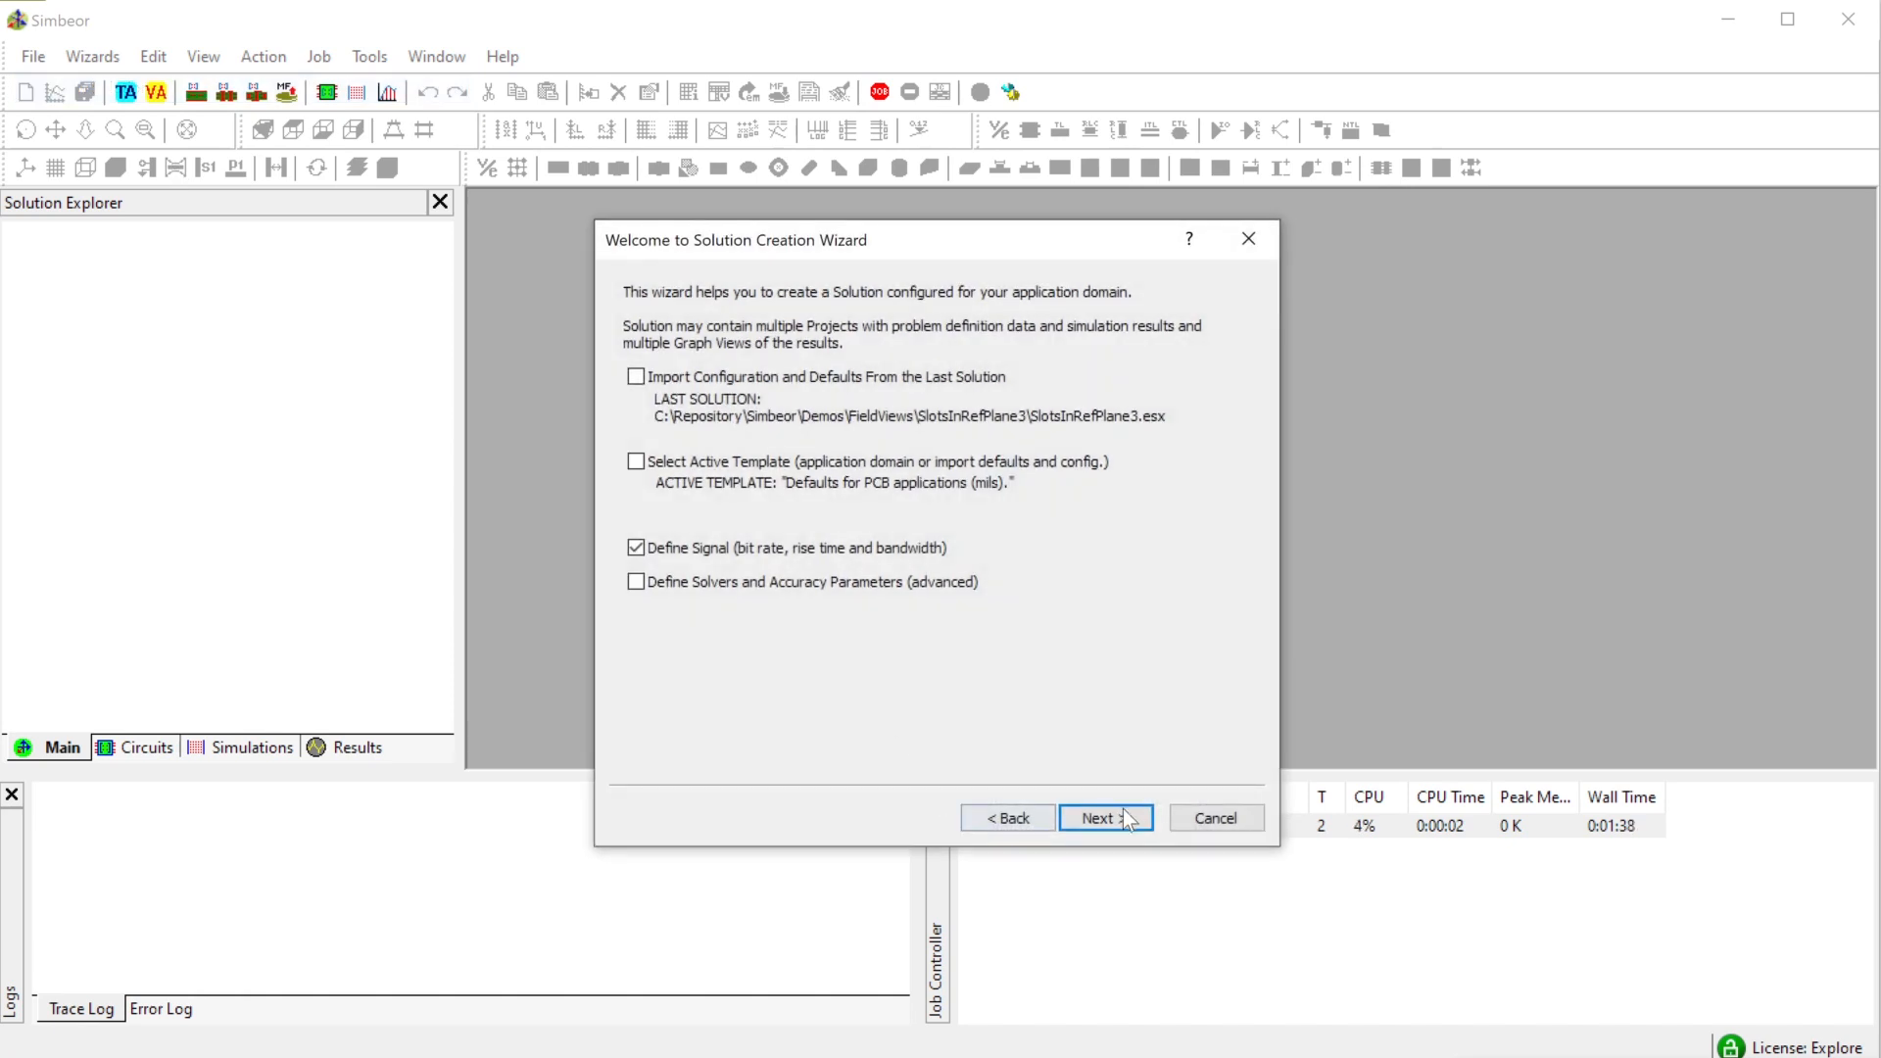
left_click(1120, 815)
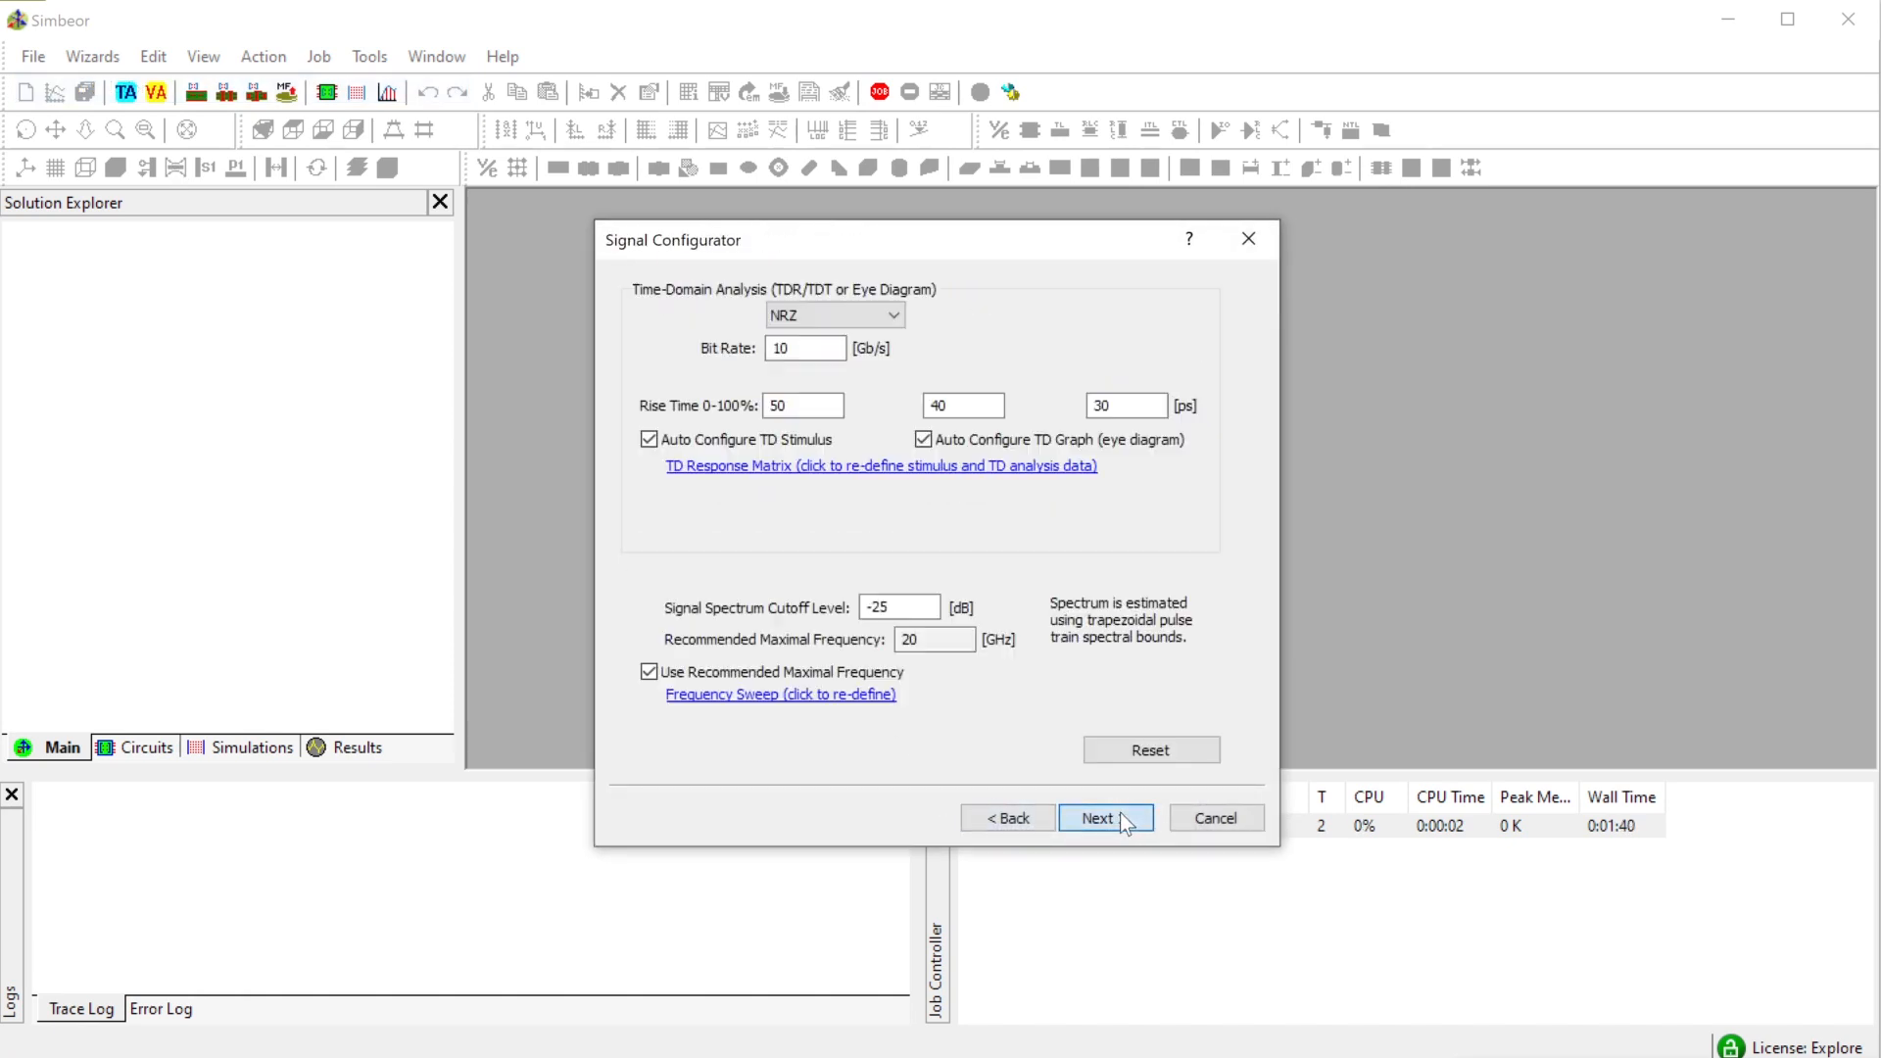
left_click(1104, 823)
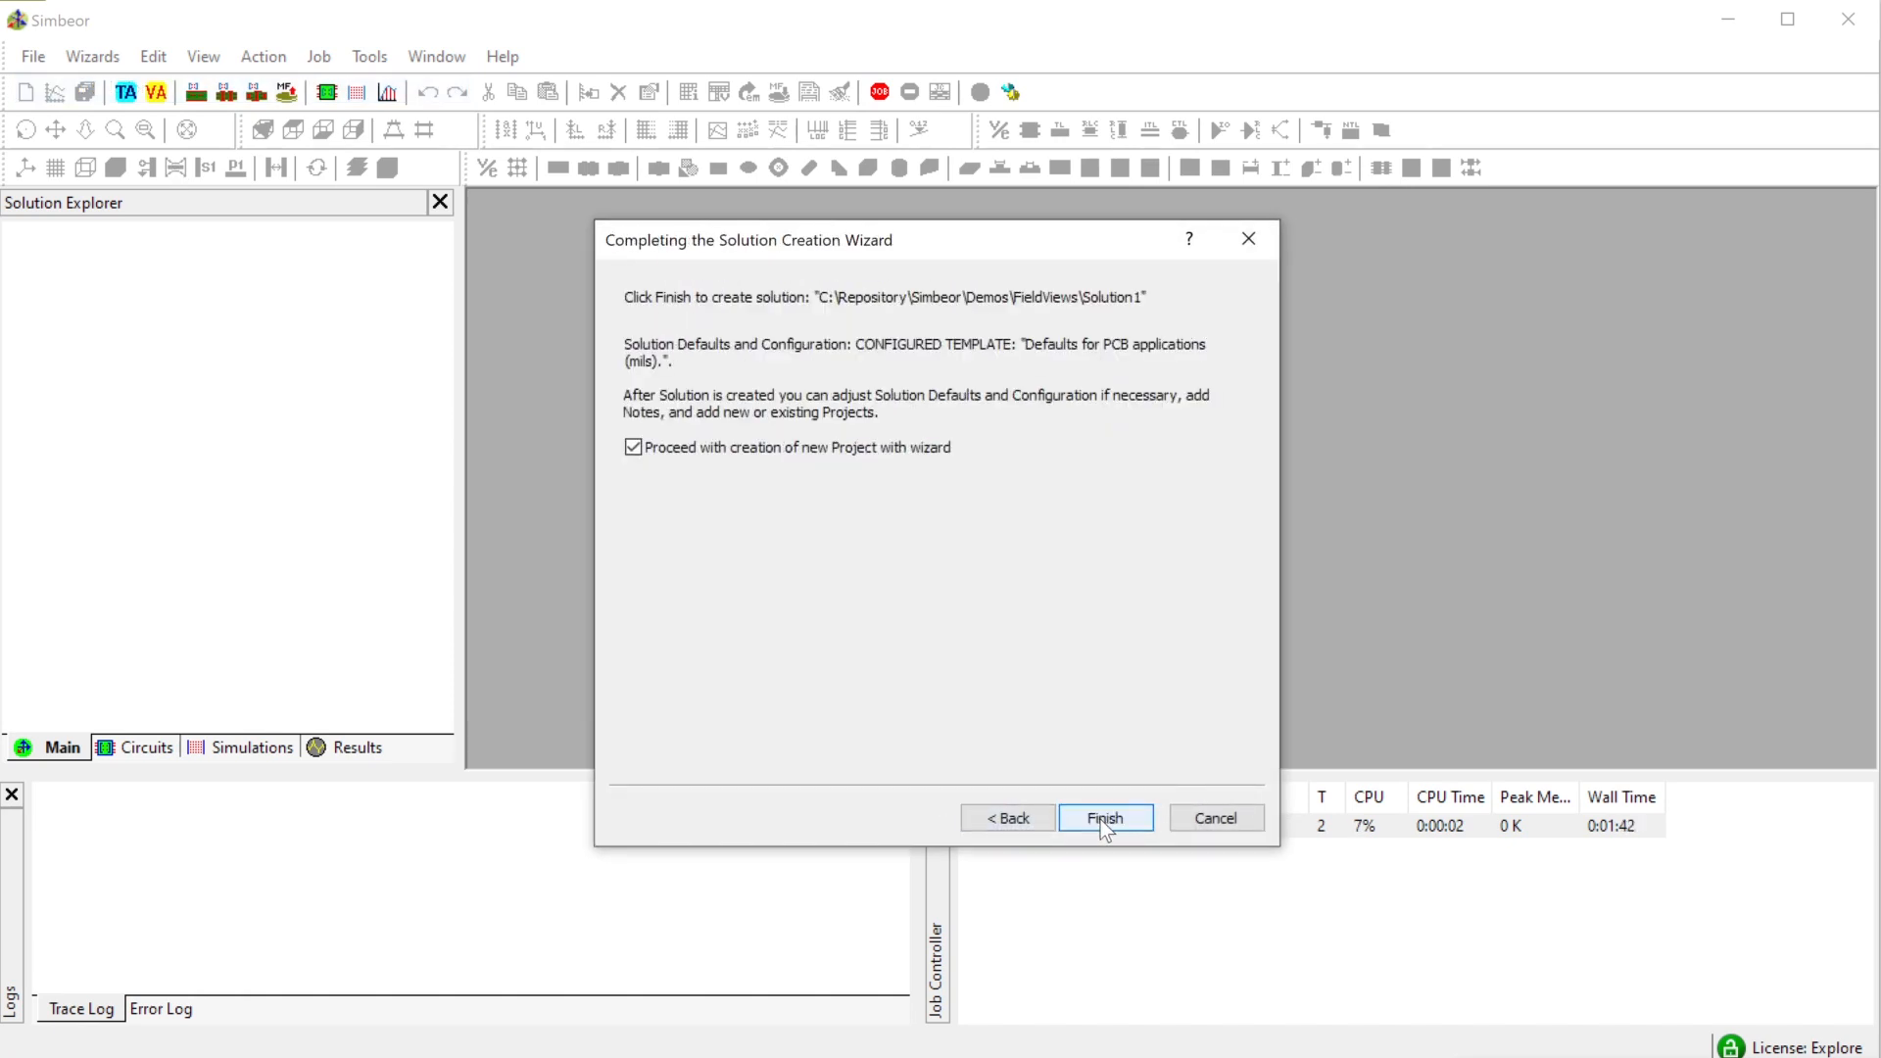
left_click(1033, 814)
left_click(1031, 814)
left_click(1102, 817)
left_click(1105, 818)
left_click(1005, 819)
left_click(1006, 819)
left_click(1008, 819)
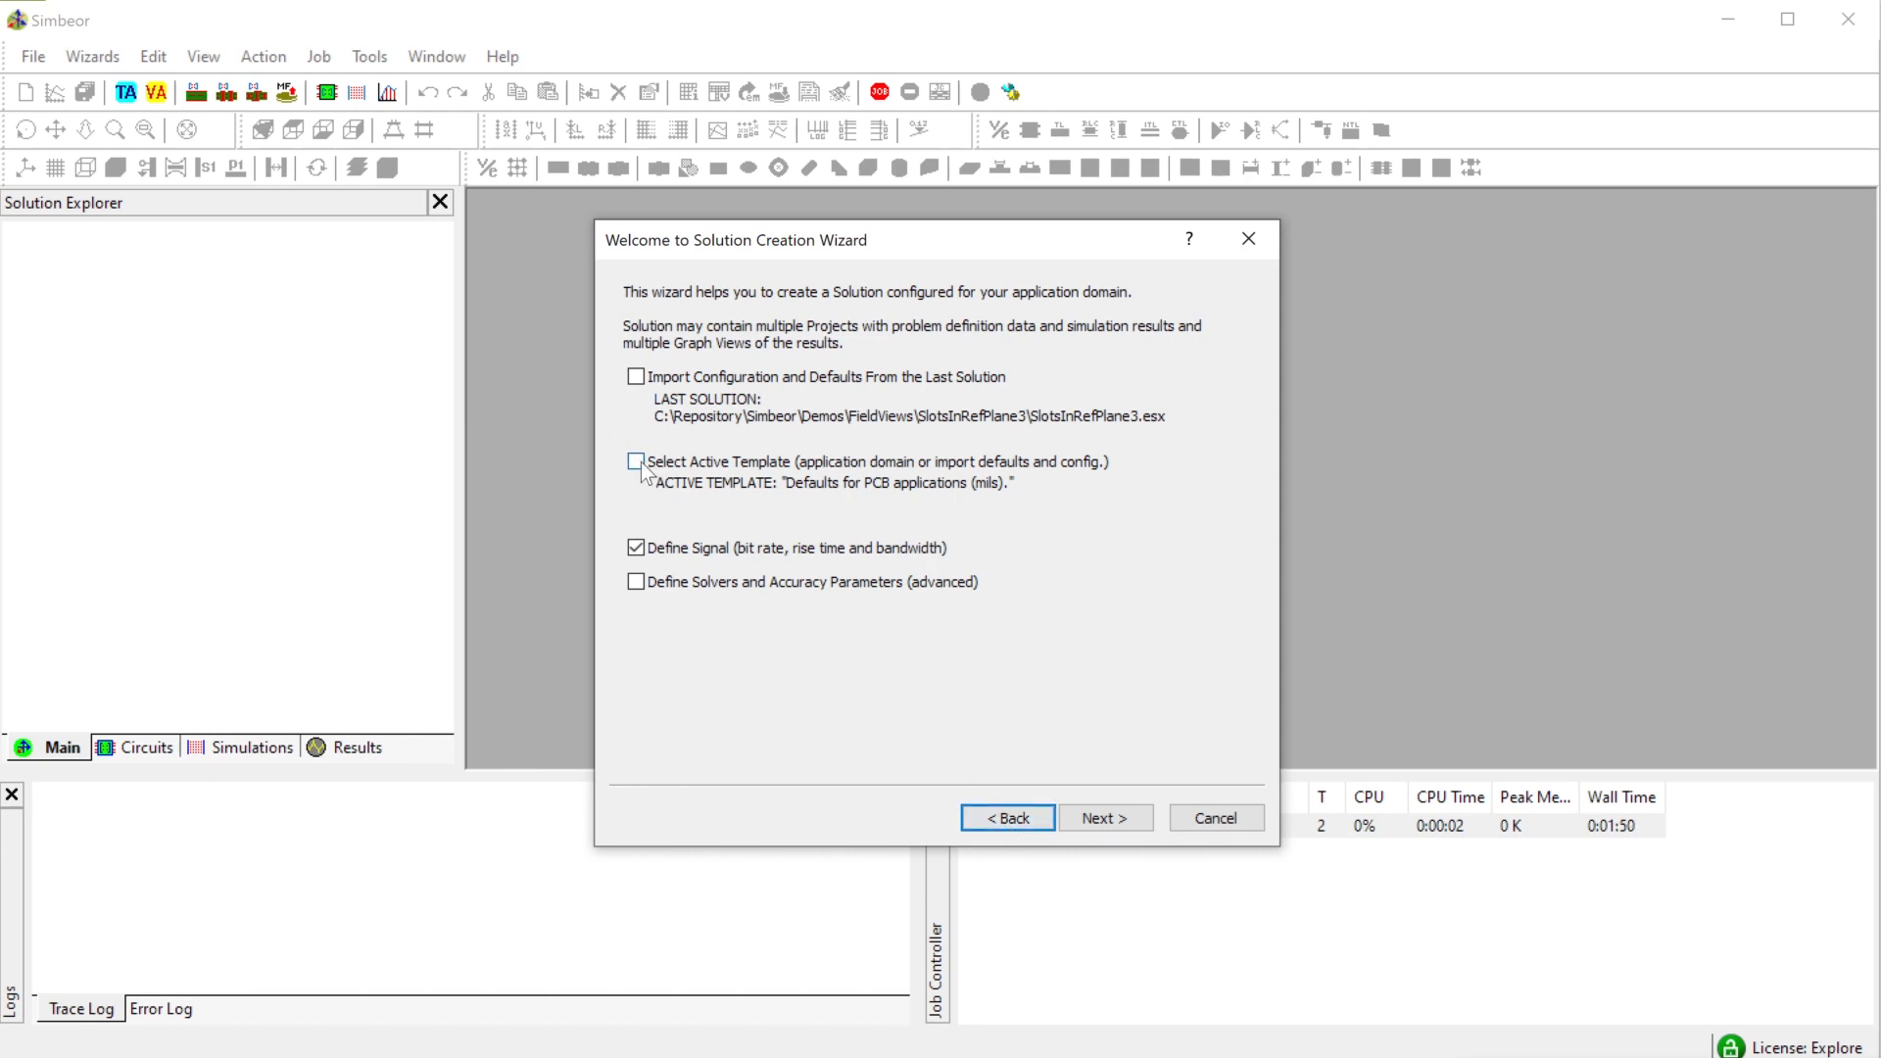
- Create the solution from the "Defaults for PCB applications (millimeters)" template and proceed to the new project wizard
left_click(1095, 821)
left_click(1094, 821)
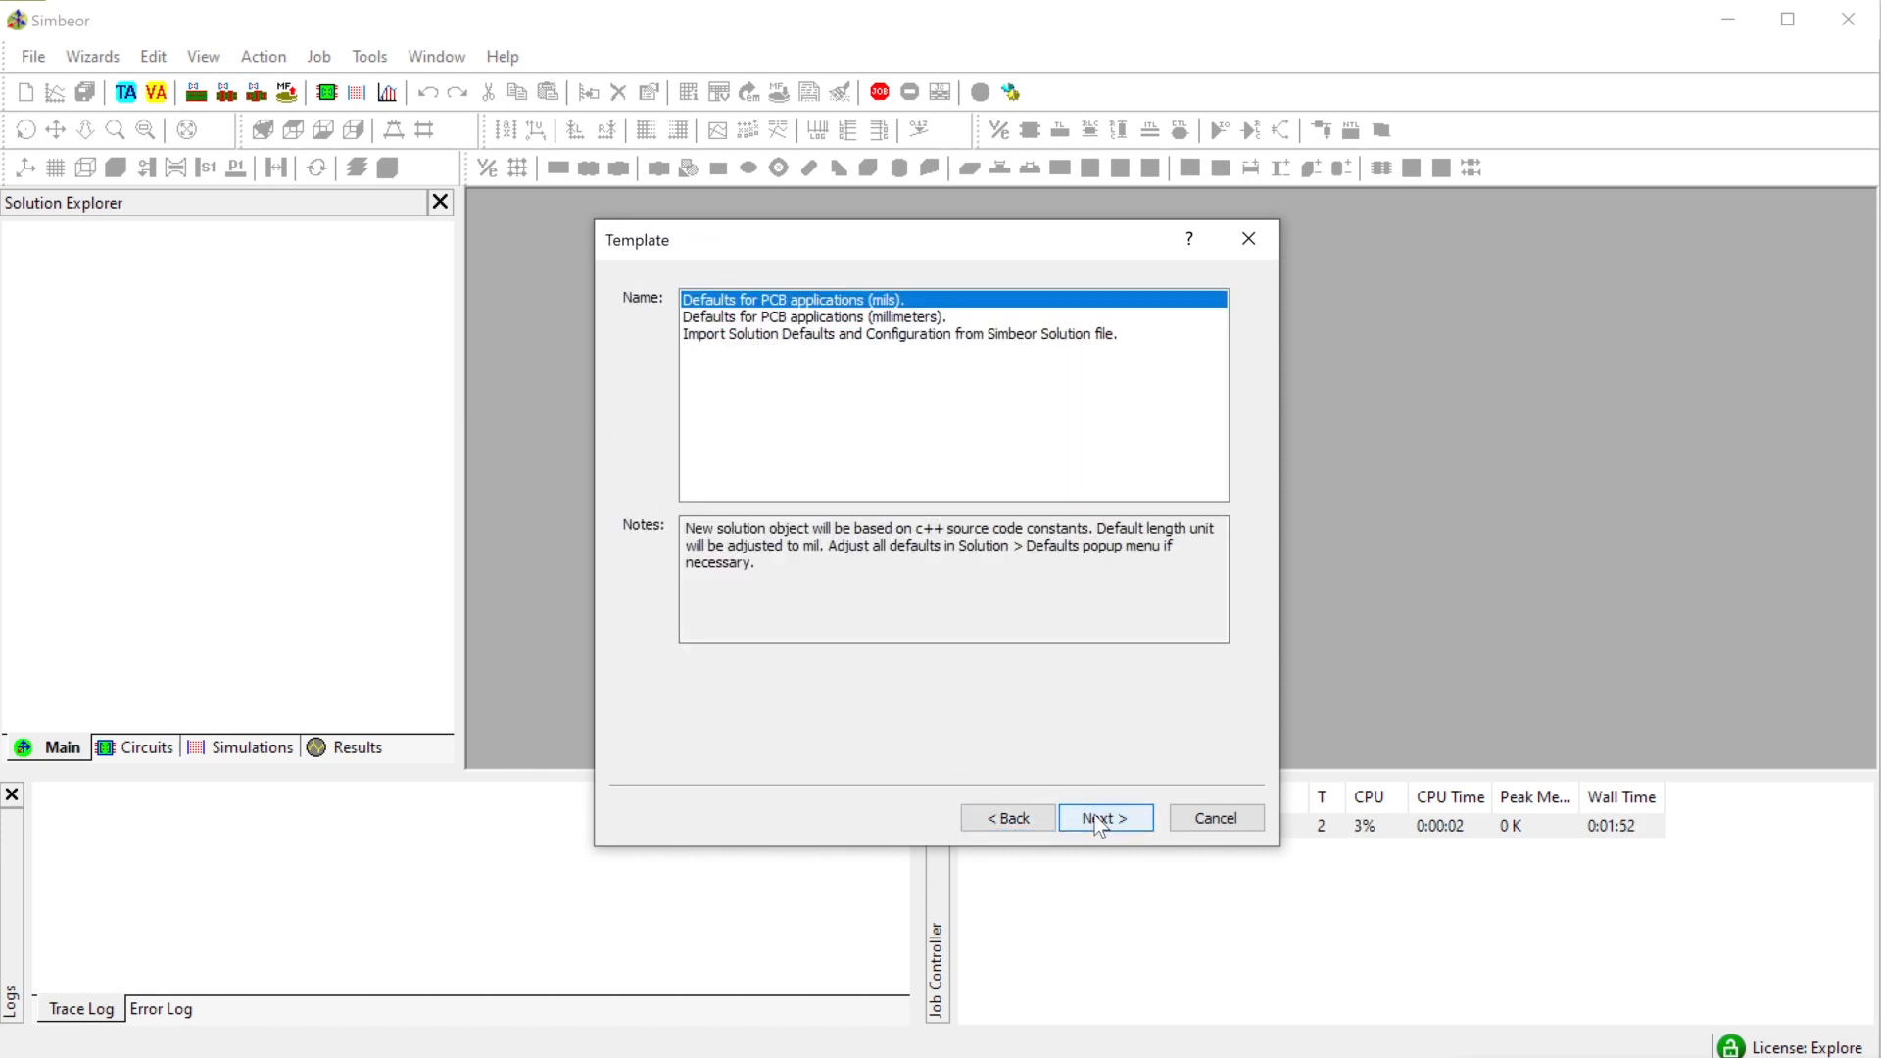
left_click(917, 317)
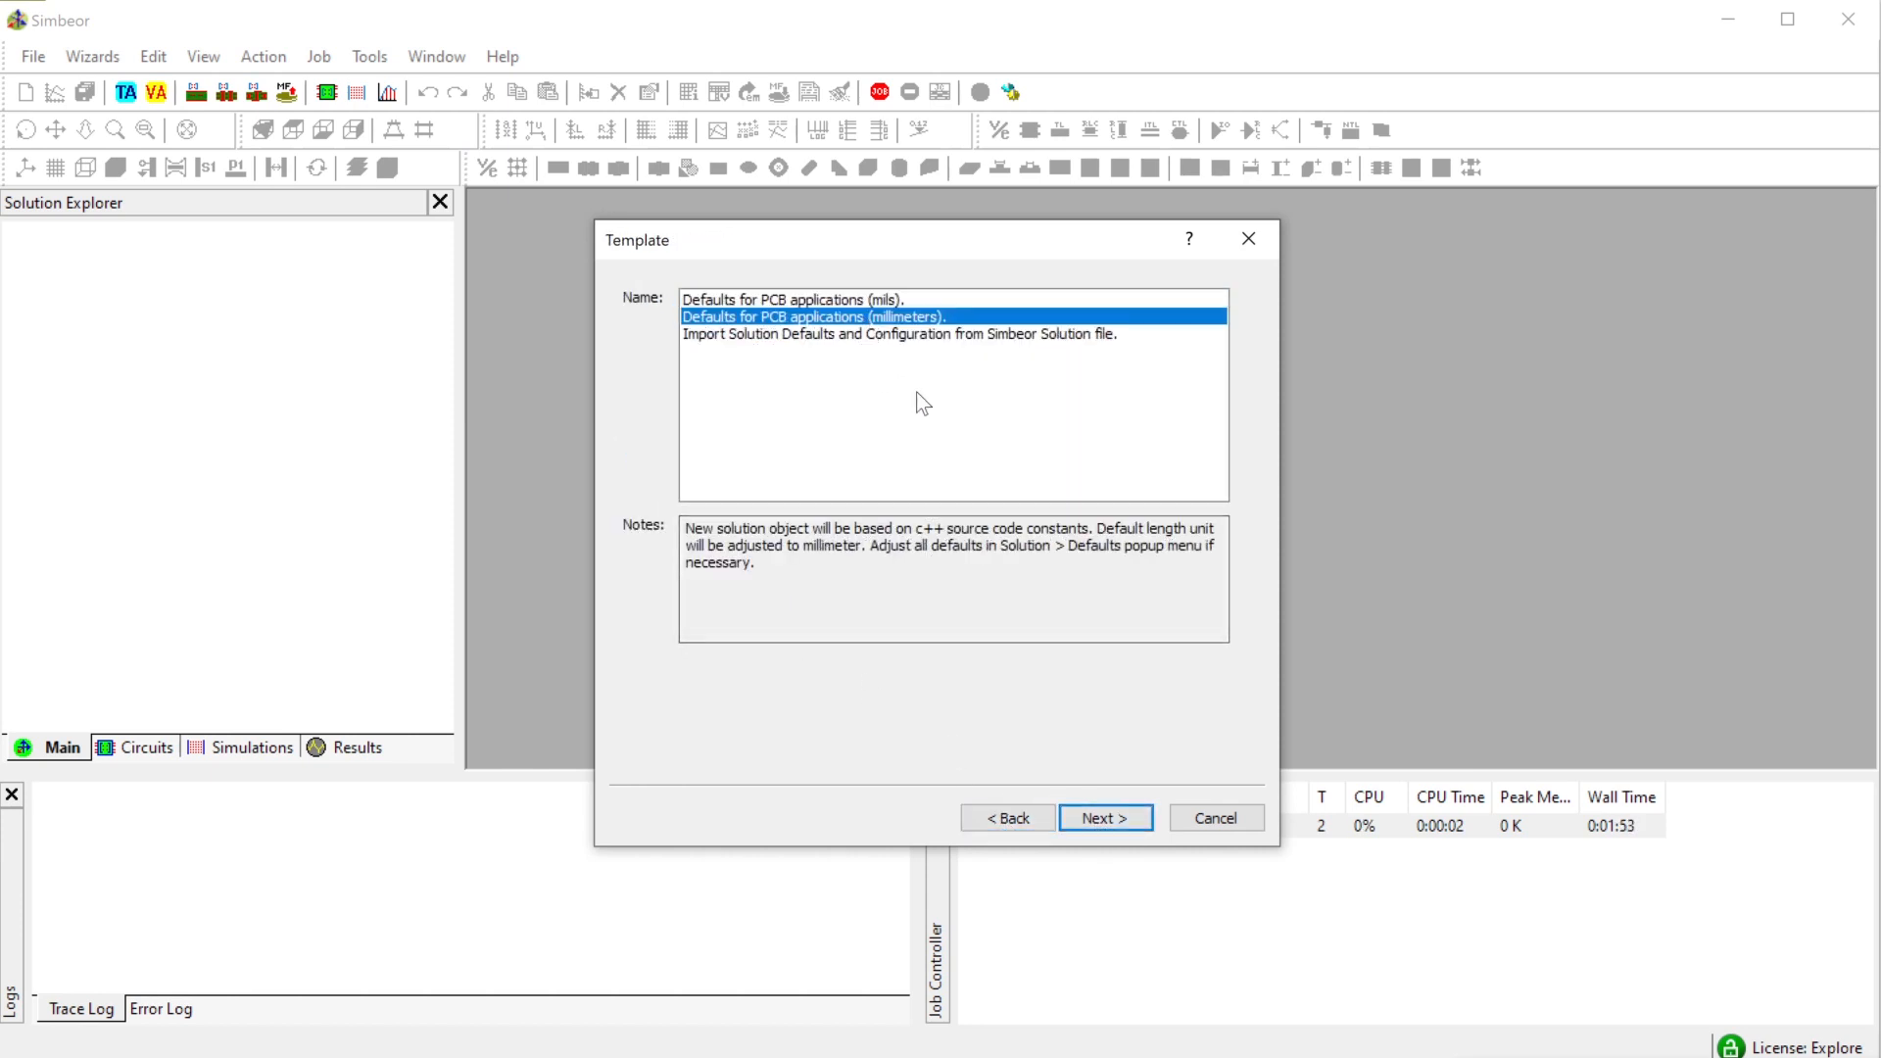
left_click(1114, 826)
left_click(1117, 825)
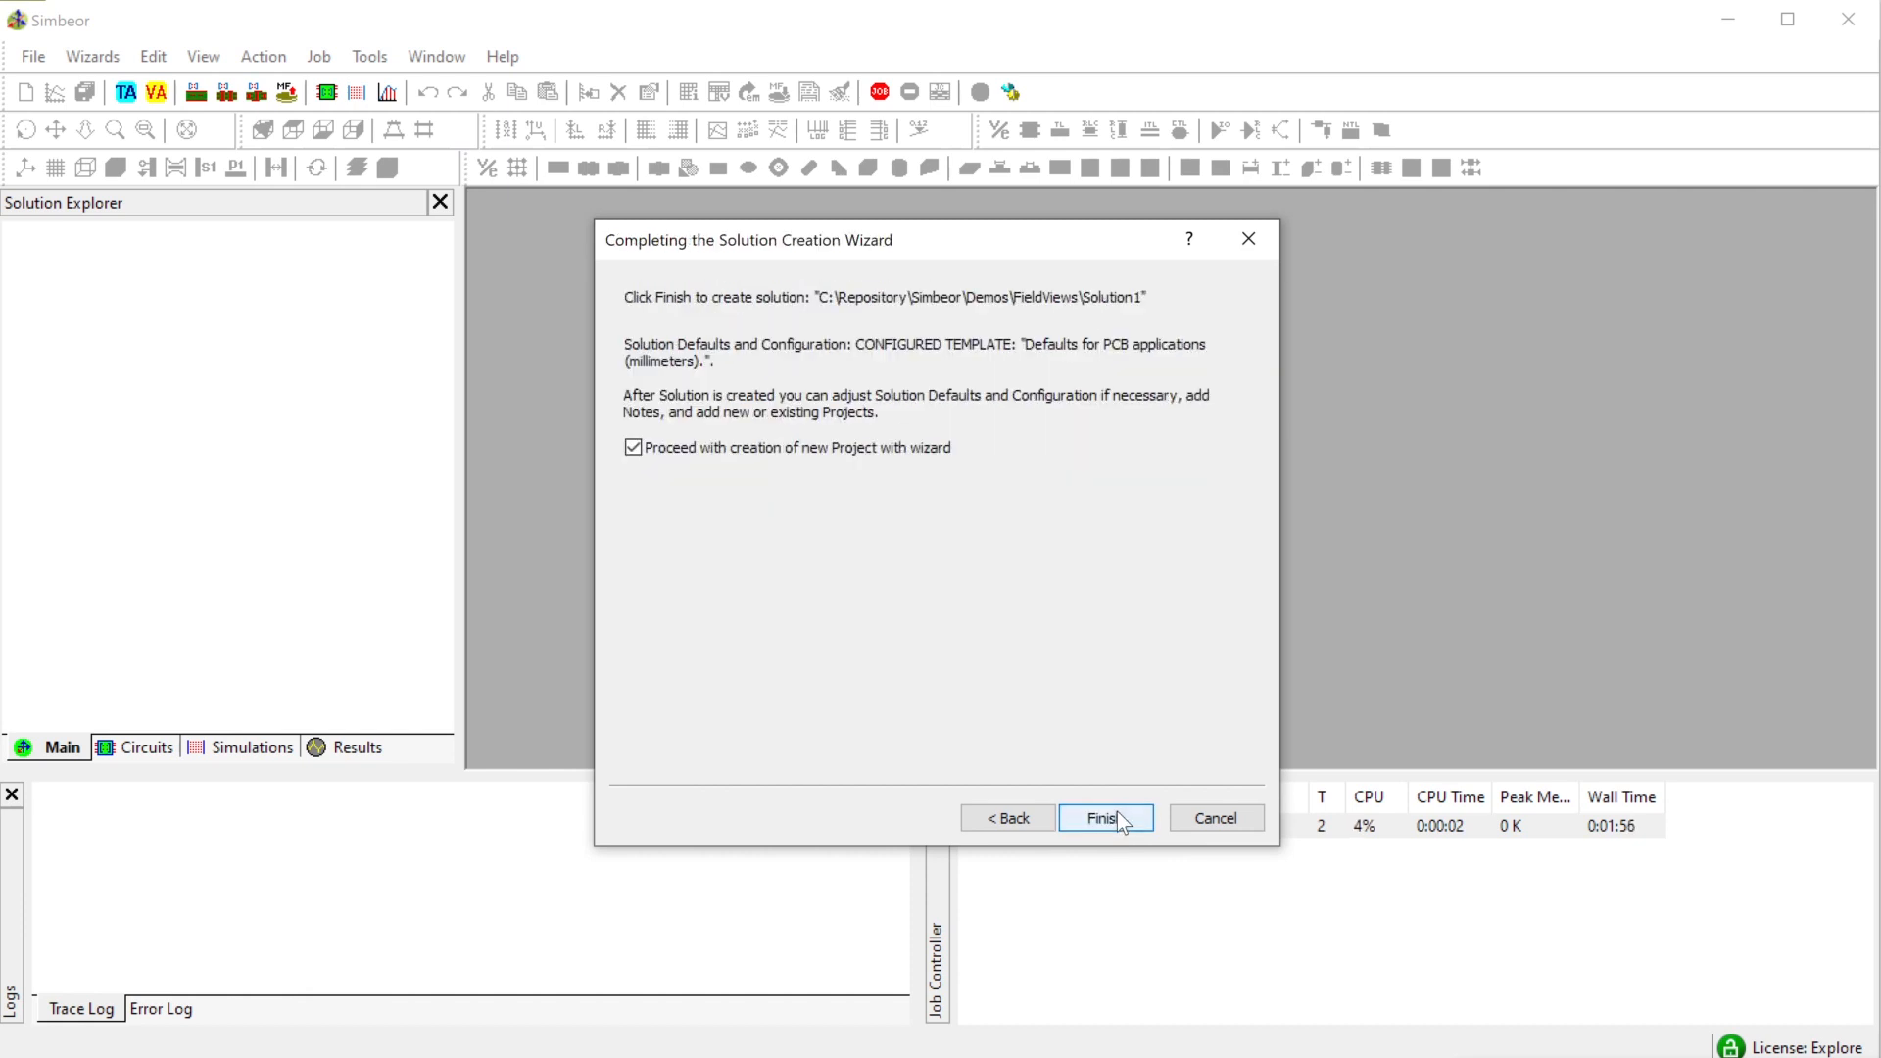
left_click(1118, 817)
- Create Project(1) from the 2-Layer PCB StackUp (S-G, microstrip) template
left_click(1113, 760)
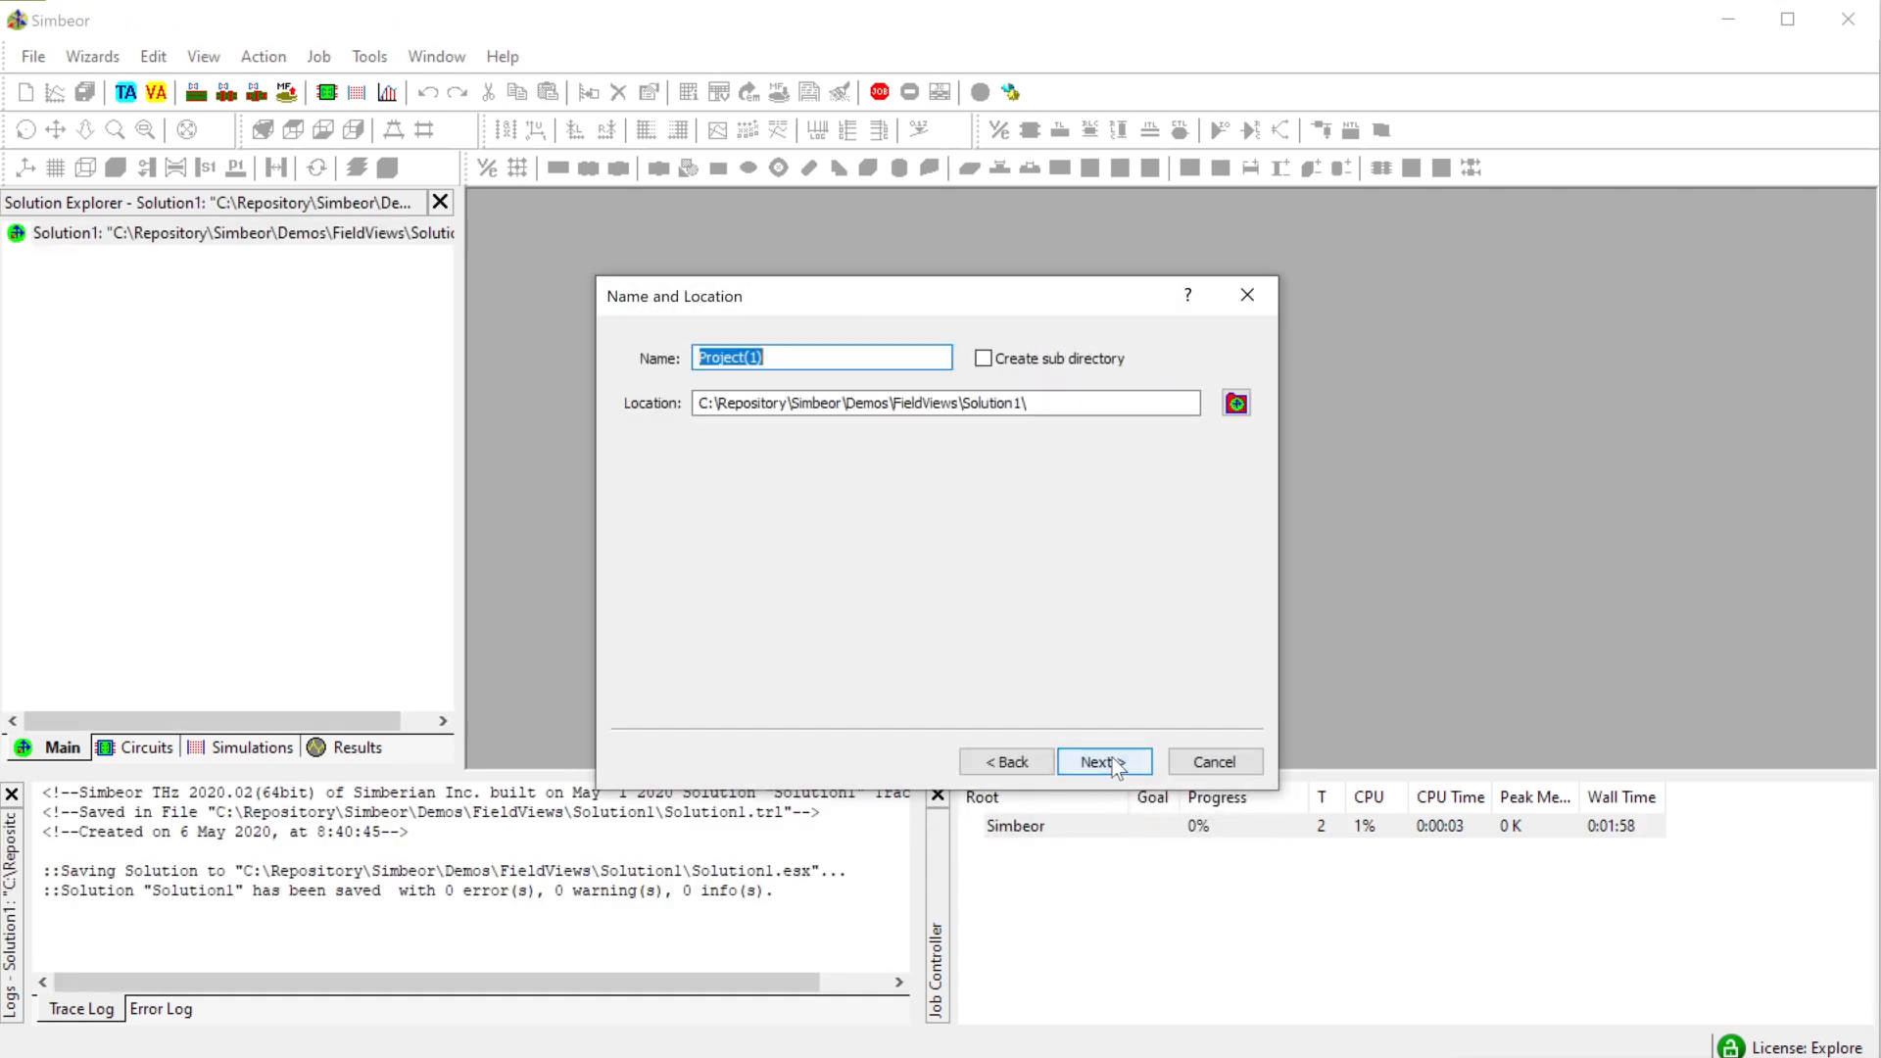
left_click(1114, 762)
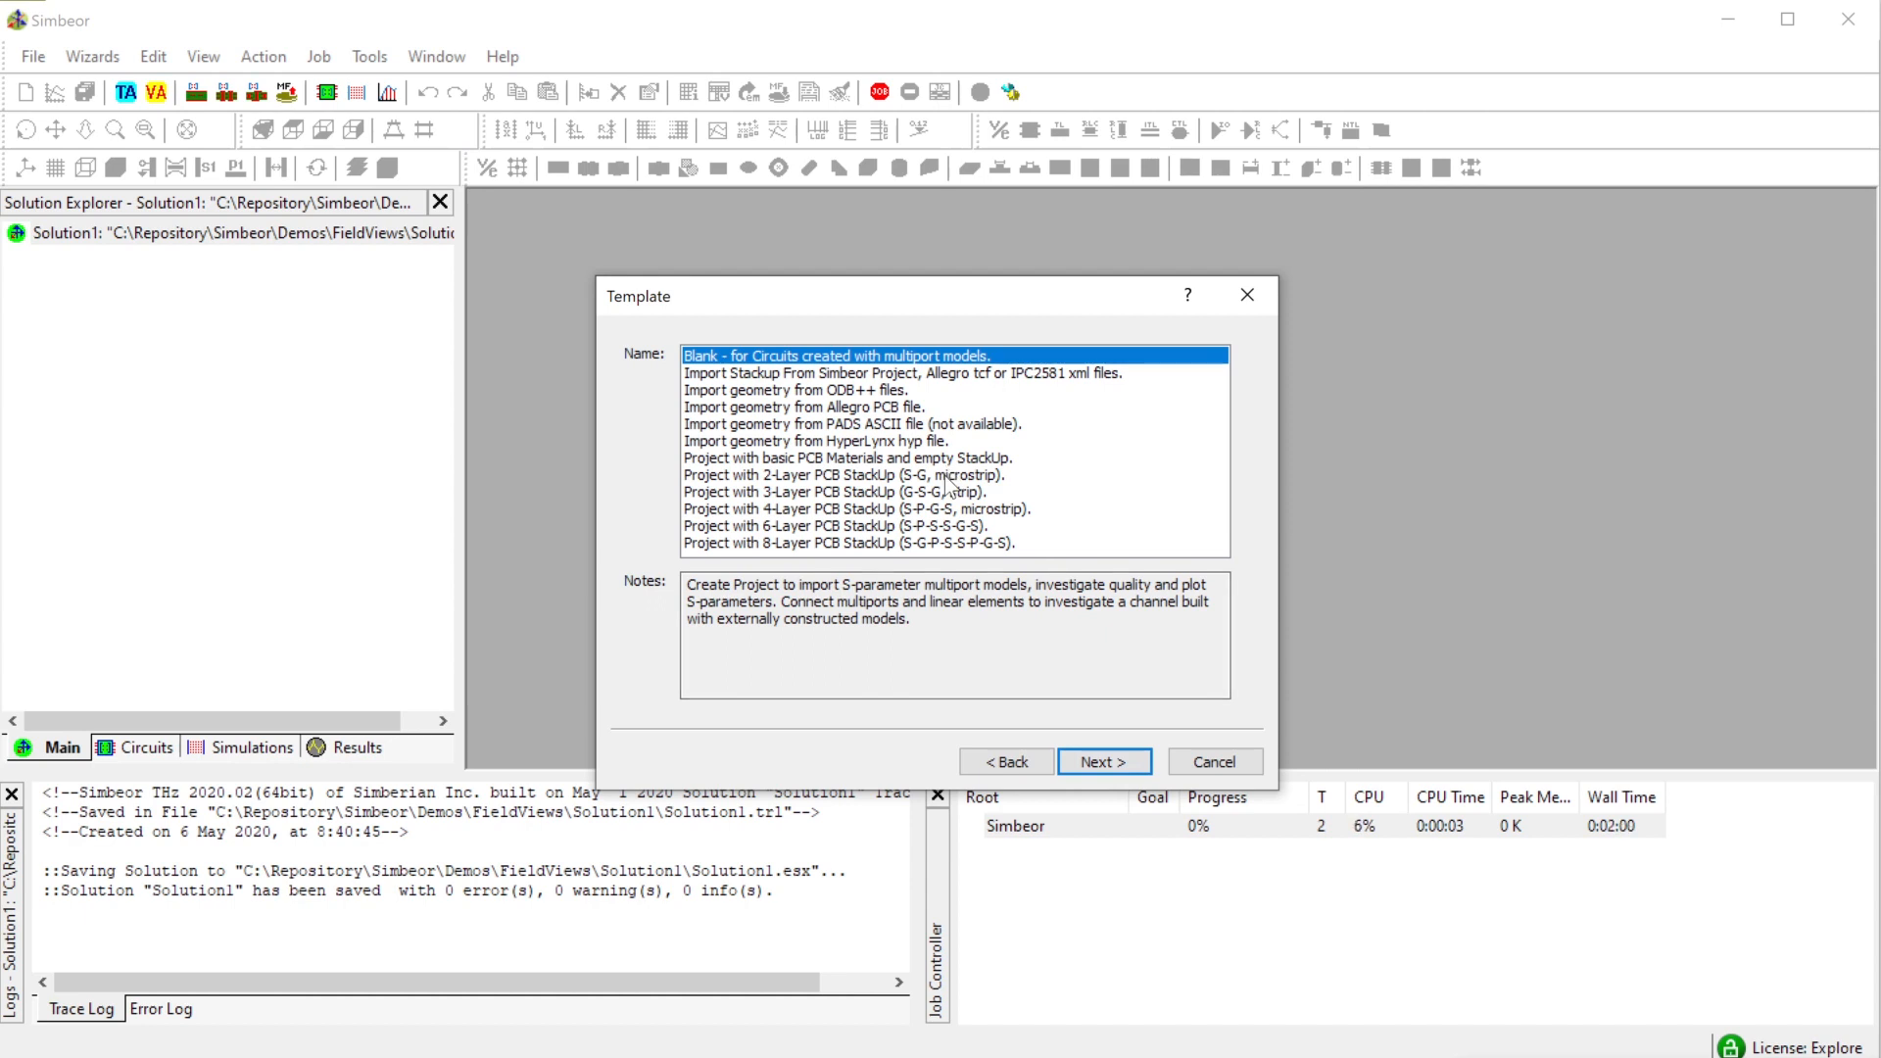
left_click(945, 476)
left_click(1117, 760)
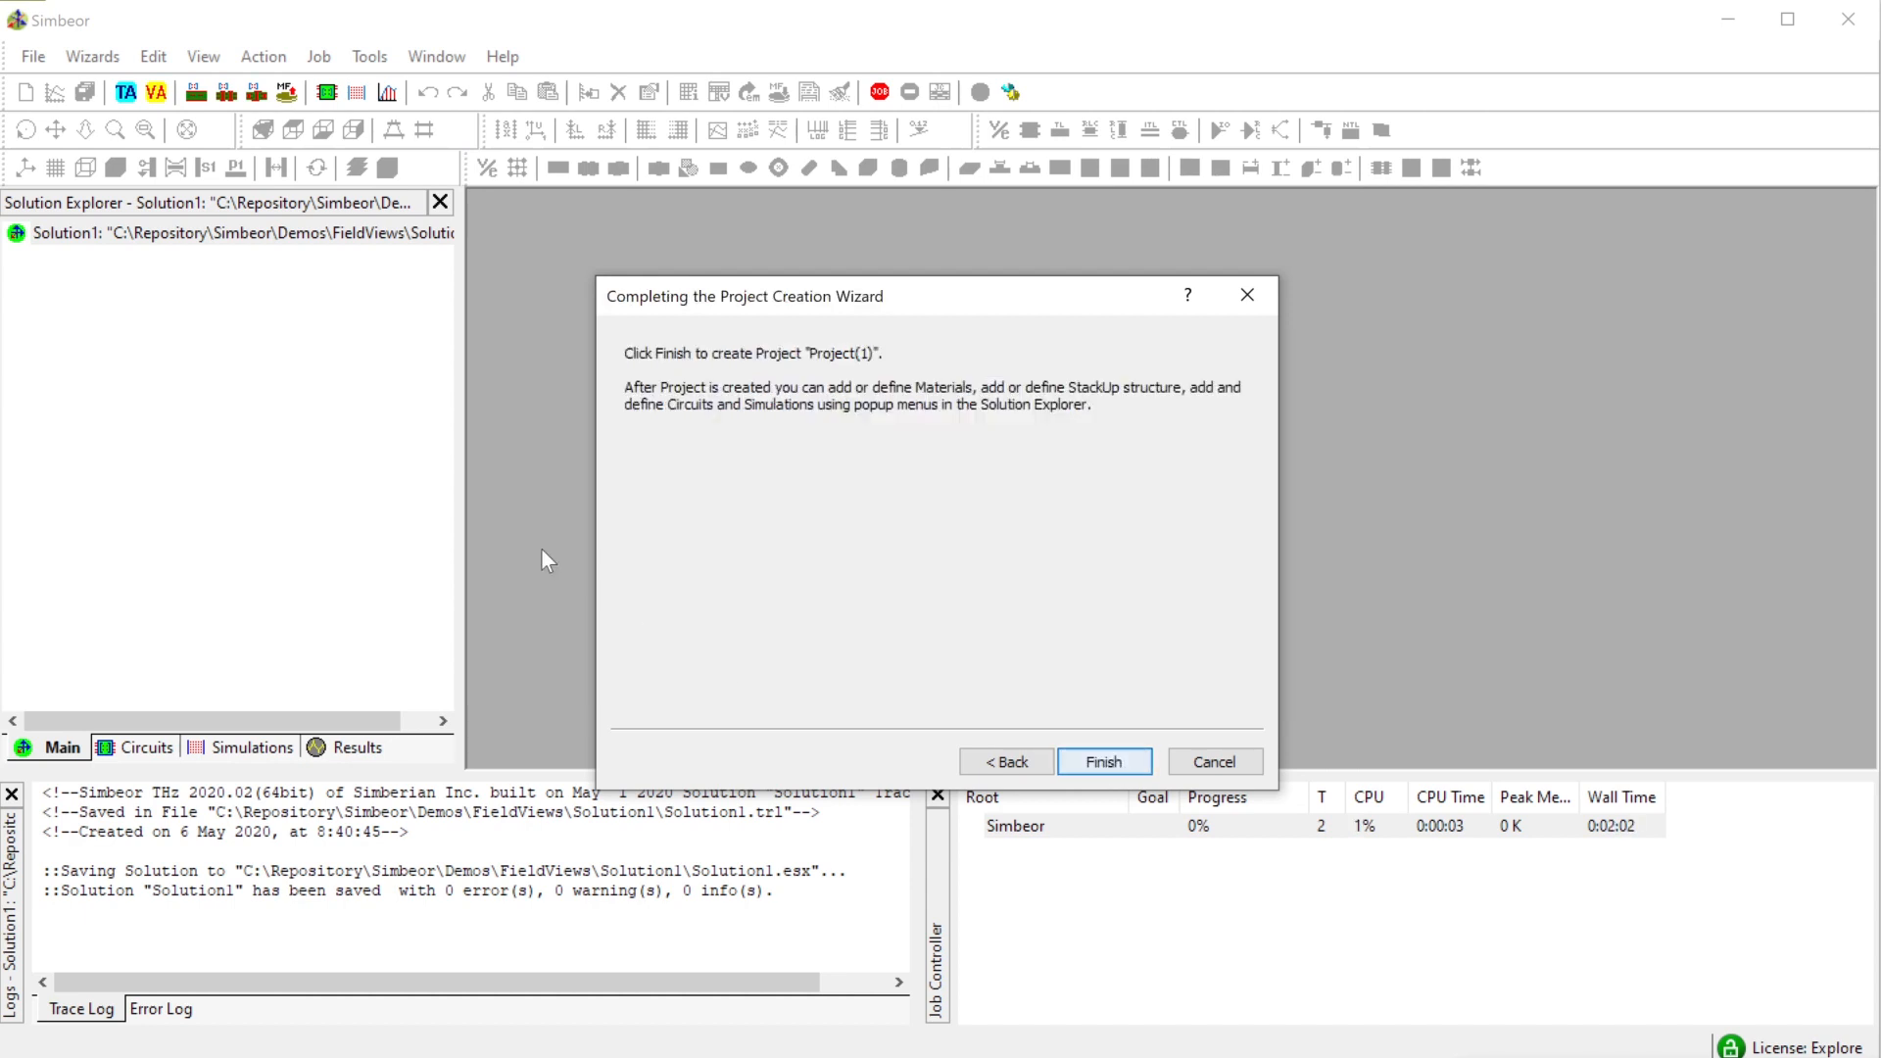
left_click(1126, 755)
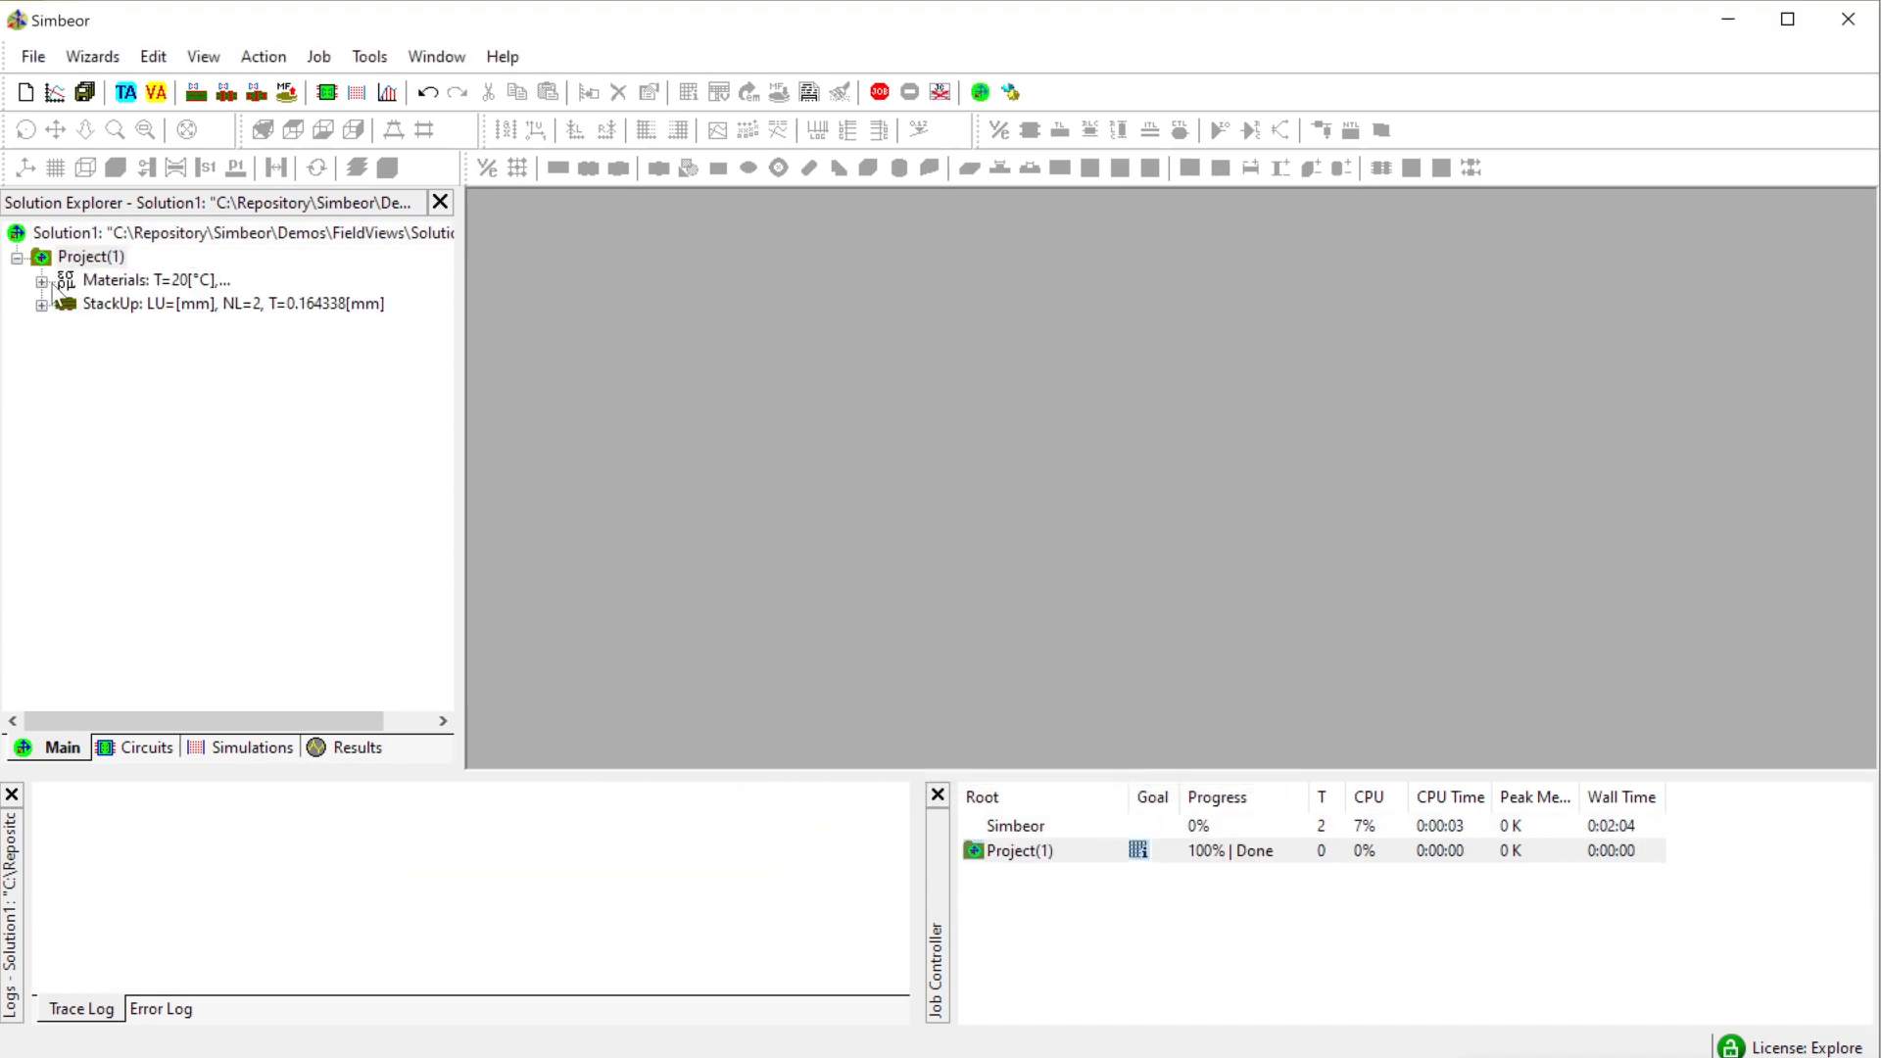
- Change the stackup's medium layer to Air fill with a thickness of 2 mm
left_click(45, 374)
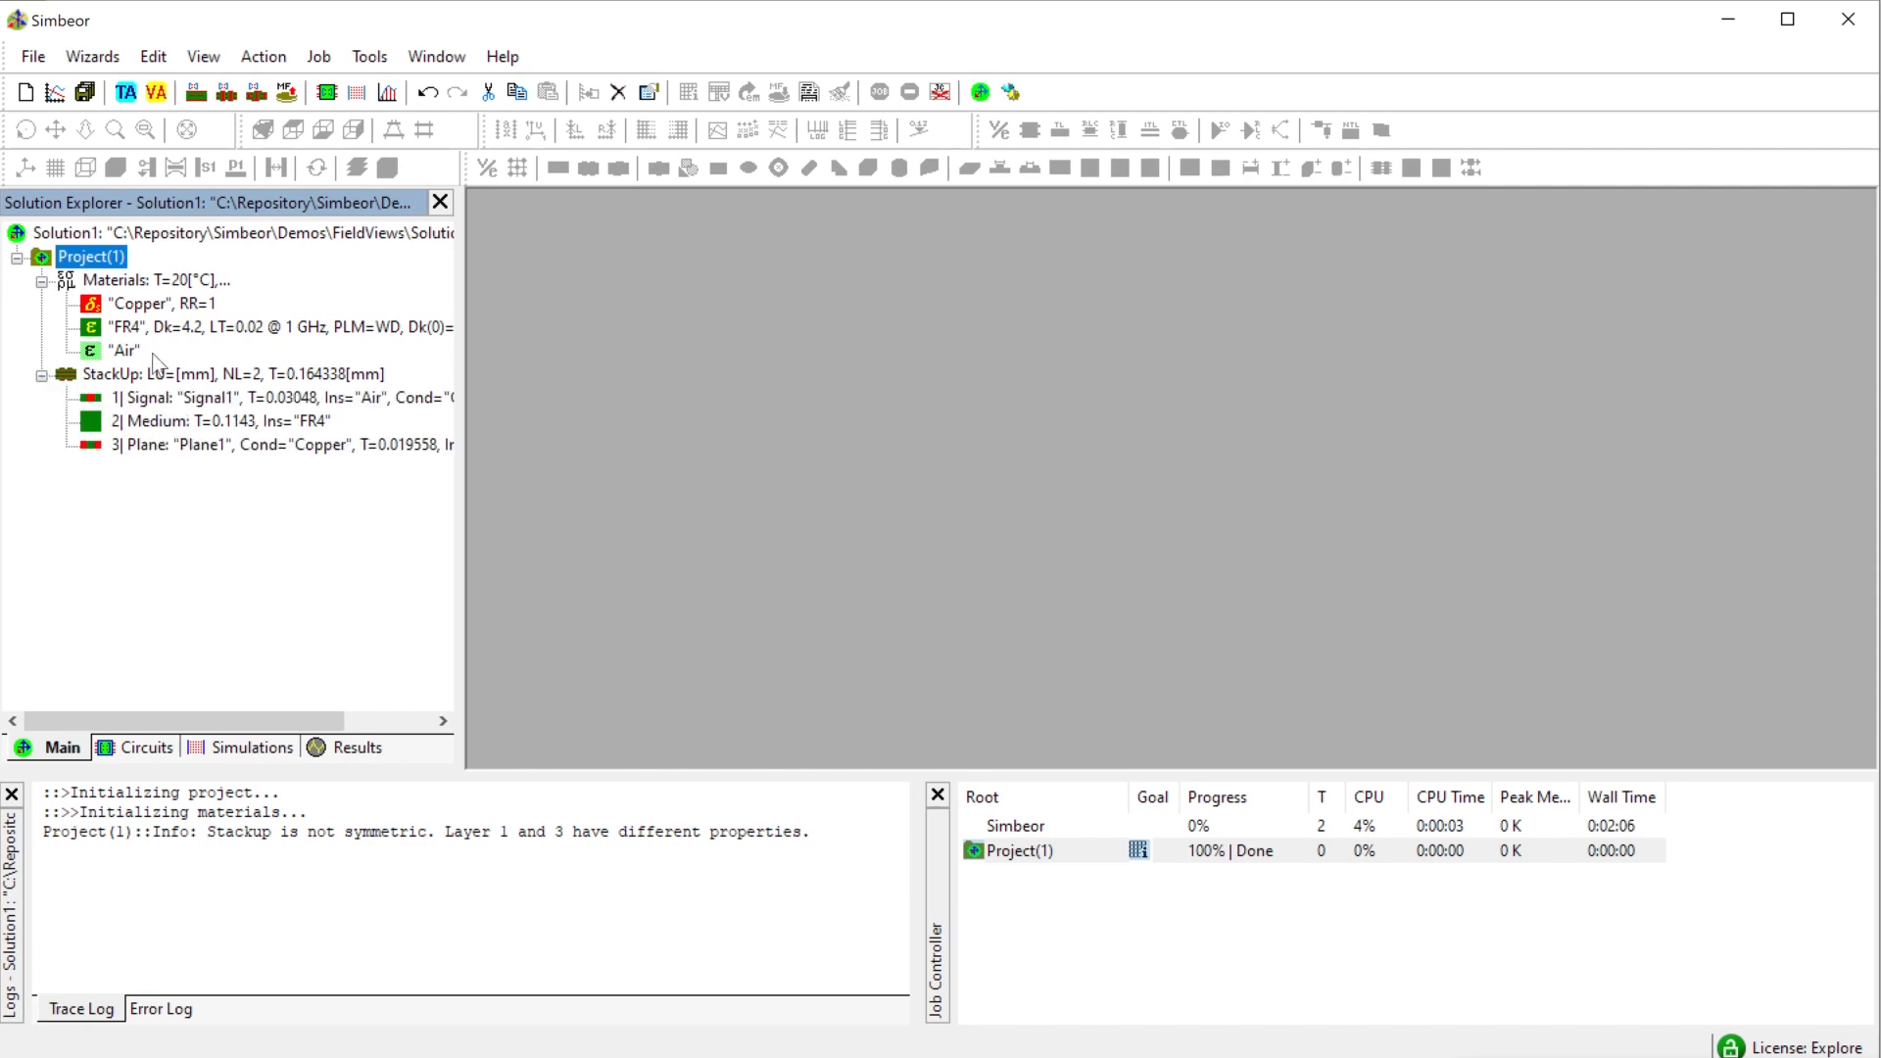
double_click(186, 421)
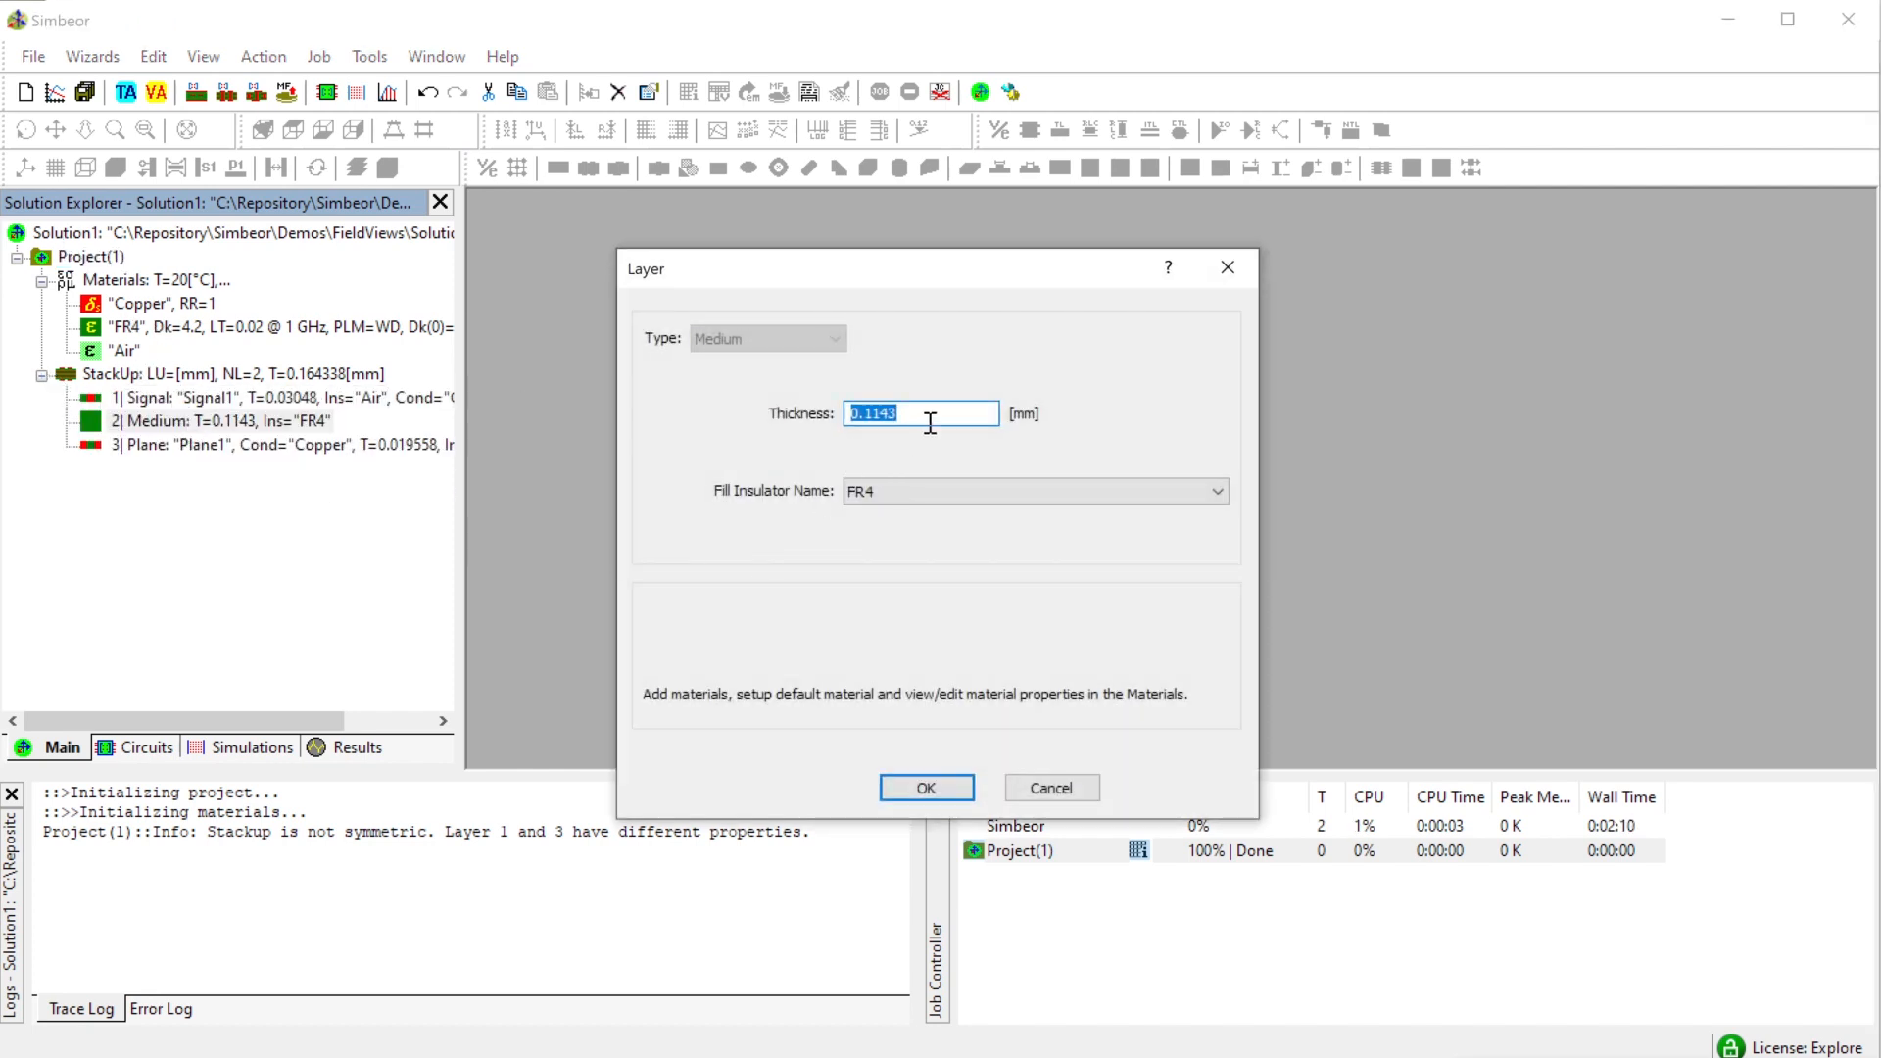
left_click(873, 500)
left_click(872, 530)
left_click_drag(985, 413, 798, 409)
type("2")
left_click(926, 788)
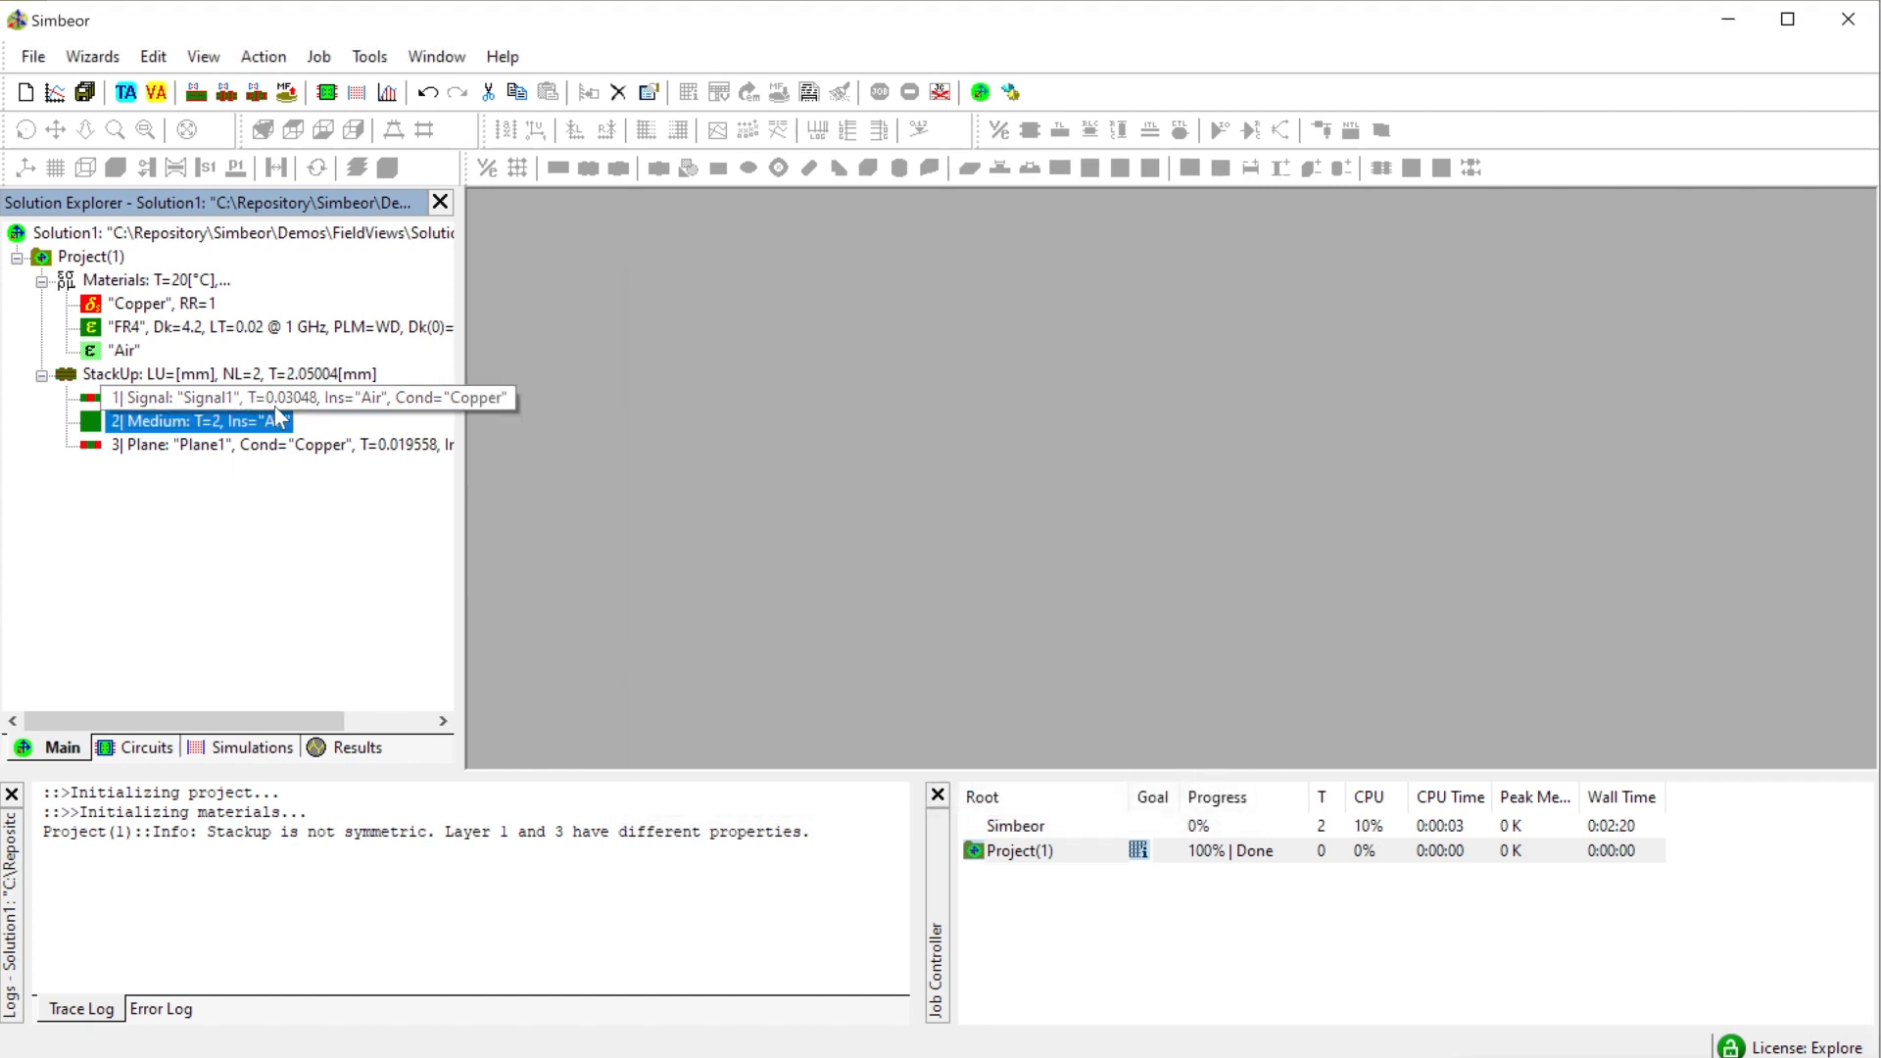
- Set the thickness of the Signal1 layer to 0.1 mm
double_click(192, 403)
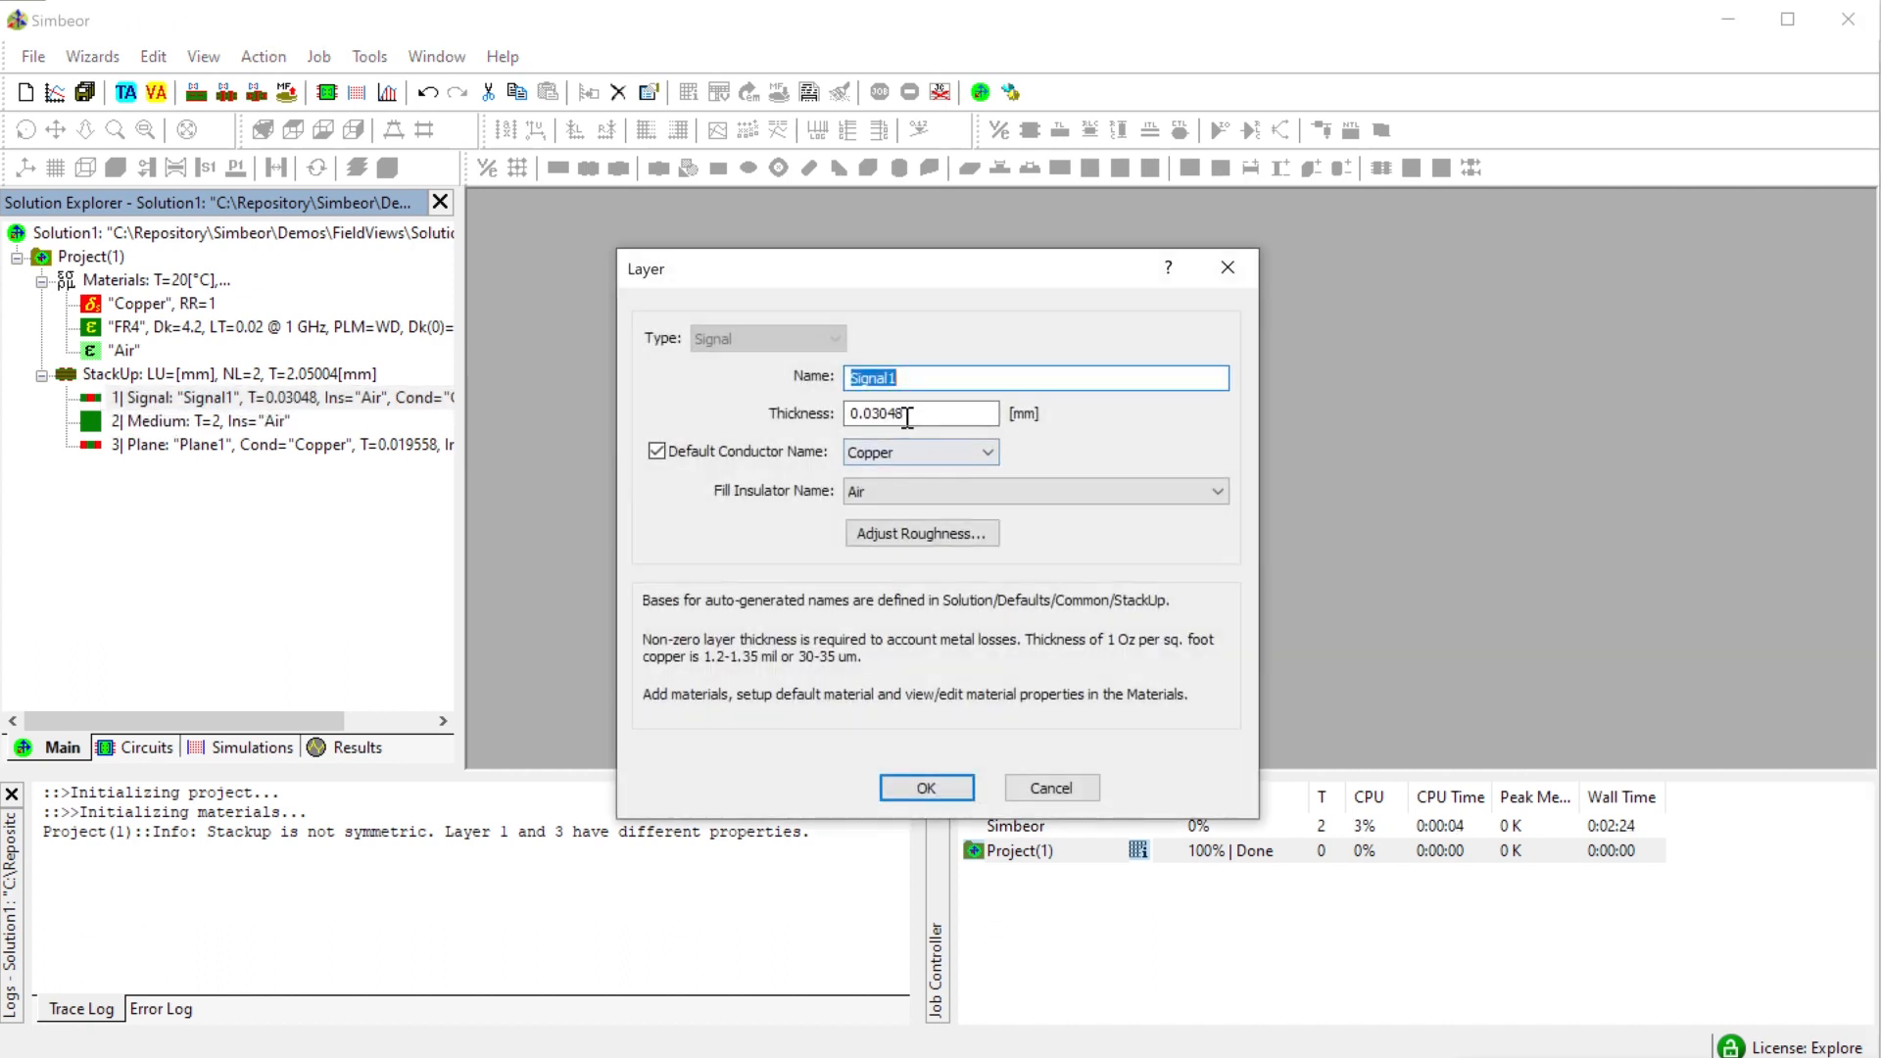
left_click(975, 413)
key("BackSpace")
key("BackSpace")
key("BackSpace")
key("BackSpace")
key("BackSpace")
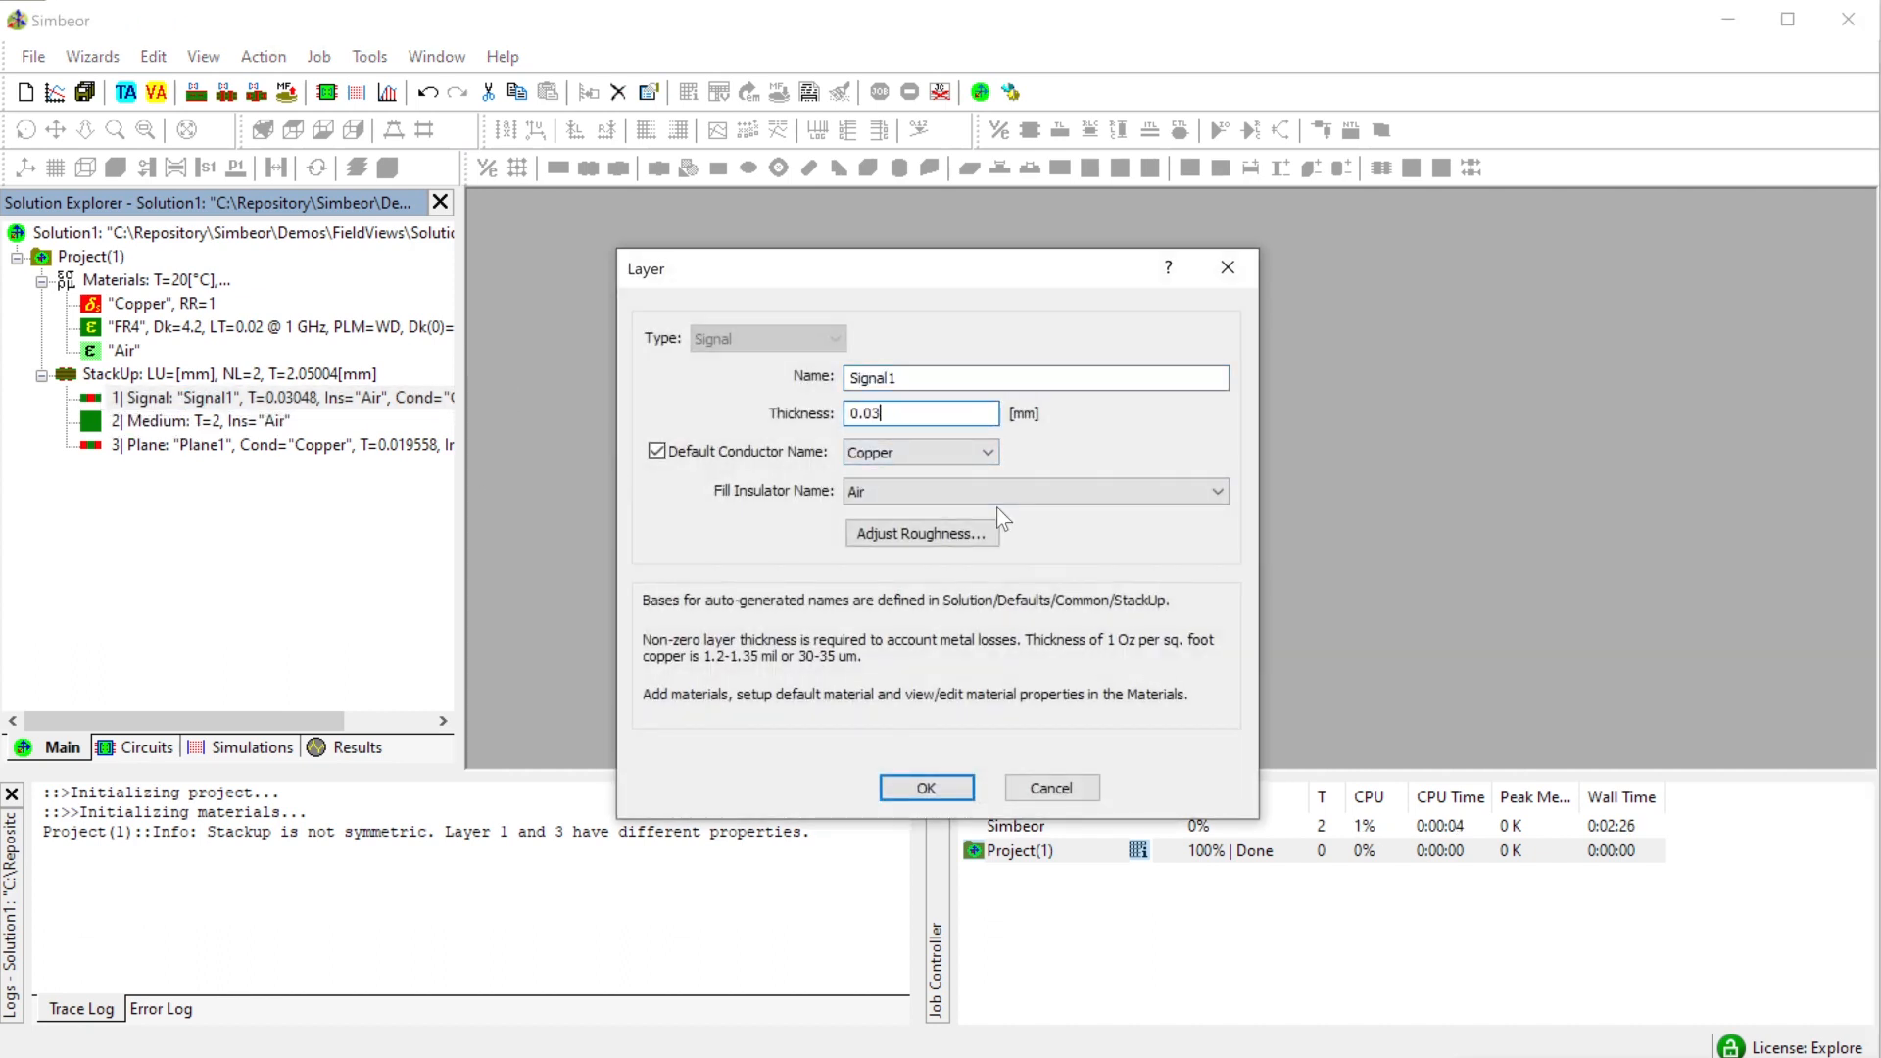
type("1")
left_click(928, 790)
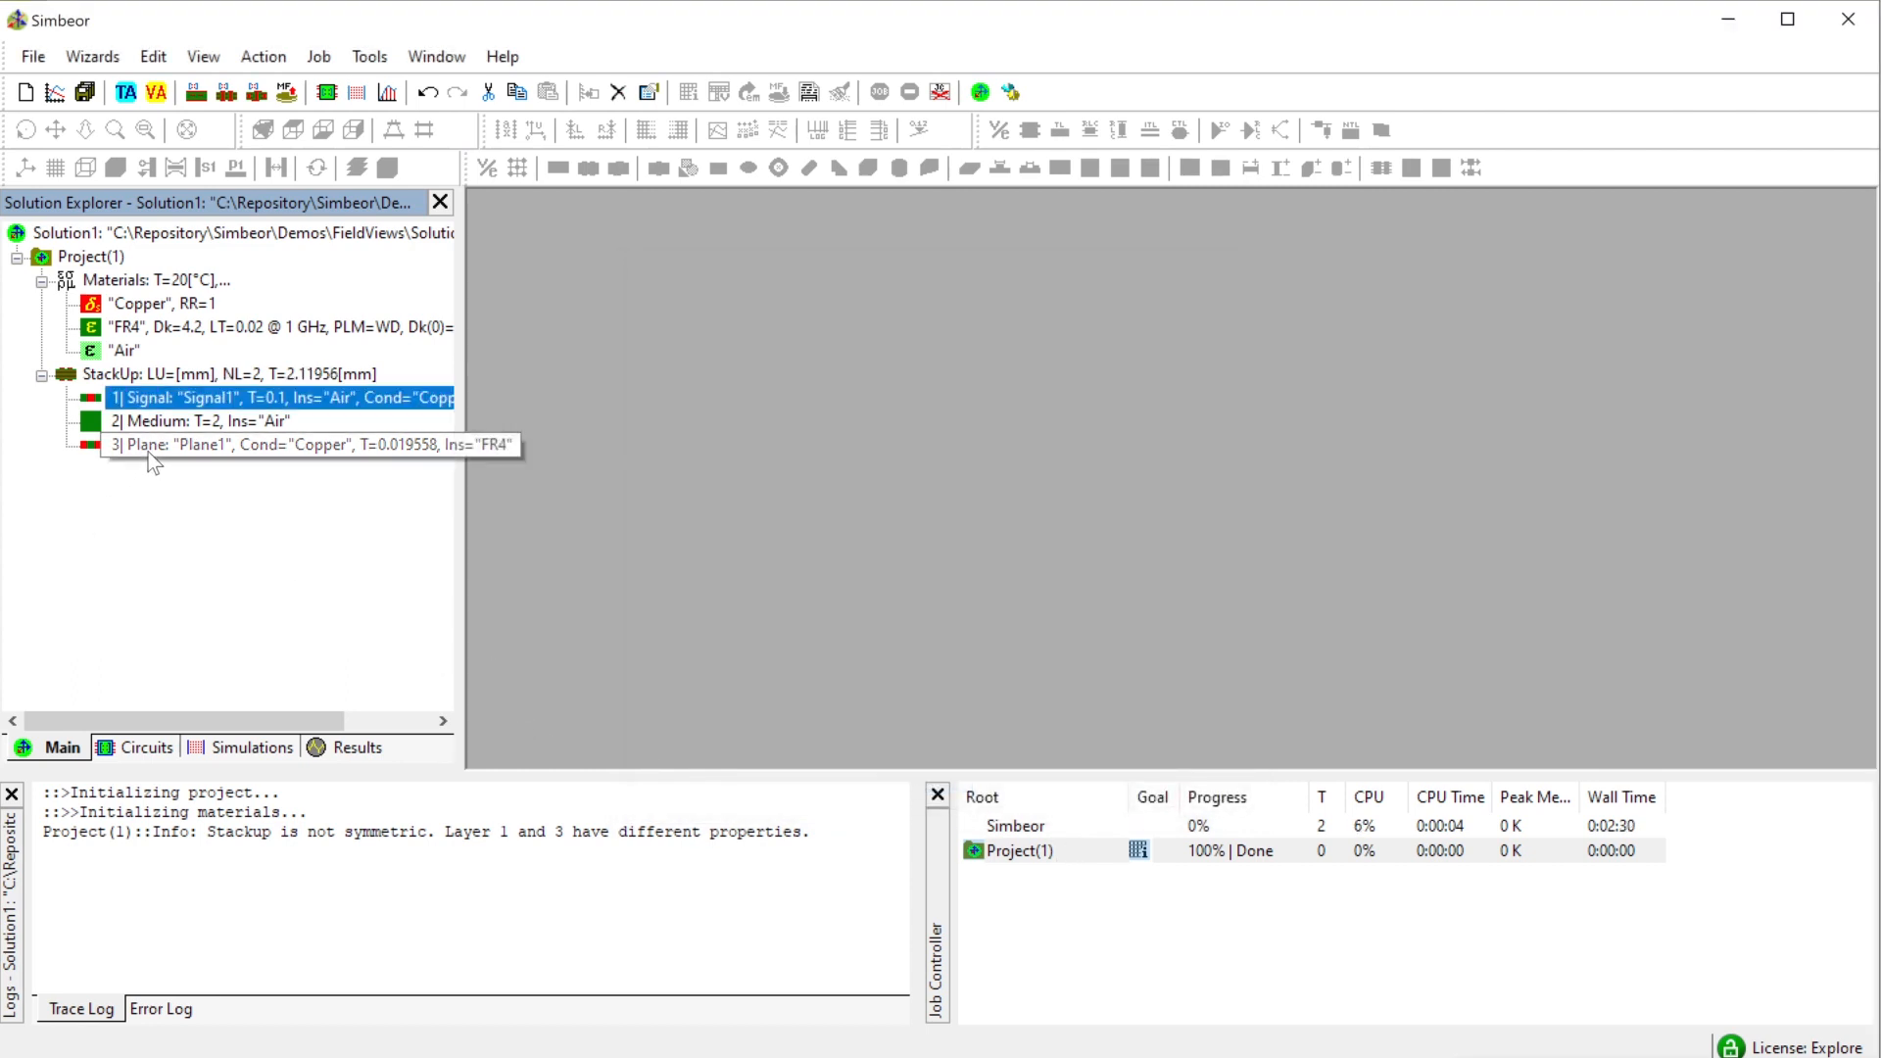
- Copy the air medium layer above Signal1 and set the copy's thickness to 3 mm
left_click(175, 423)
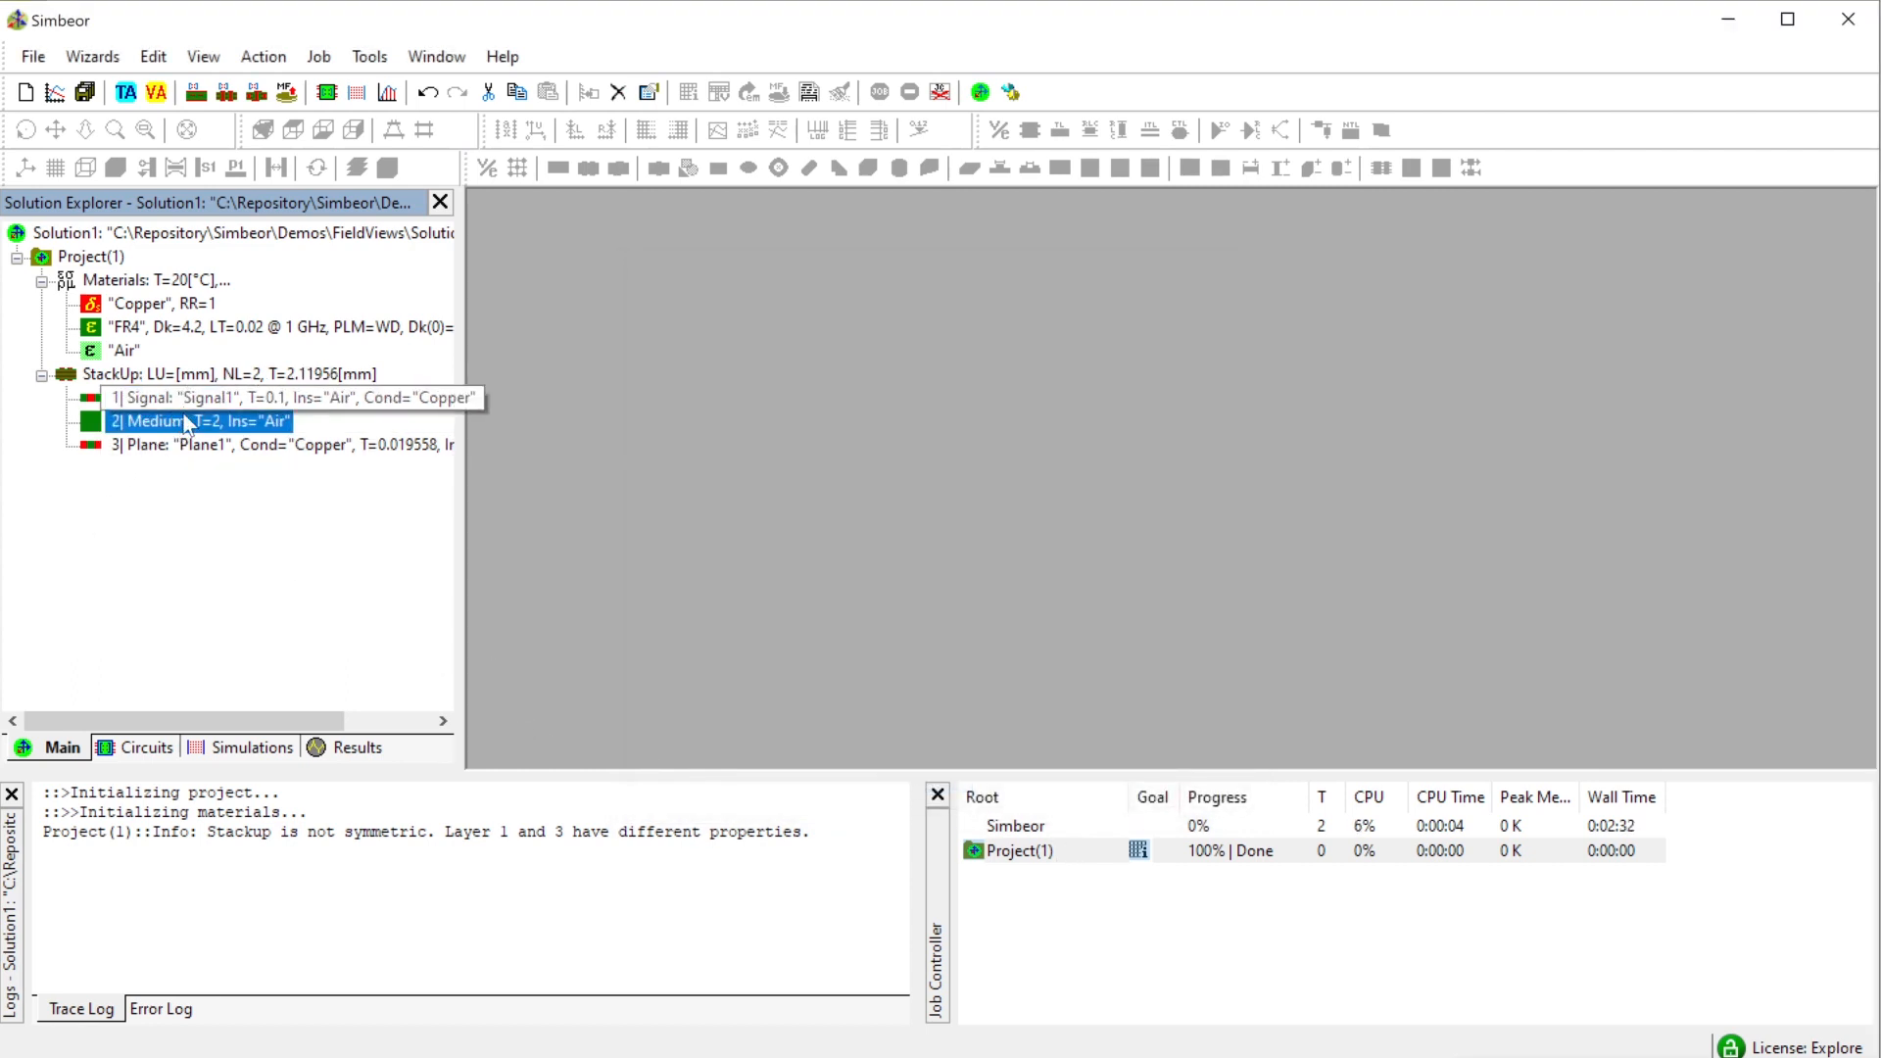
key("ctrl+c")
left_click(165, 404)
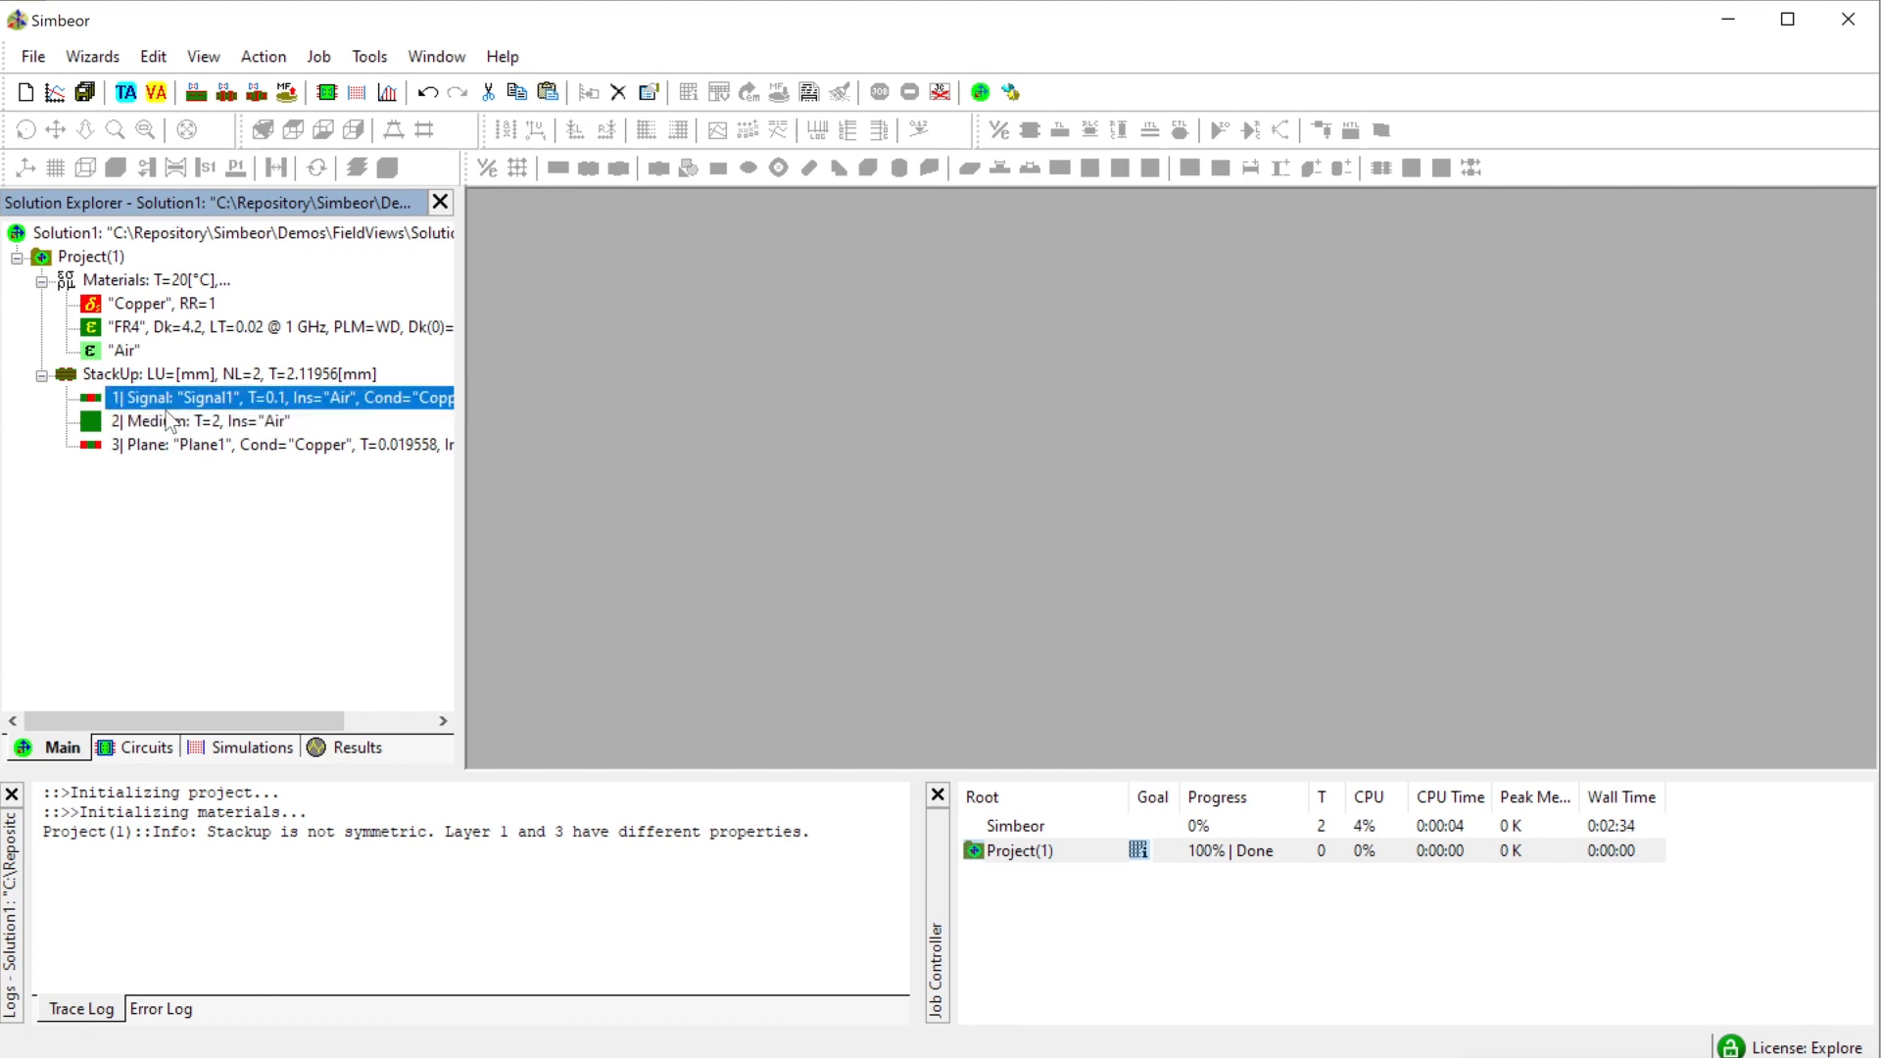
key("ctrl+v")
double_click(178, 399)
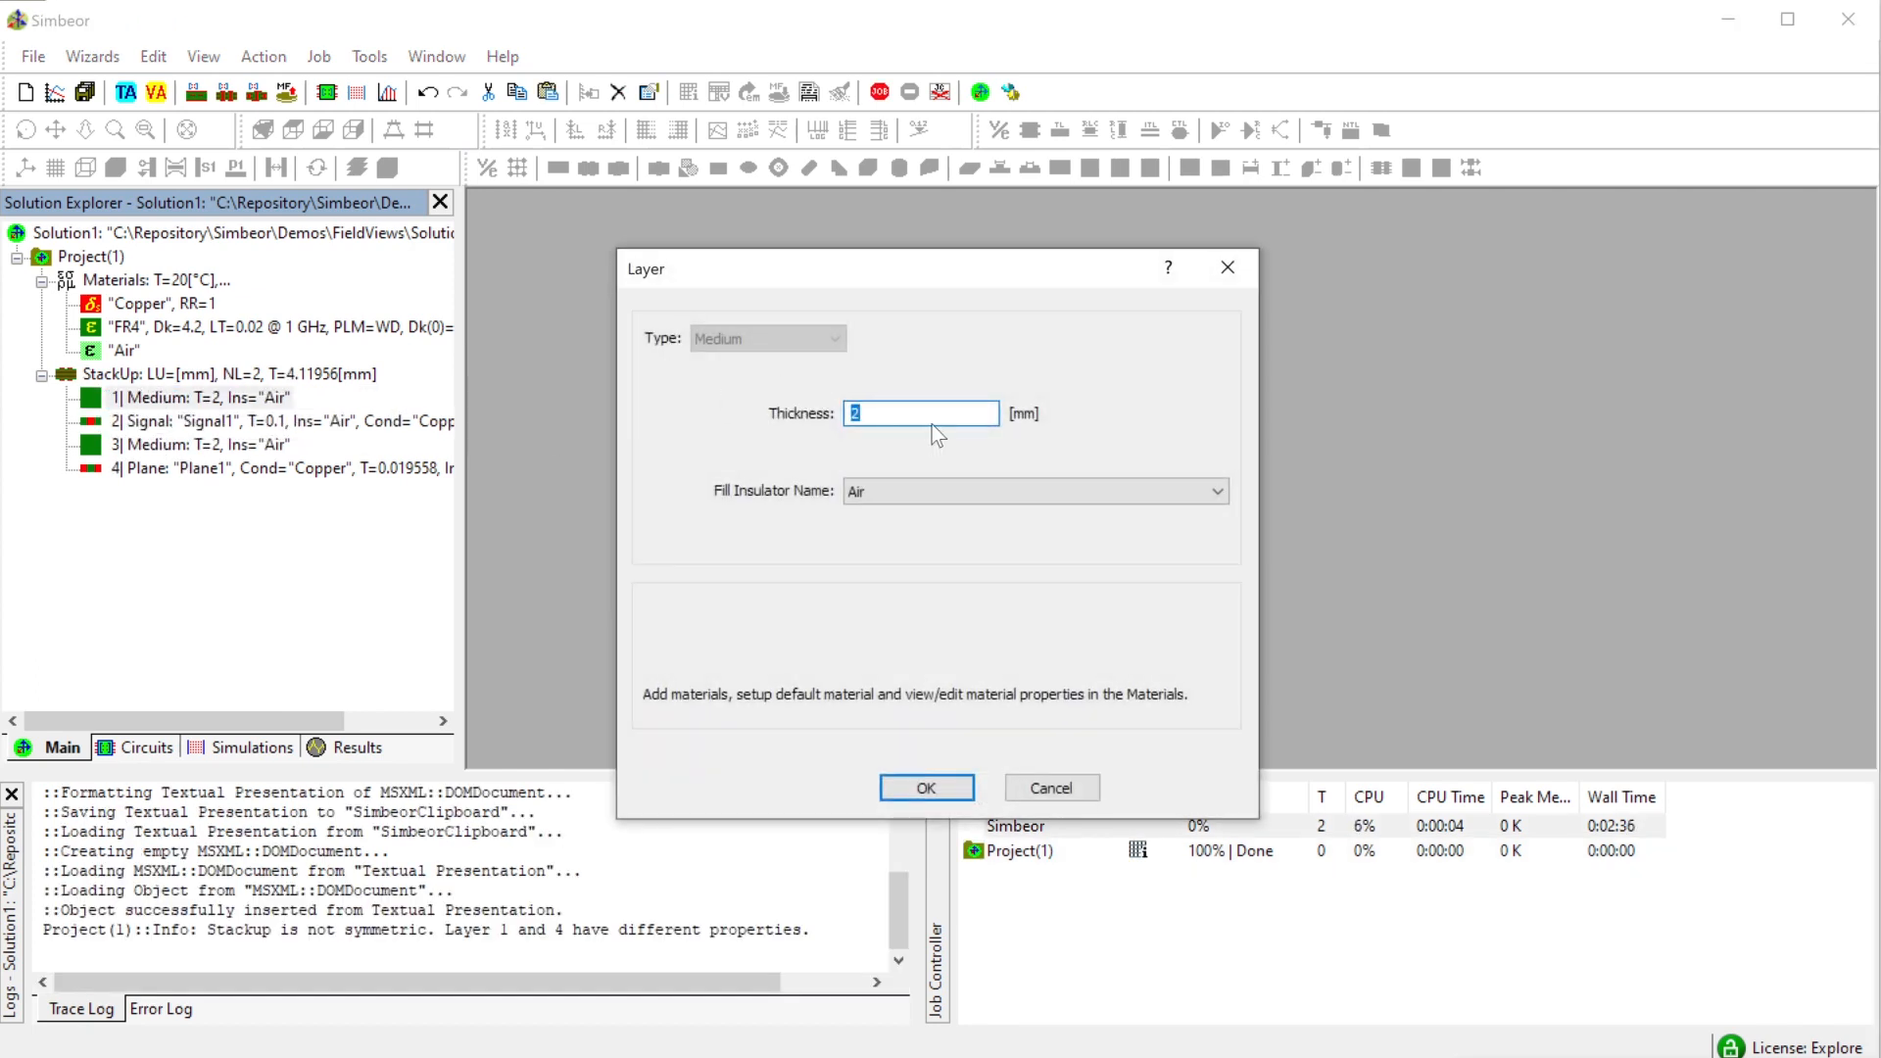
left_click(926, 785)
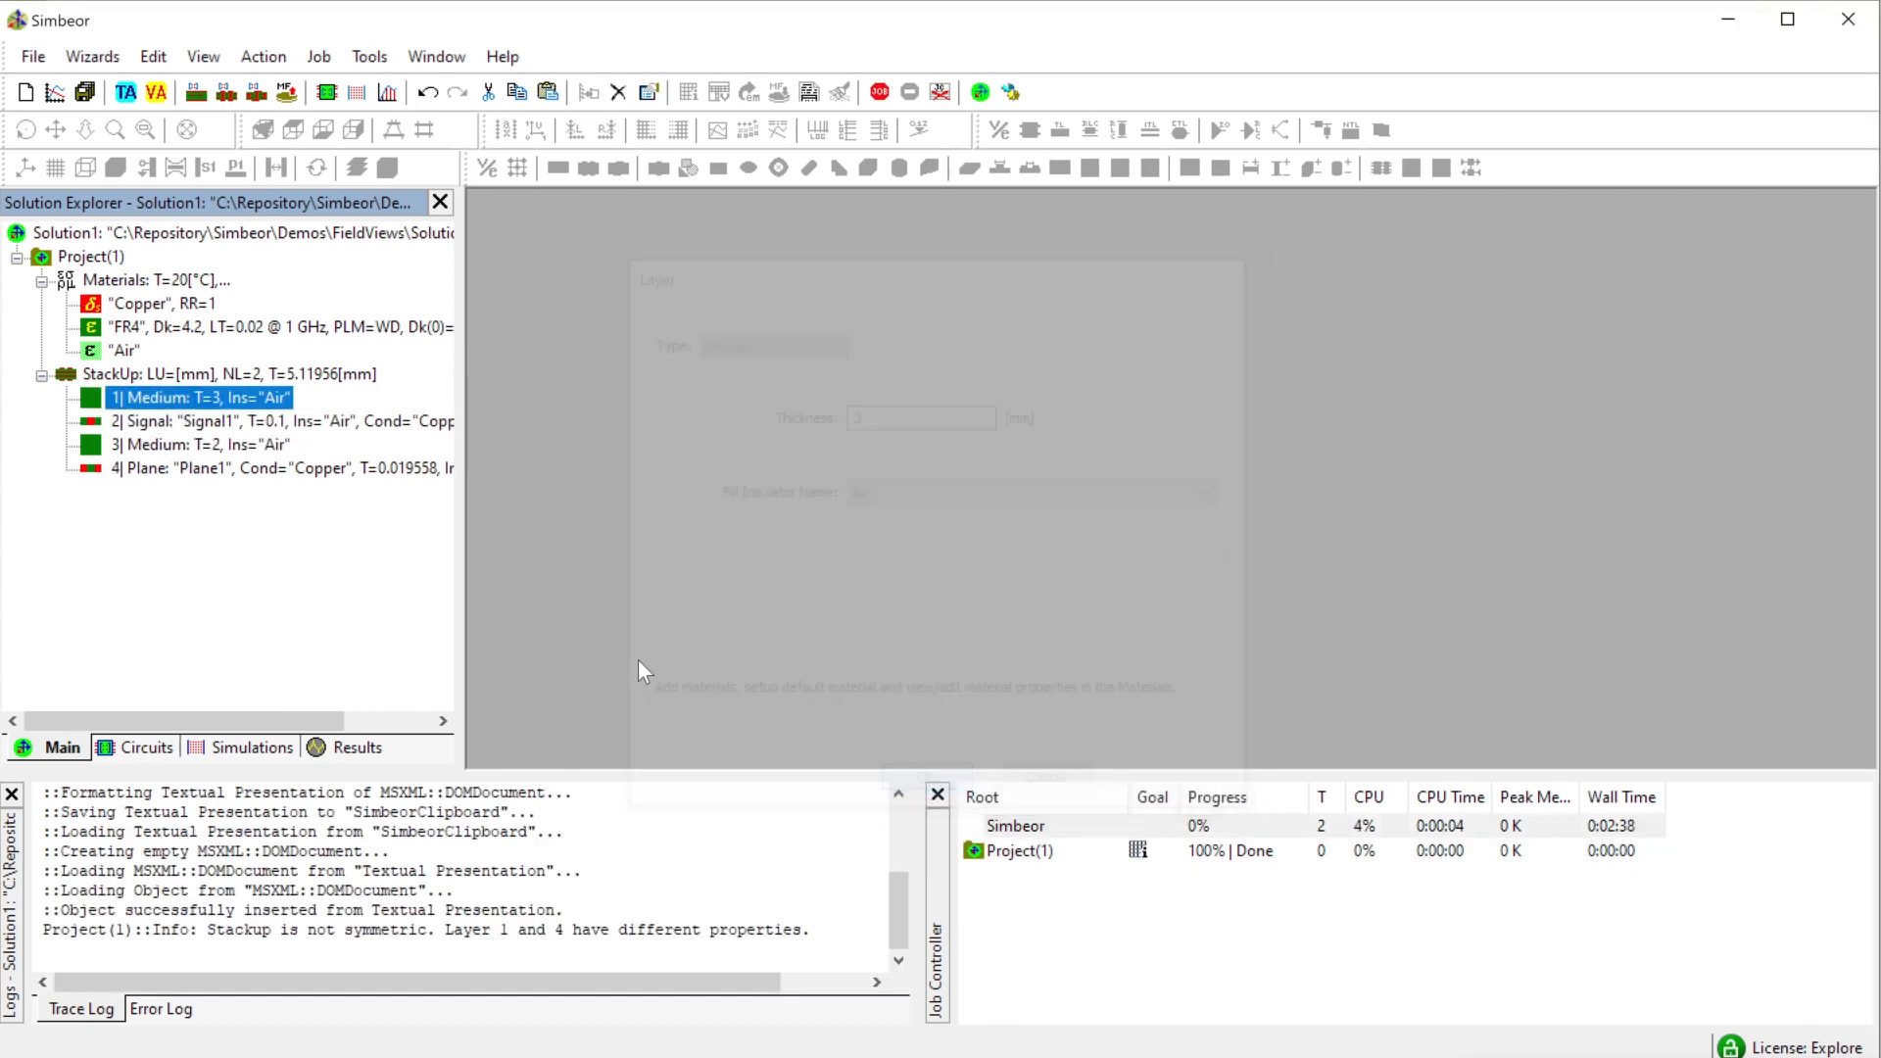
- Extend the stackup upward with a copy of the Signal1 layer, topped by a copy of the 3 mm air medium layer
left_click(215, 423)
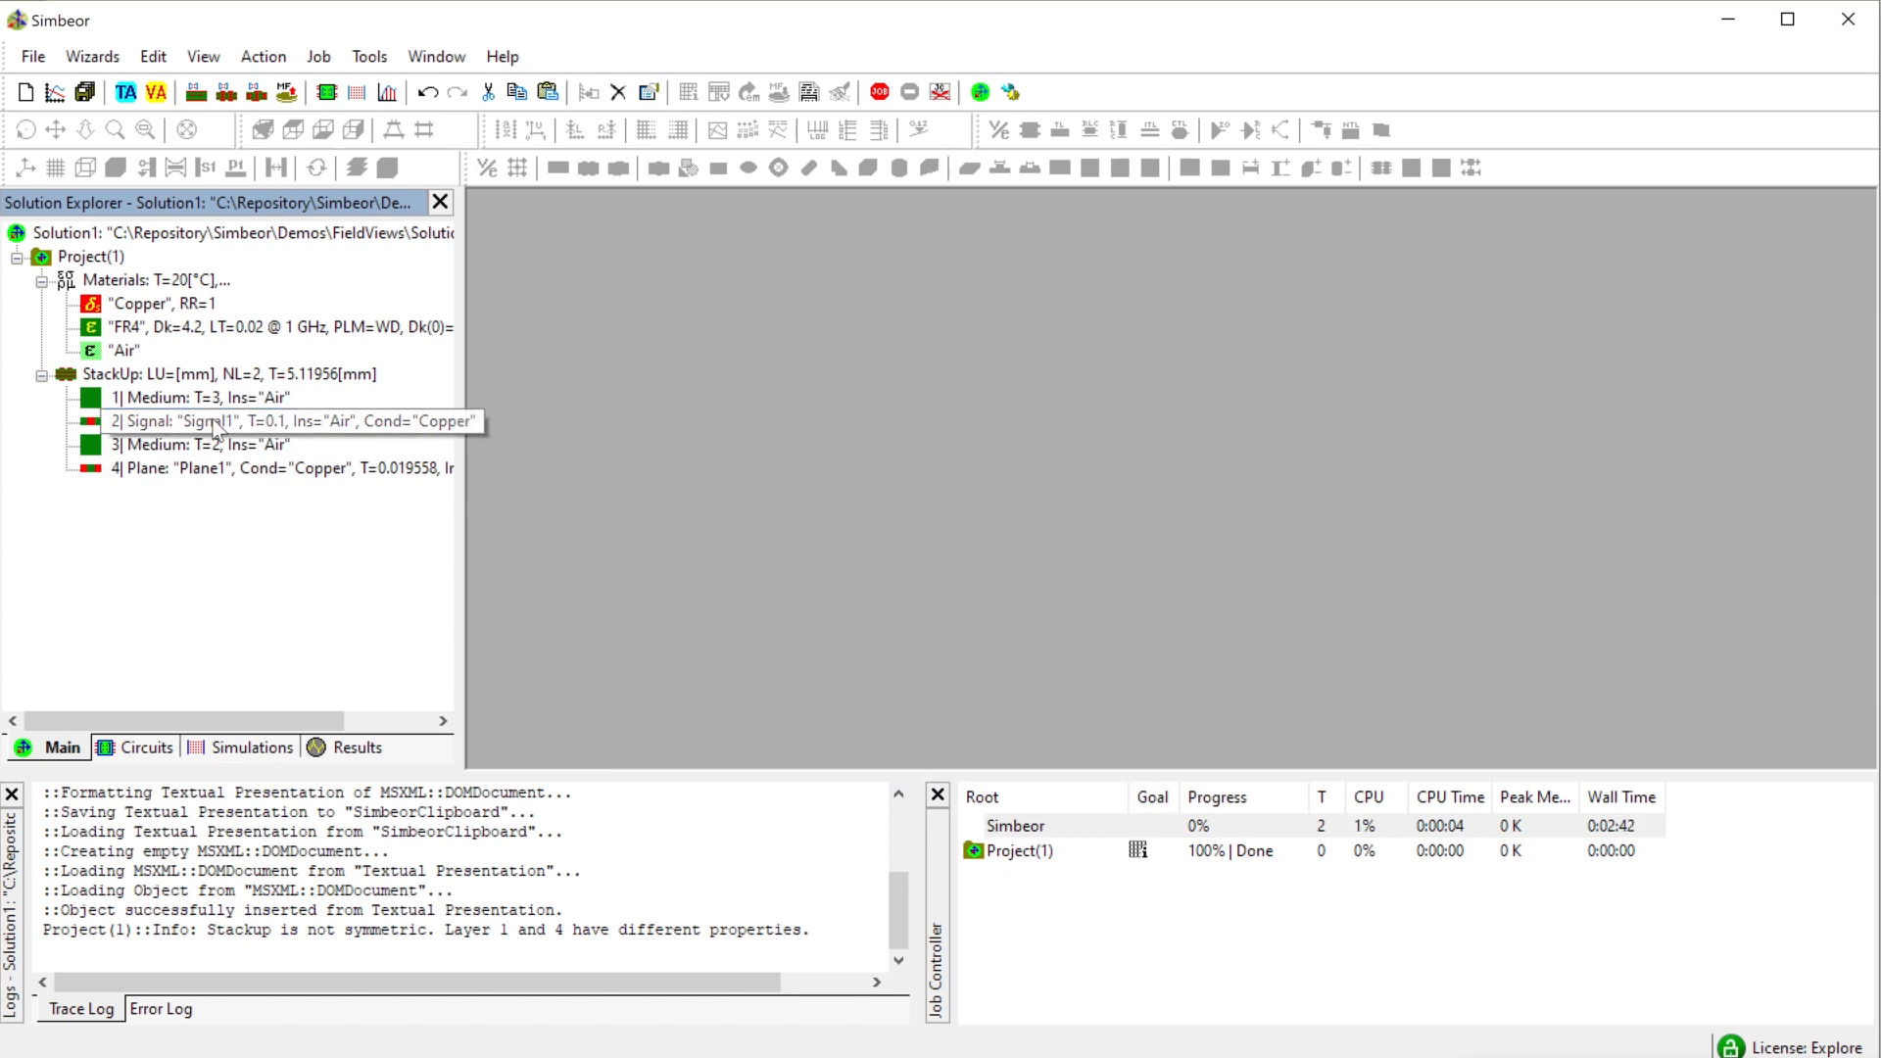
key("ctrl+c")
key("Up")
key("ctrl+v")
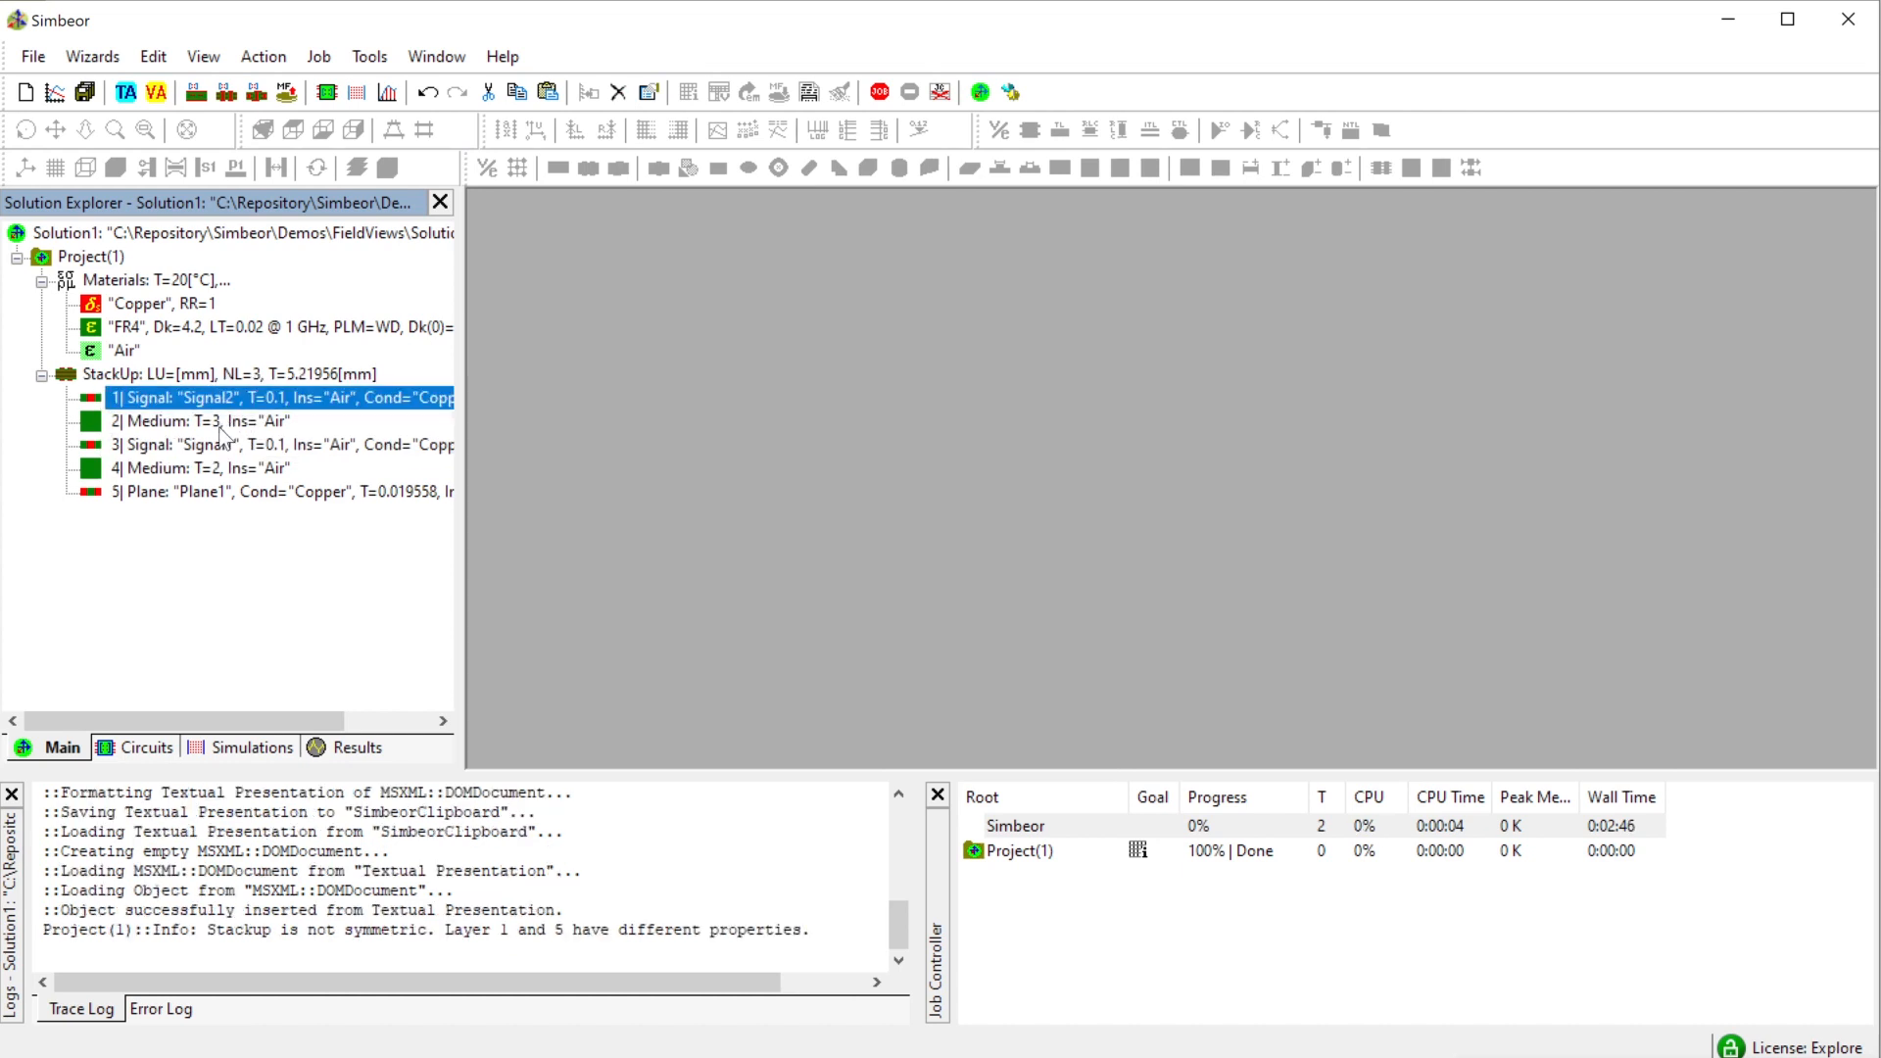
left_click(209, 428)
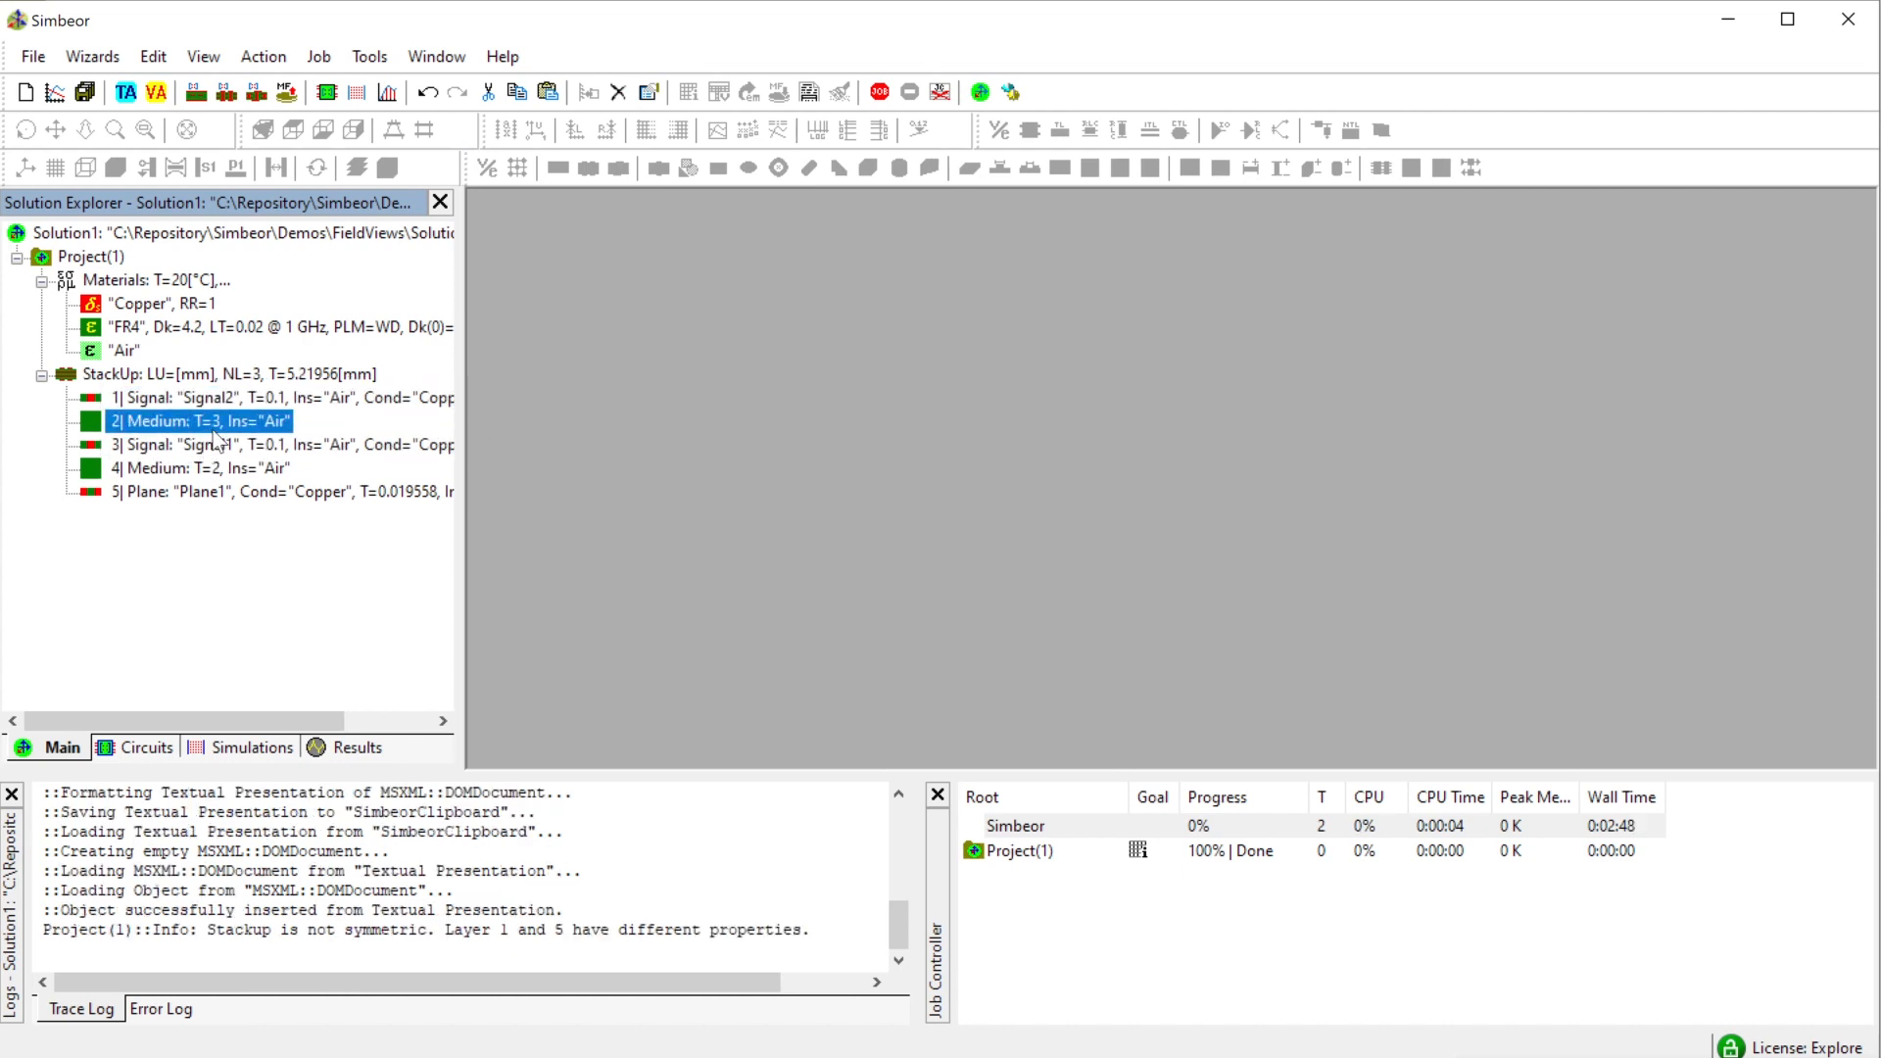
key("ctrl+c")
key("ctrl+v")
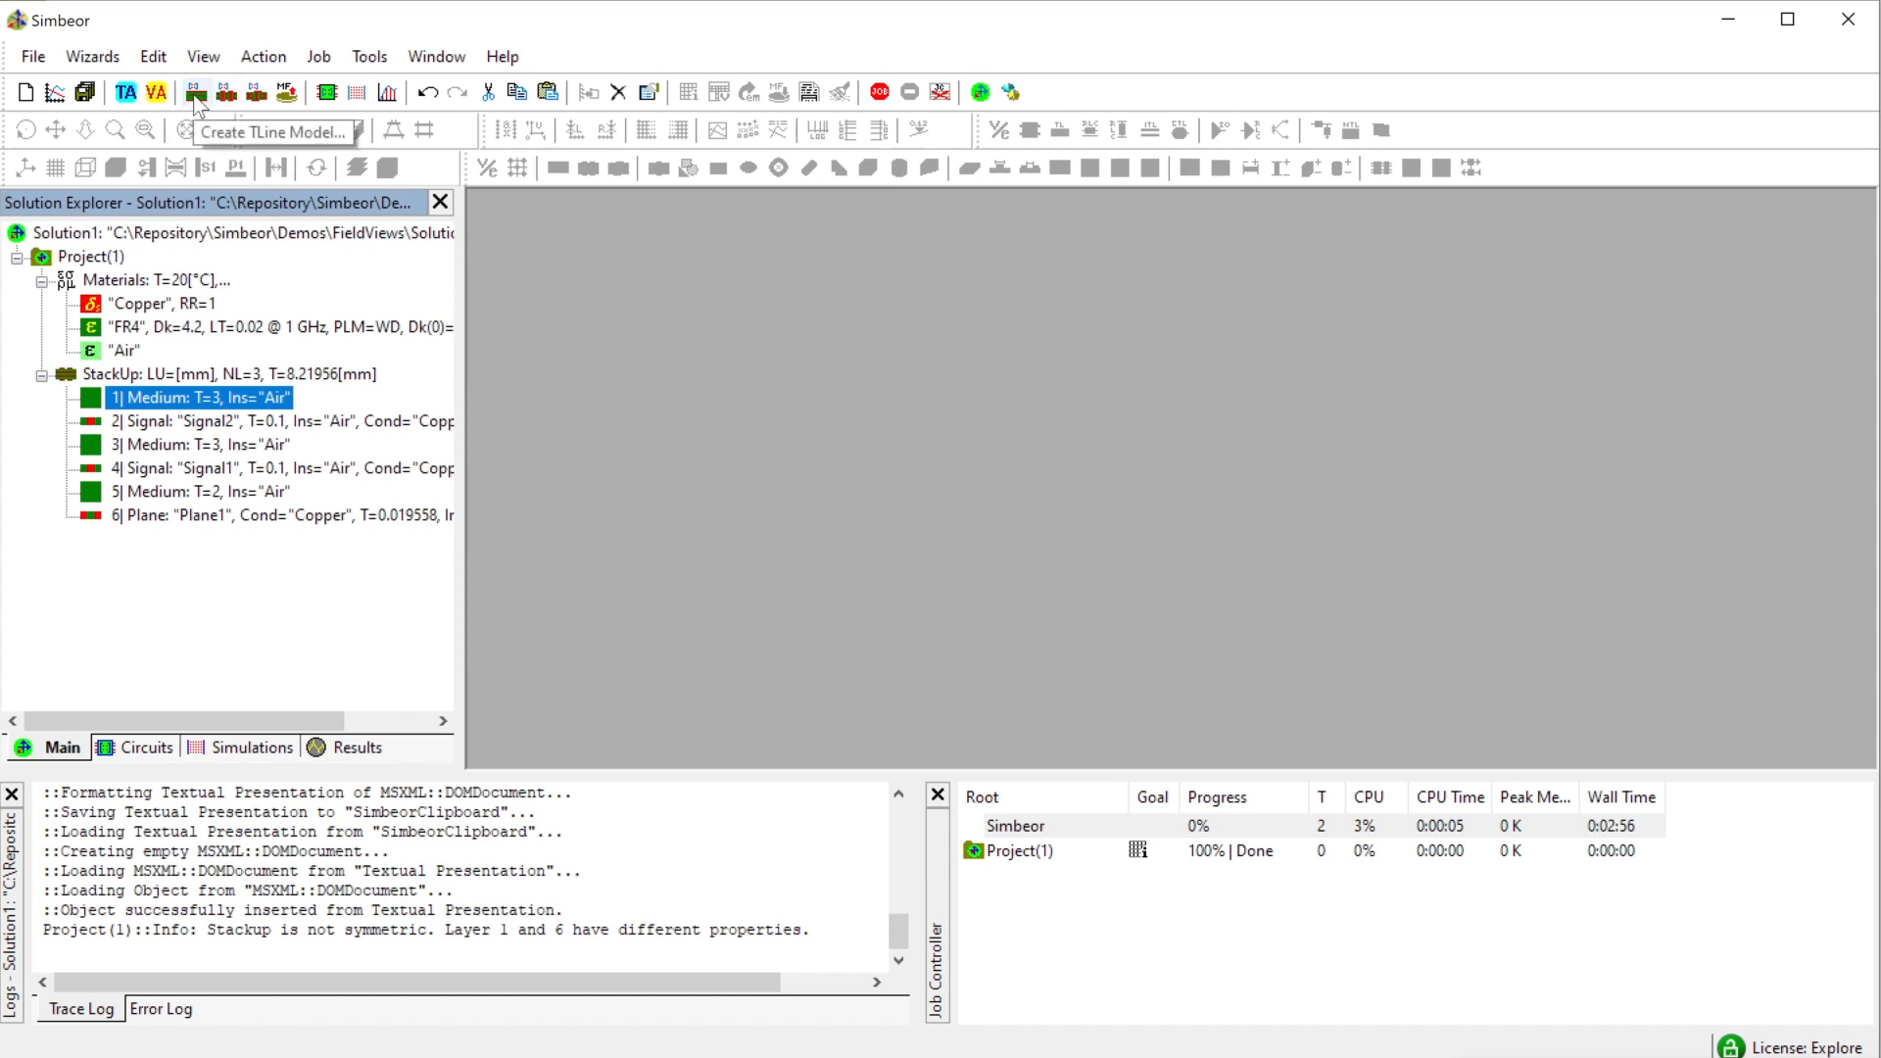
- Start a new line model in Project(1) with a single strip conductor on layer Signal1 and Plane1 as bottom reference
left_click(226, 96)
left_click(1136, 855)
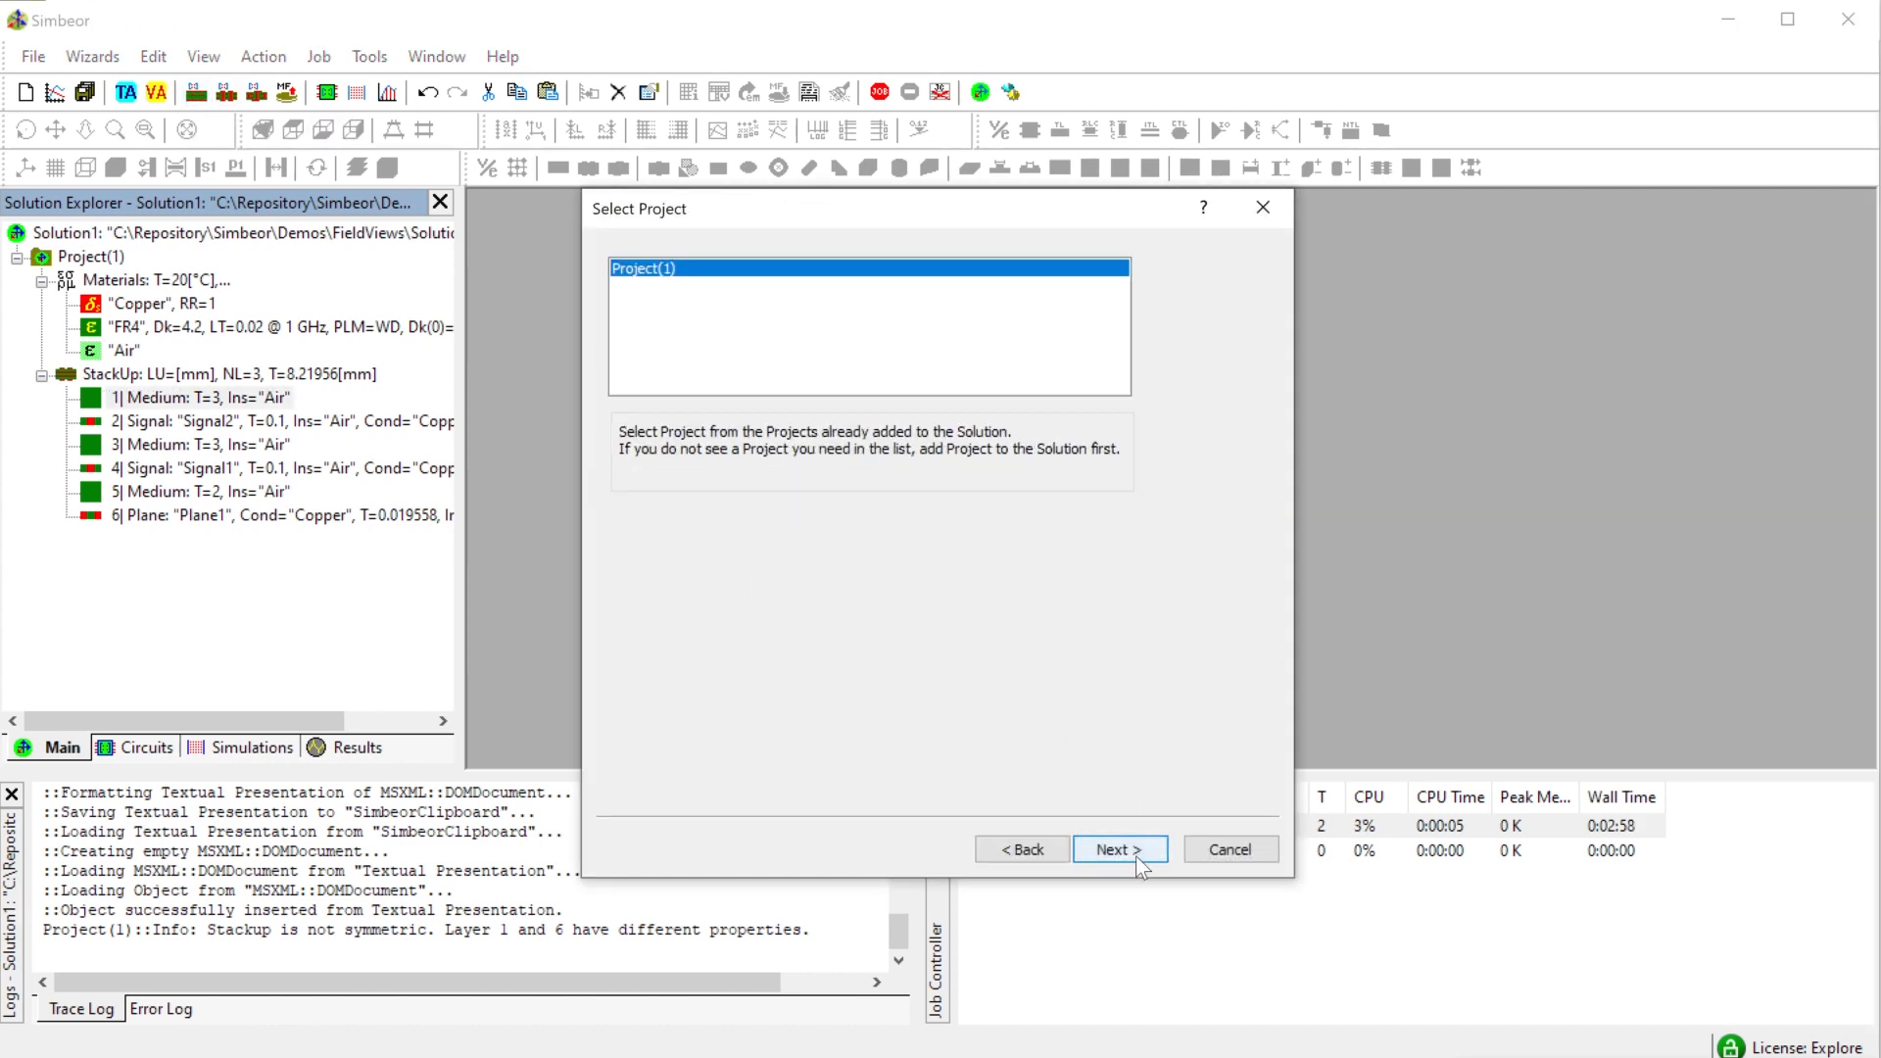
left_click(1136, 855)
left_click(1134, 852)
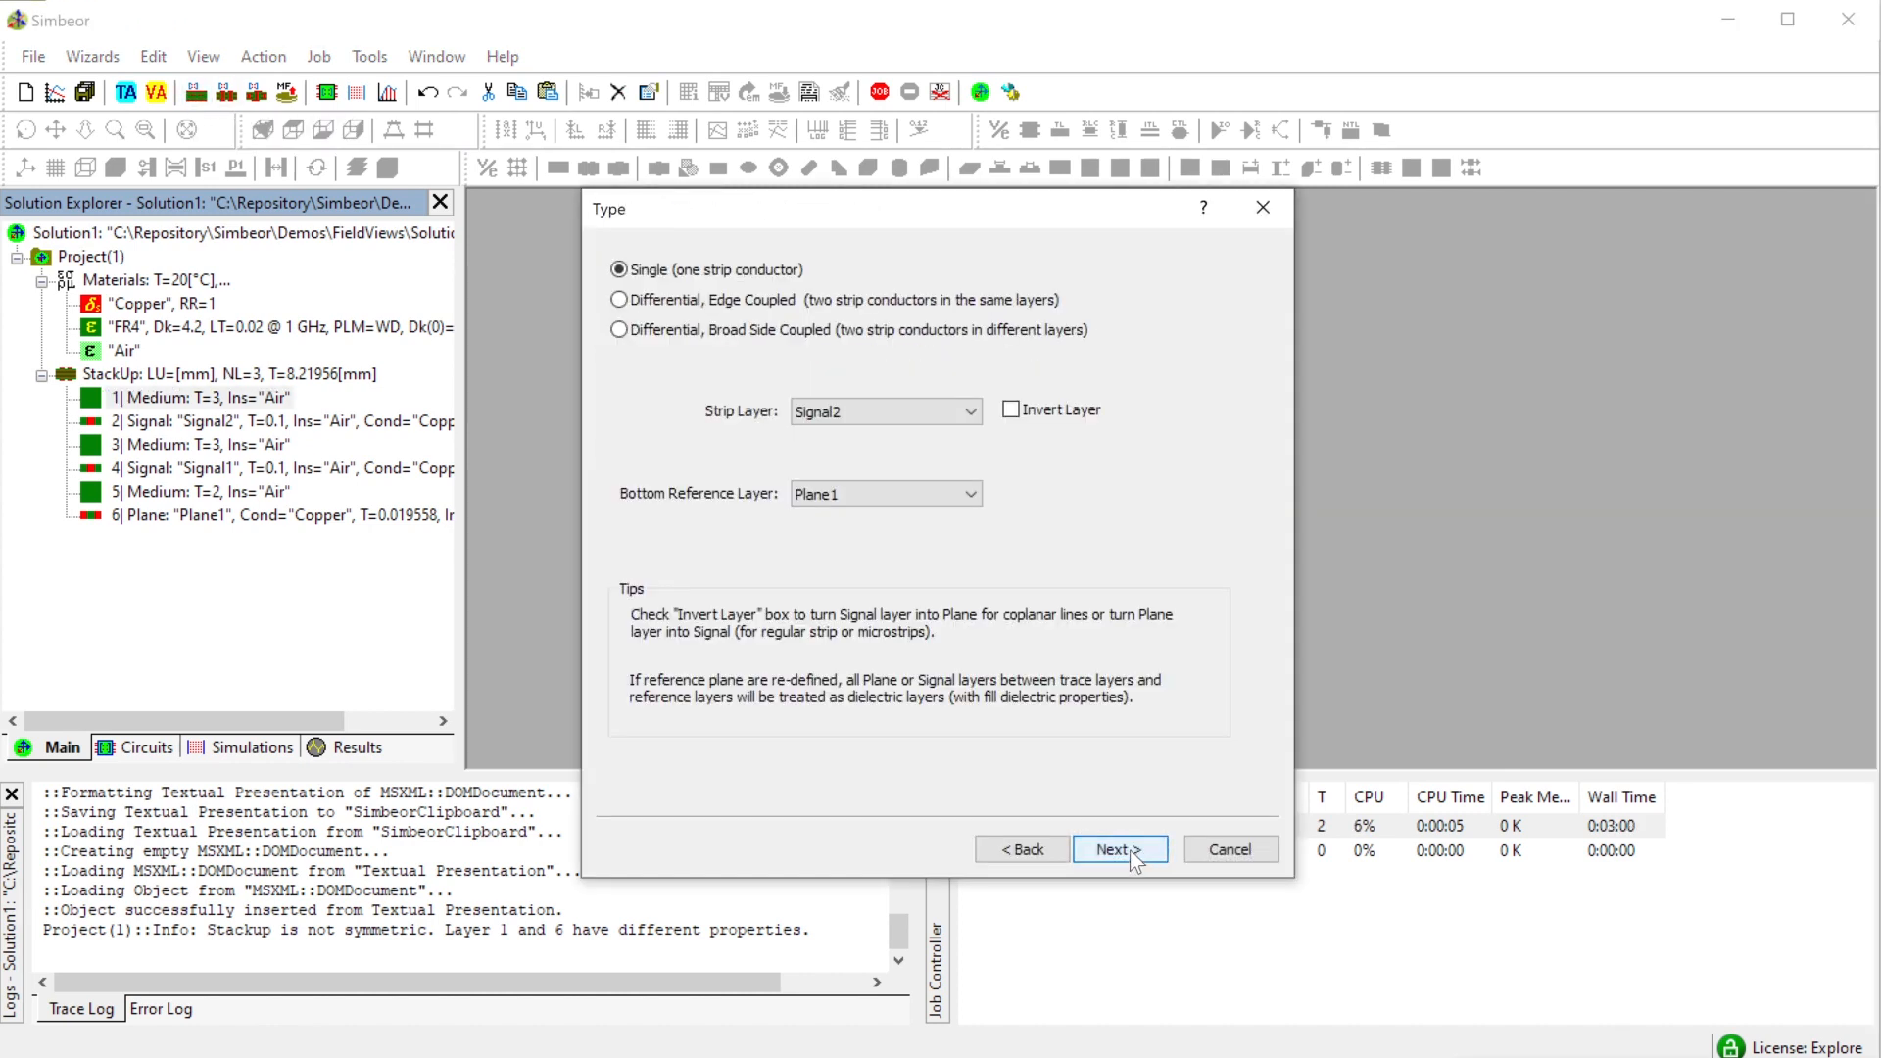
left_click(882, 411)
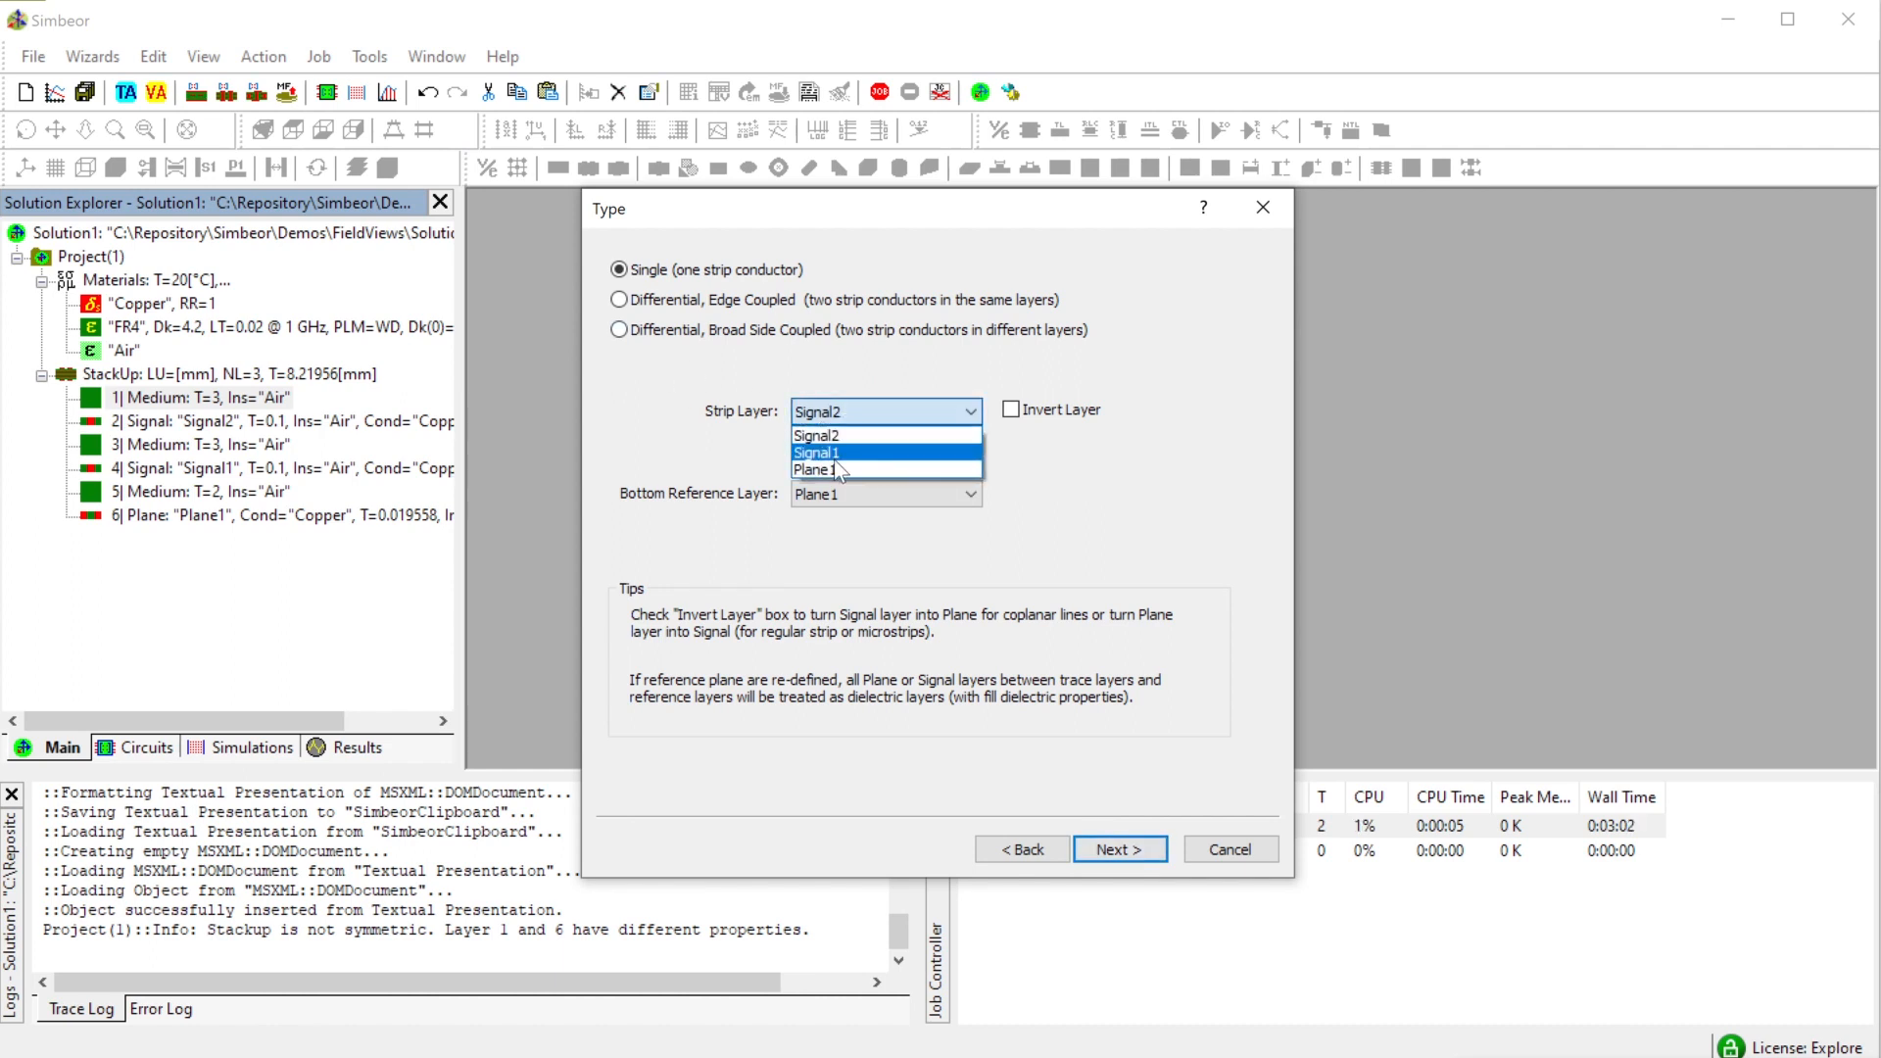
left_click(825, 450)
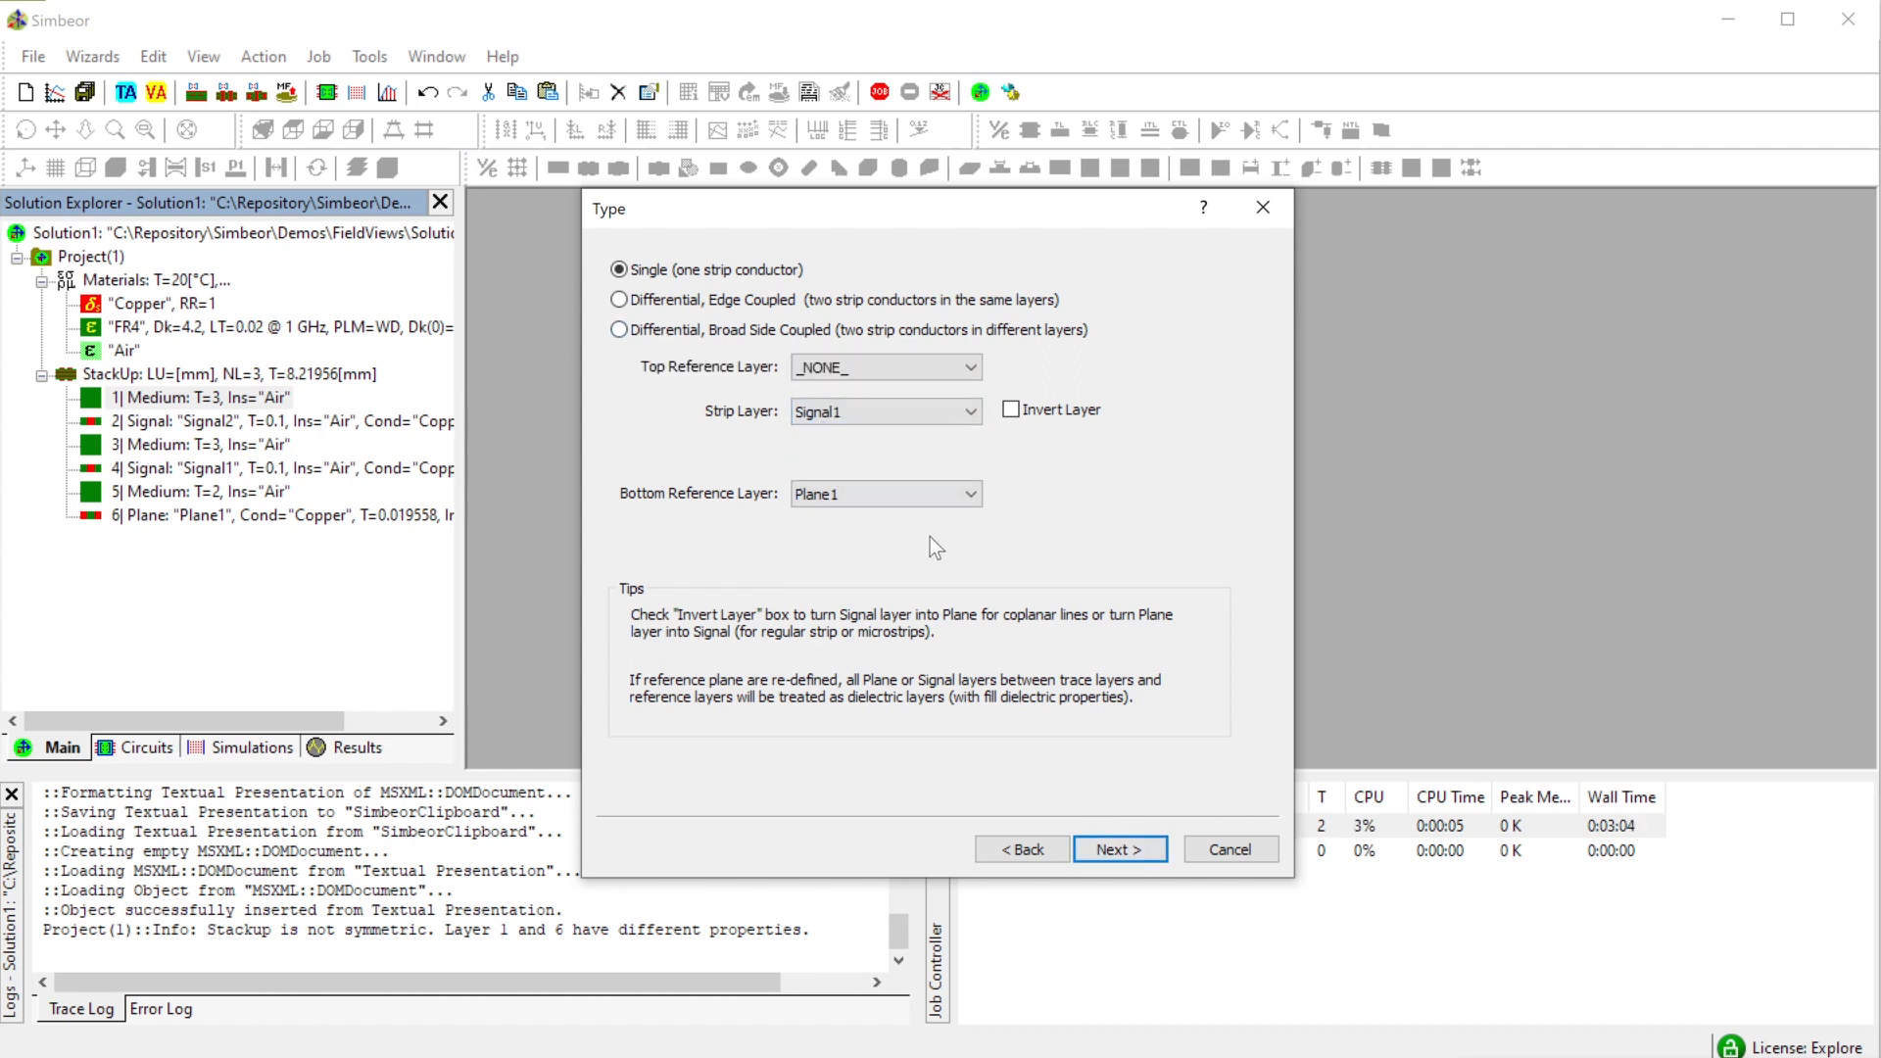
left_click(1120, 848)
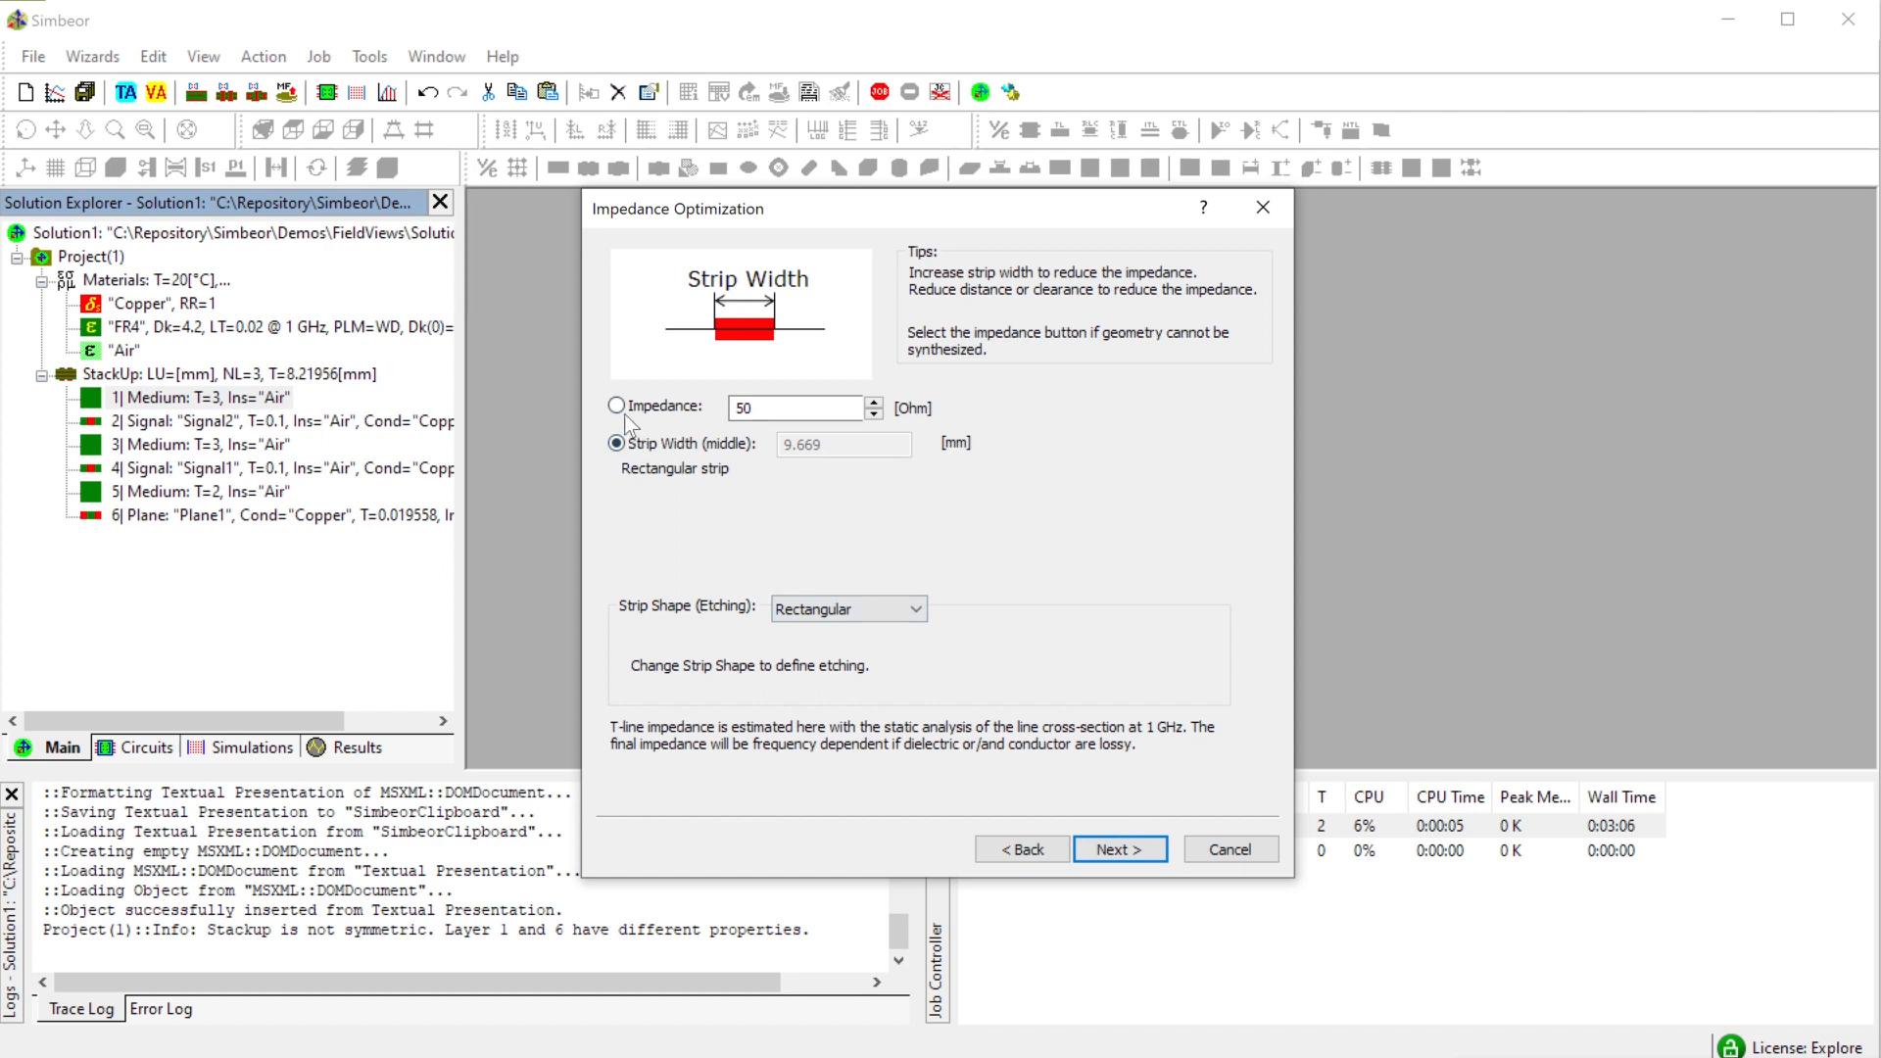
- Choose to calculate impedance from geometry and set the rectangular strip's width to 0.1 mm
left_click(625, 412)
double_click(839, 445)
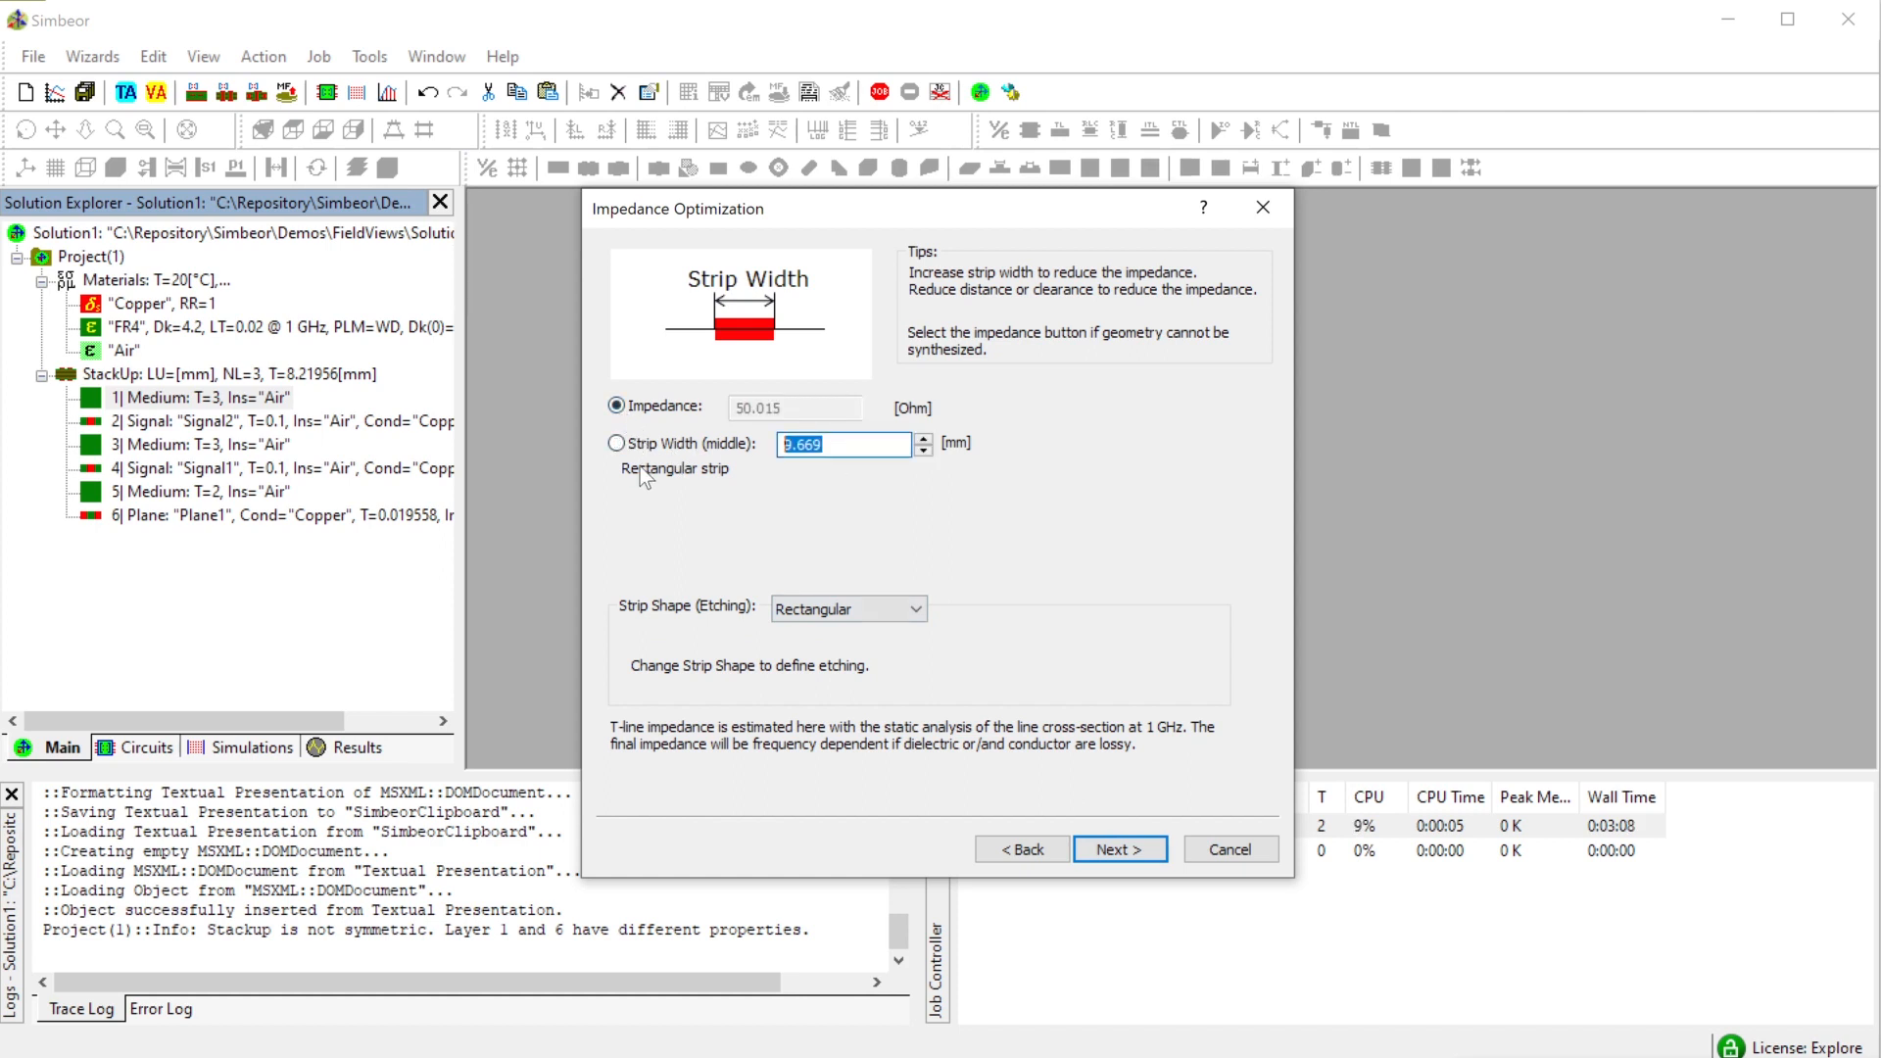
type("0.1")
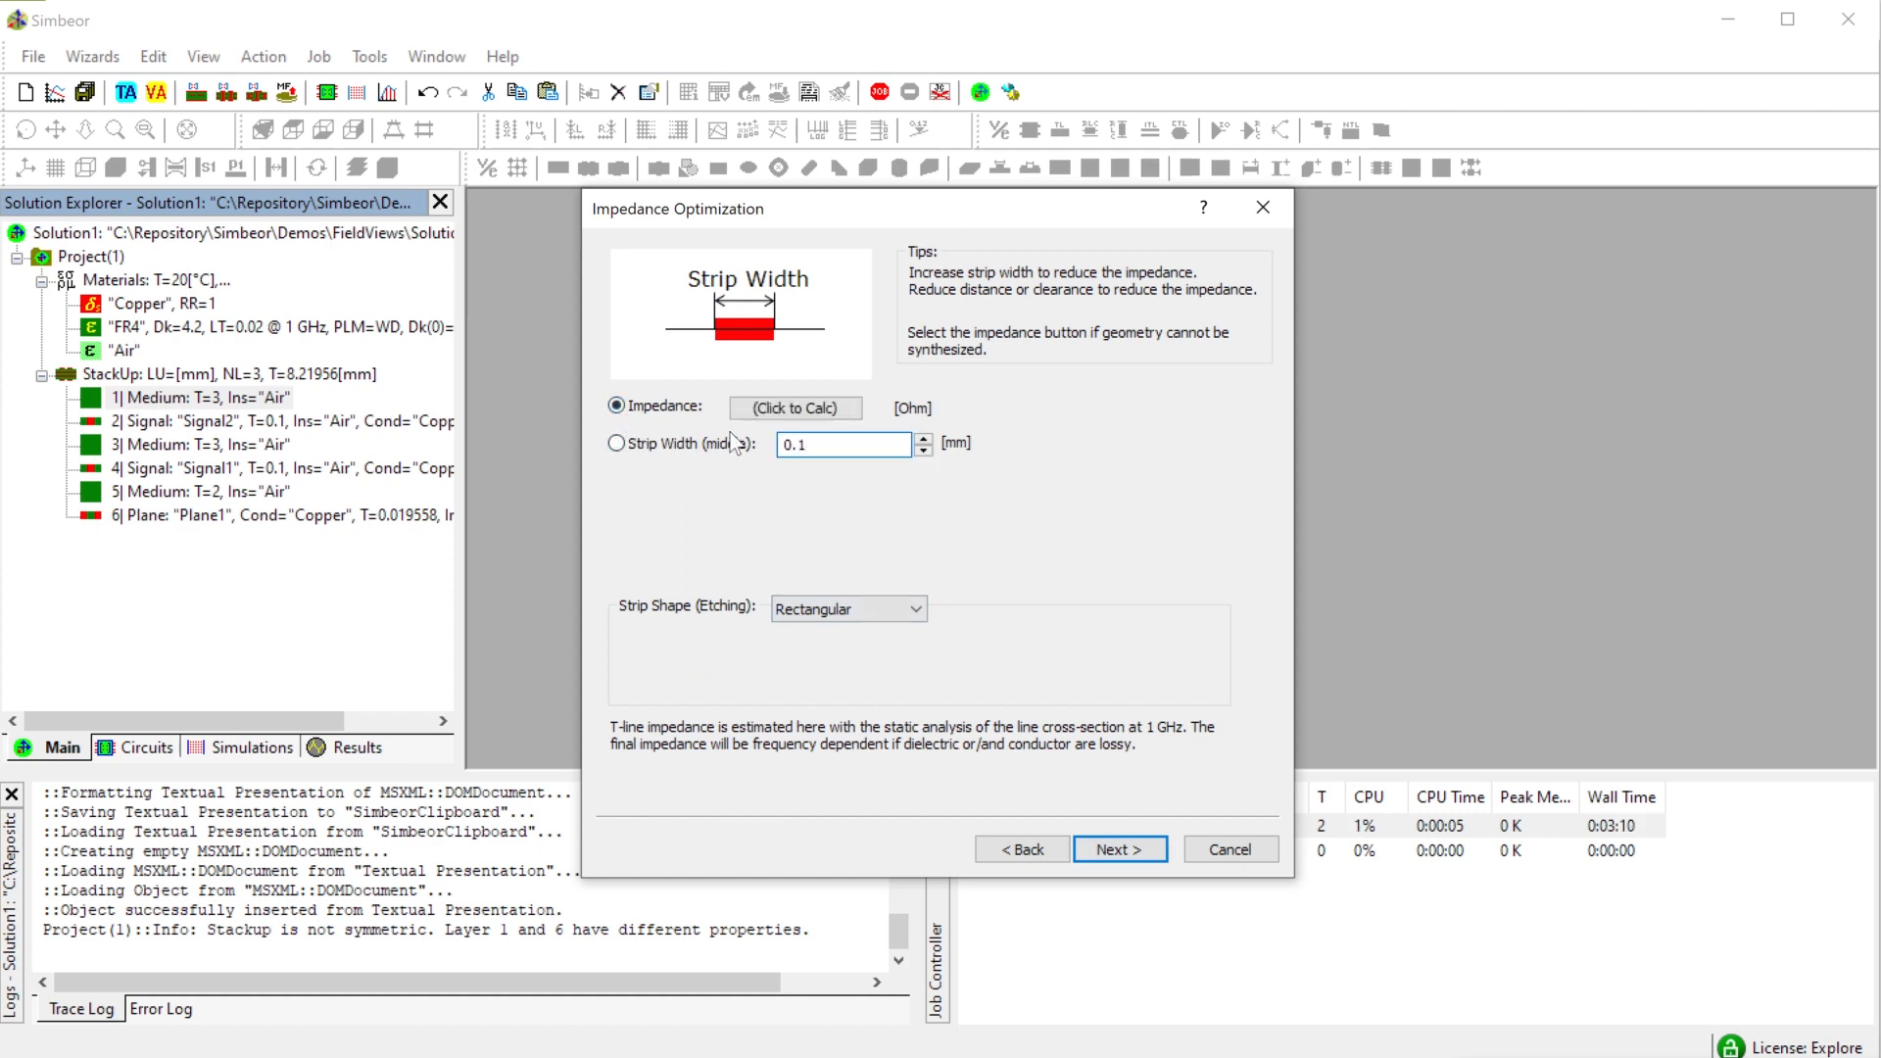
left_click(1128, 850)
- Select the Simbeor3DML solver for the simulation and accept the adaptive frequency sweep from 0.01 to 20 GHz
left_click(838, 373)
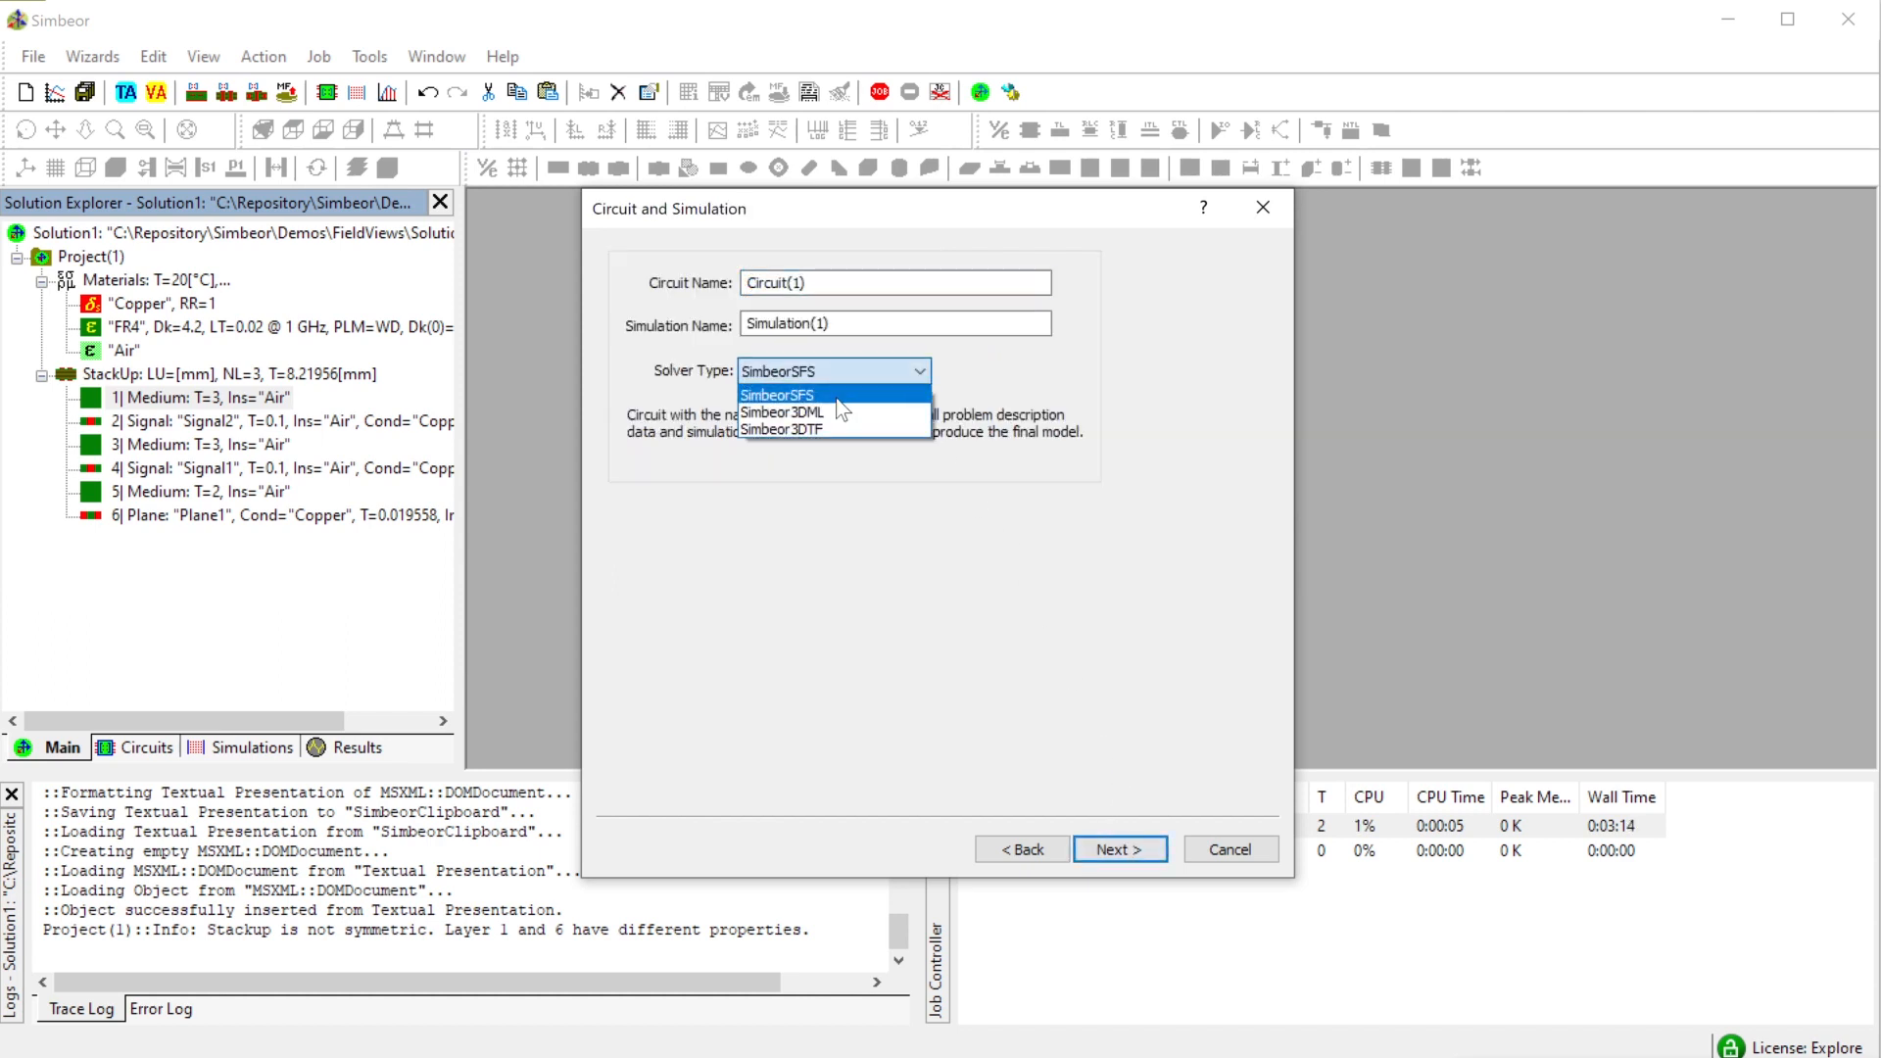
left_click(841, 413)
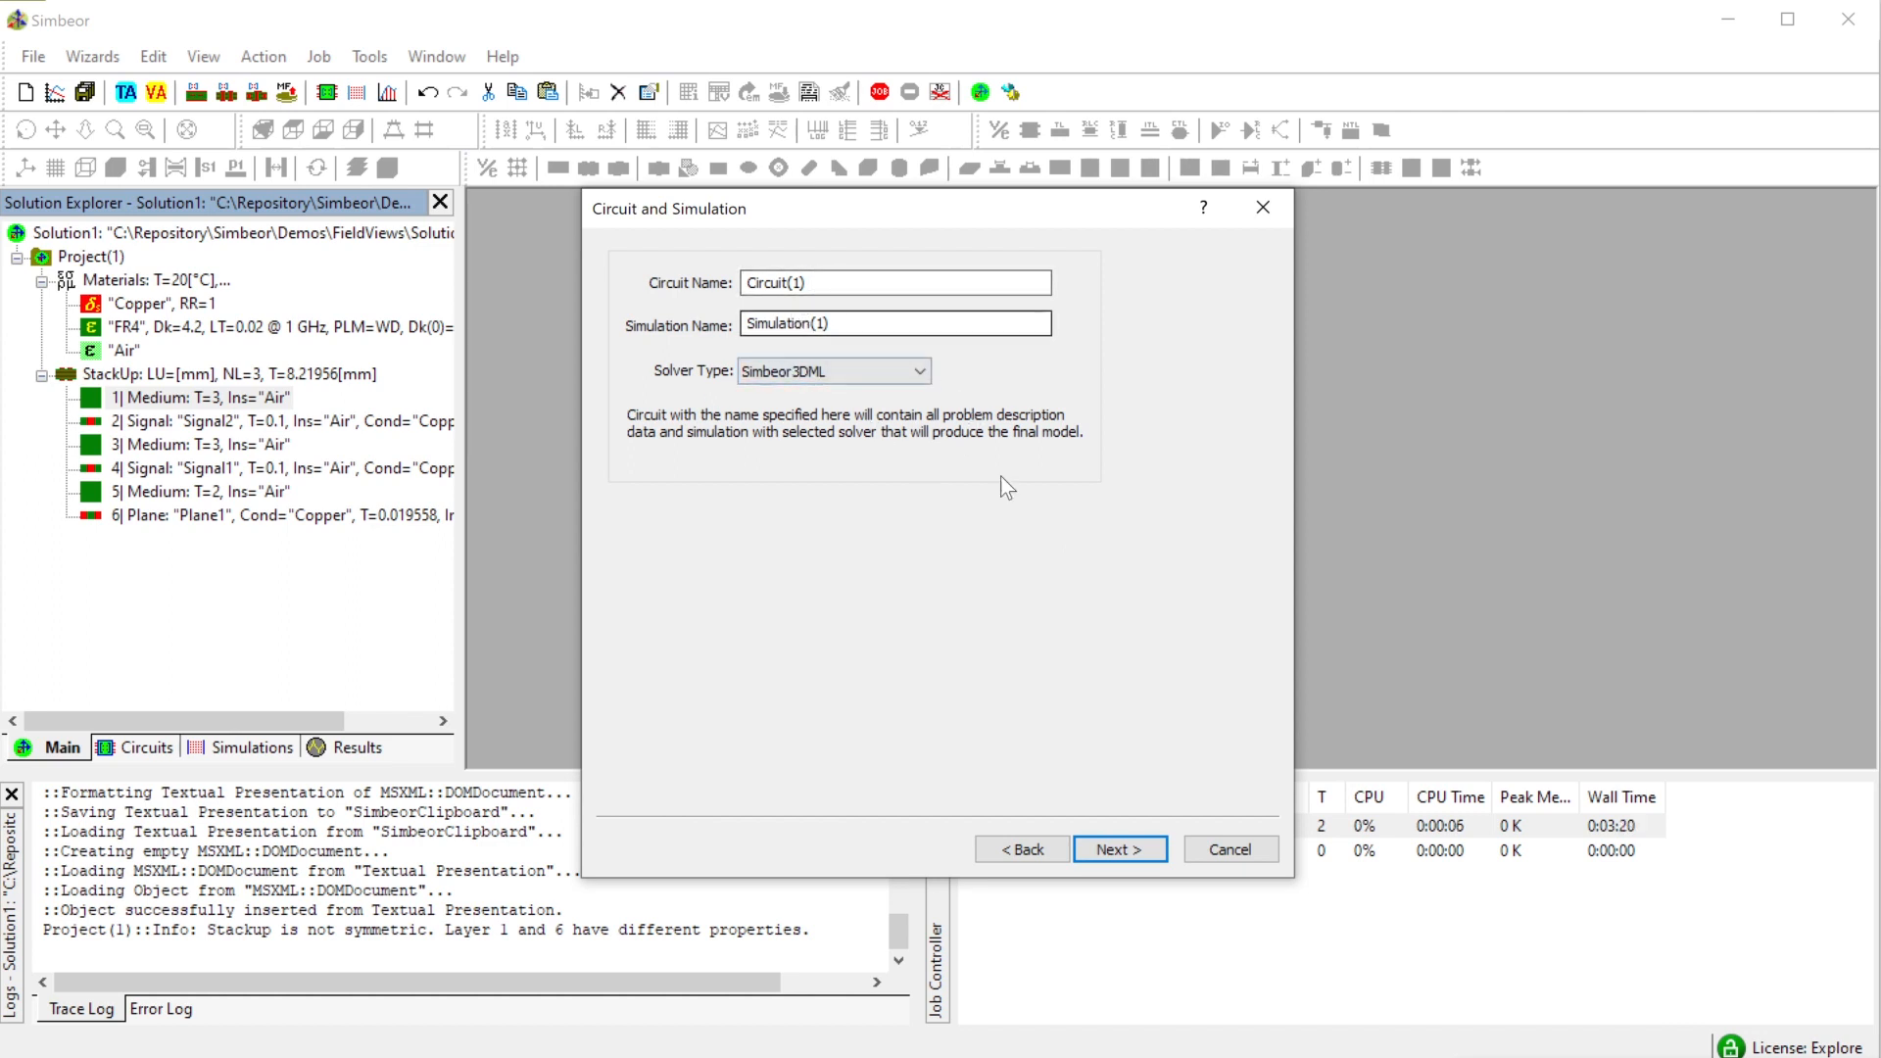
left_click(1150, 851)
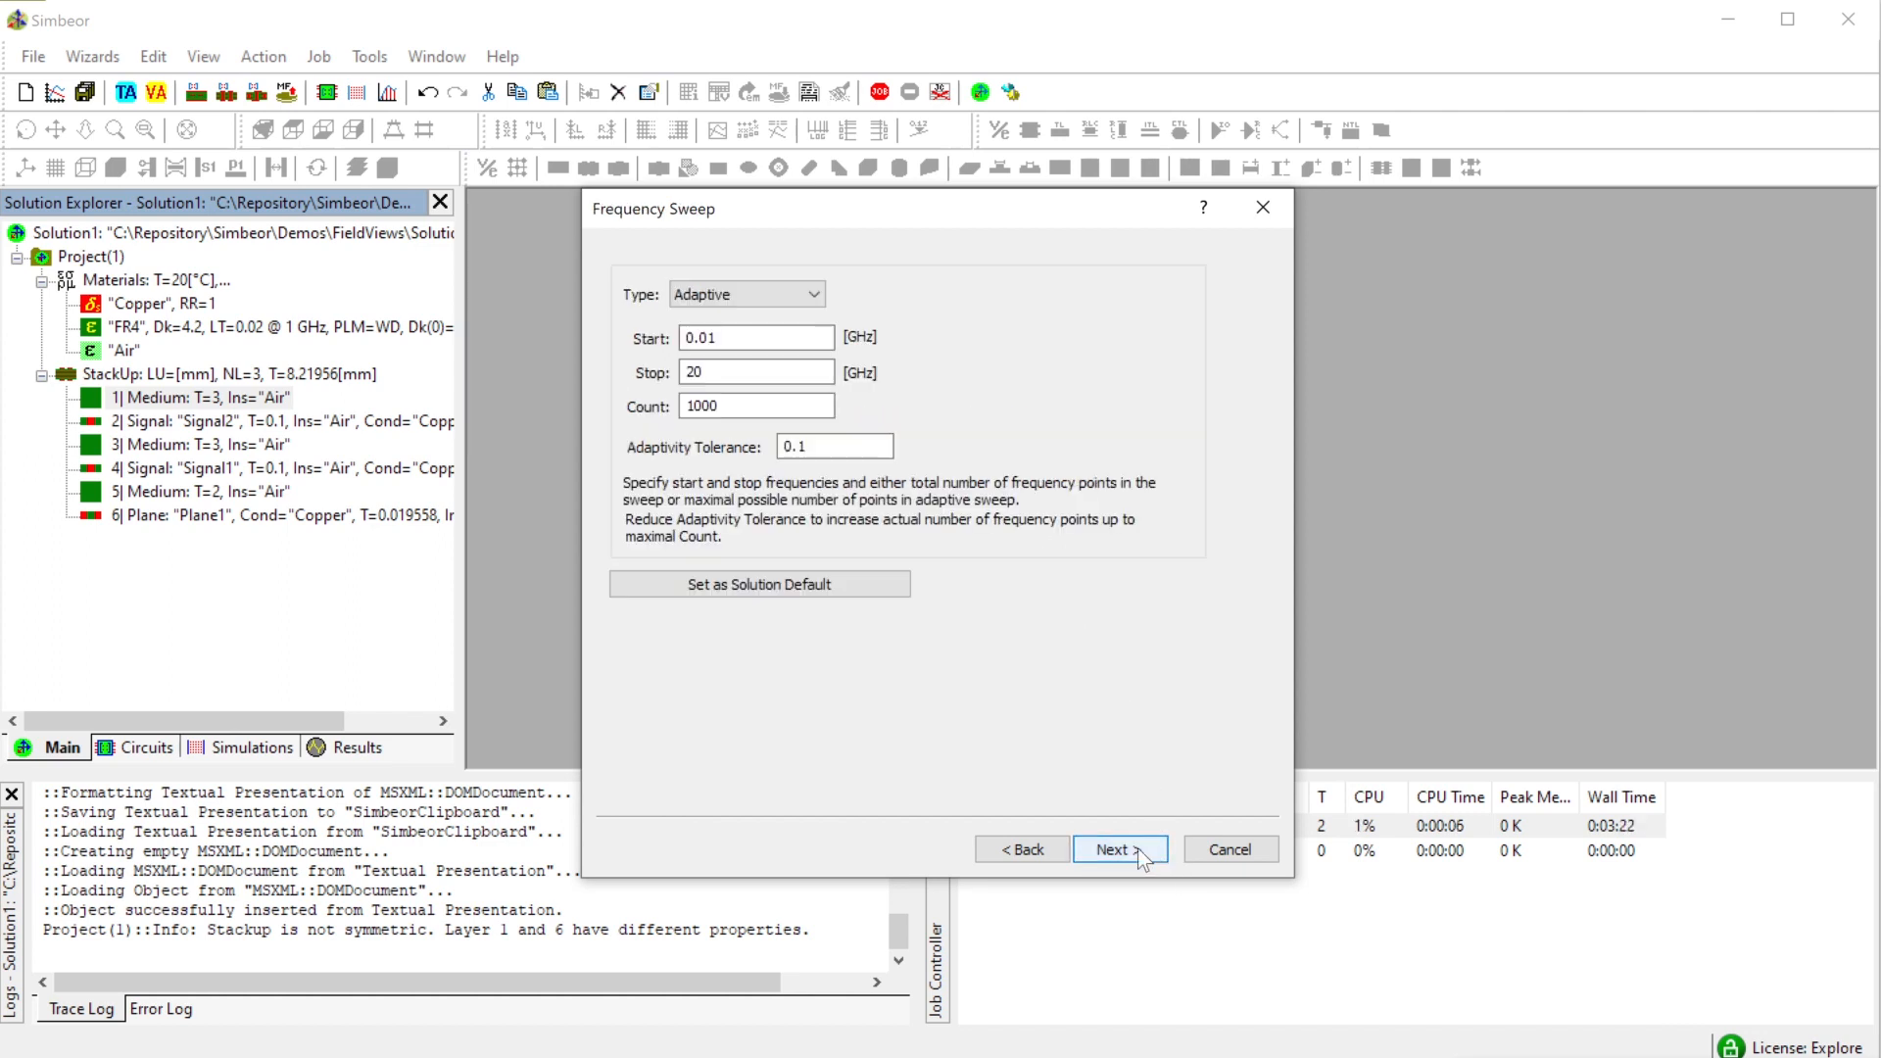
left_click(1139, 853)
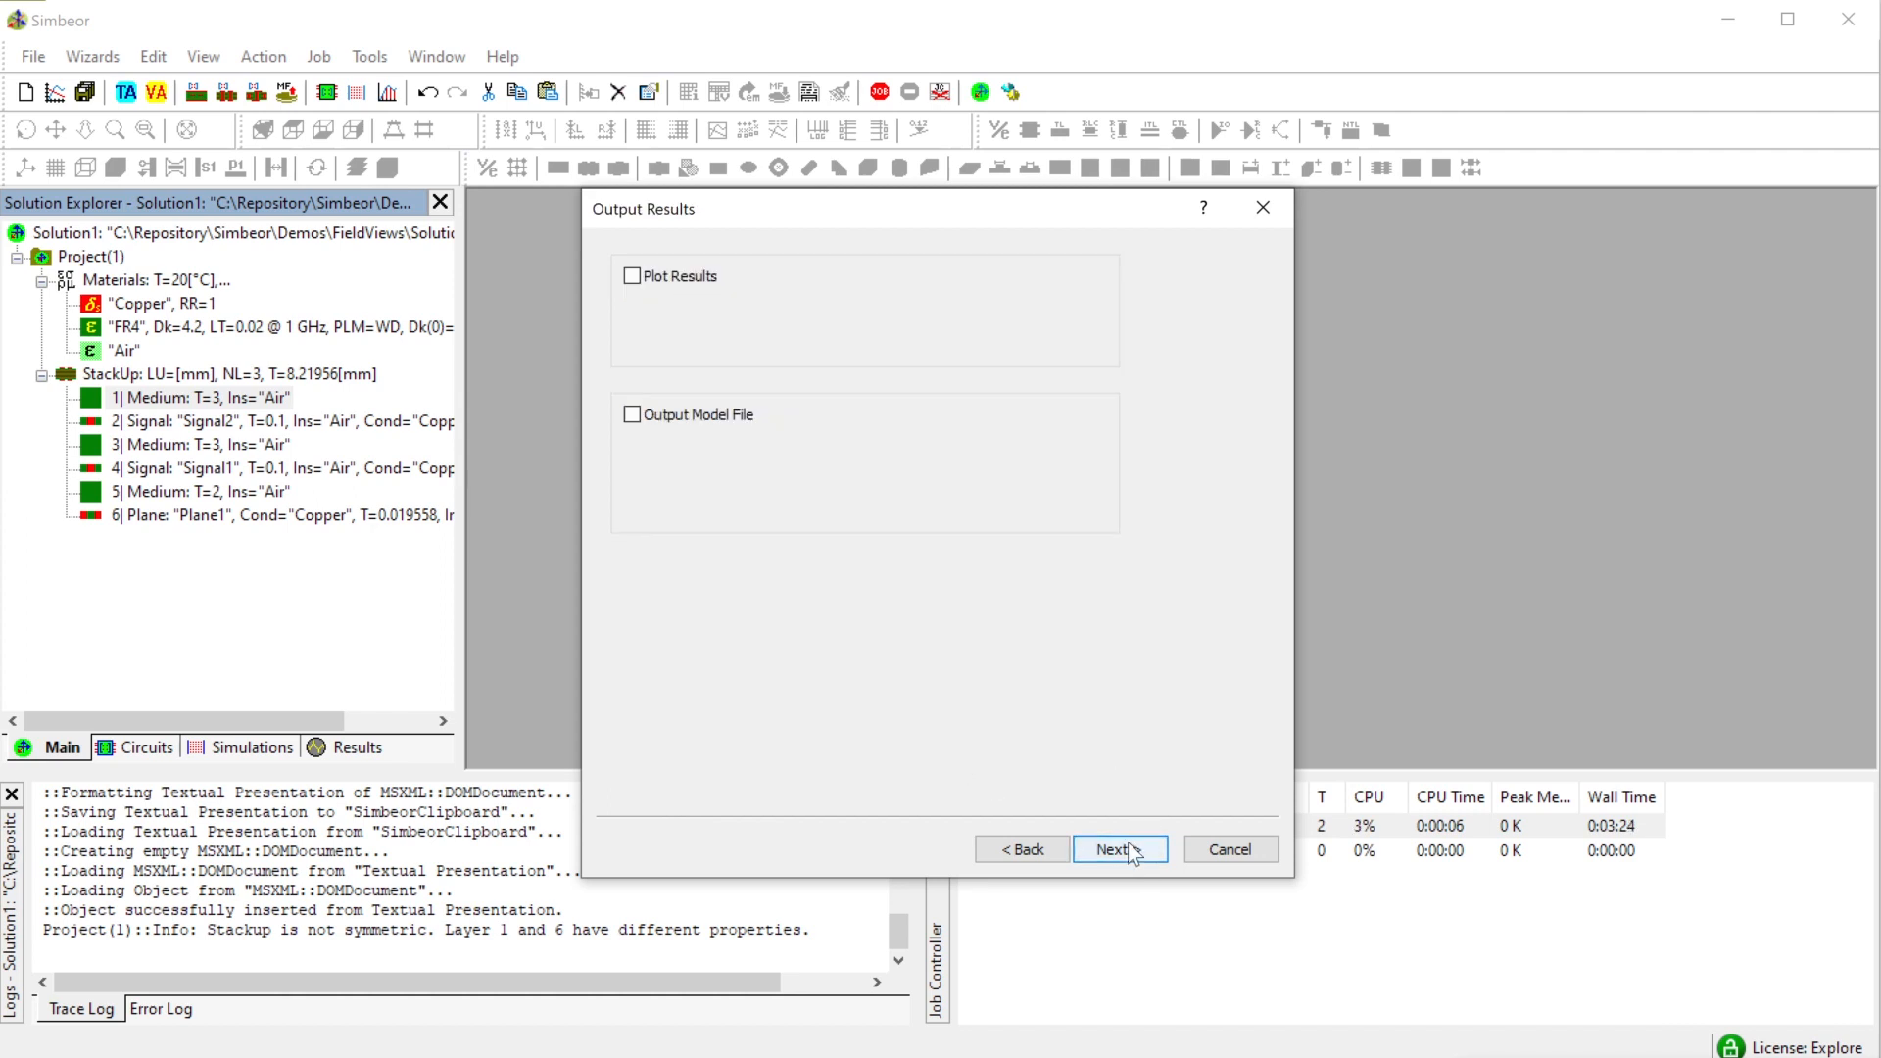
- Complete the line model wizard without plotting results, writing a model file or running the simulation
left_click(1127, 843)
left_click(691, 333)
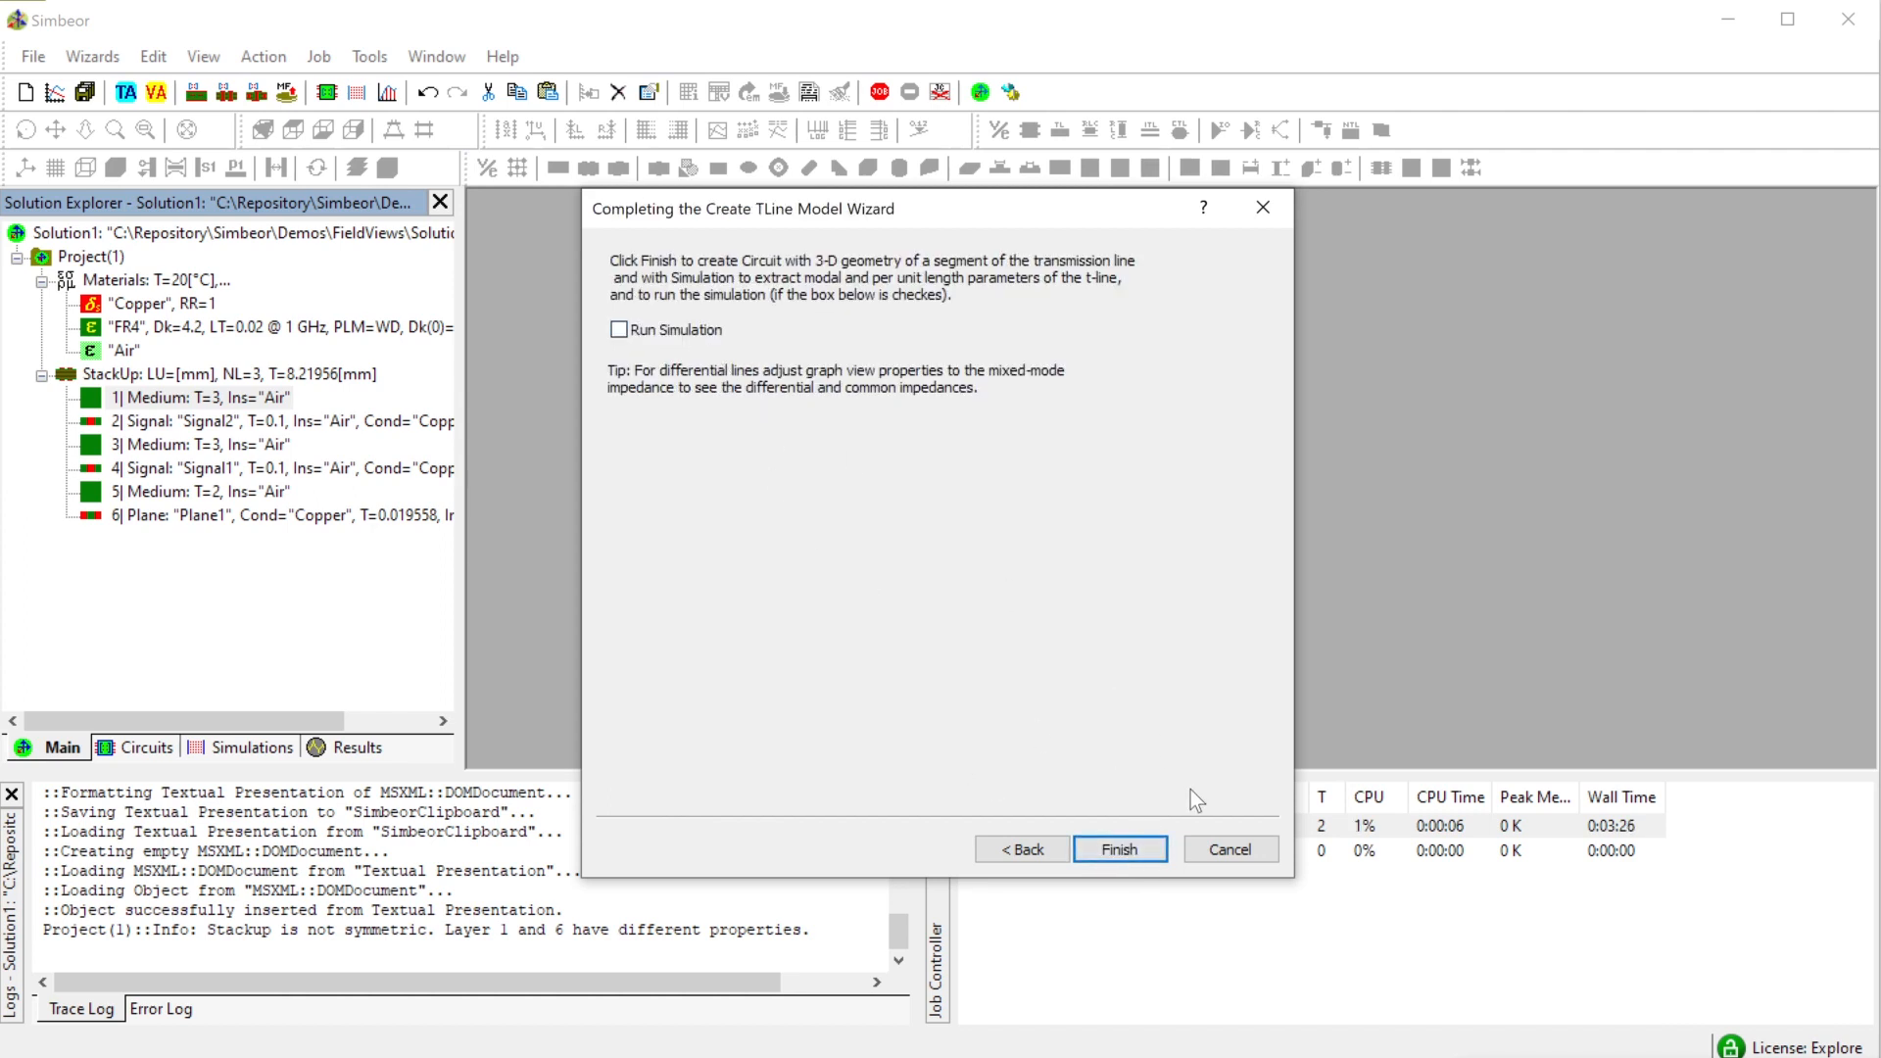
left_click(1151, 848)
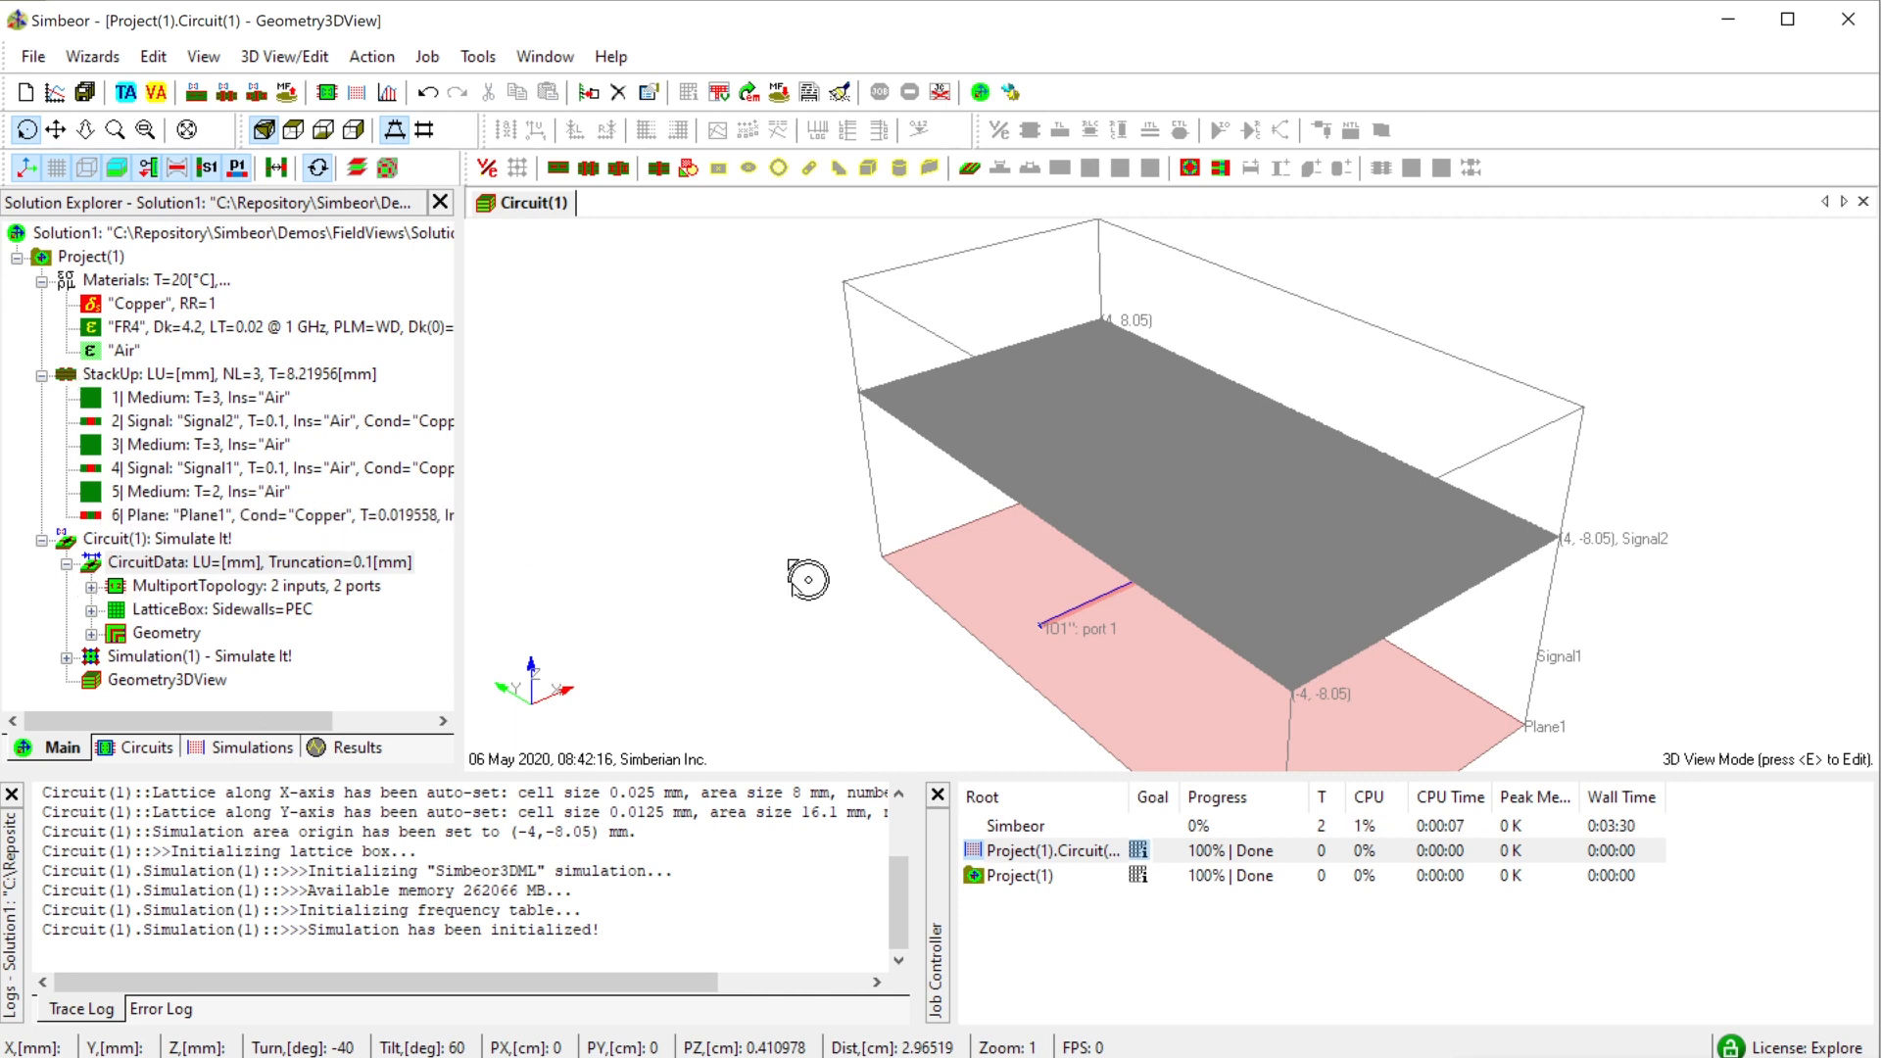
- Override auto-detection for Circuit(1)'s X-axis lattice, setting the cell size to 0.05 mm and the area size to 10 mm
double_click(186, 610)
left_click(851, 293)
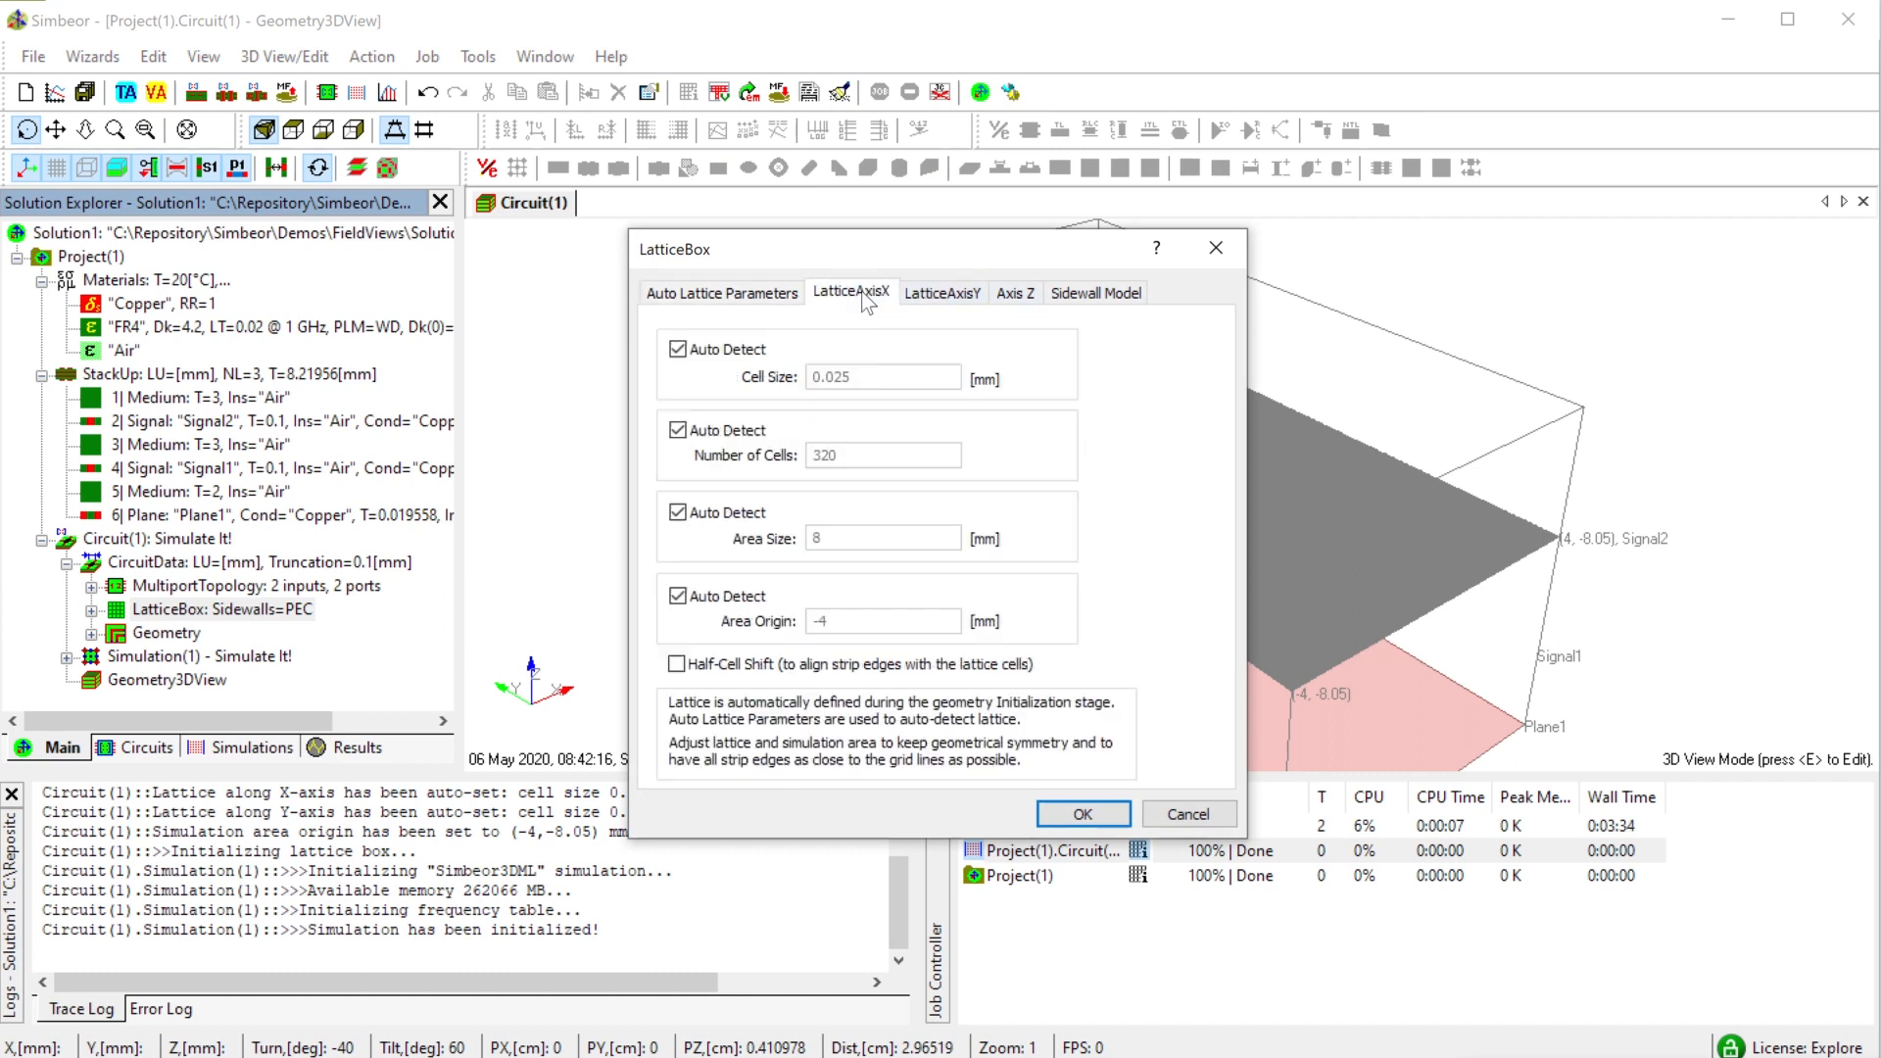
left_click(677, 349)
left_click(859, 378)
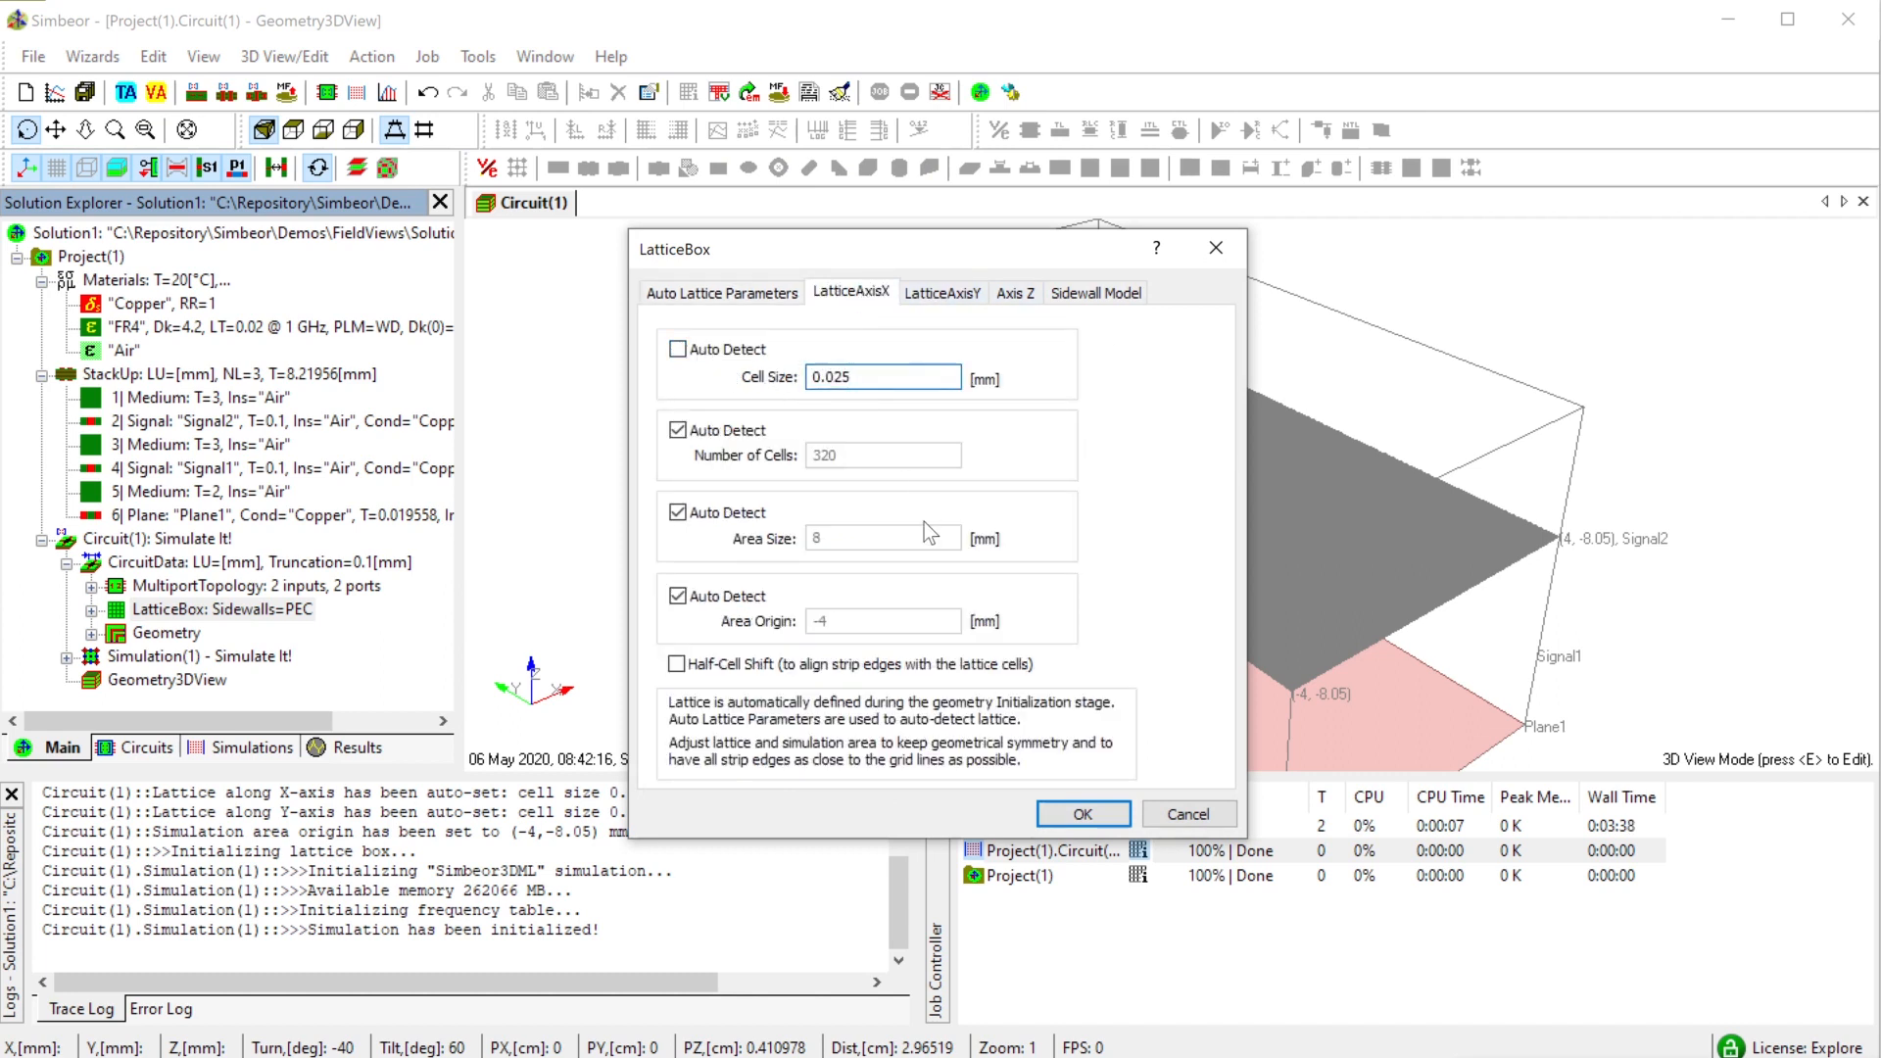
key("BackSpace")
key("BackSpace")
type("5")
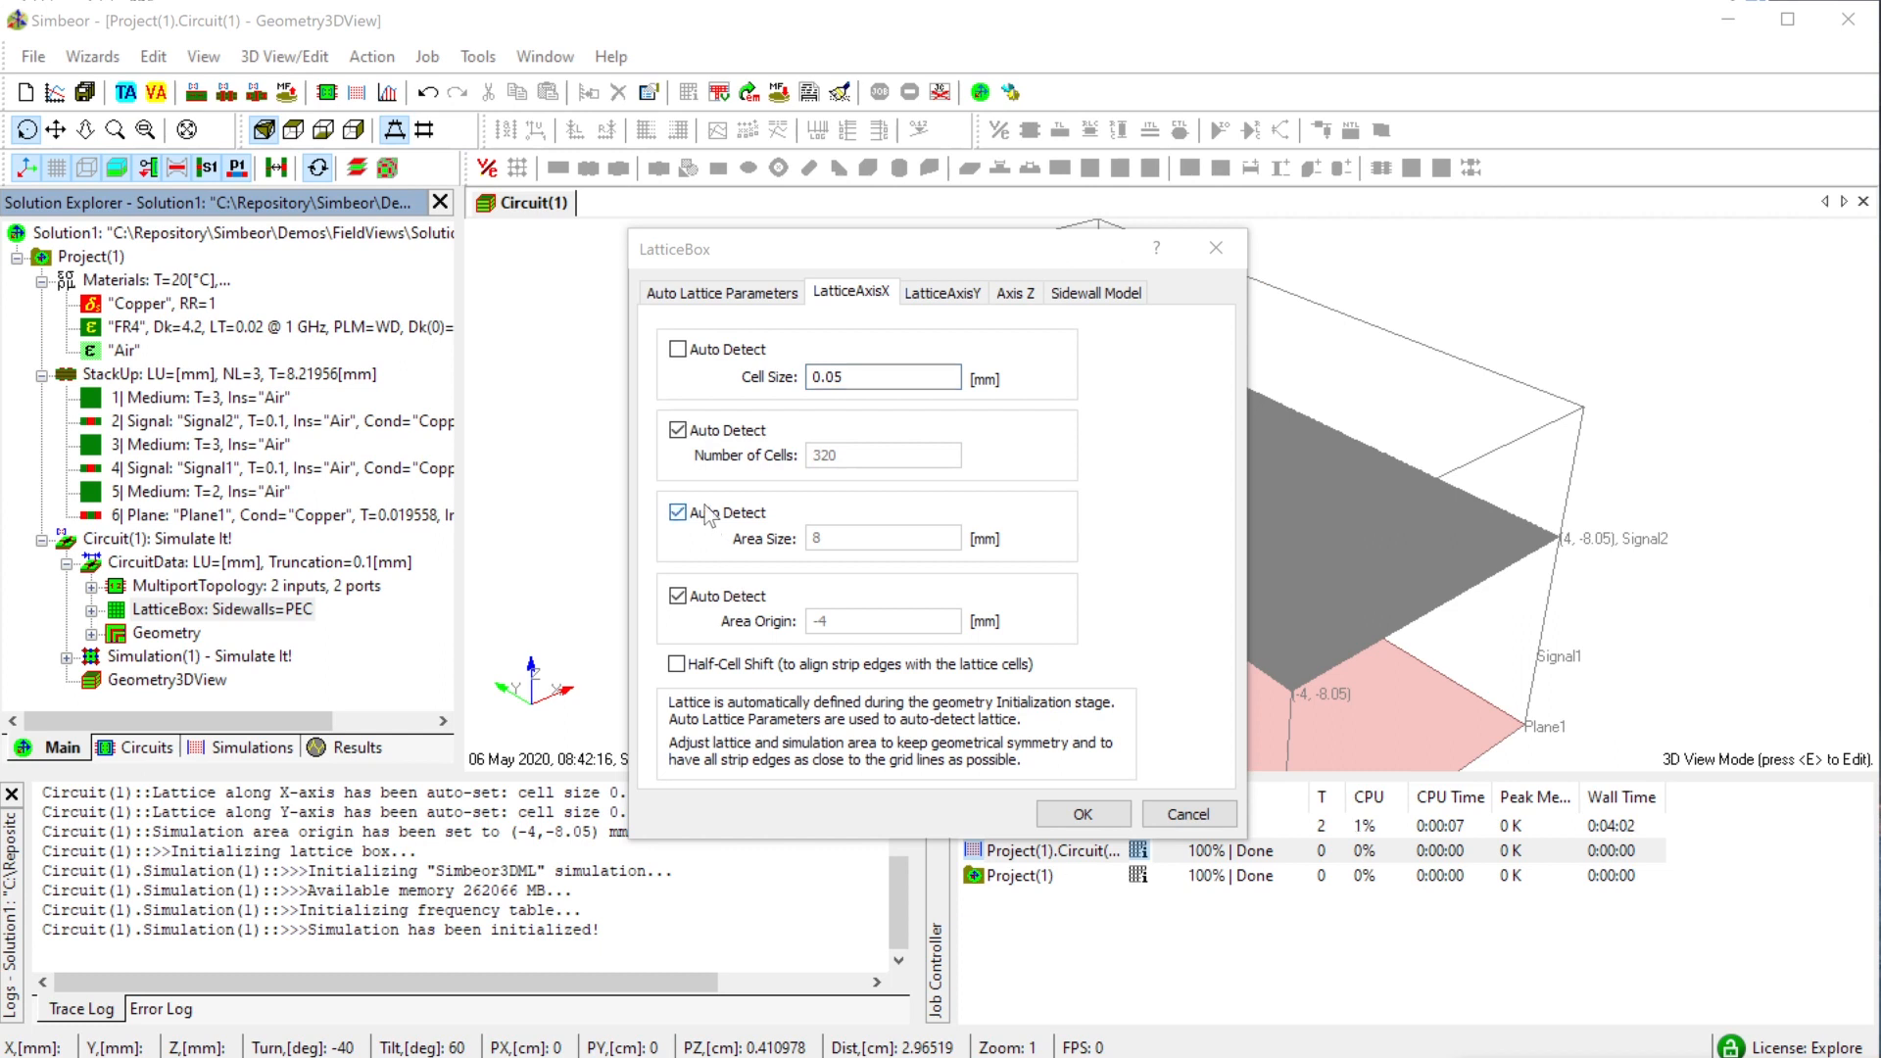
left_click(705, 506)
left_click_drag(862, 532, 592, 561)
type("10")
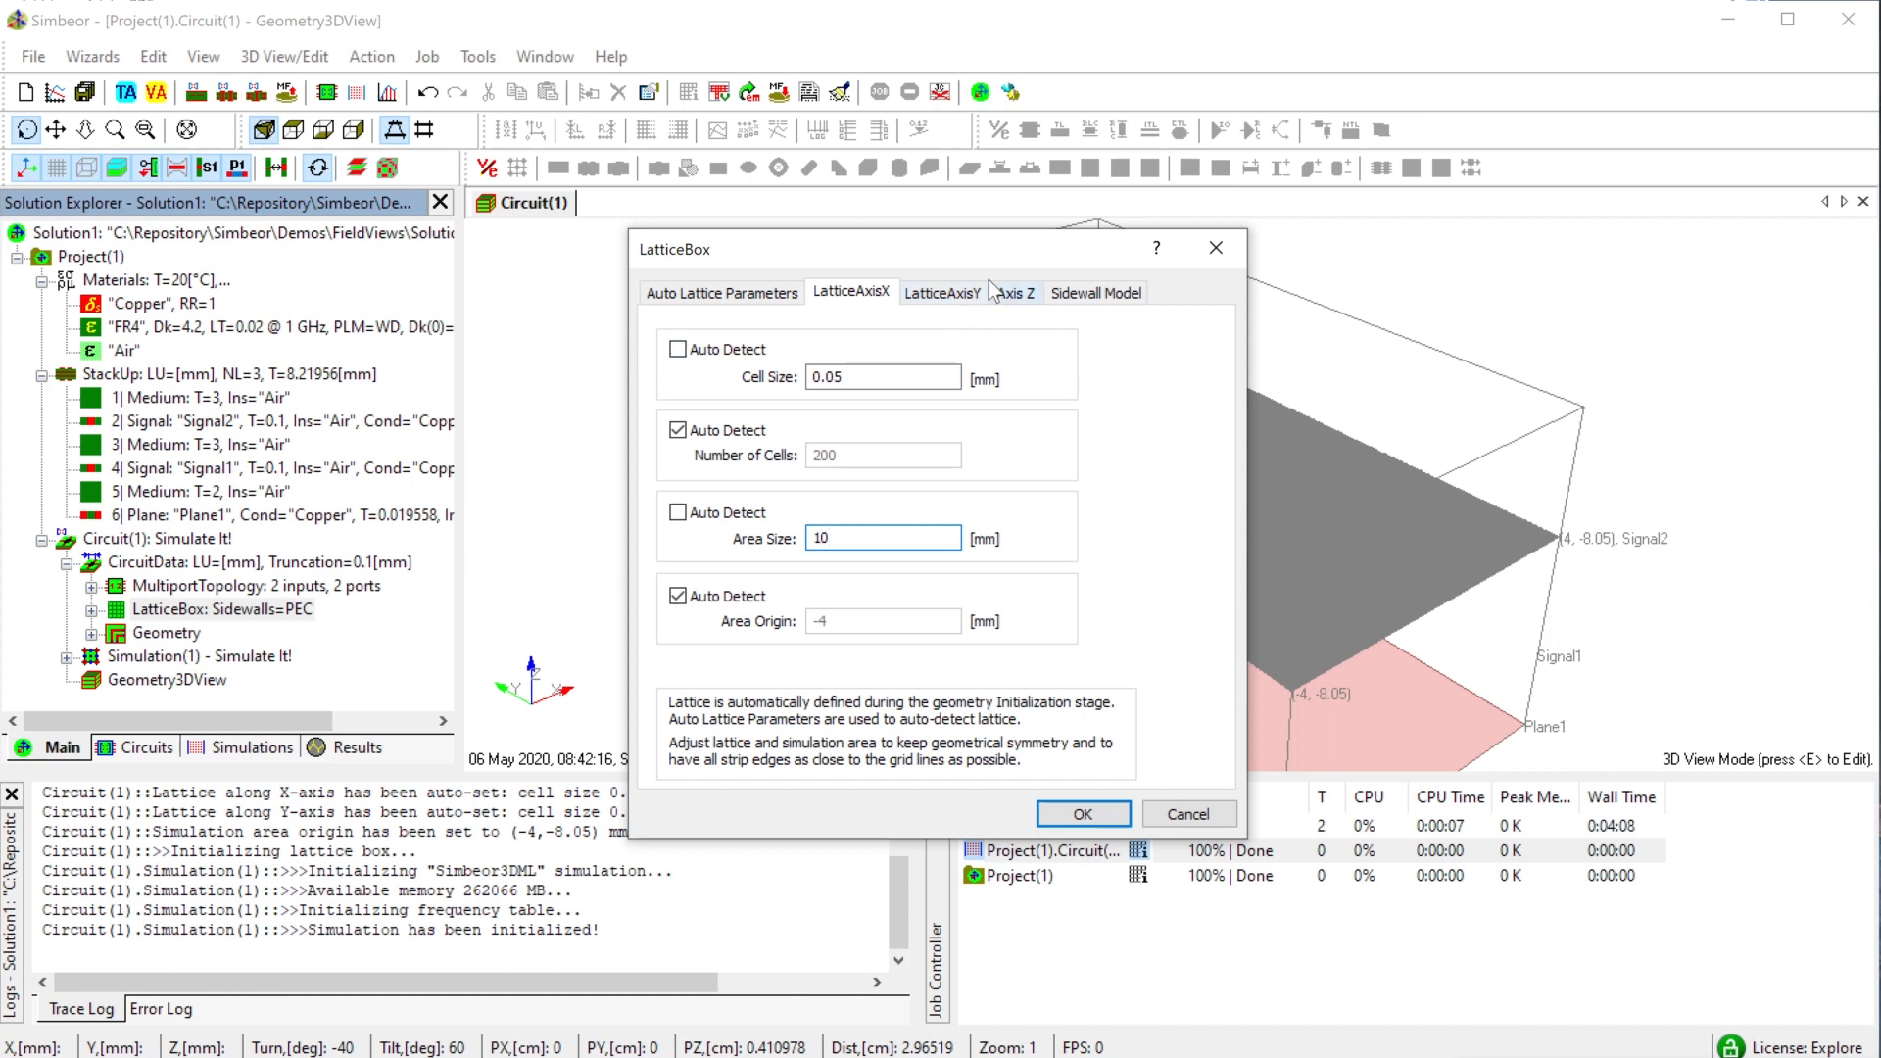
- Override auto-detection for the Y-axis lattice with a 0.05 mm cell size and 5 mm area size, and apply the lattice box settings
left_click_drag(947, 251, 605, 182)
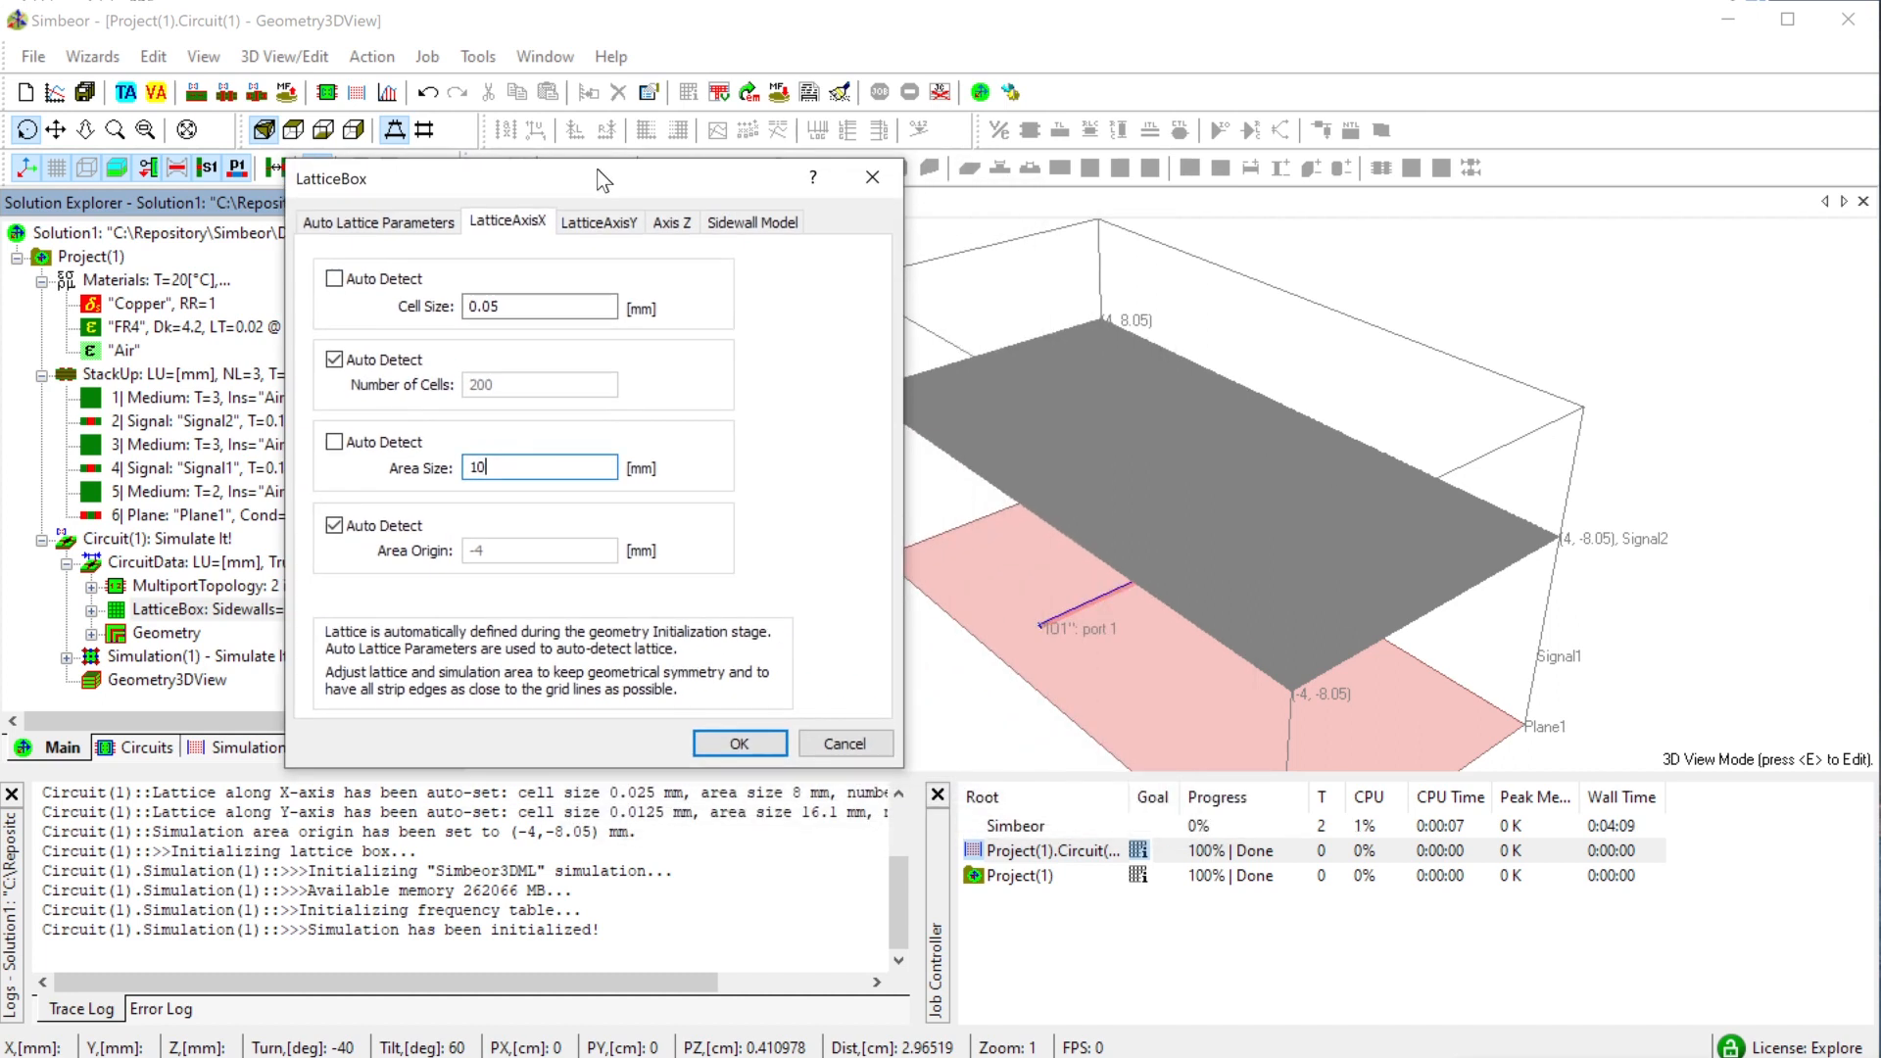
left_click(597, 225)
left_click(363, 286)
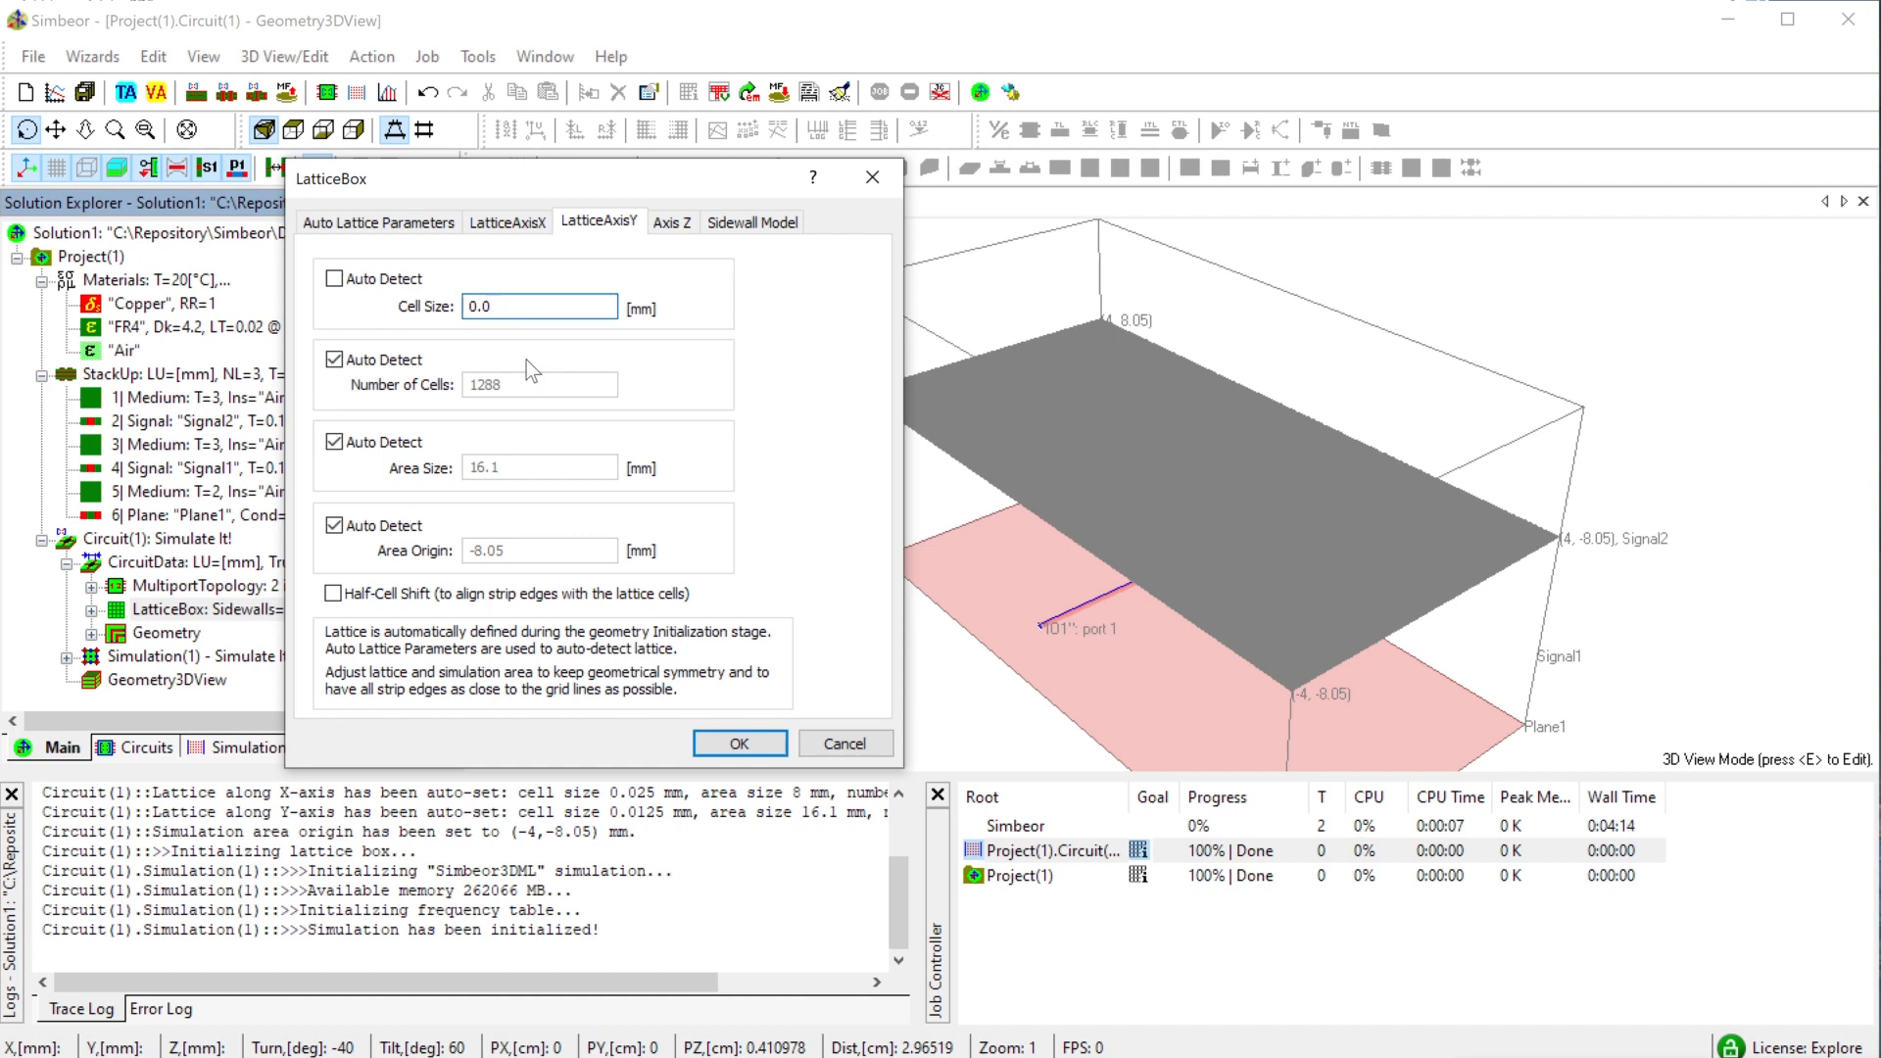
type("0.0")
type("25")
left_click(334, 442)
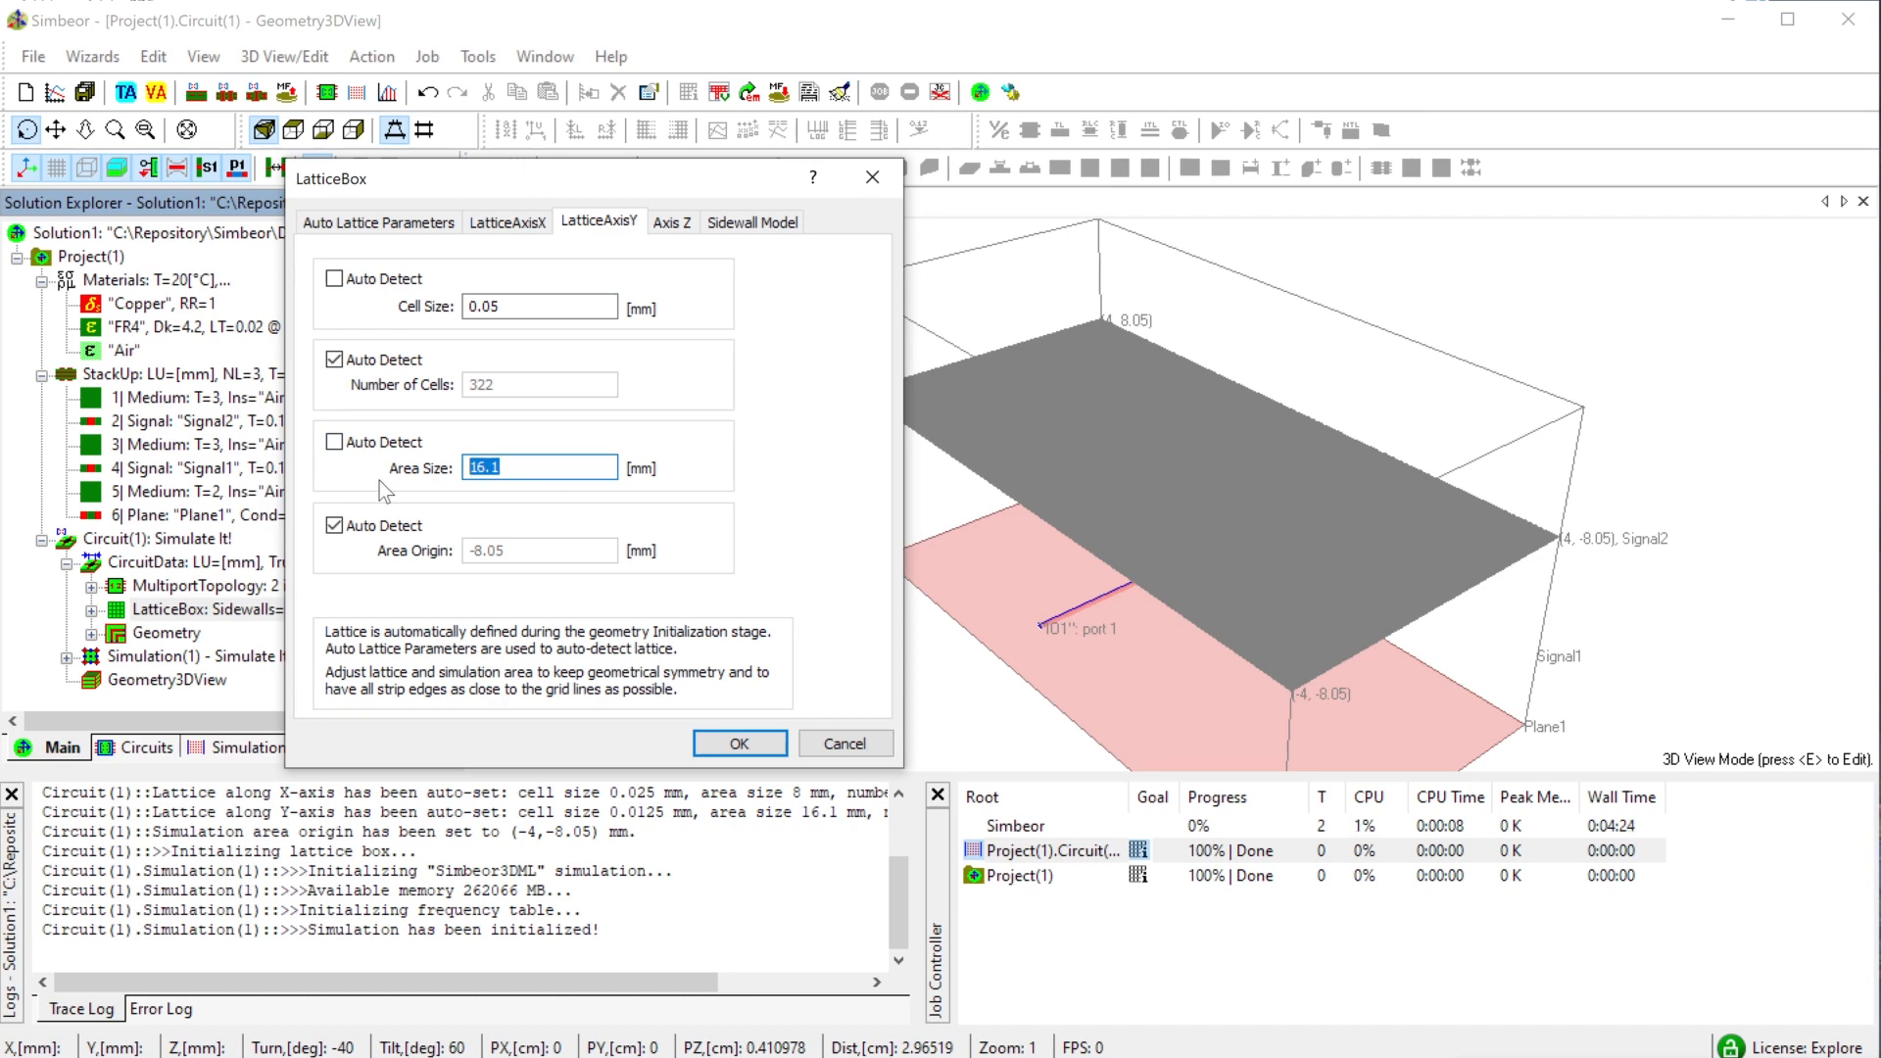
type("5")
left_click(735, 742)
left_click_drag(1142, 537, 923, 736)
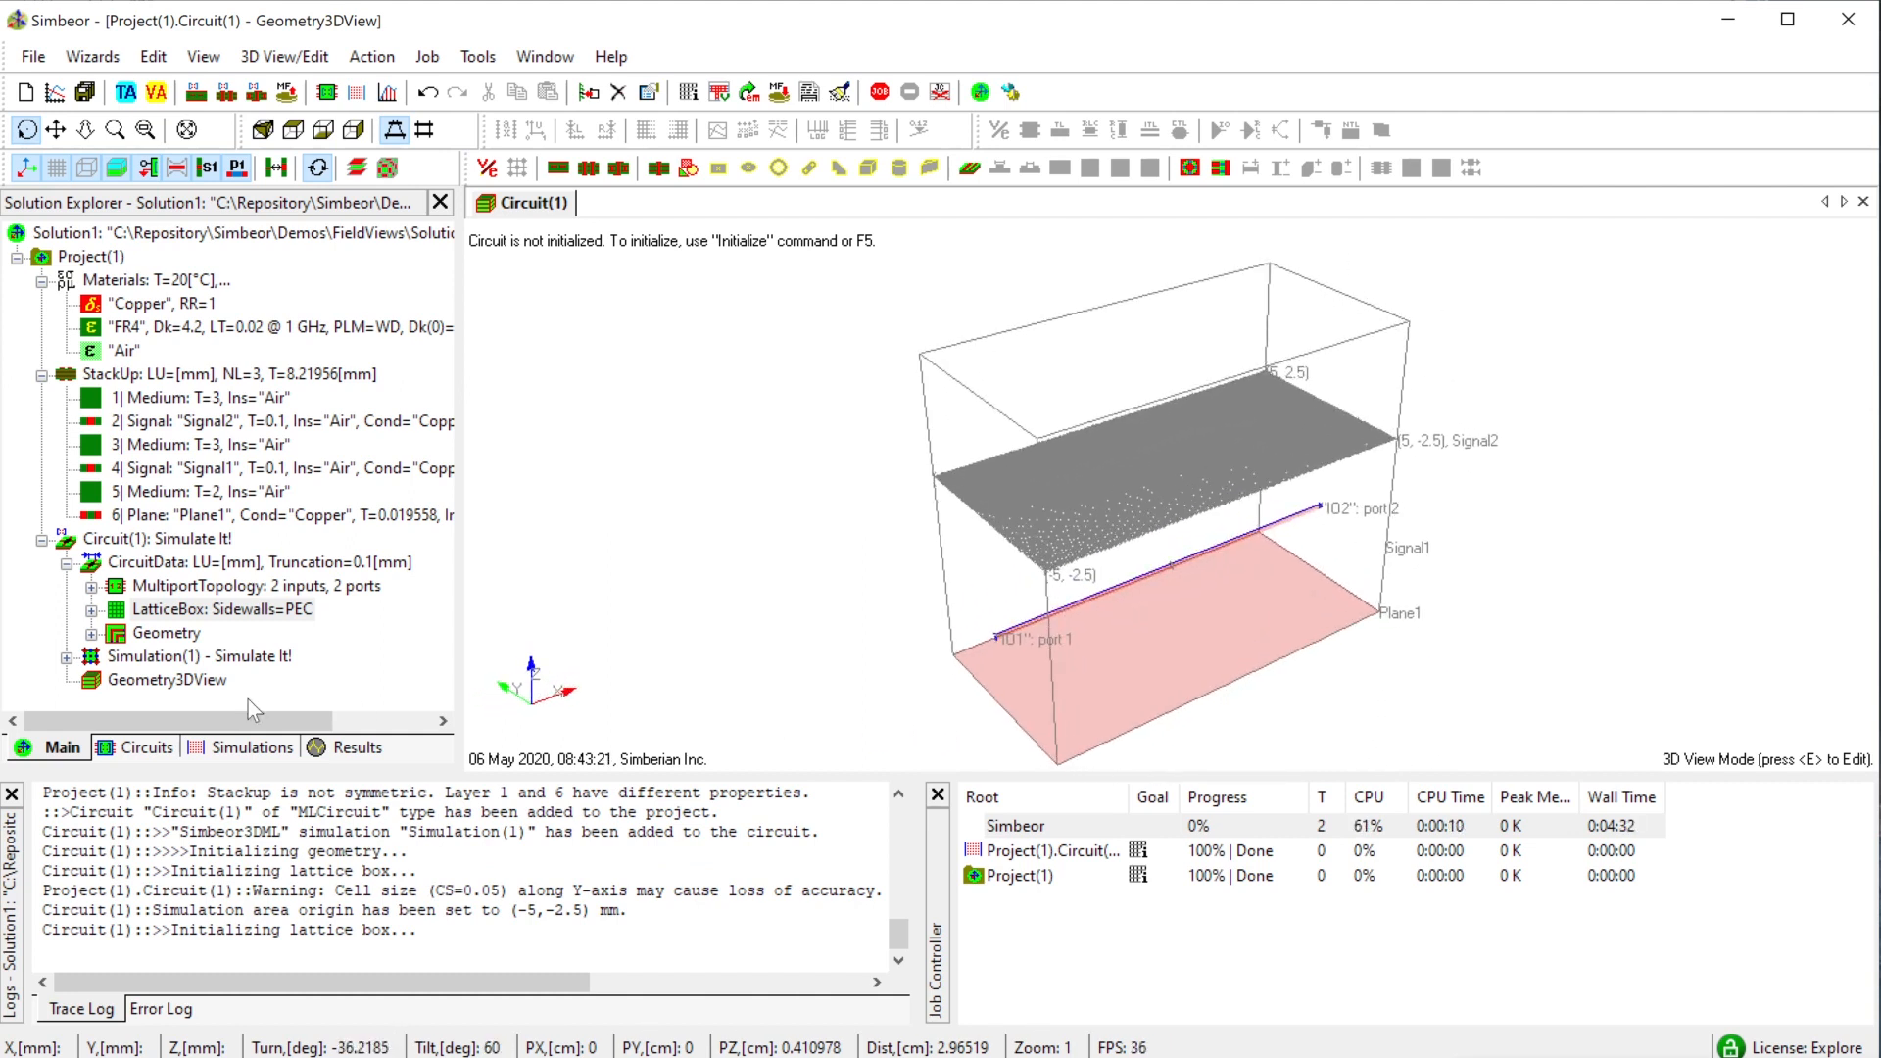
- Duplicate the active Signal1 strip within the circuit's X-directed transmission line
left_click(91, 633)
left_click(117, 656)
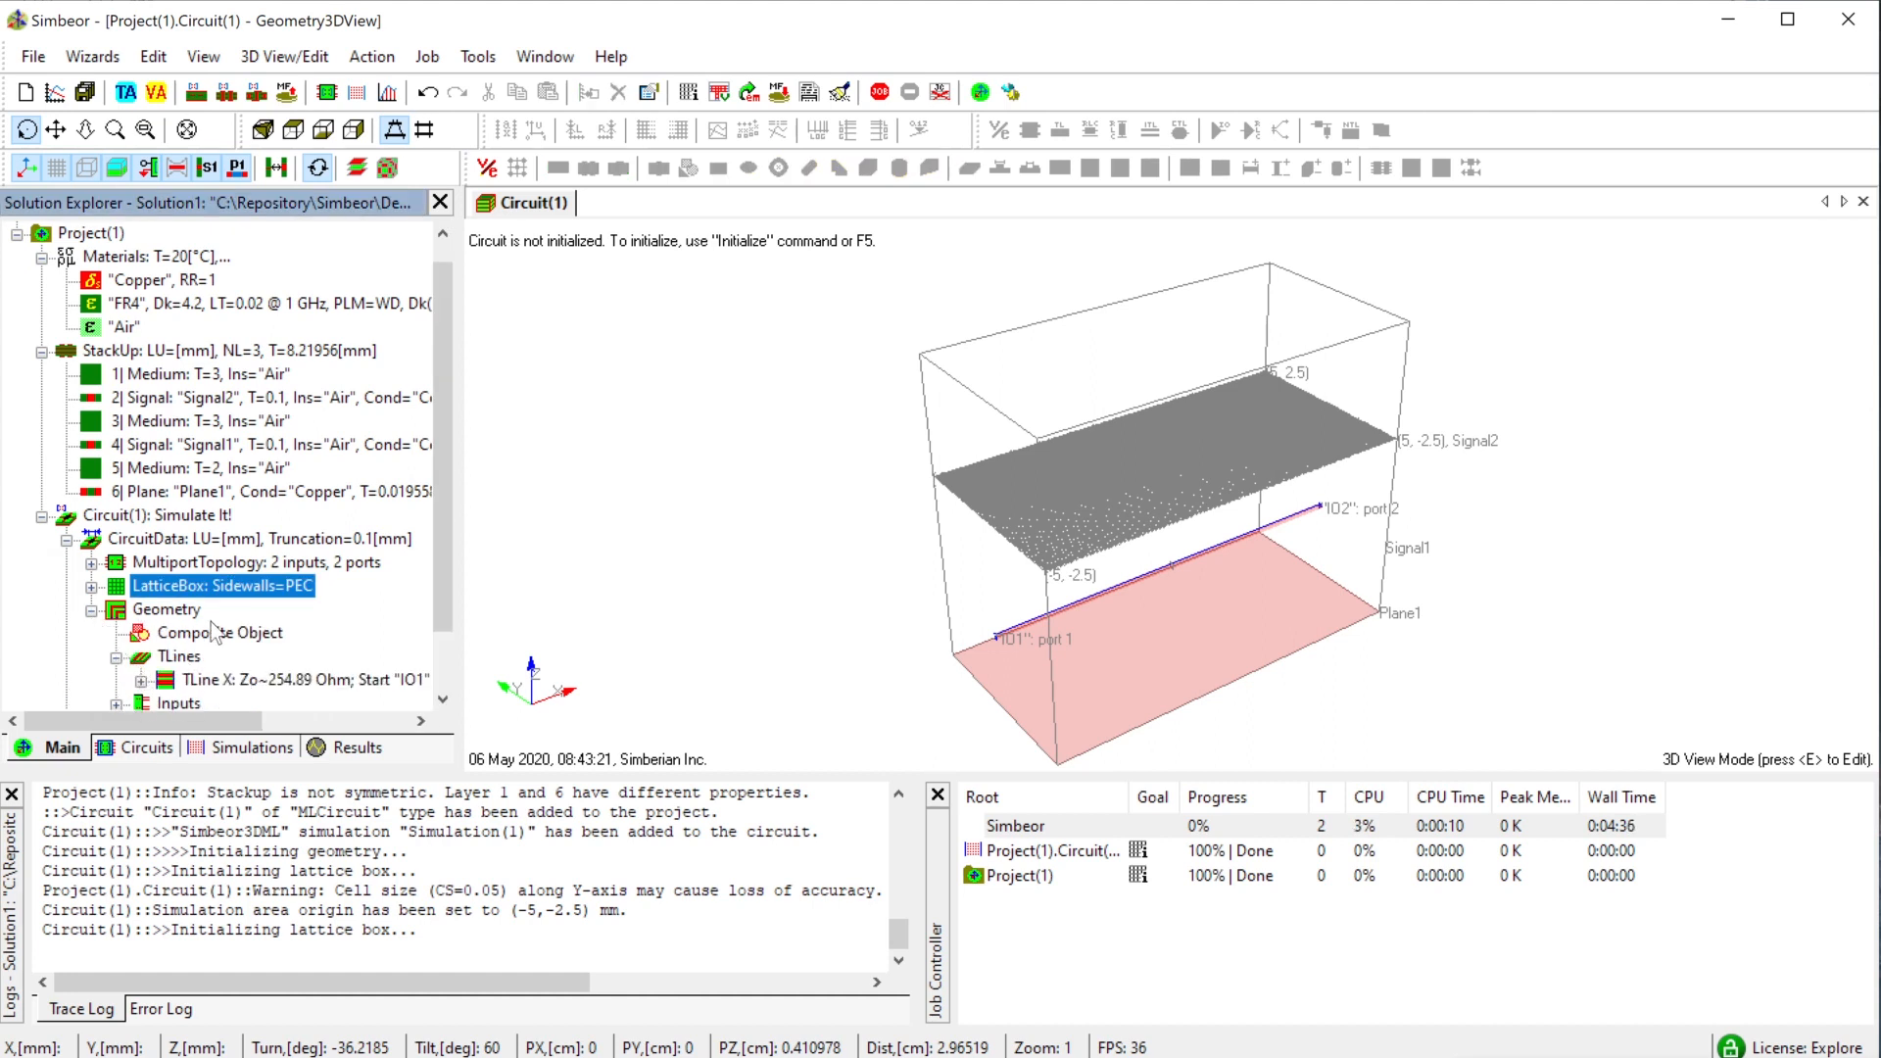
left_click(141, 679)
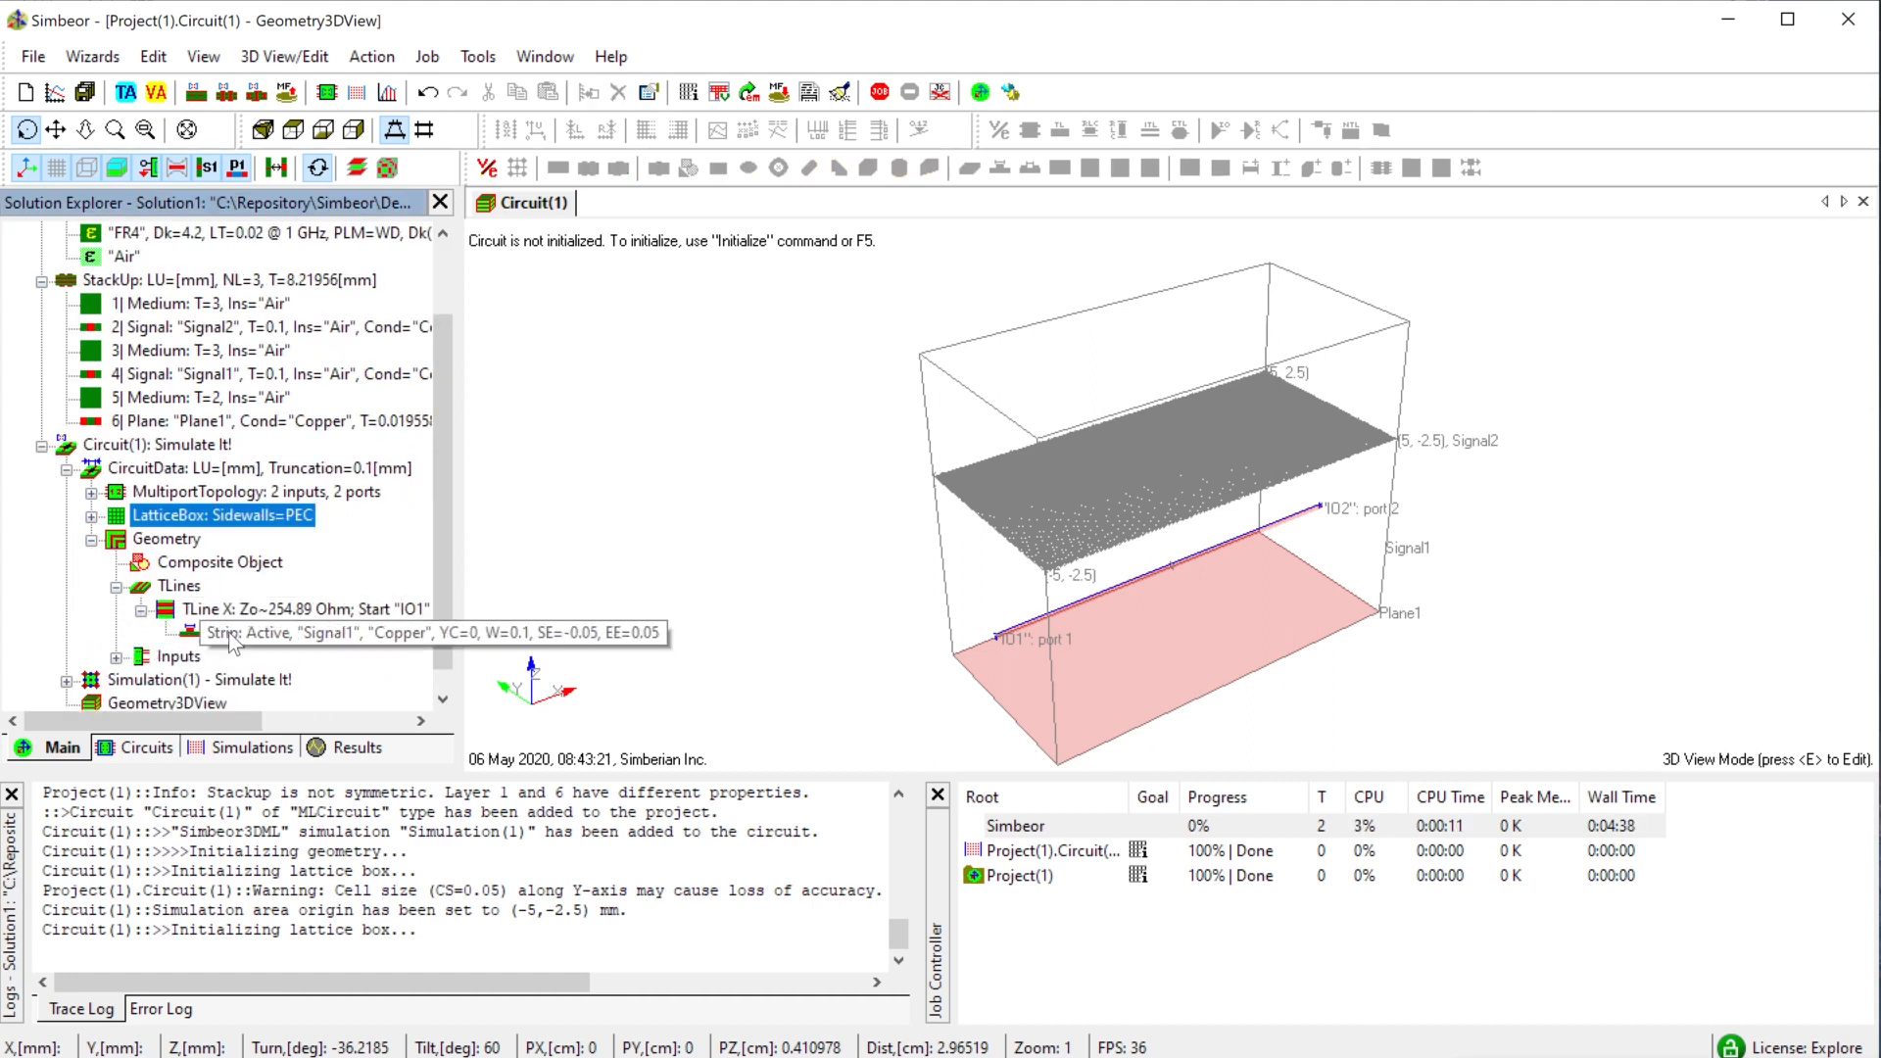
left_click(245, 633)
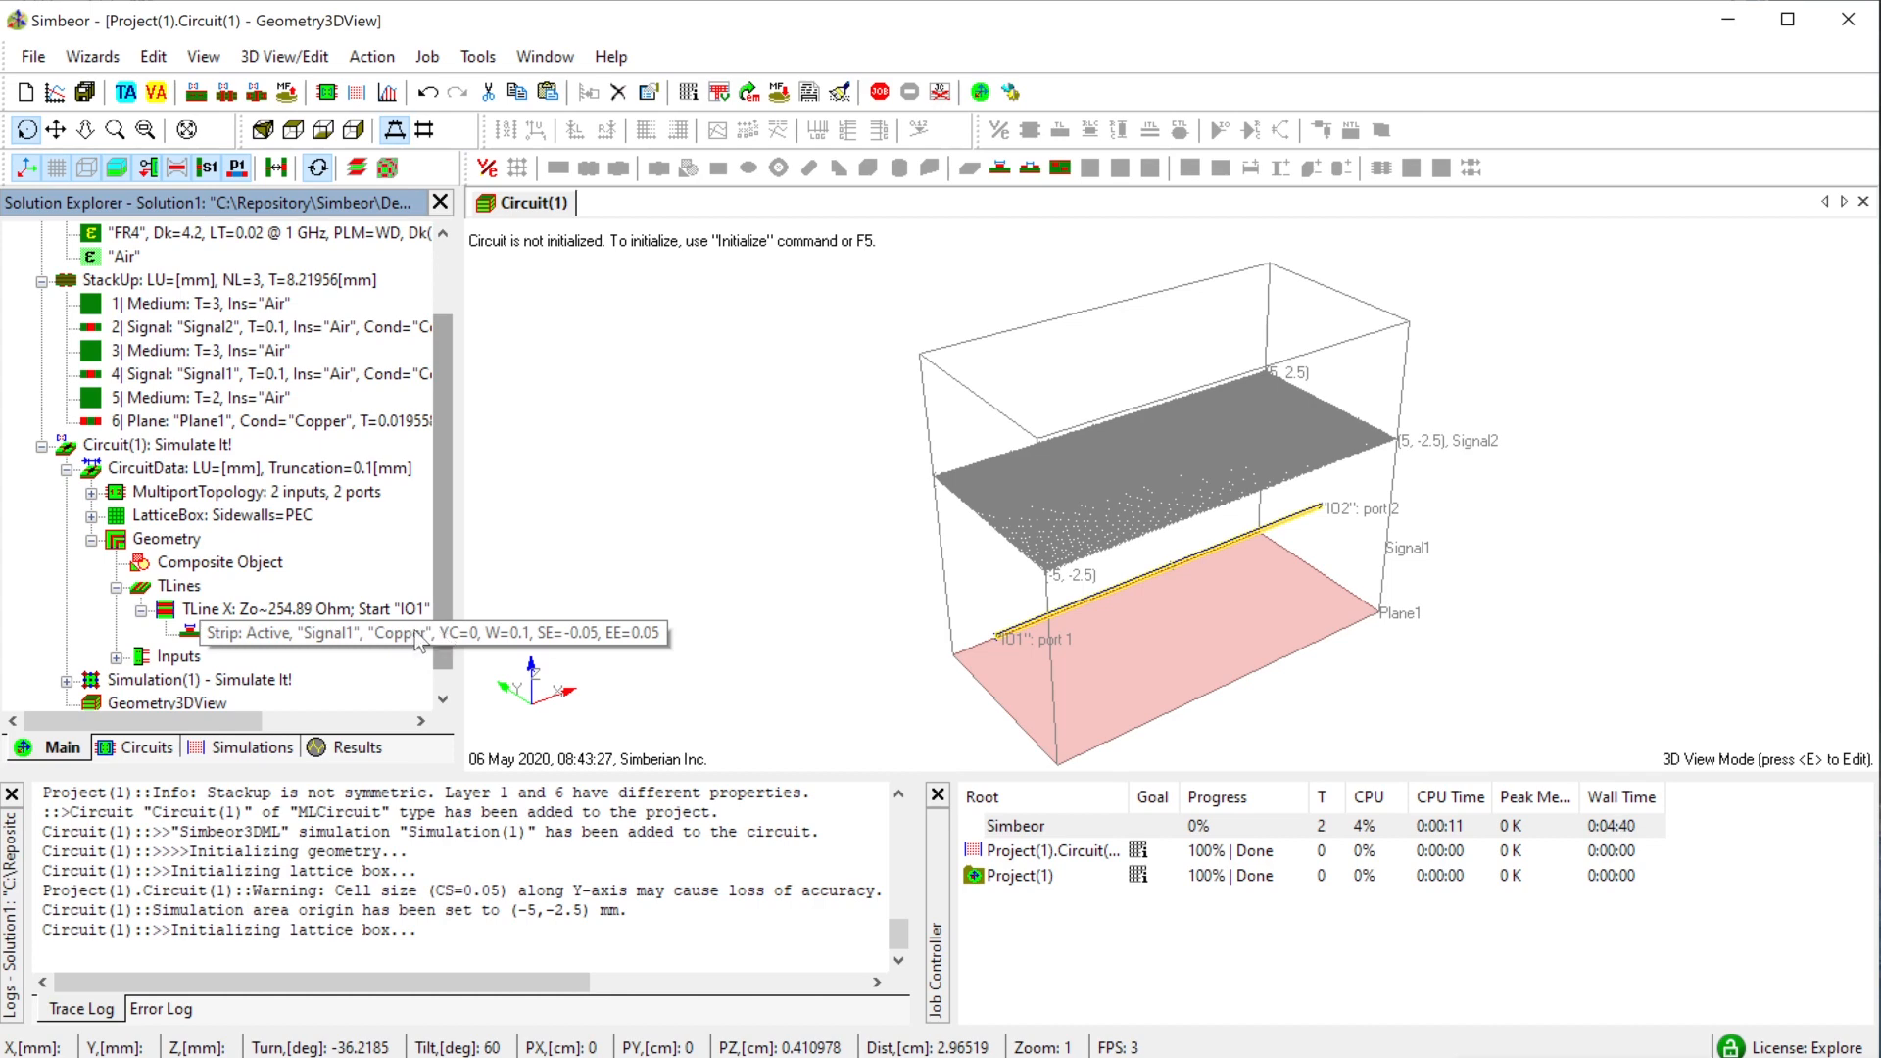
left_click(392, 612)
key("ctrl+c")
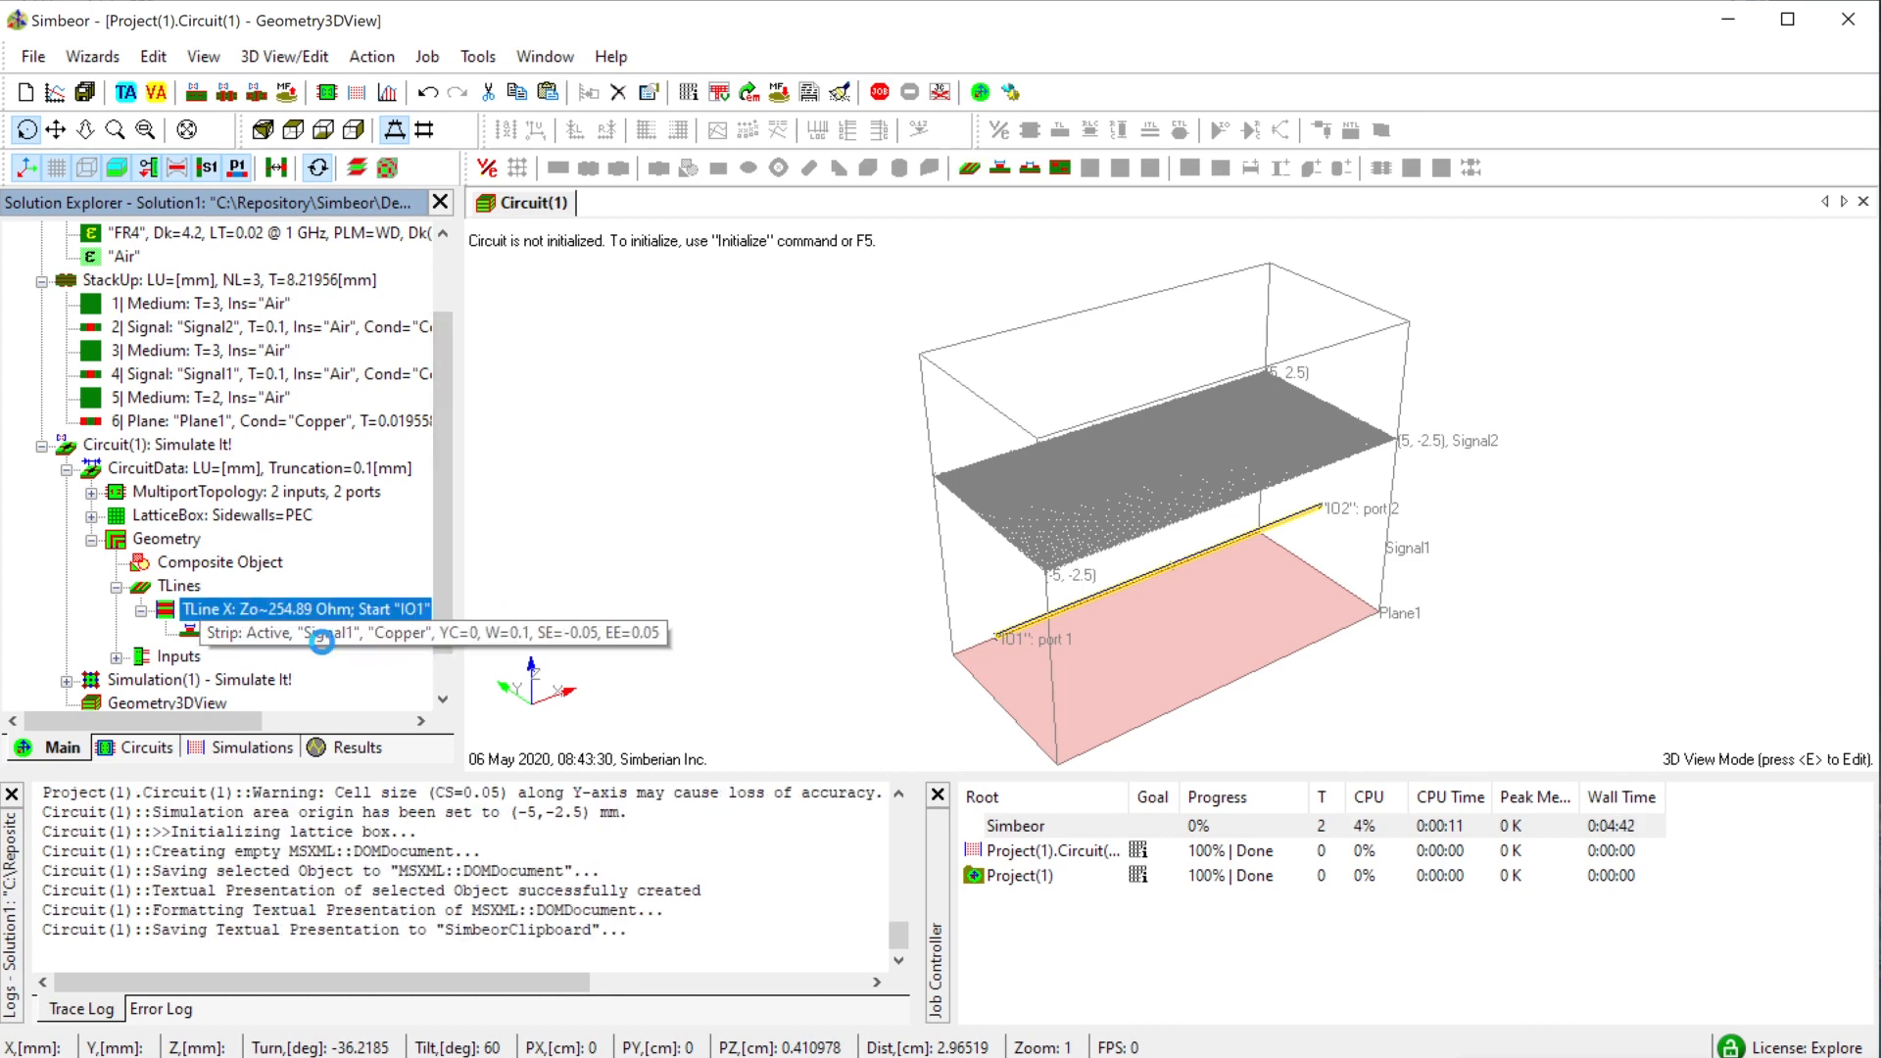
key("ctrl+v")
left_click_drag(1045, 506, 1003, 702)
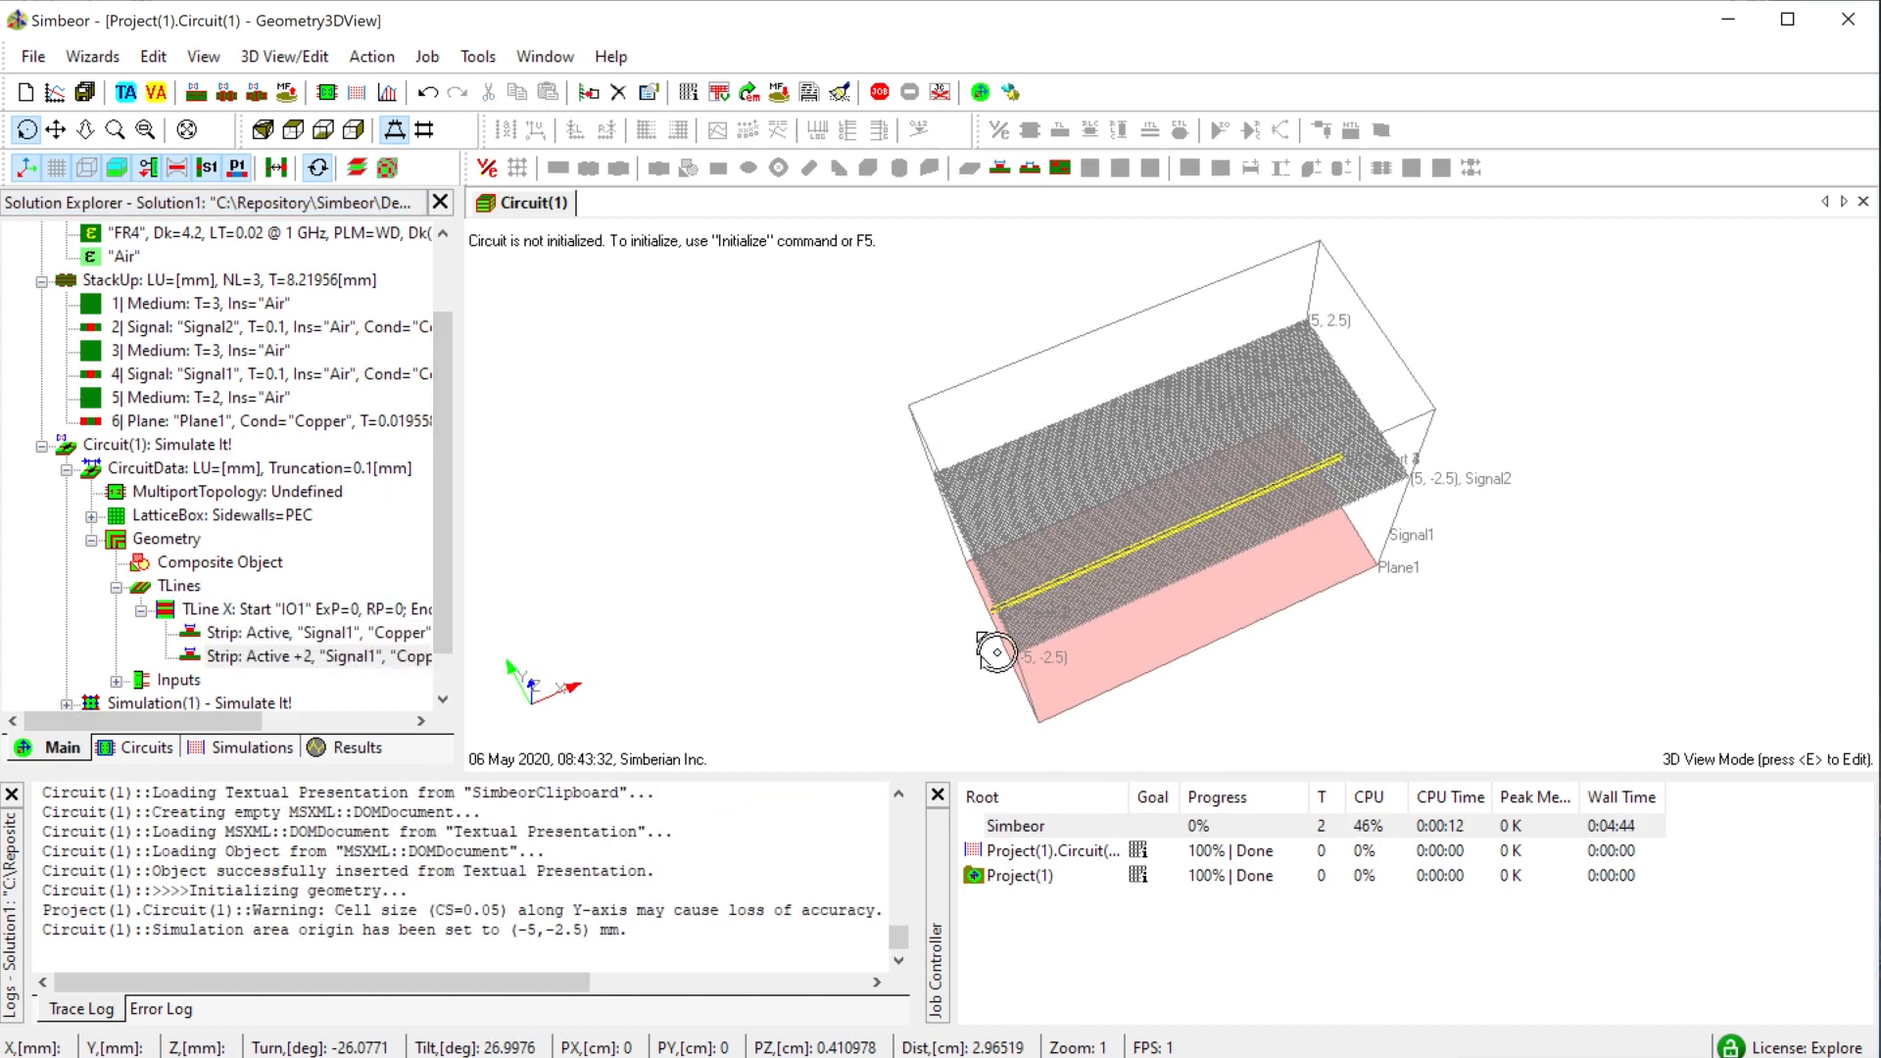
- Set the duplicated strip's Y center to 0.3 mm and show the circuit from above
double_click(294, 656)
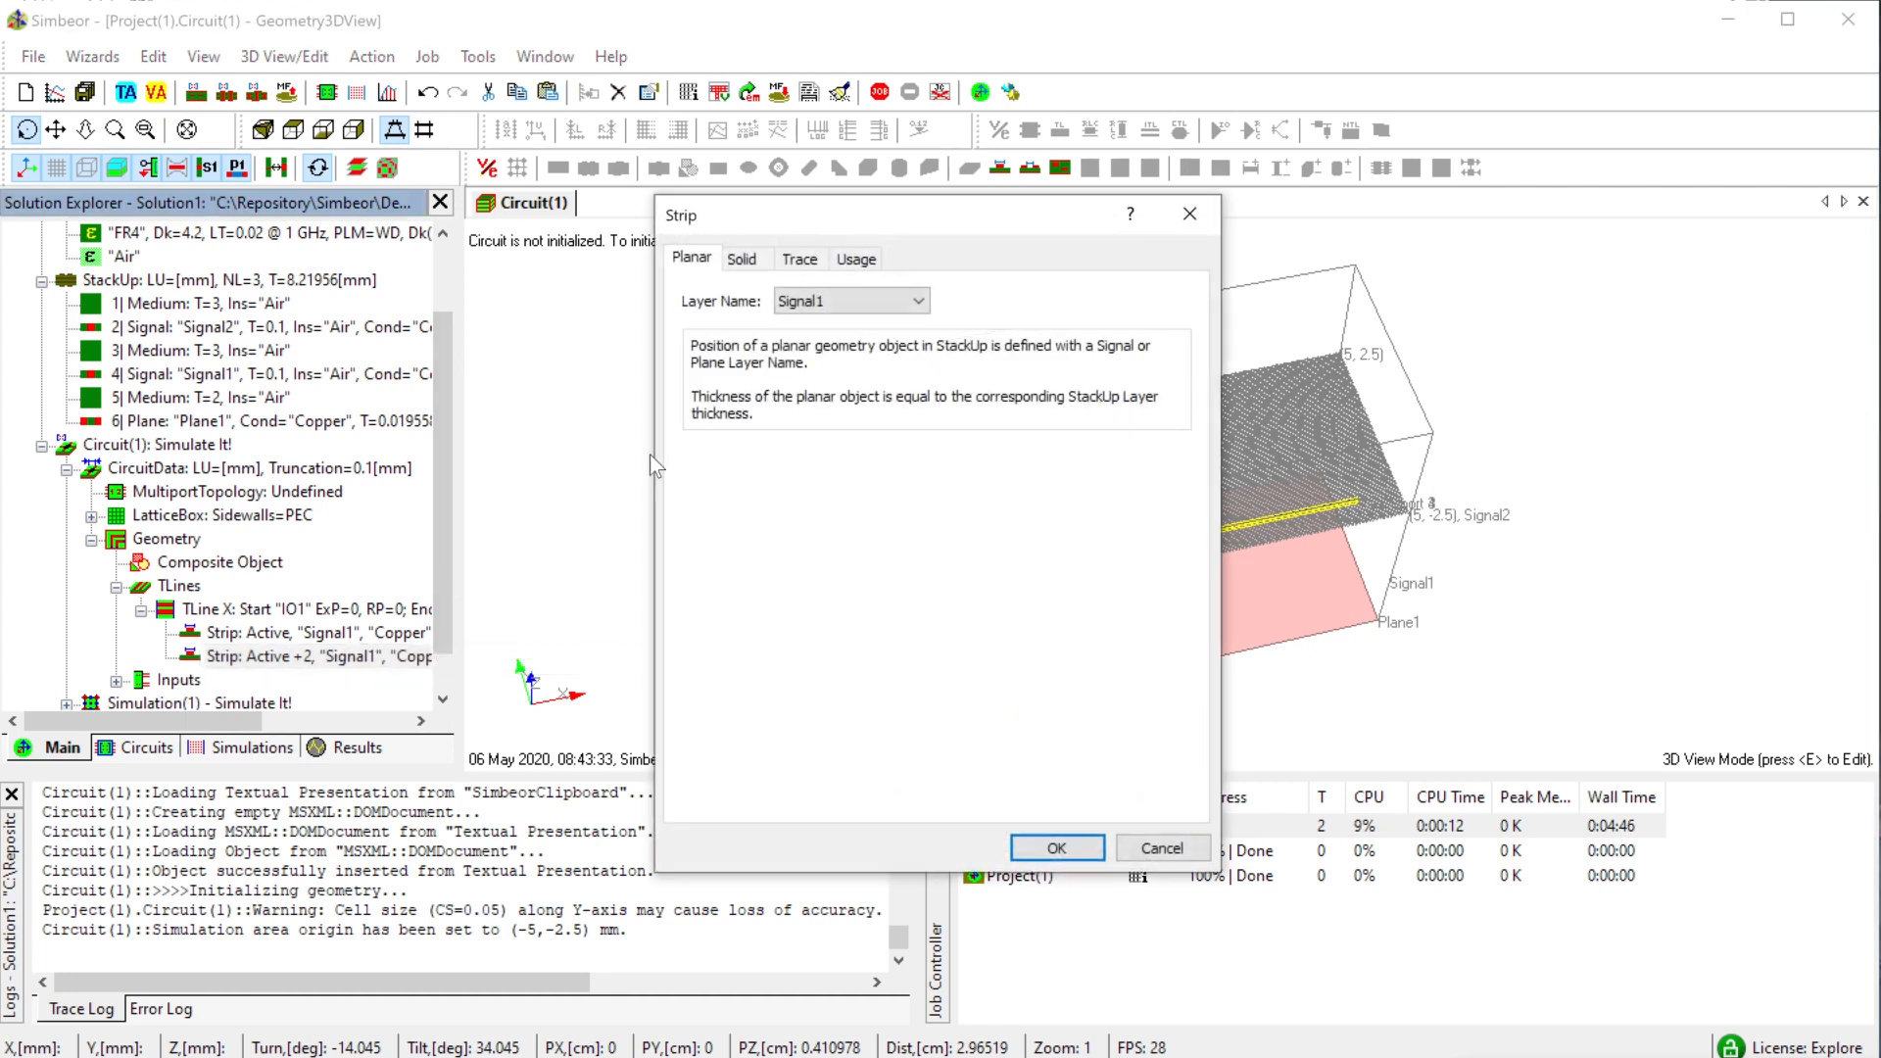
left_click(800, 258)
left_click(872, 318)
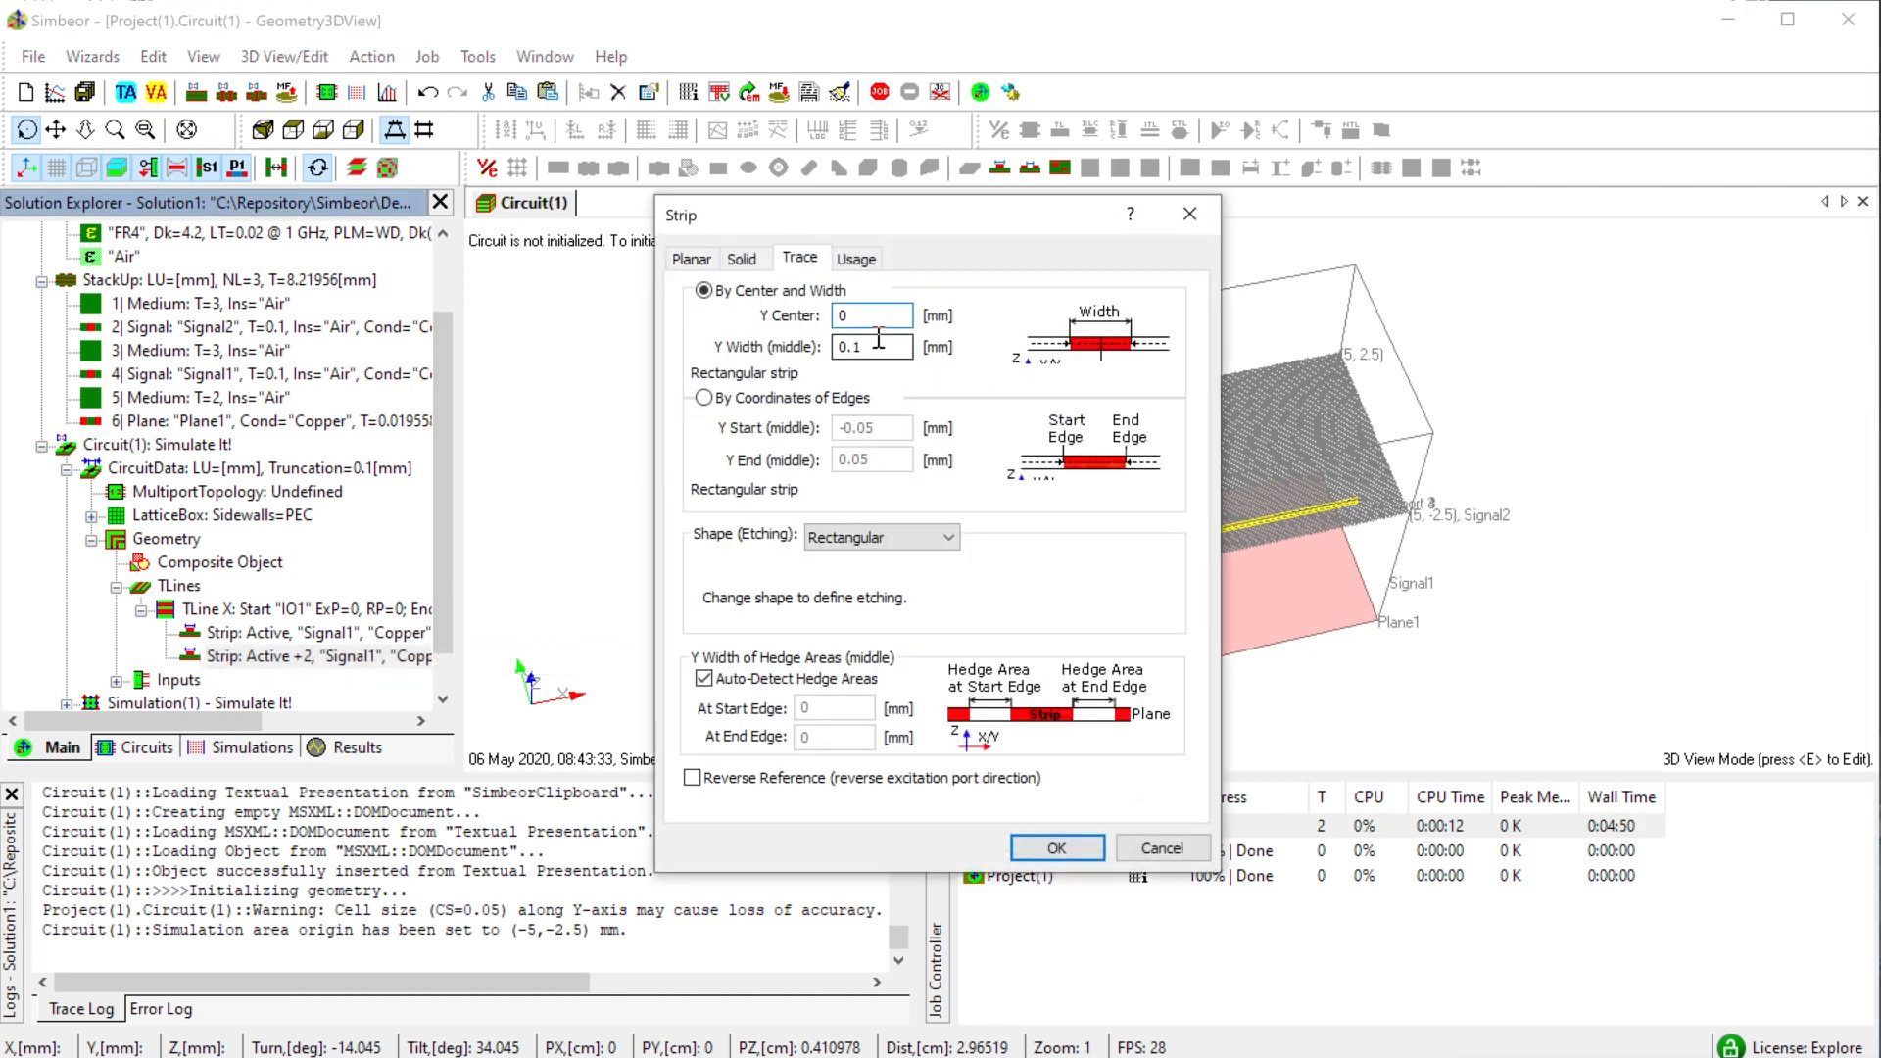
type(".3")
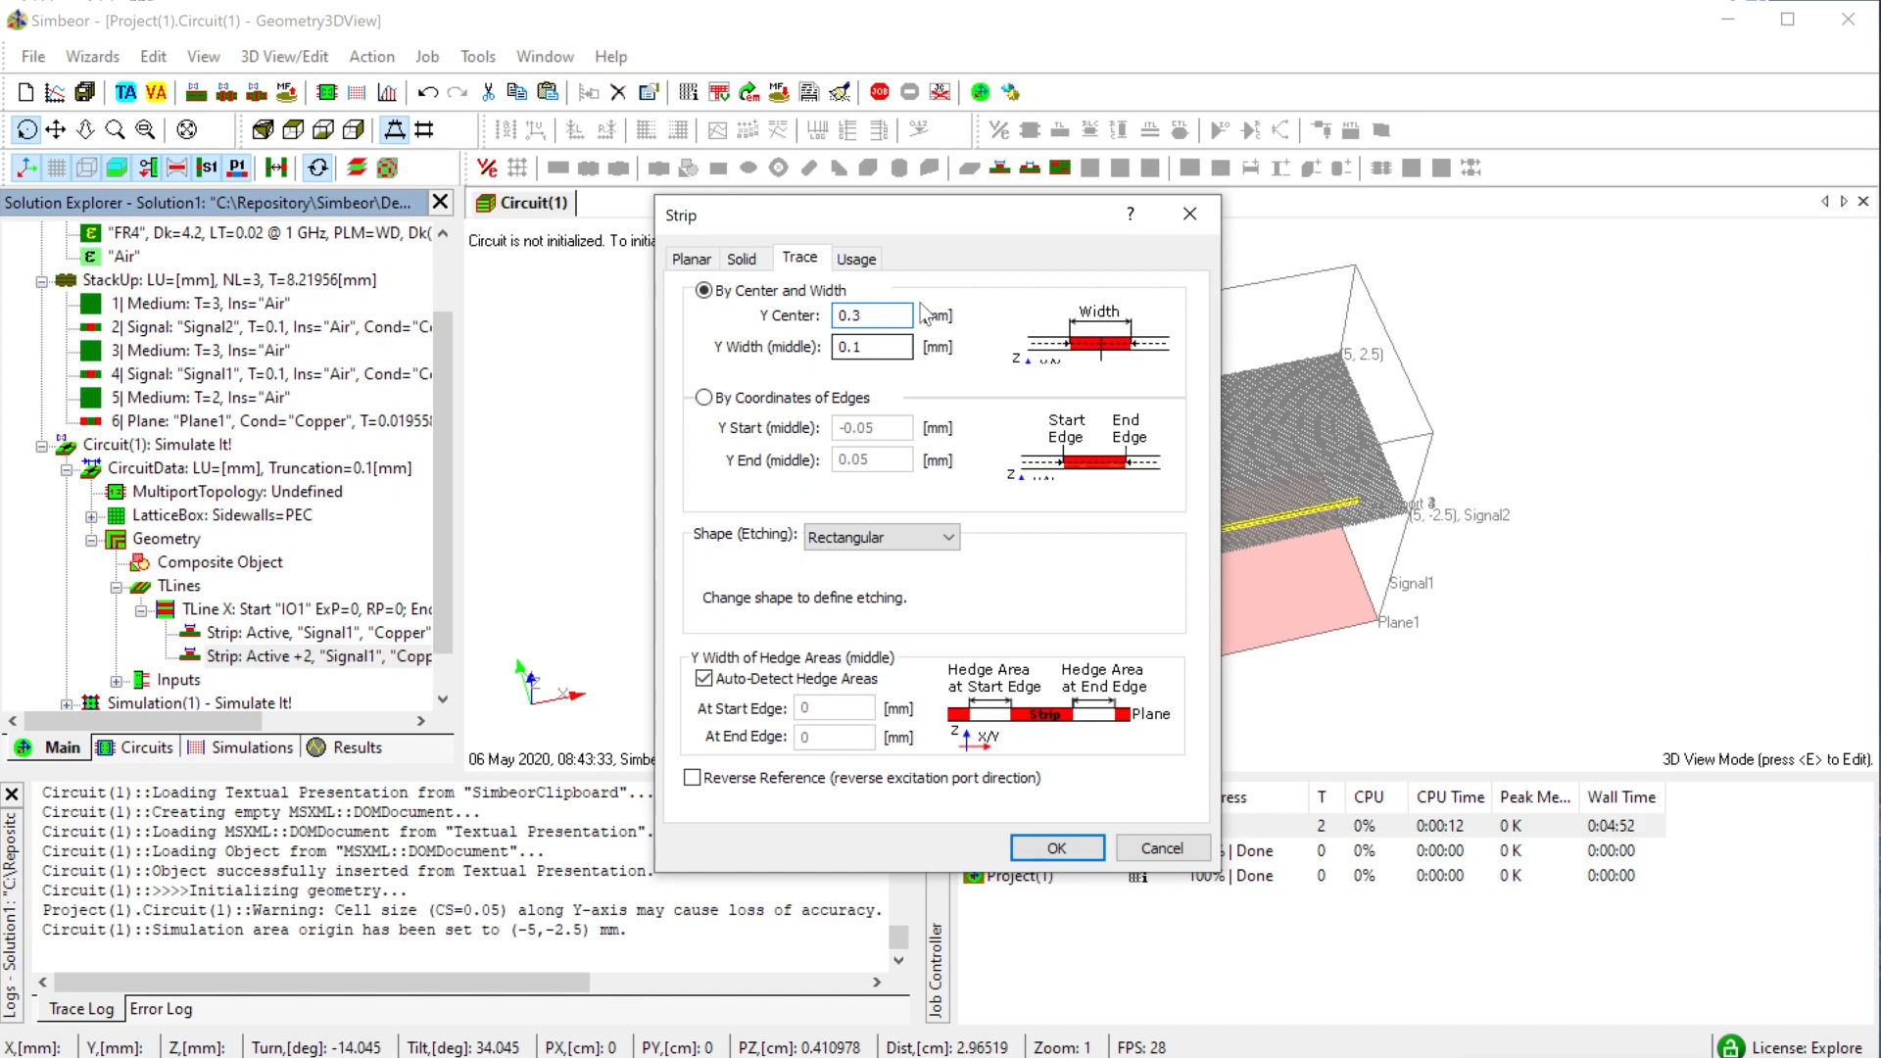
left_click(1057, 848)
left_click_drag(1042, 565, 1450, 207)
key("t")
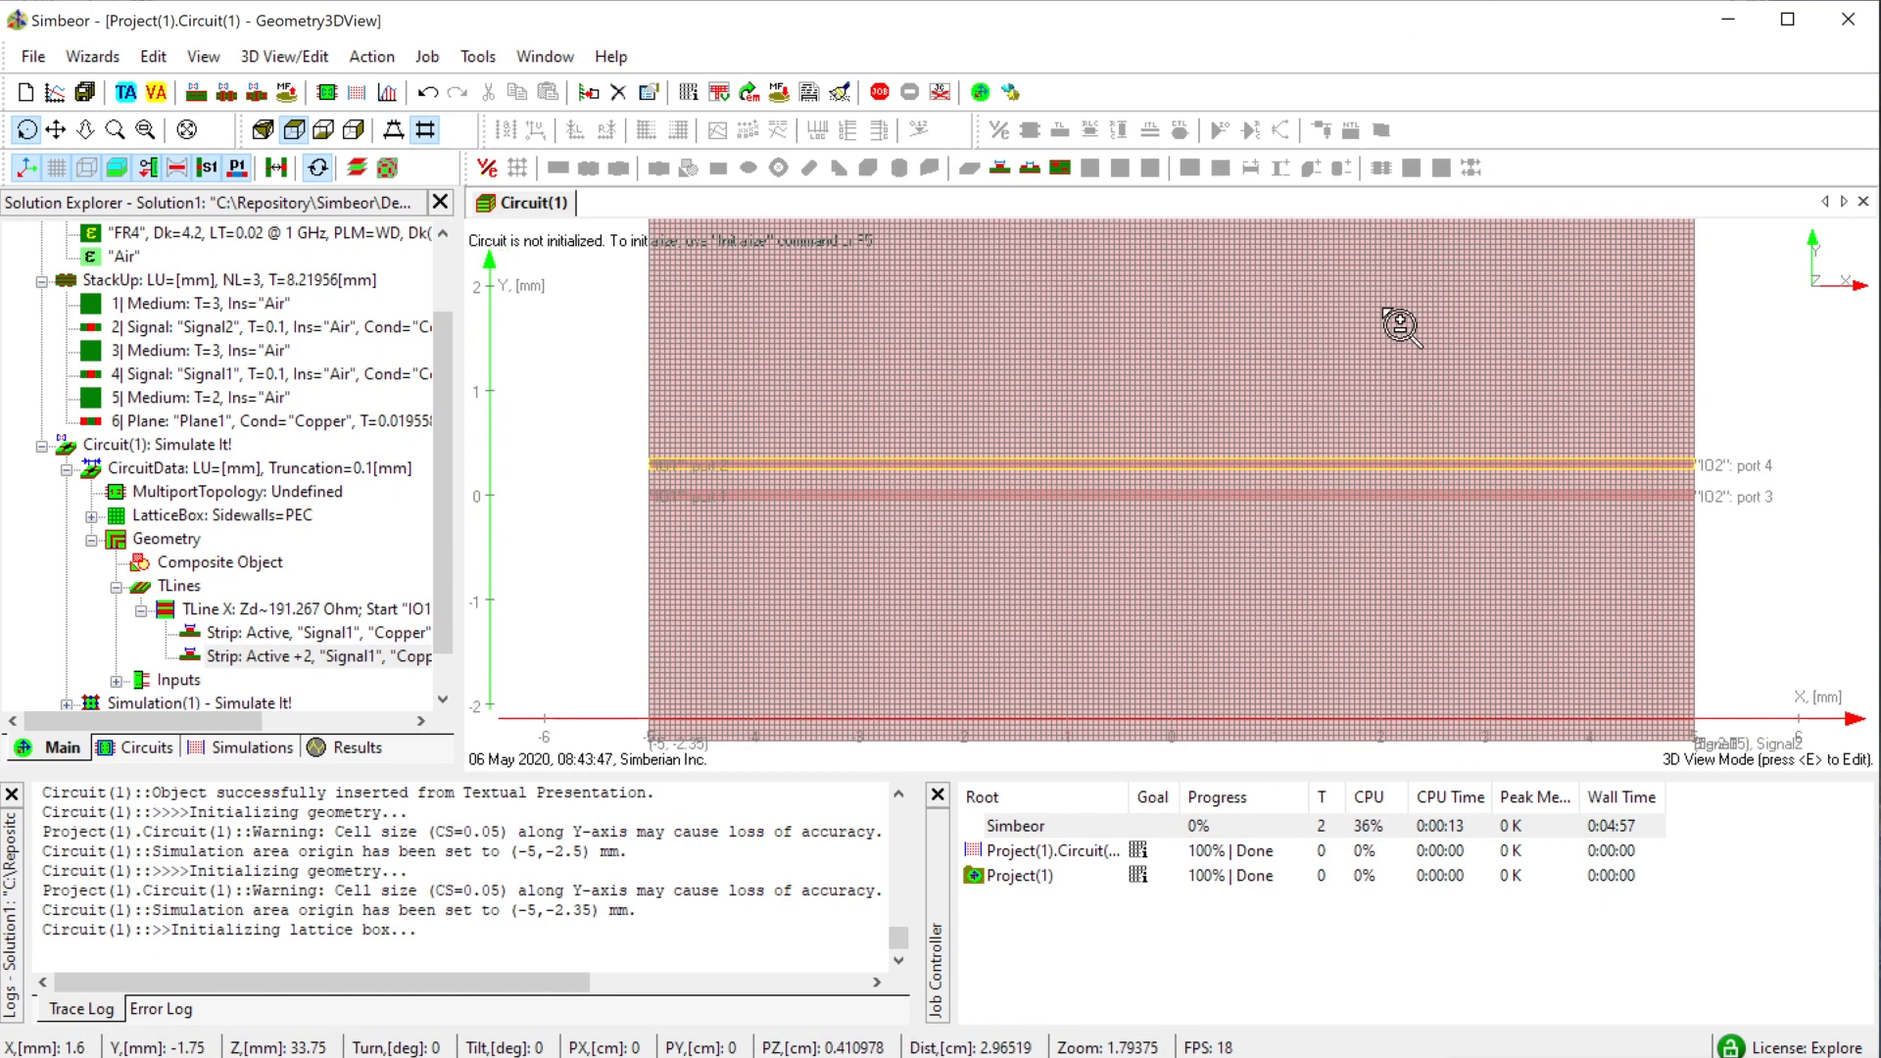
- Add a third copy of the strip with its Y center at 0.6 mm and its line input termination set to Grounded
left_click(257, 655)
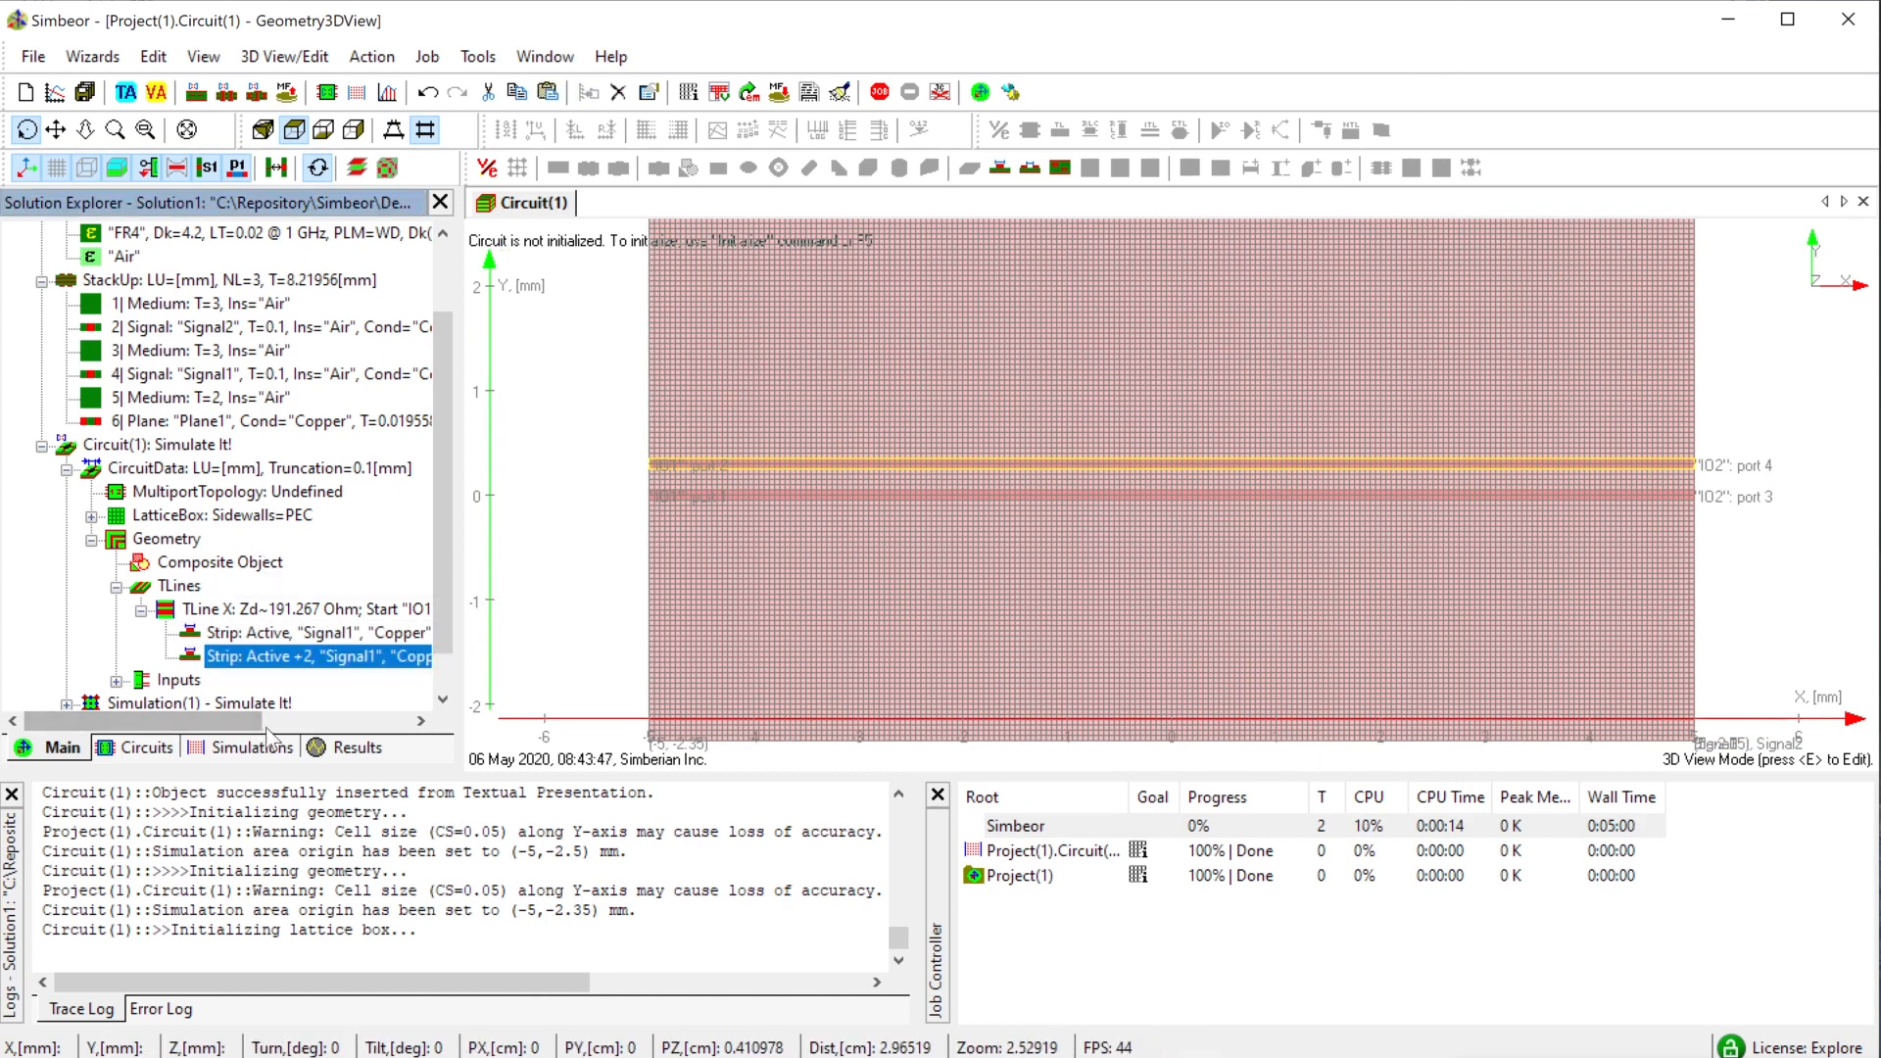
key("ctrl+v")
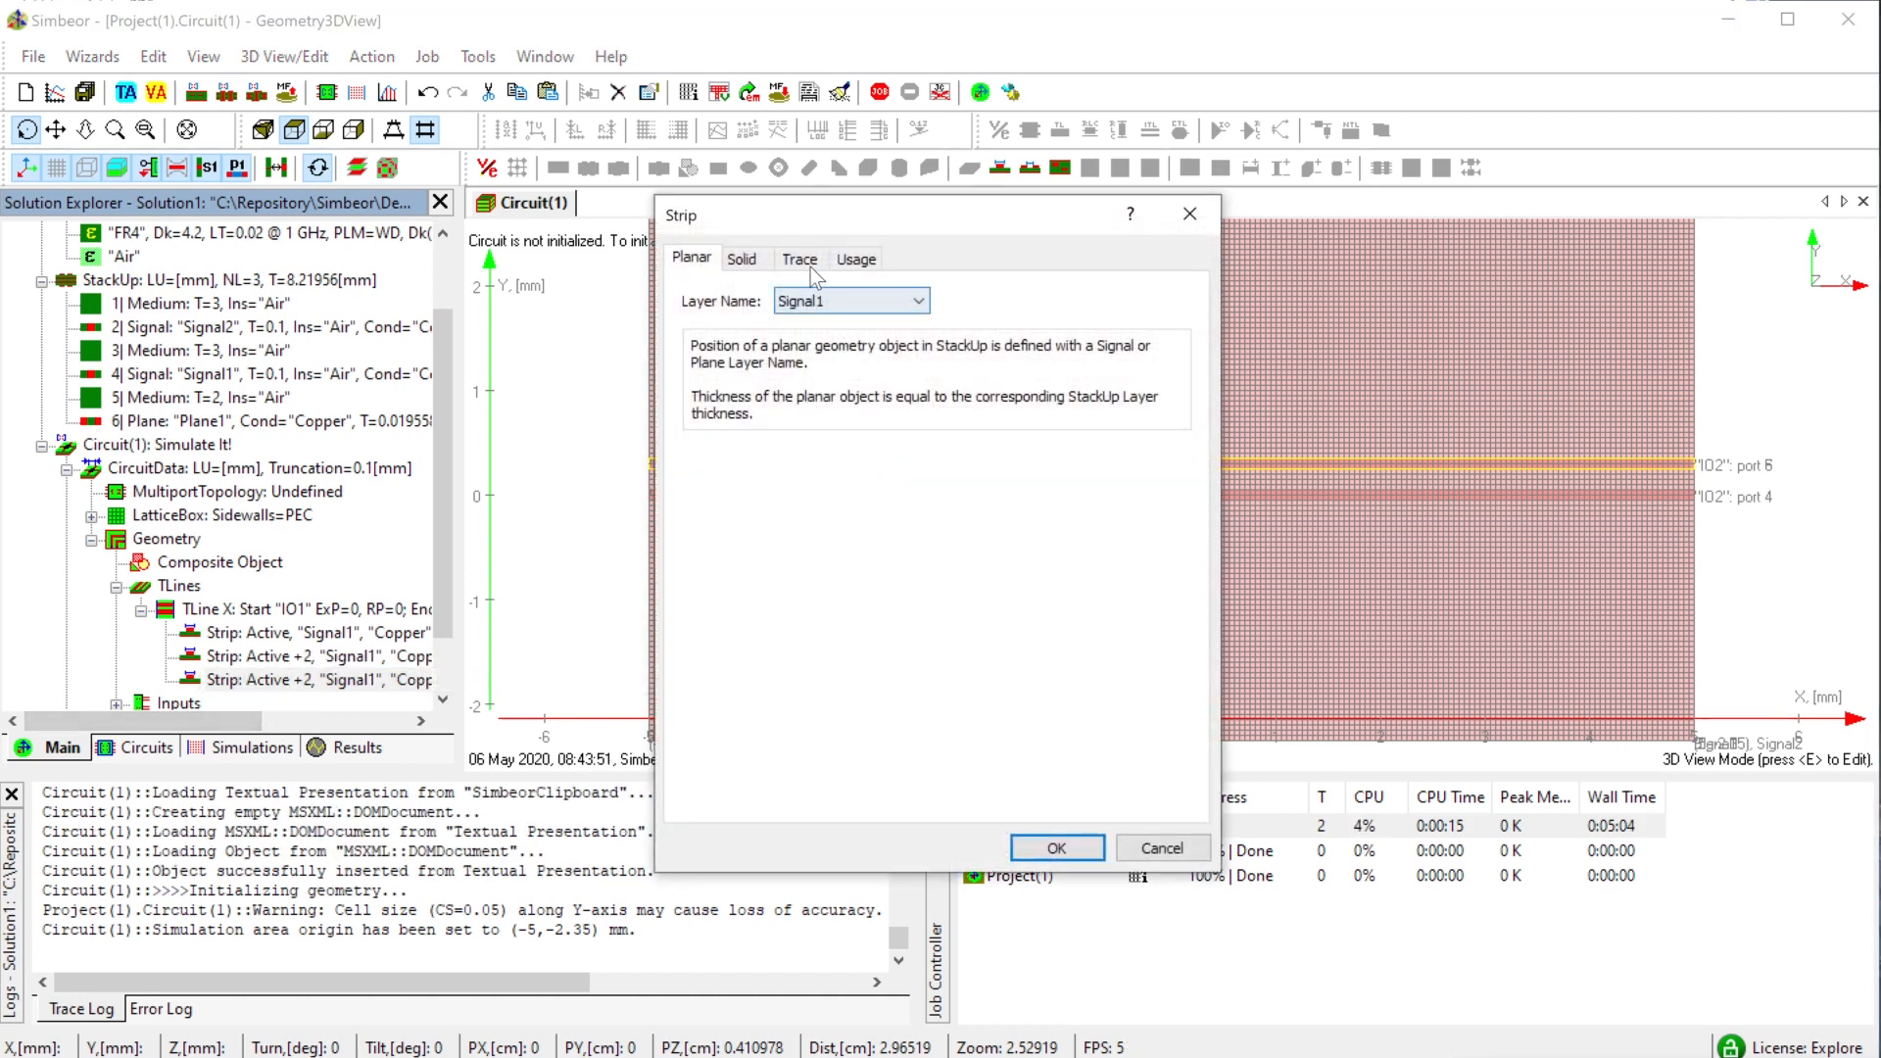
left_click(811, 270)
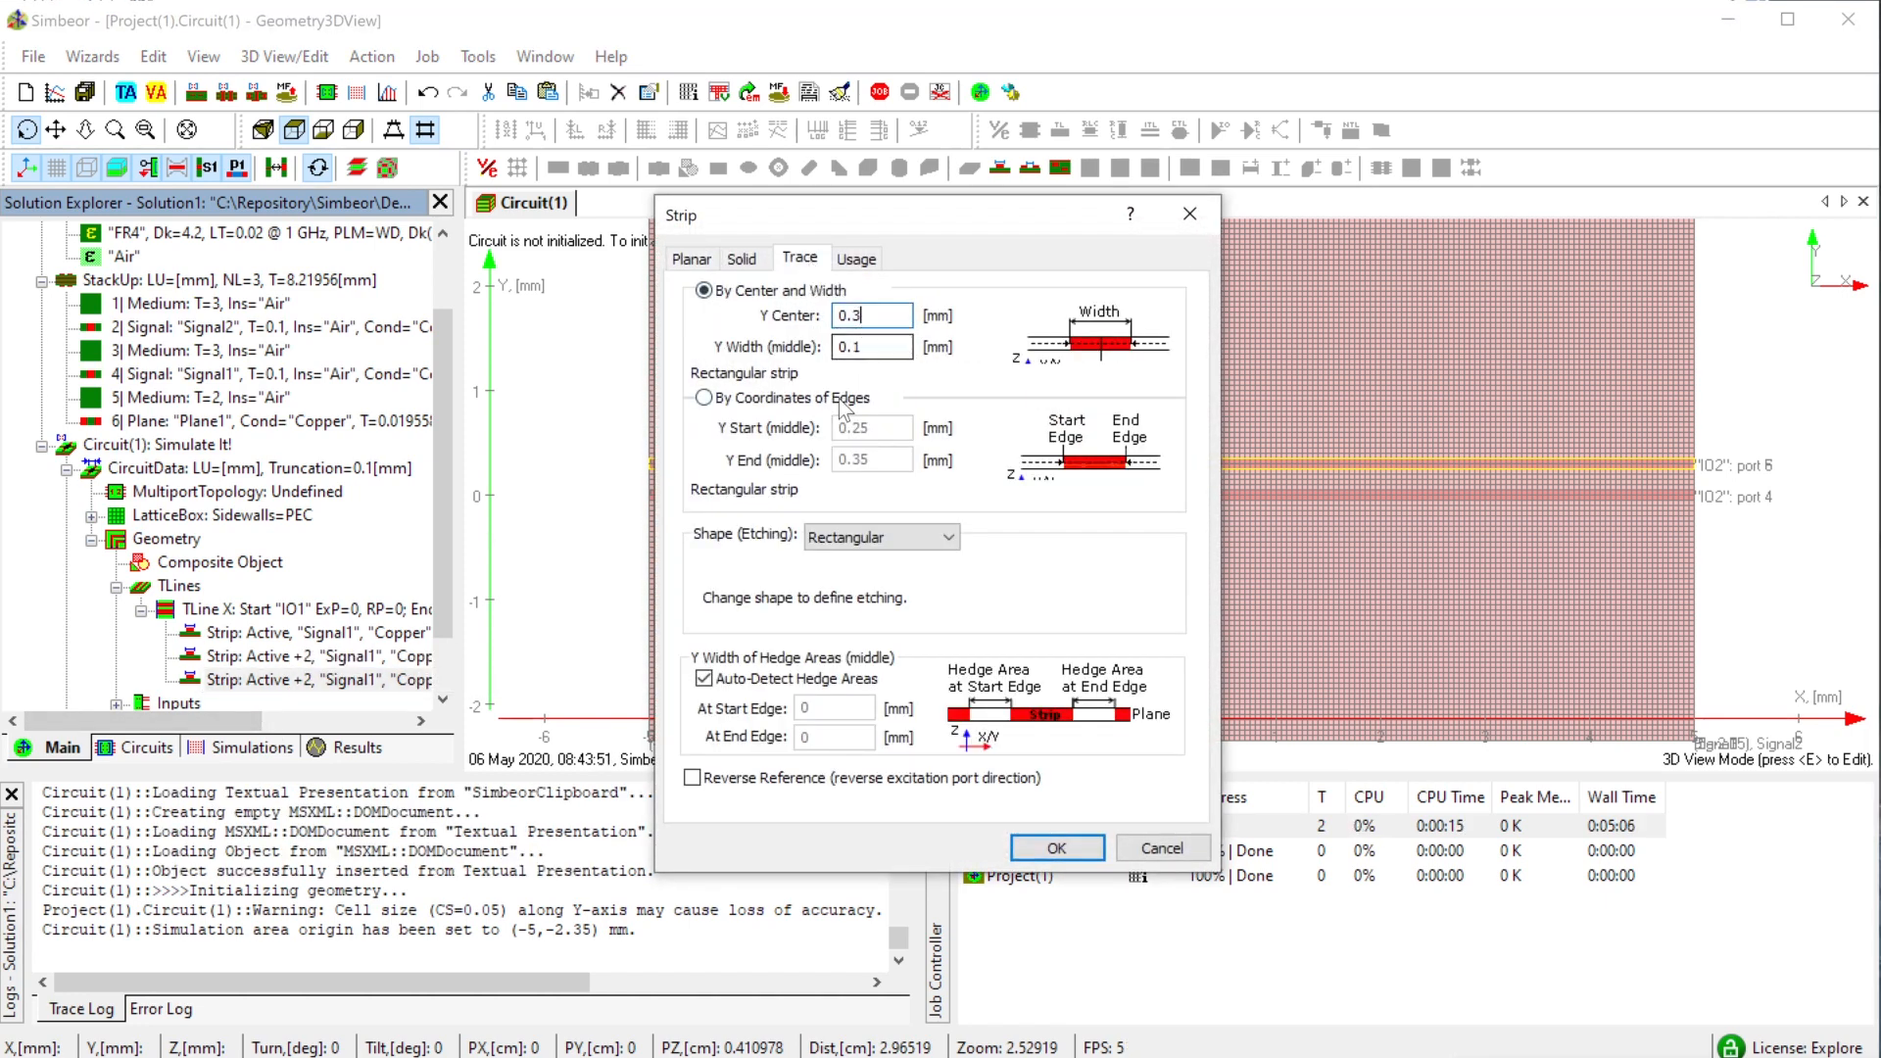
key("BackSpace")
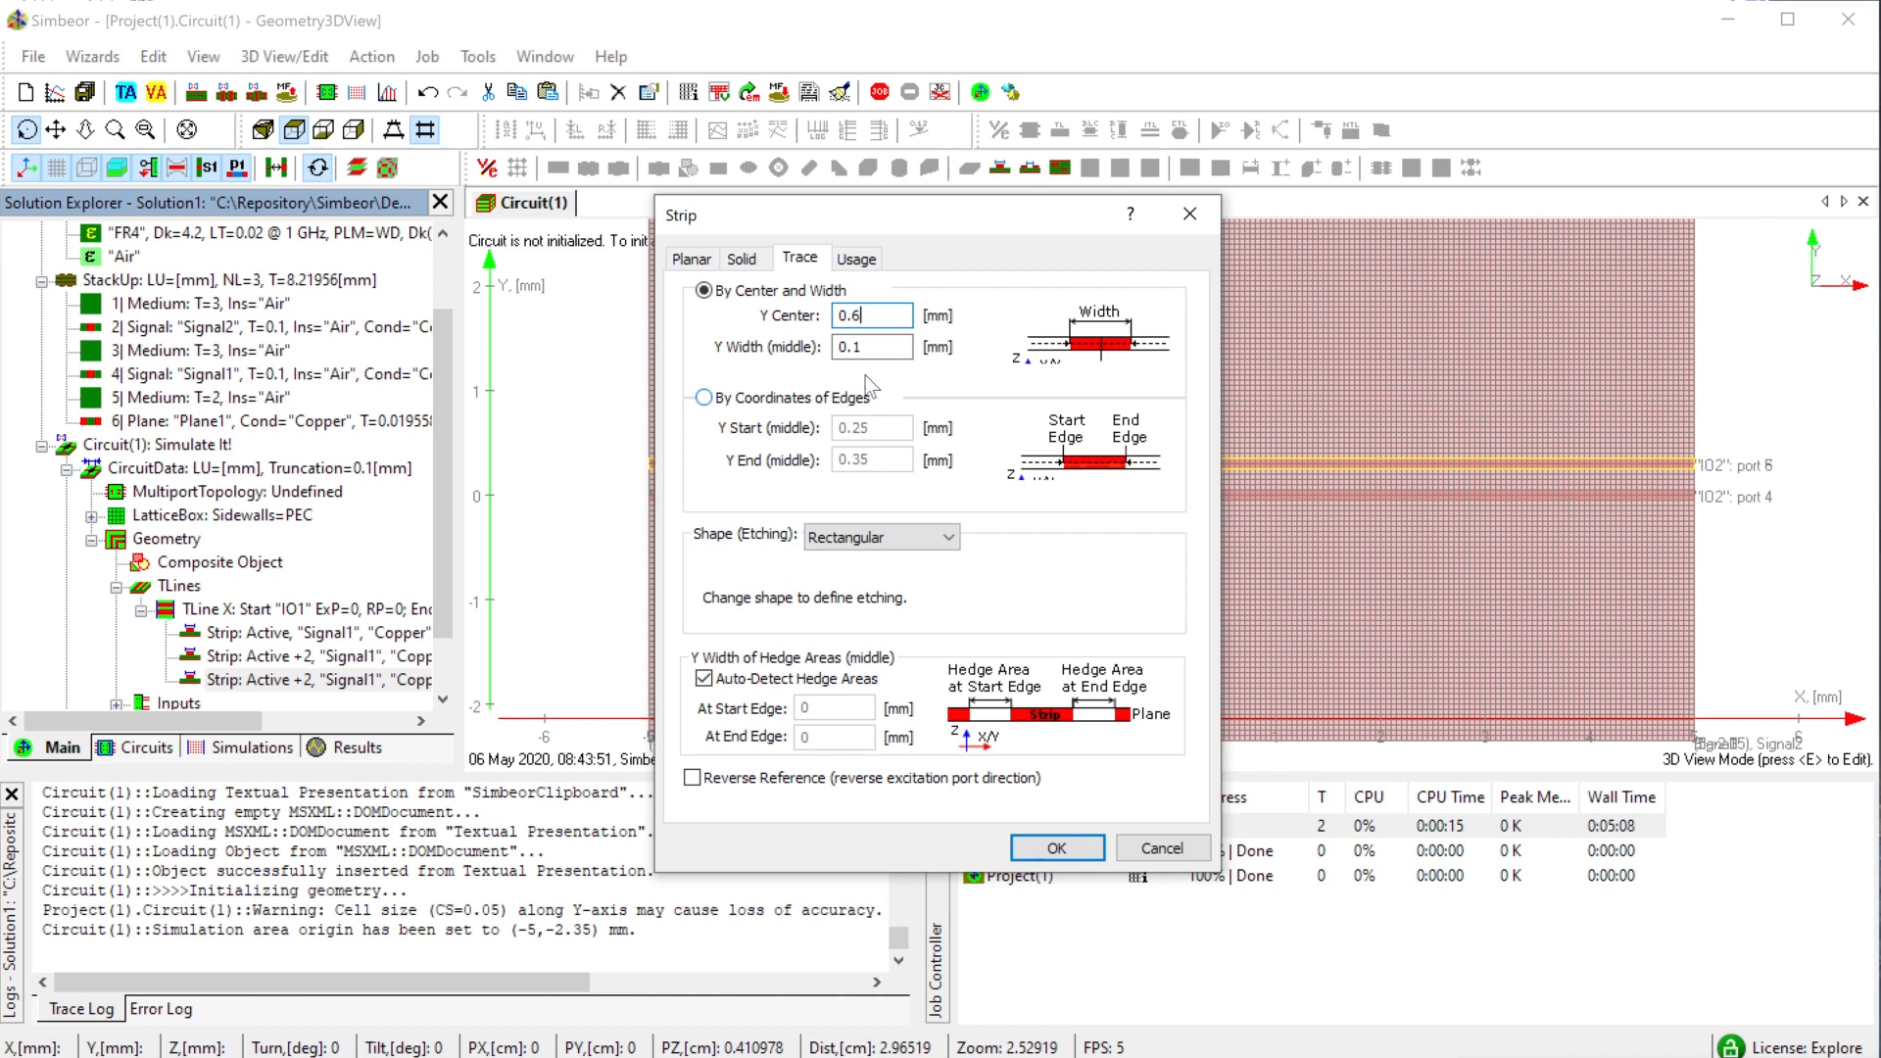
left_click(860, 260)
left_click(790, 338)
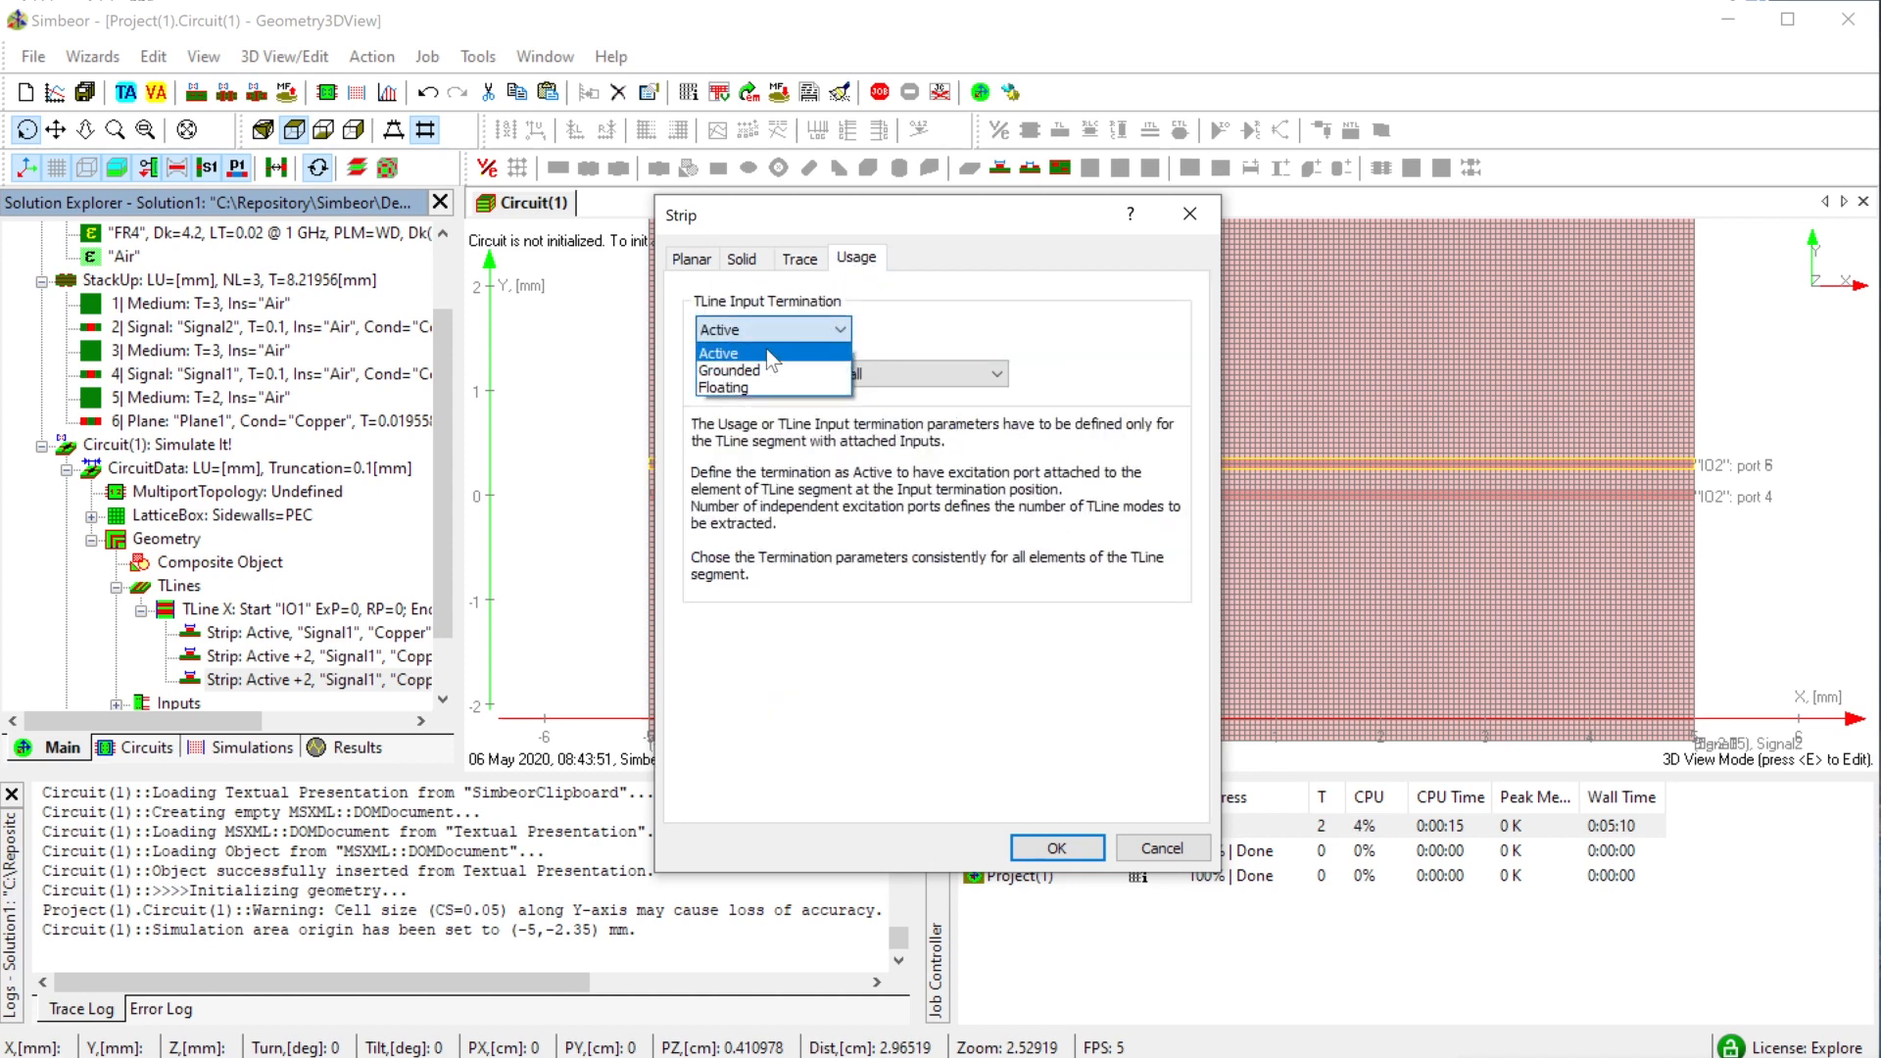
left_click(773, 371)
left_click(1089, 857)
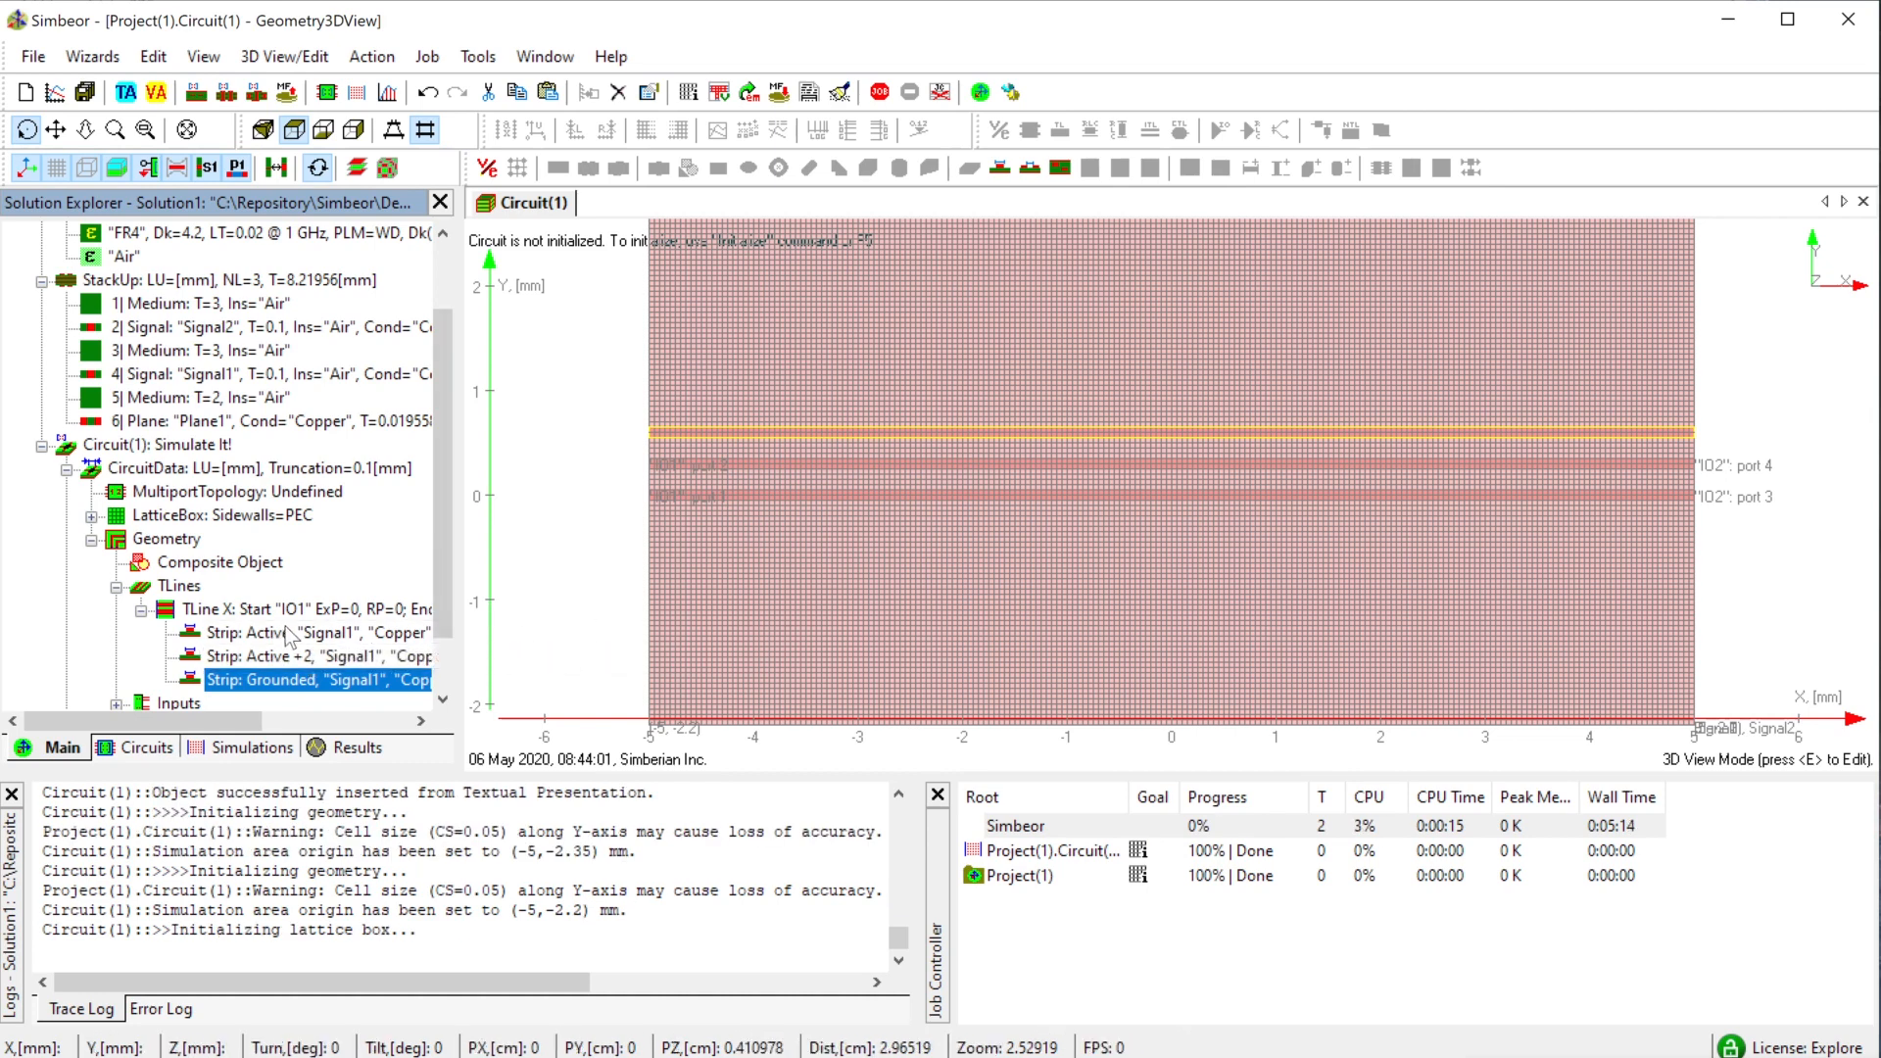
- Examine the arrangement of the three strips between the planes from above and in 3D
scroll(285, 626, "down", 1)
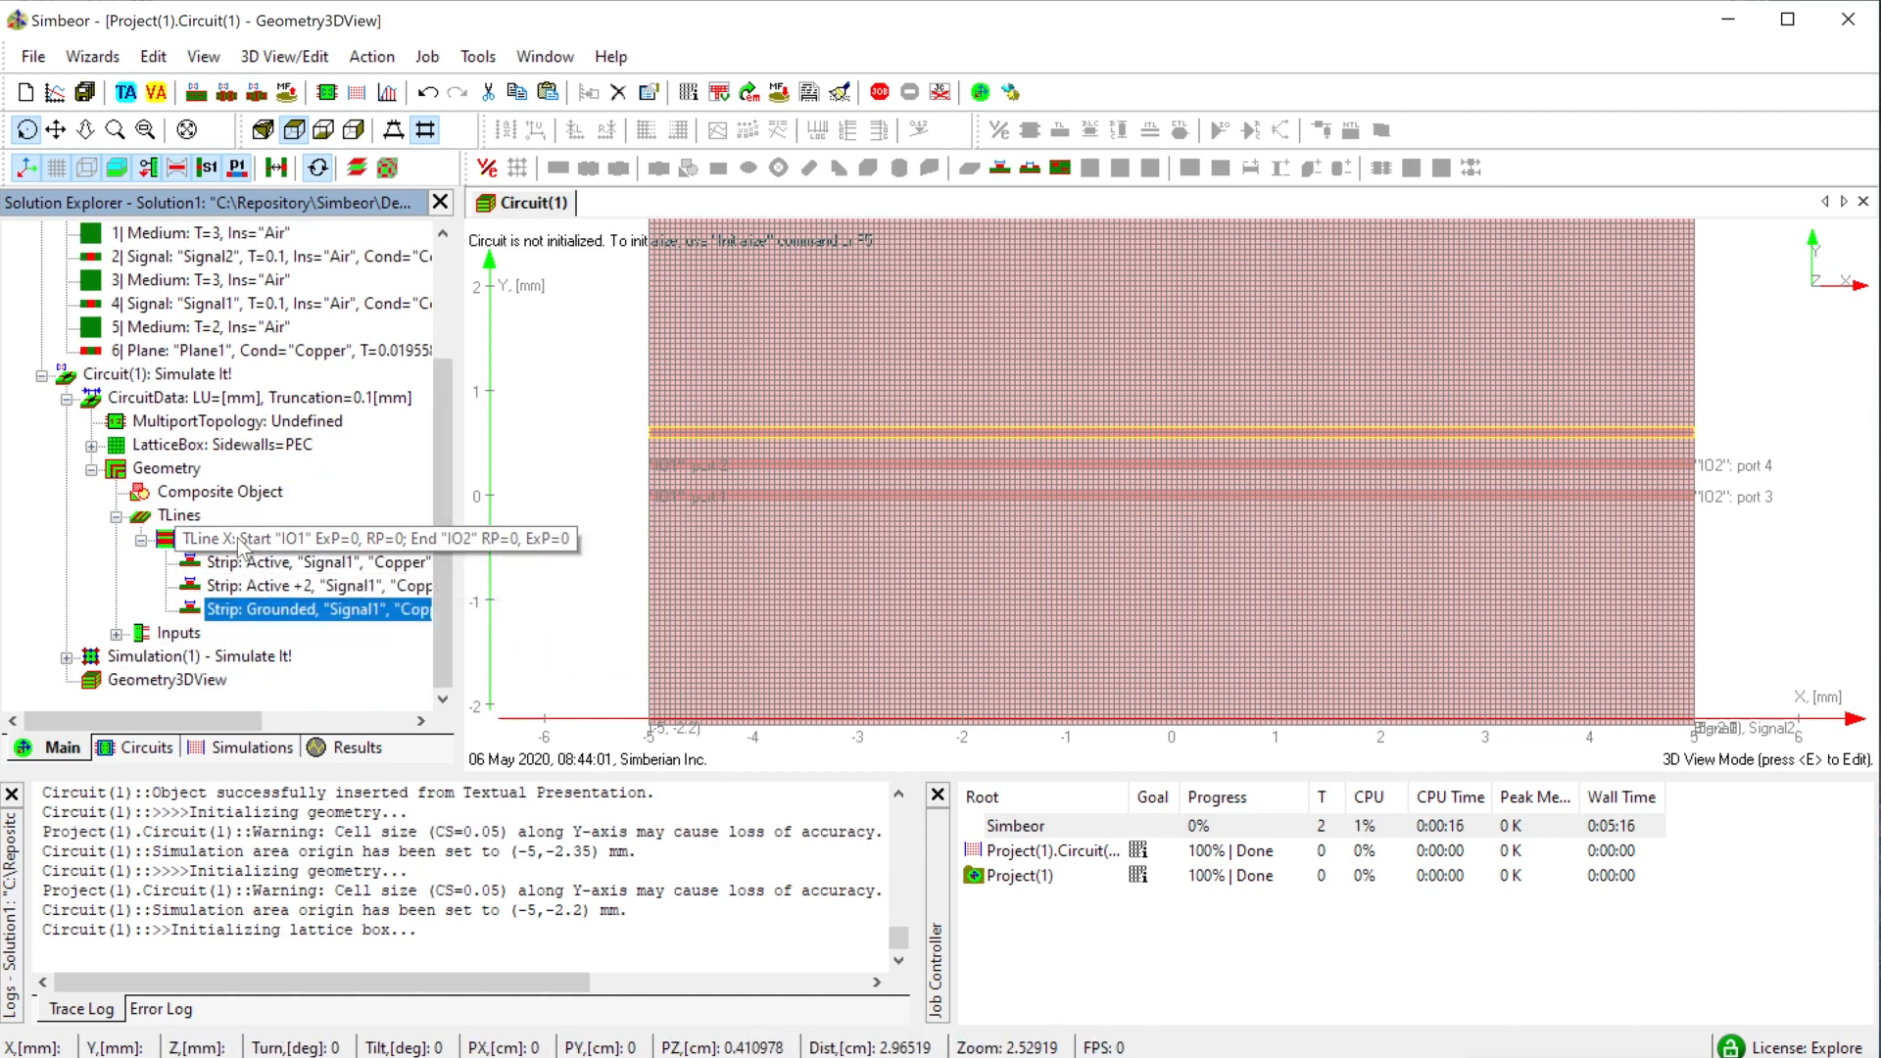
scroll(529, 582, "up", 3)
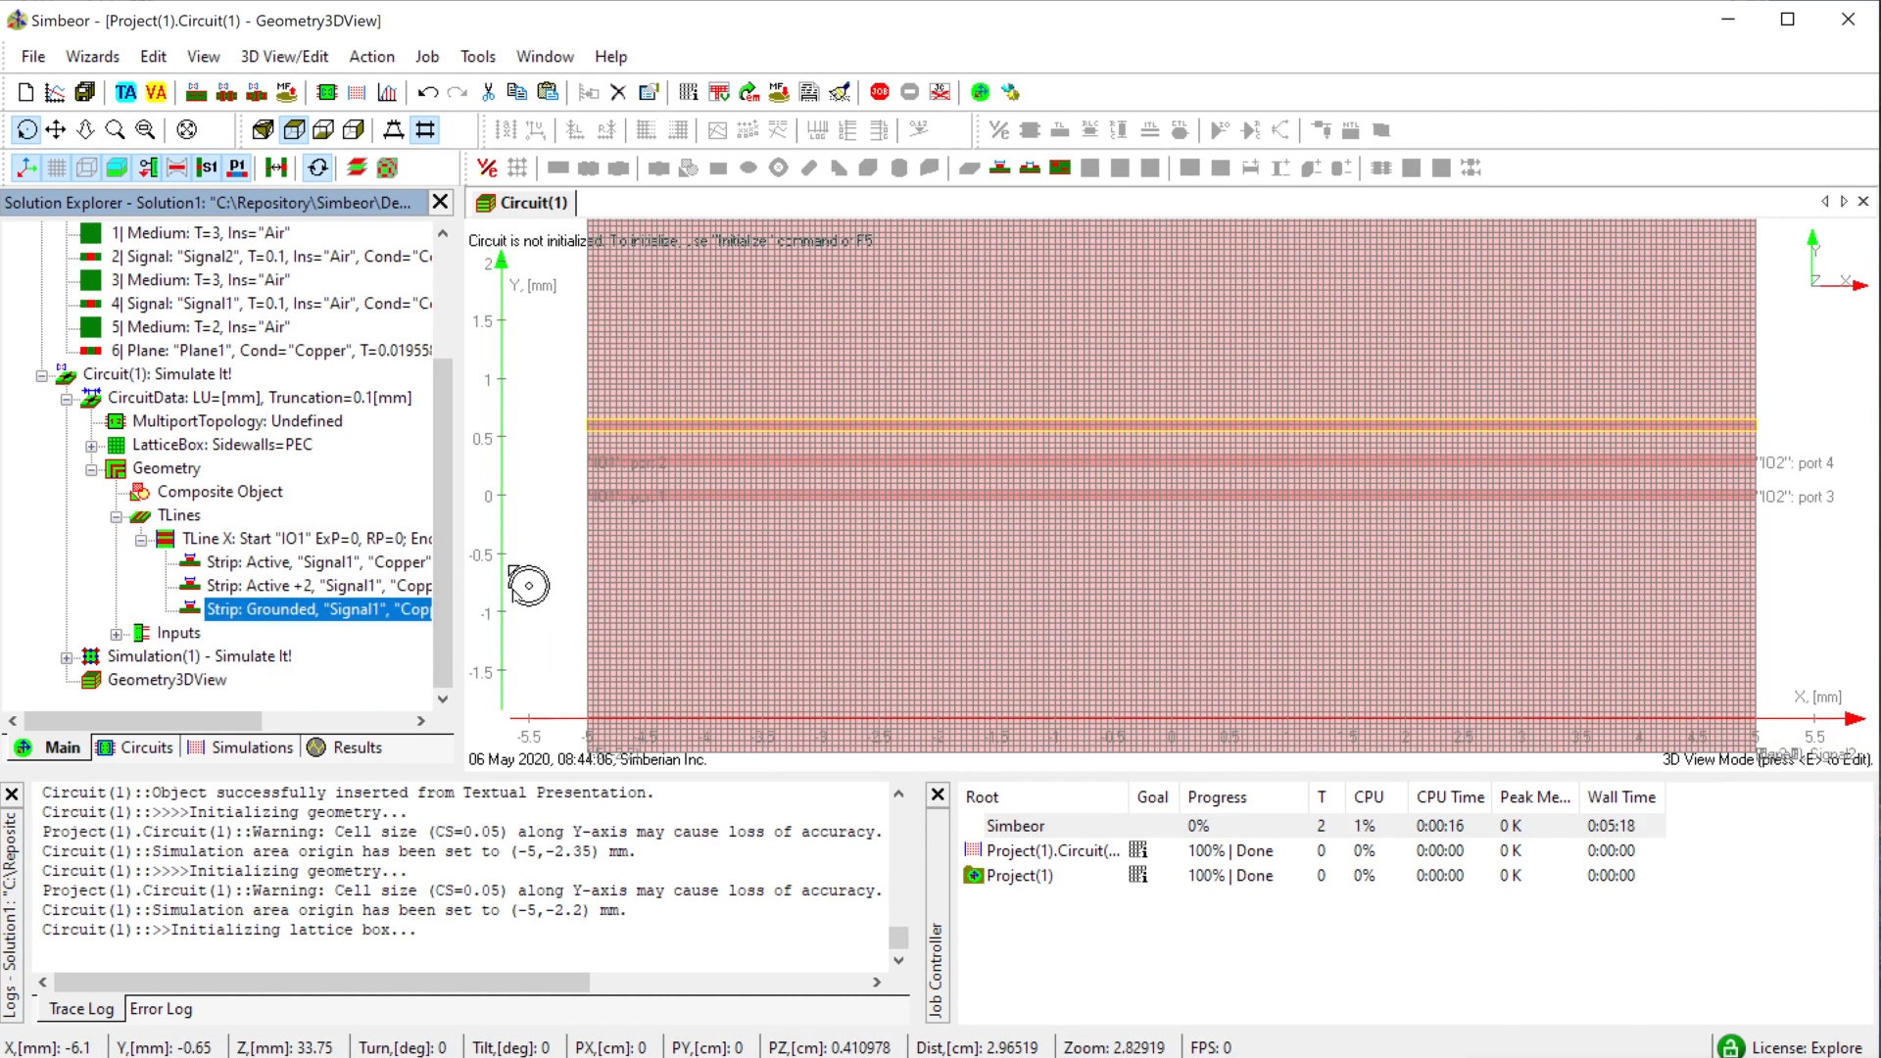
left_click_drag(546, 588, 672, 591)
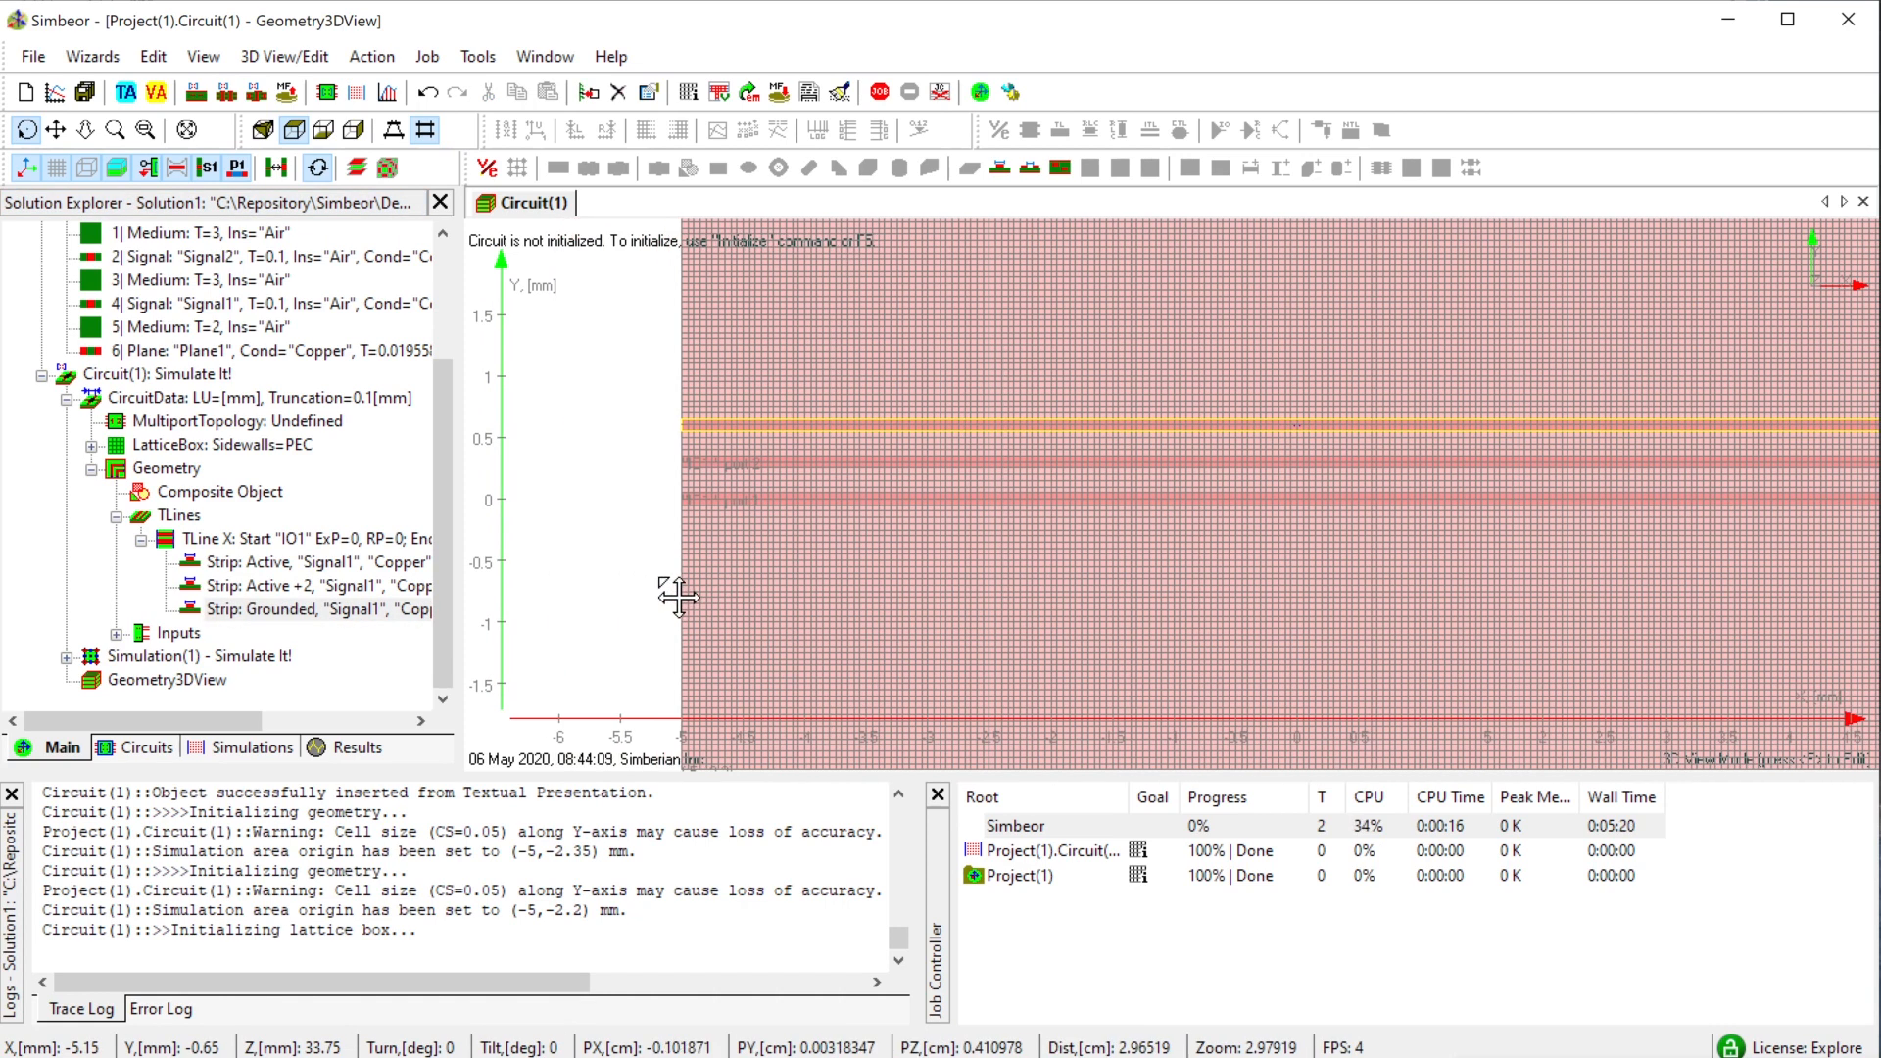
key("Home")
left_click_drag(1033, 655, 980, 638)
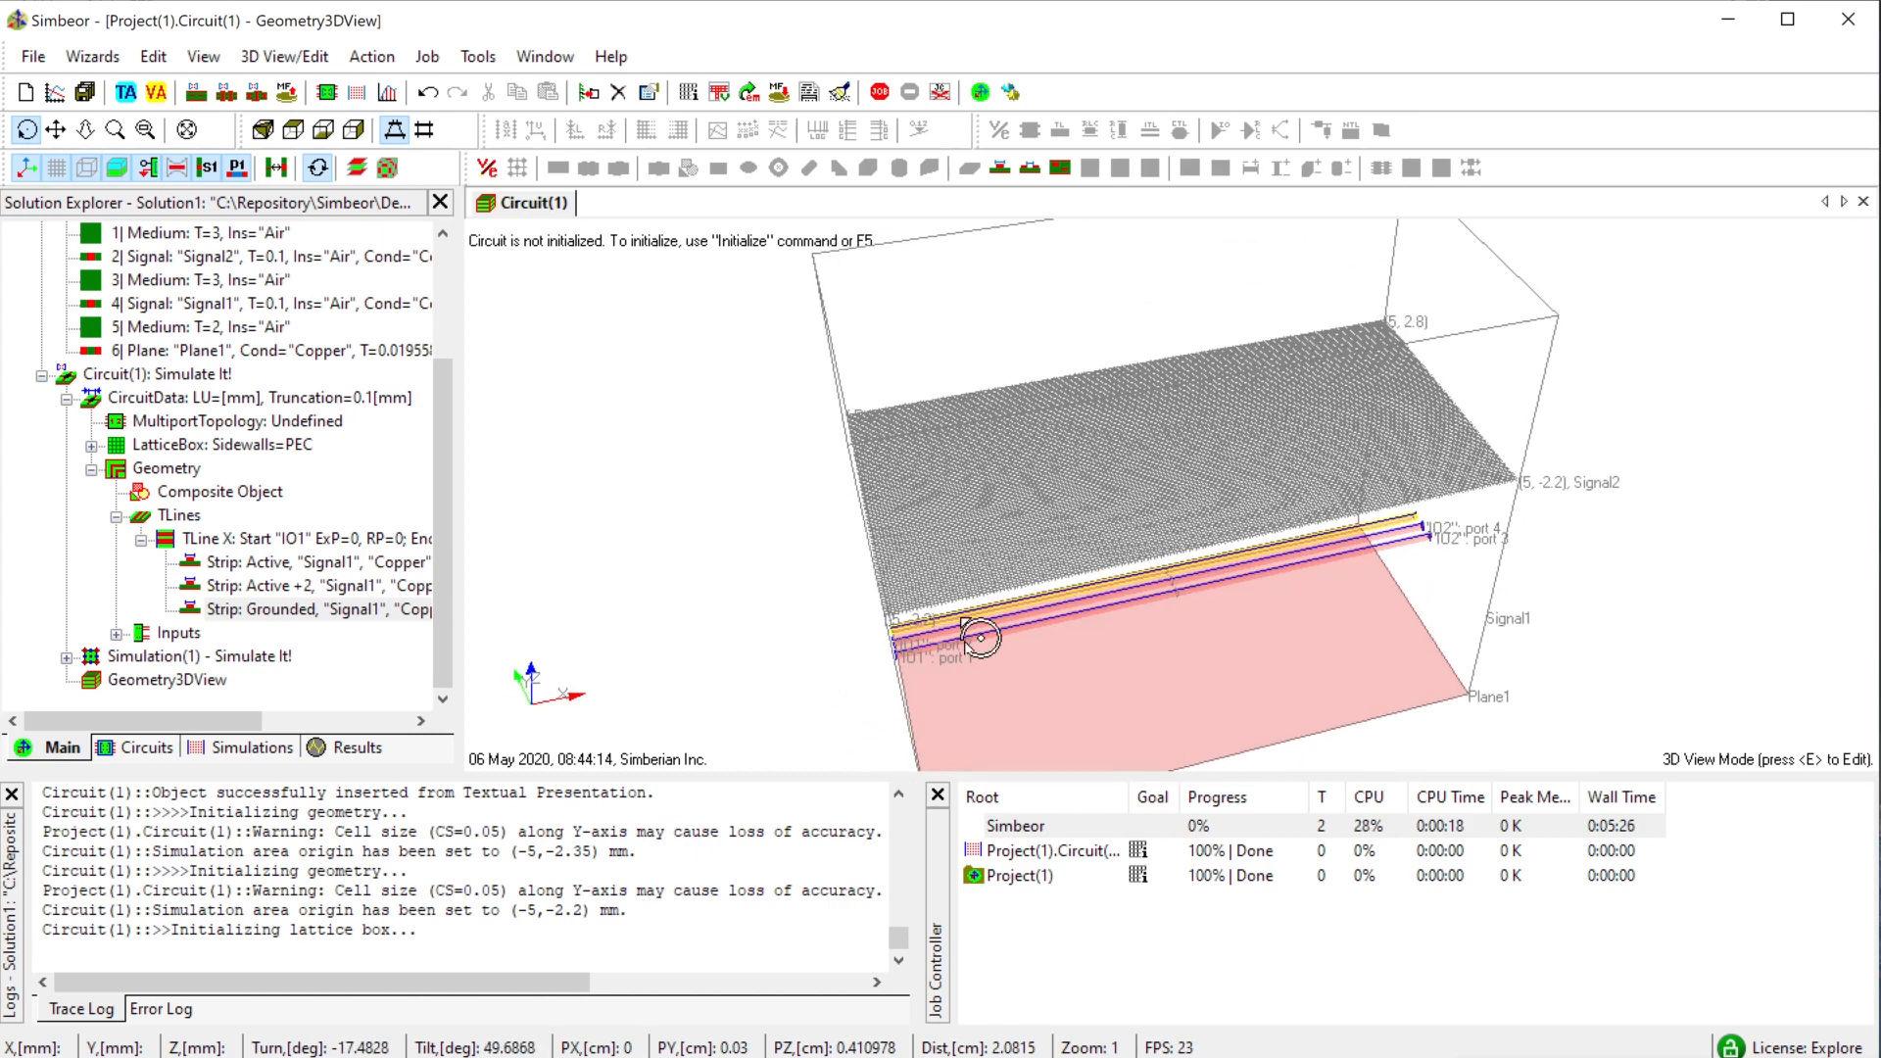
left_click_drag(873, 520, 1022, 638)
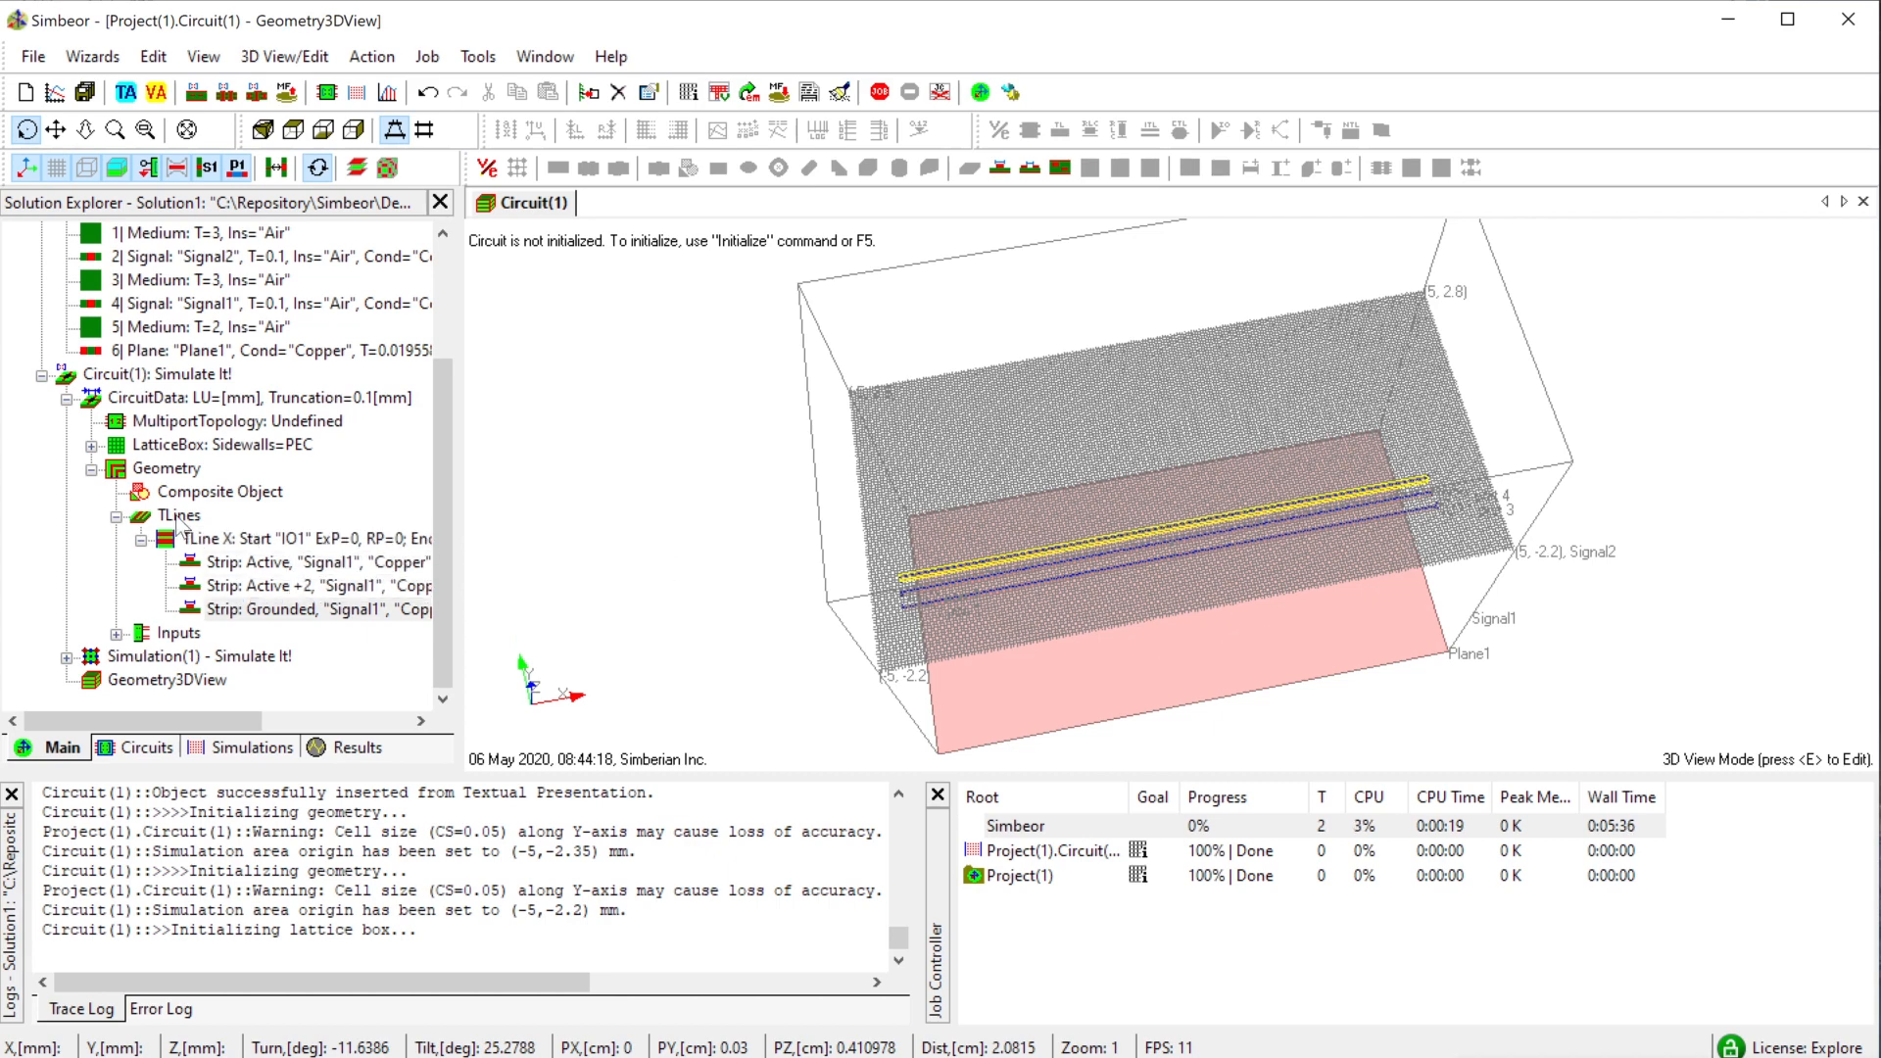
left_click_drag(1080, 517, 1043, 619)
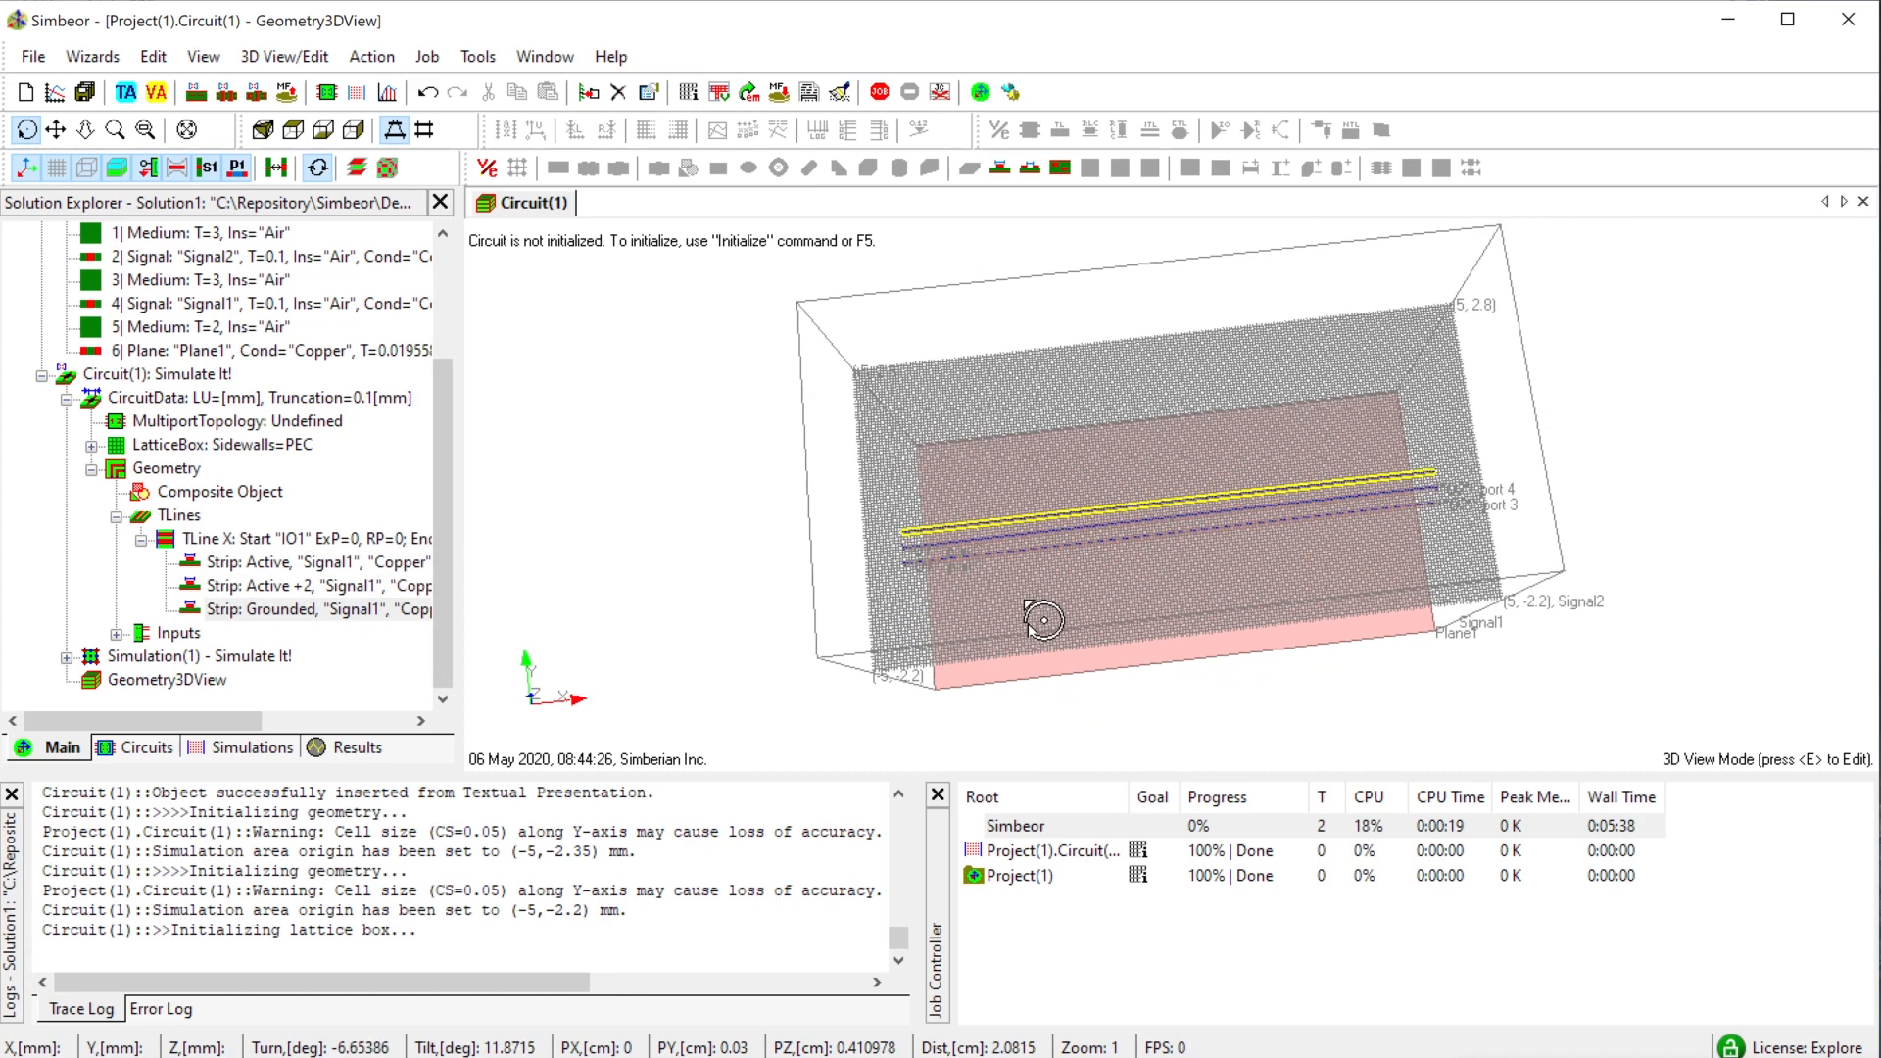
- Hide the lattice grid in editor mode and return to the 3D view mode
key("e")
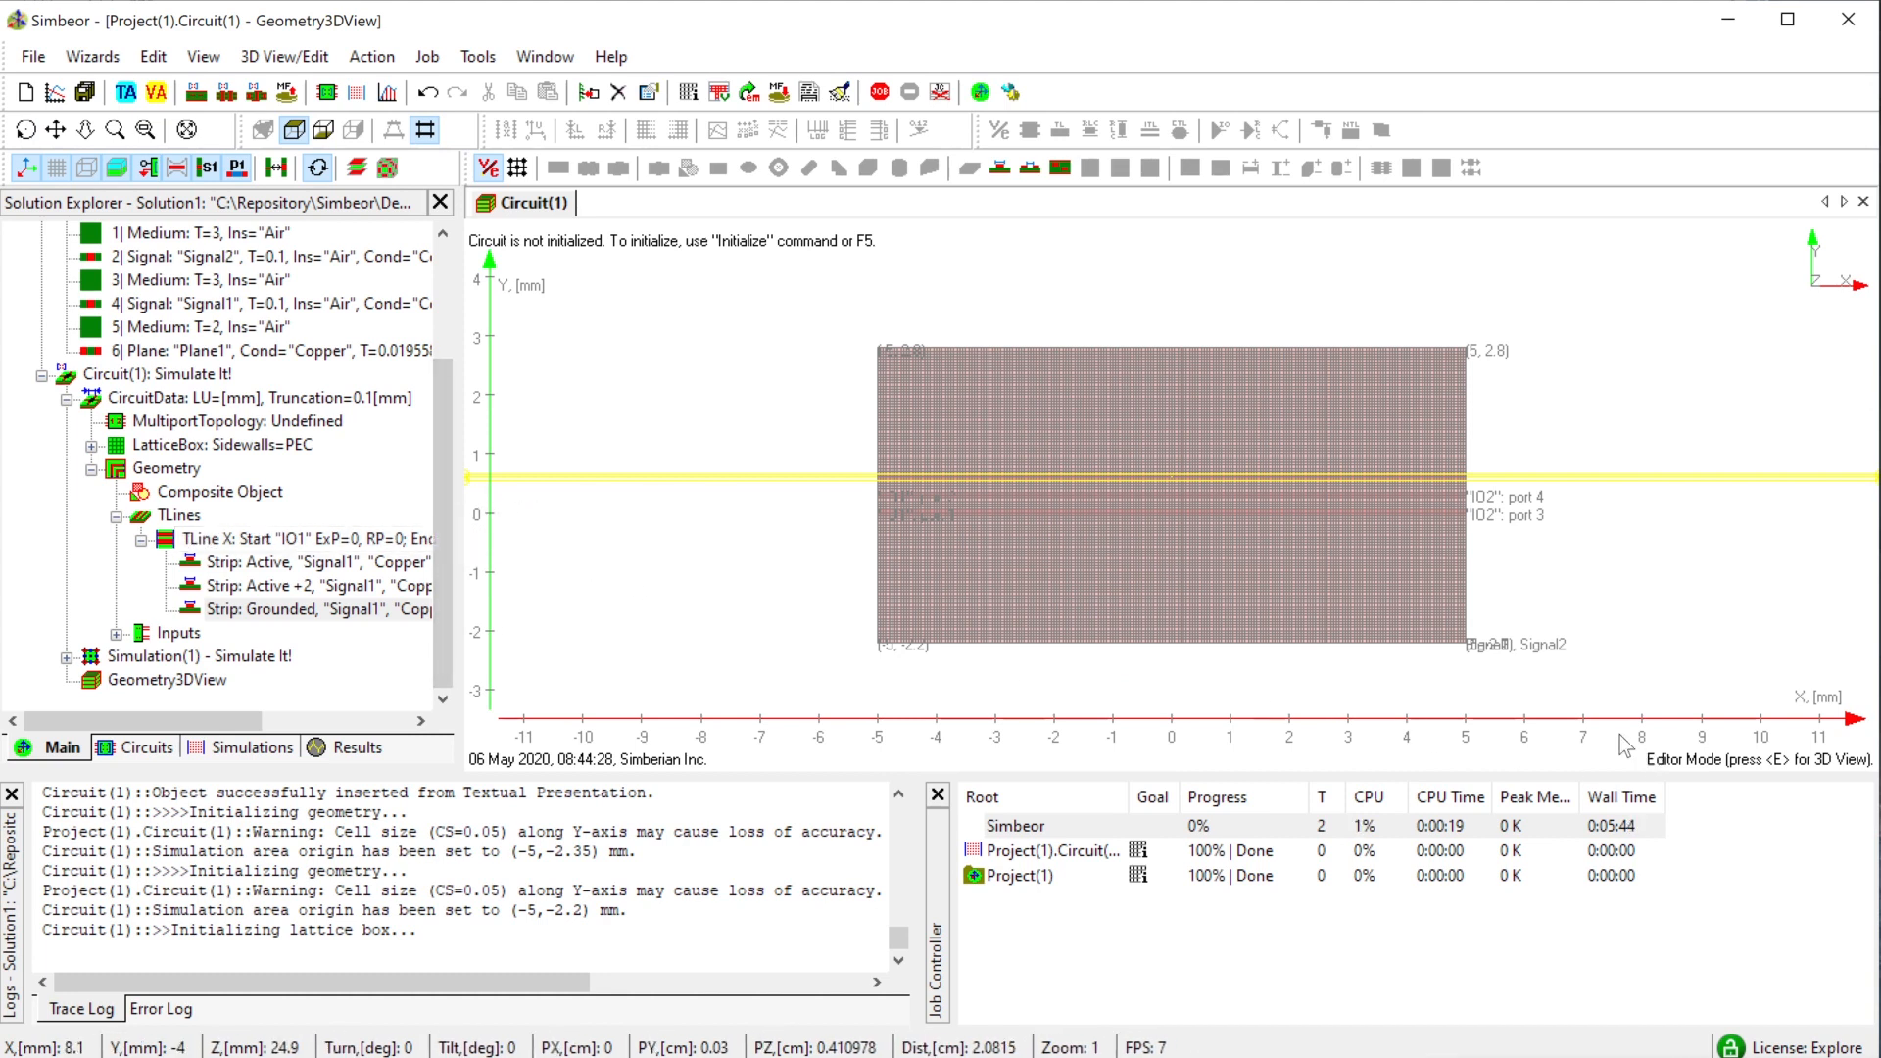
scroll(1013, 598, "up", 1)
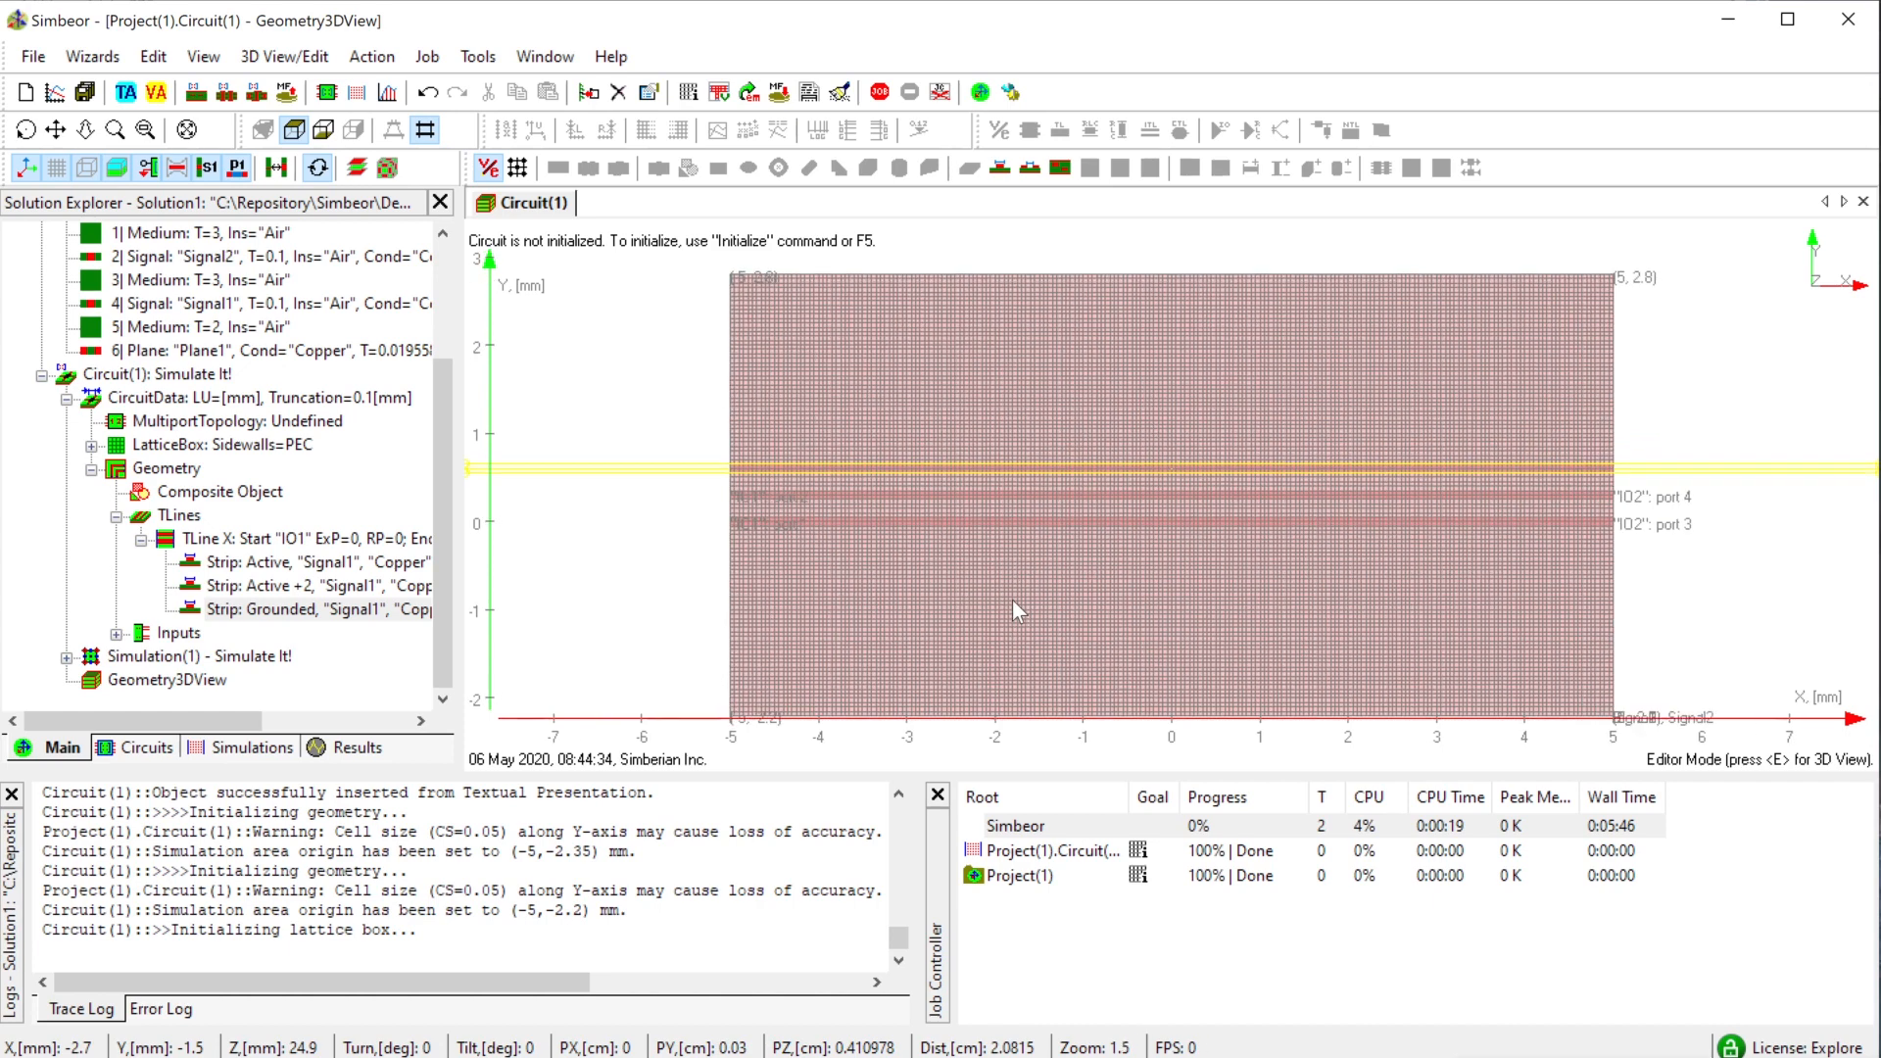
left_click(59, 168)
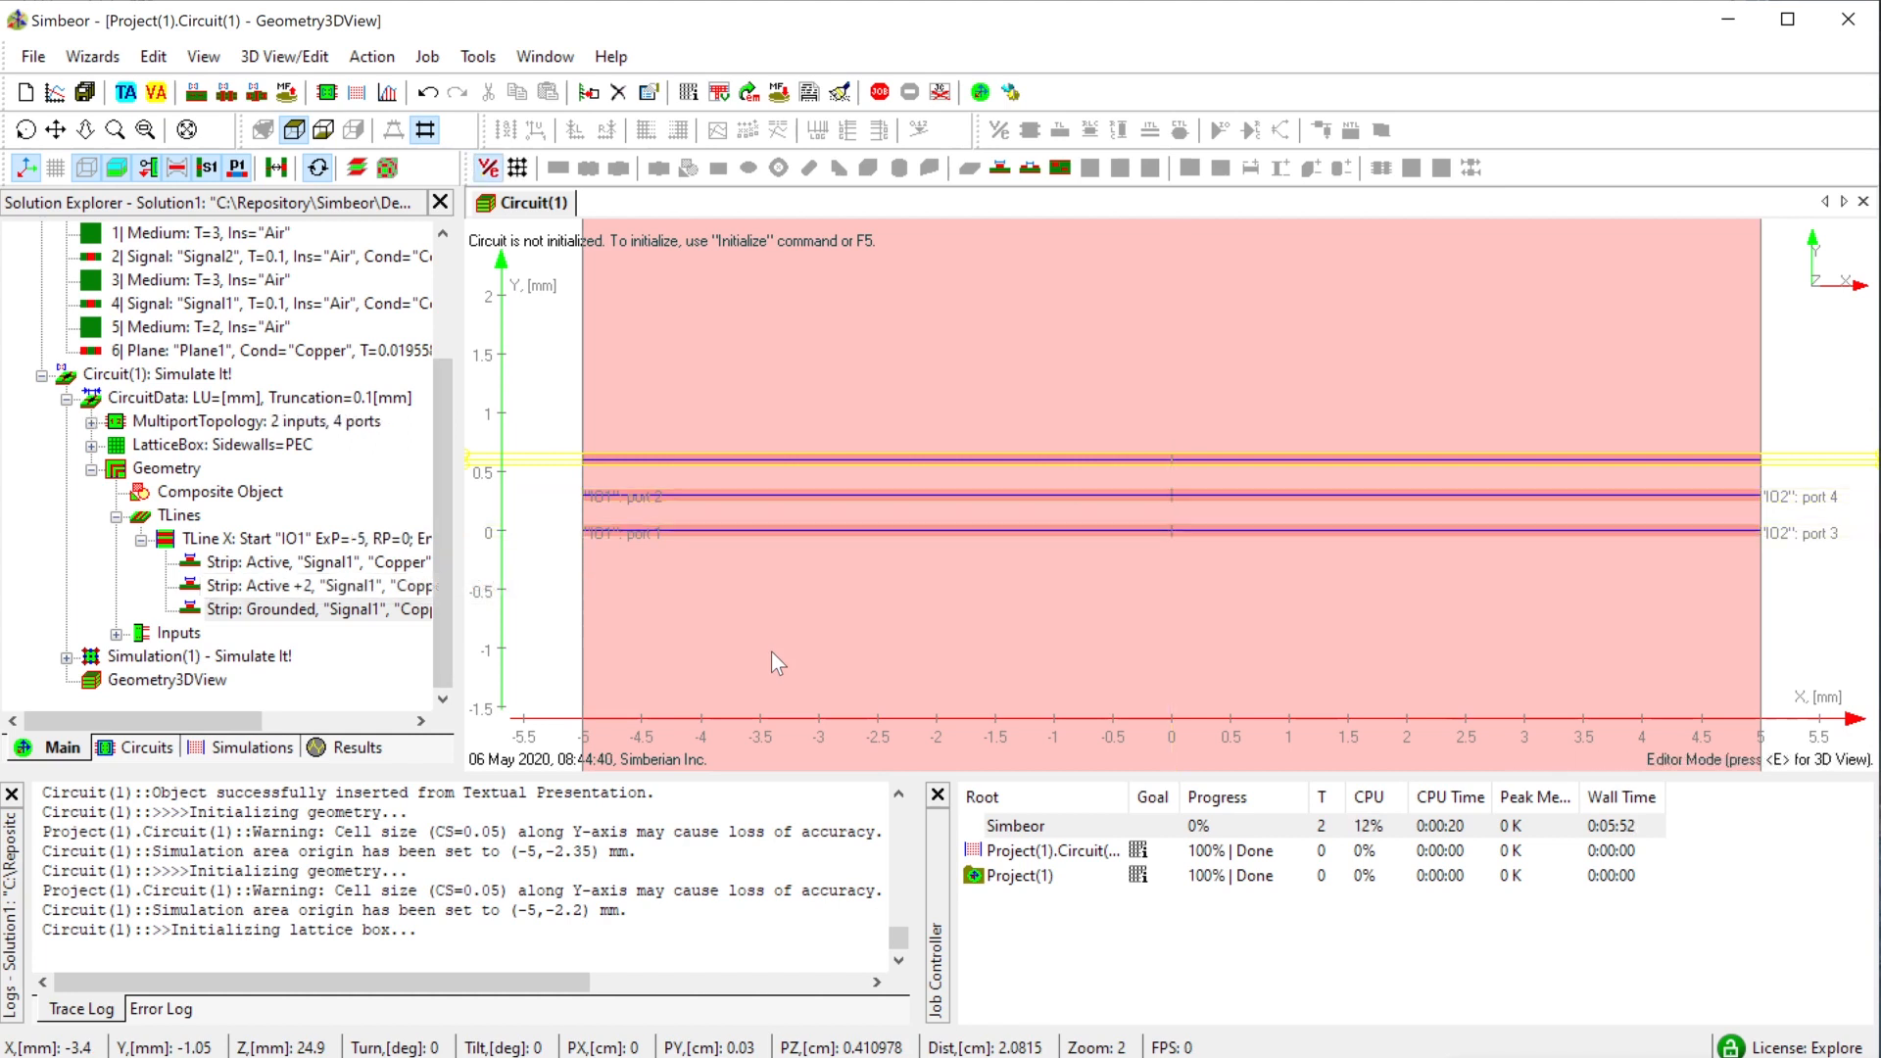
key("e")
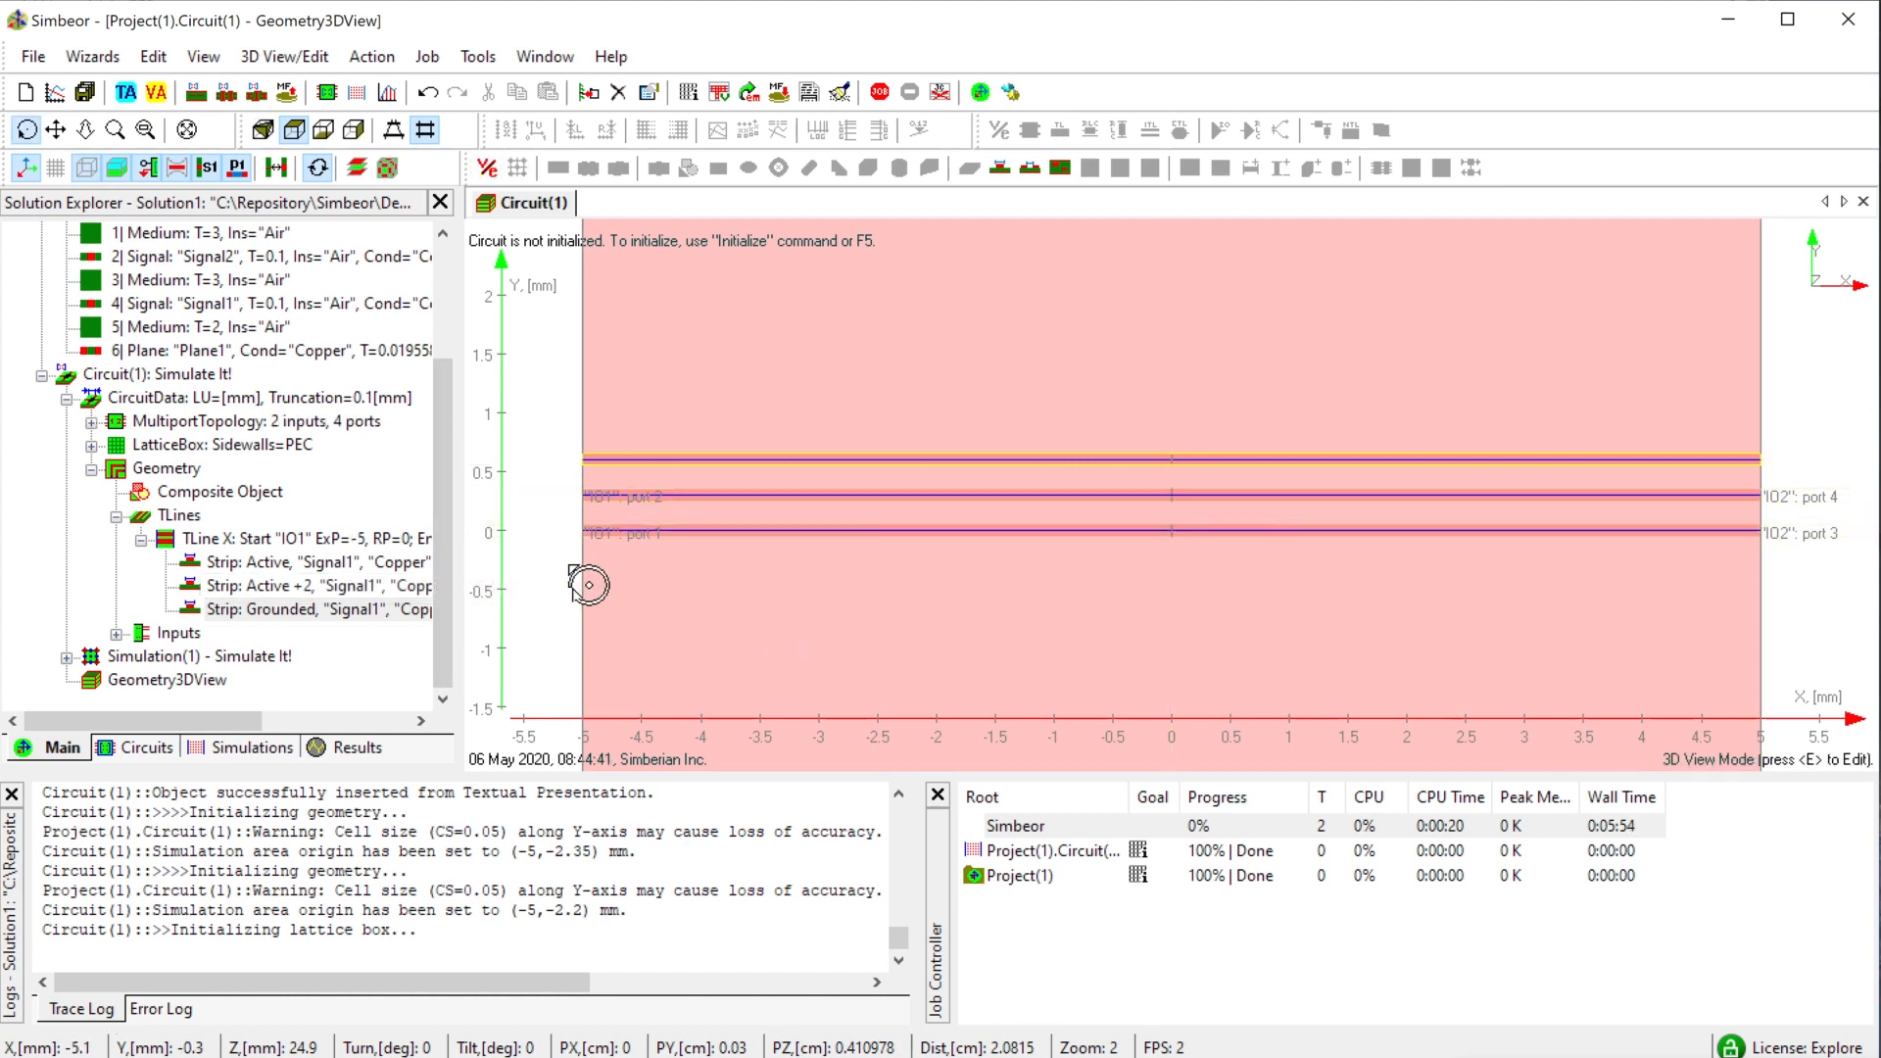
- Shift all phase reference planes of the circuit to the simulation area boundaries
left_click(196, 516)
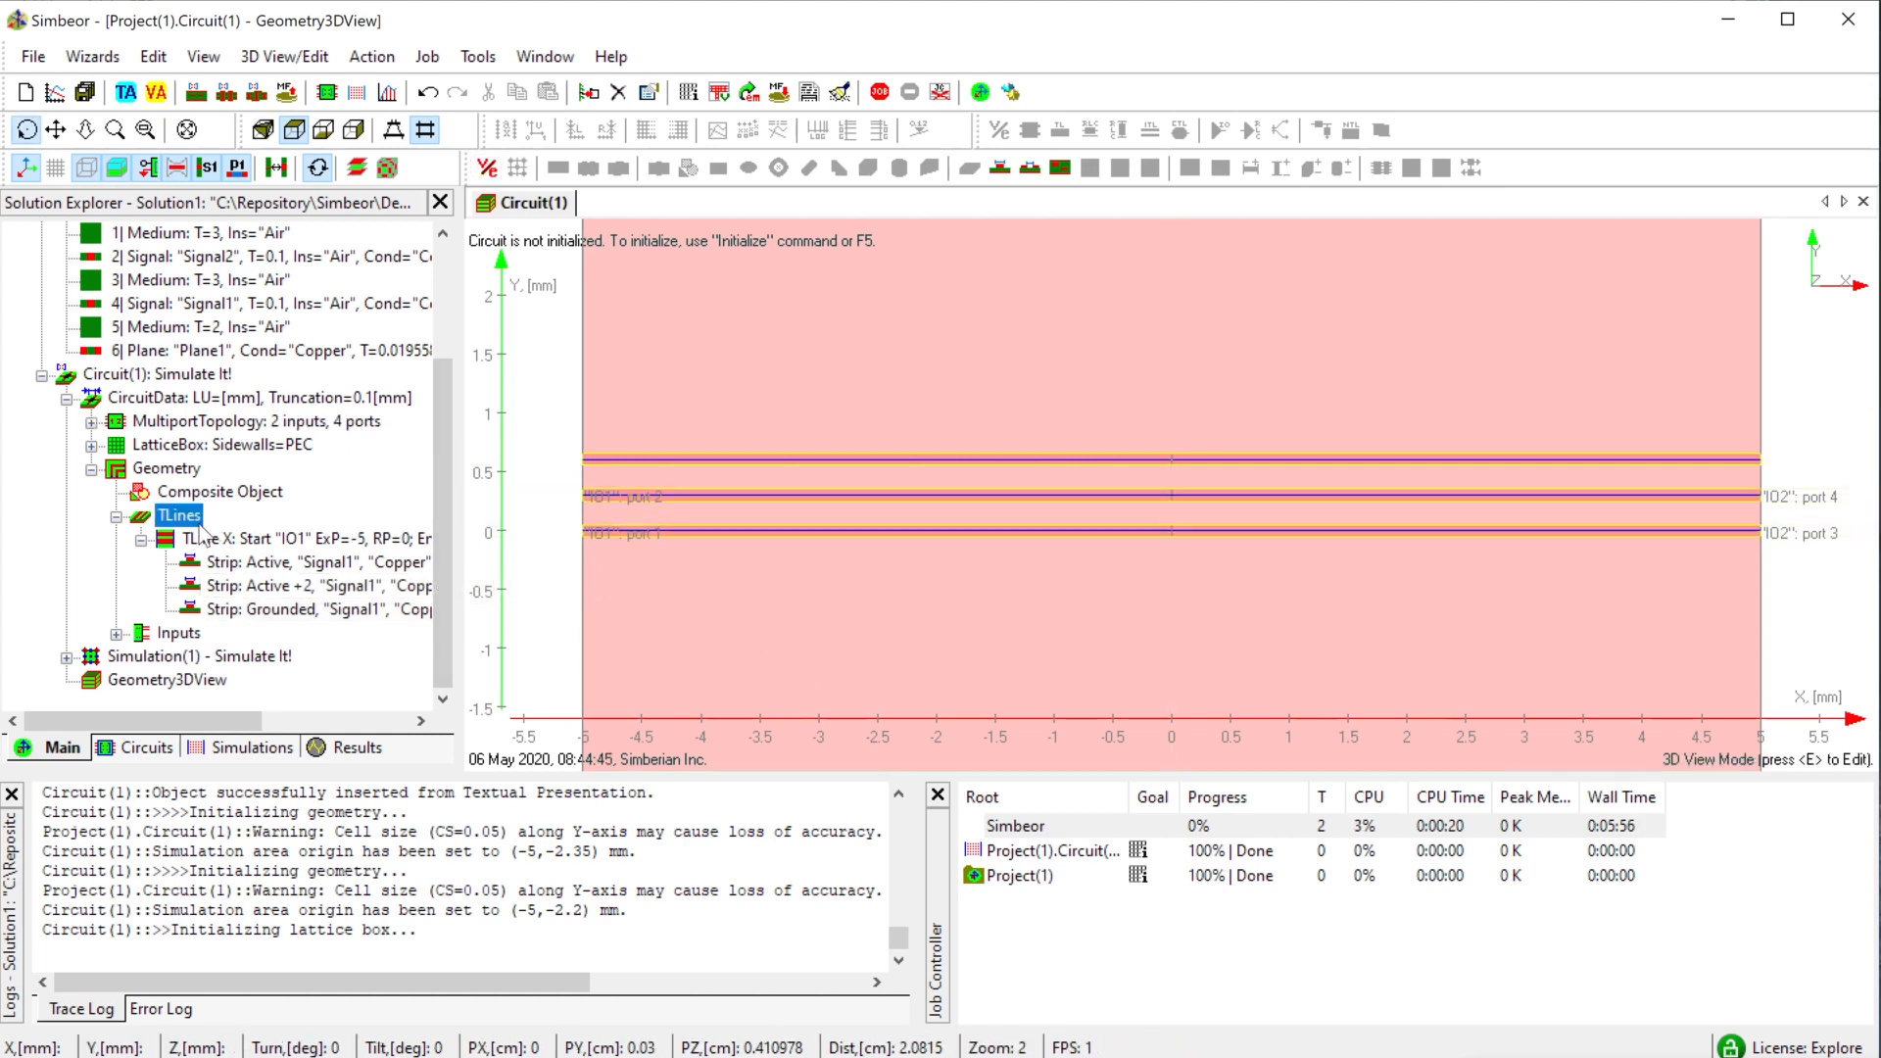
right_click(219, 399)
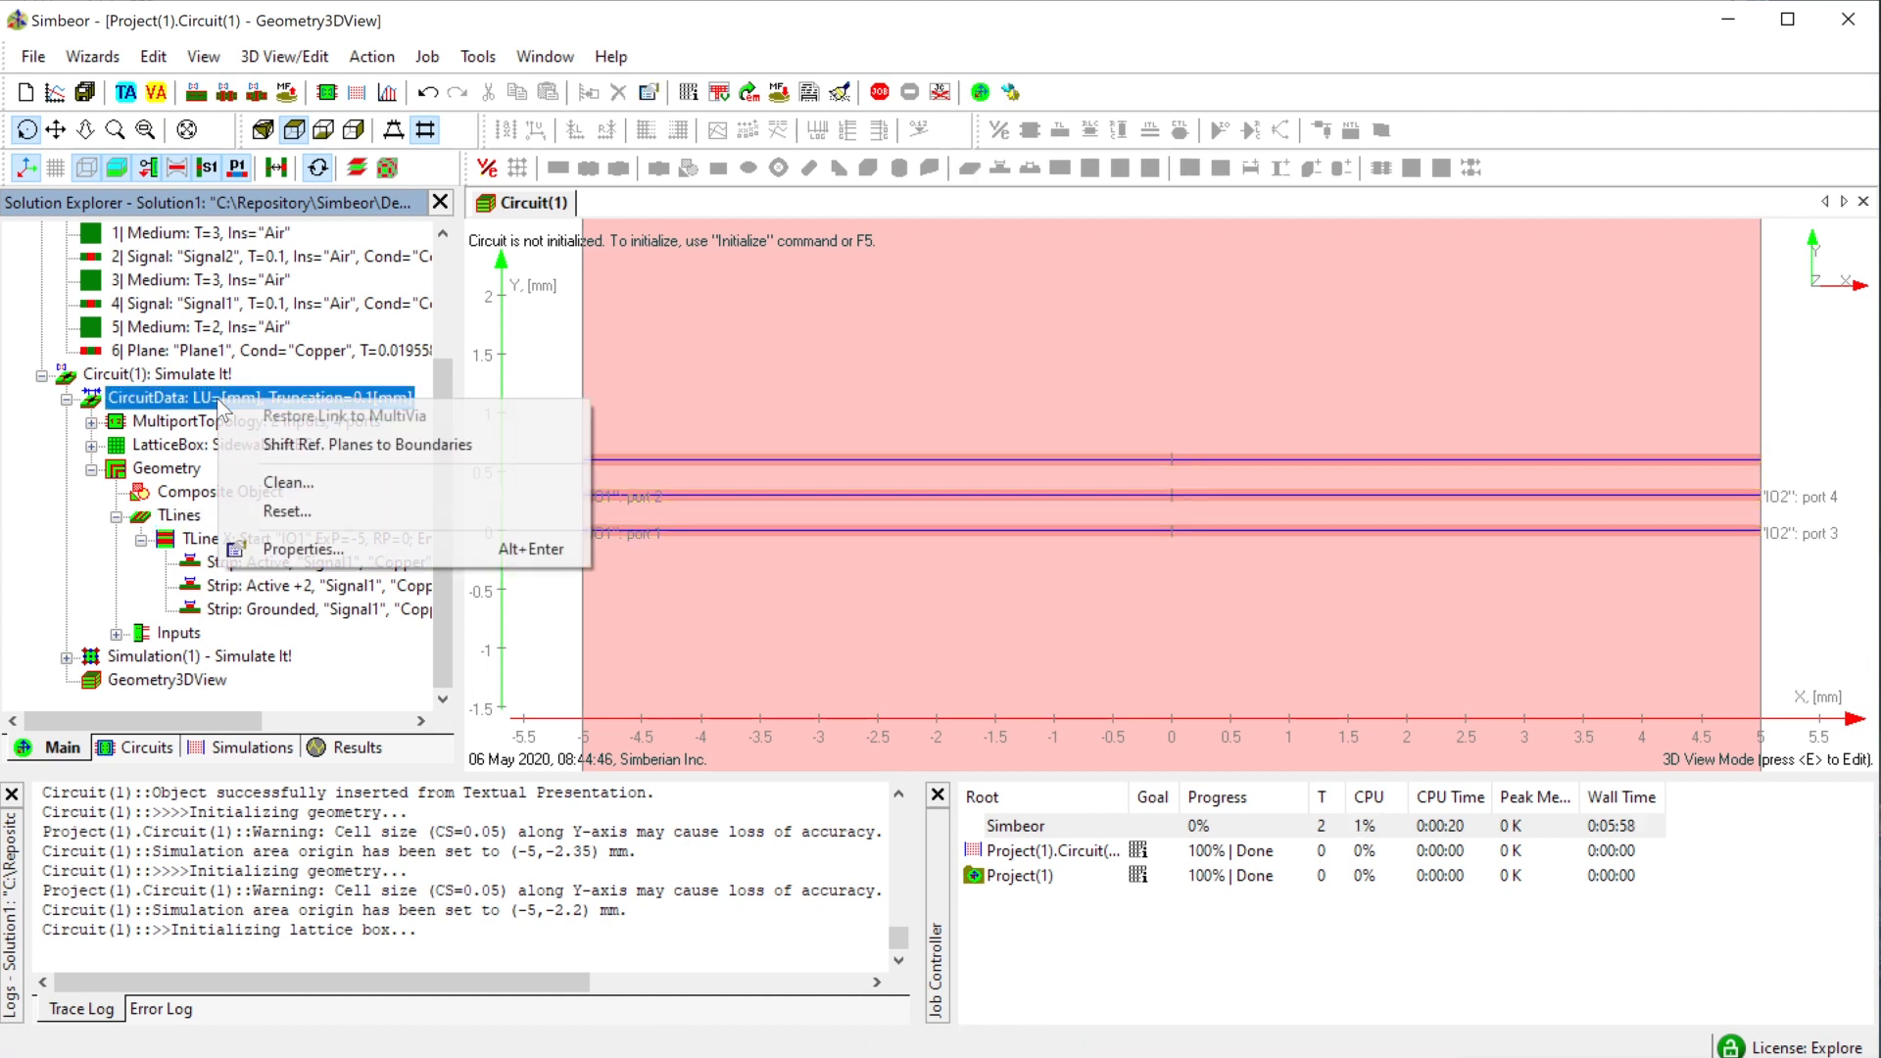
left_click(280, 449)
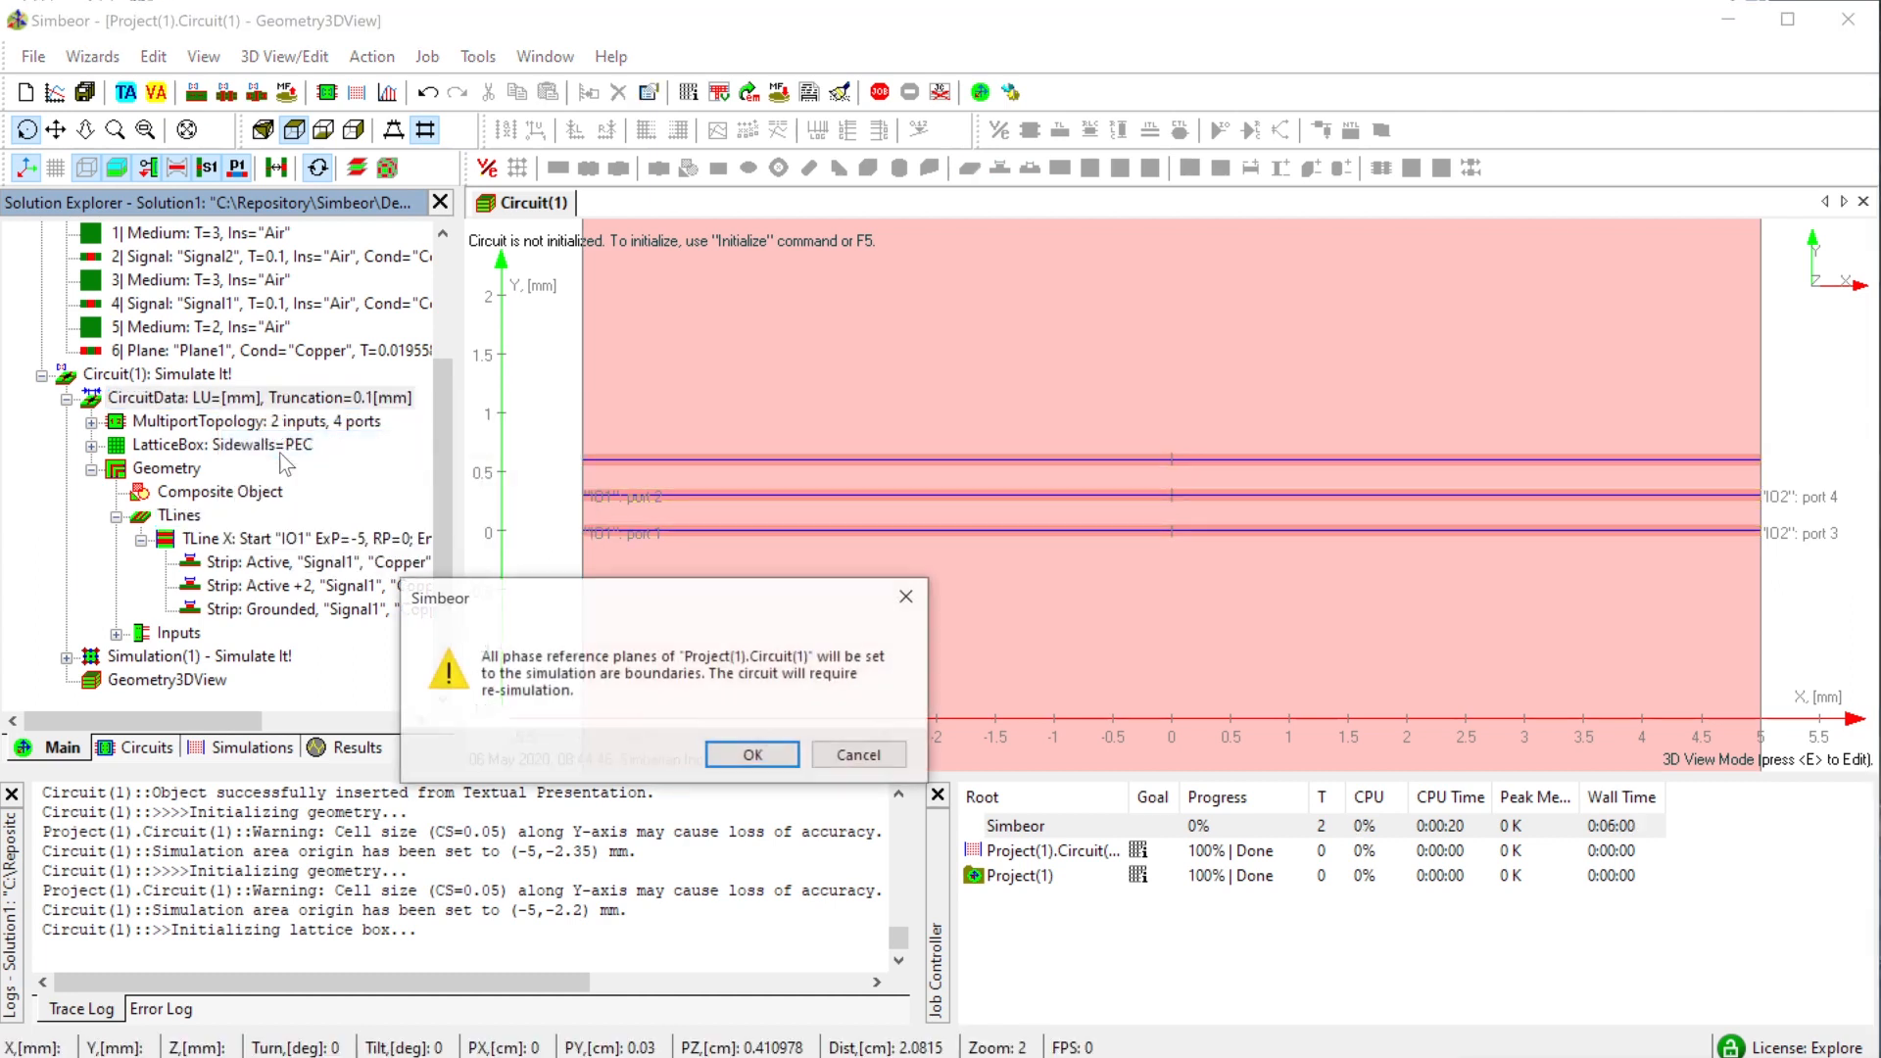
left_click(755, 755)
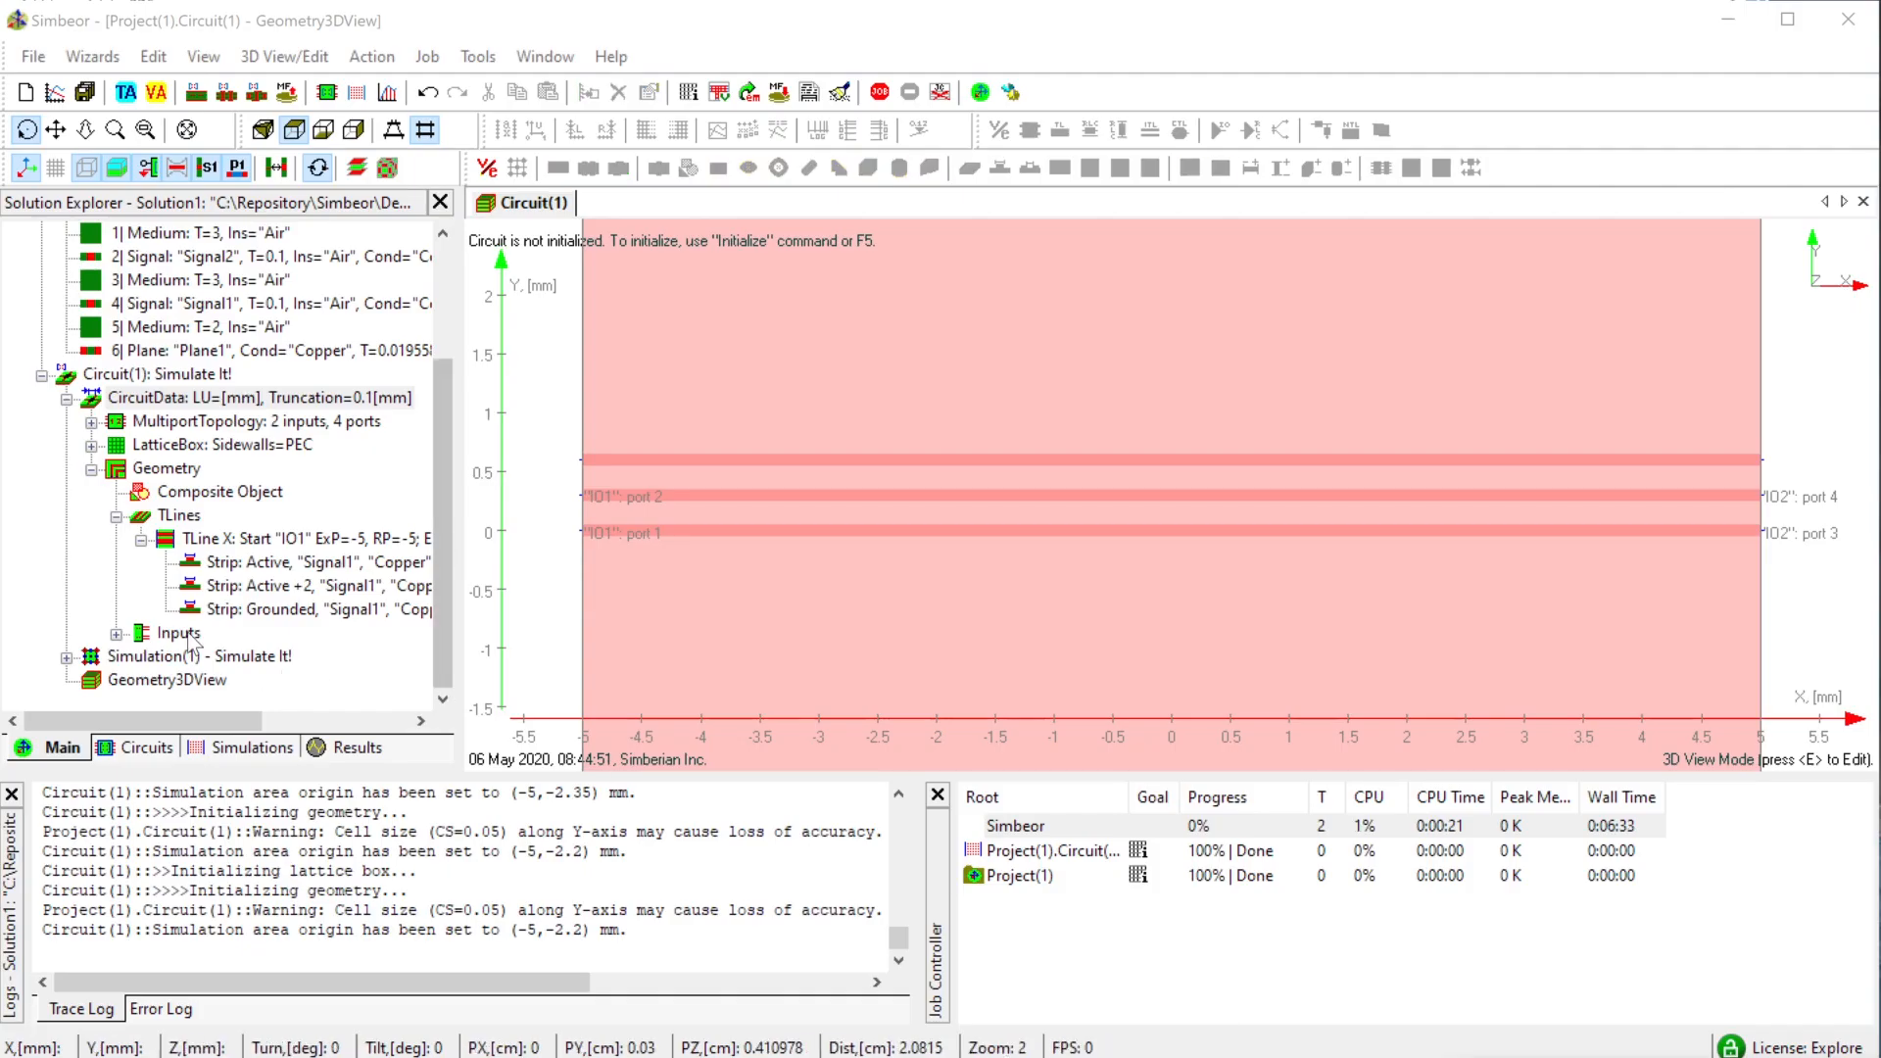
- Duplicate the "IO1" transmission line with its three strips within TLines
left_click(201, 539)
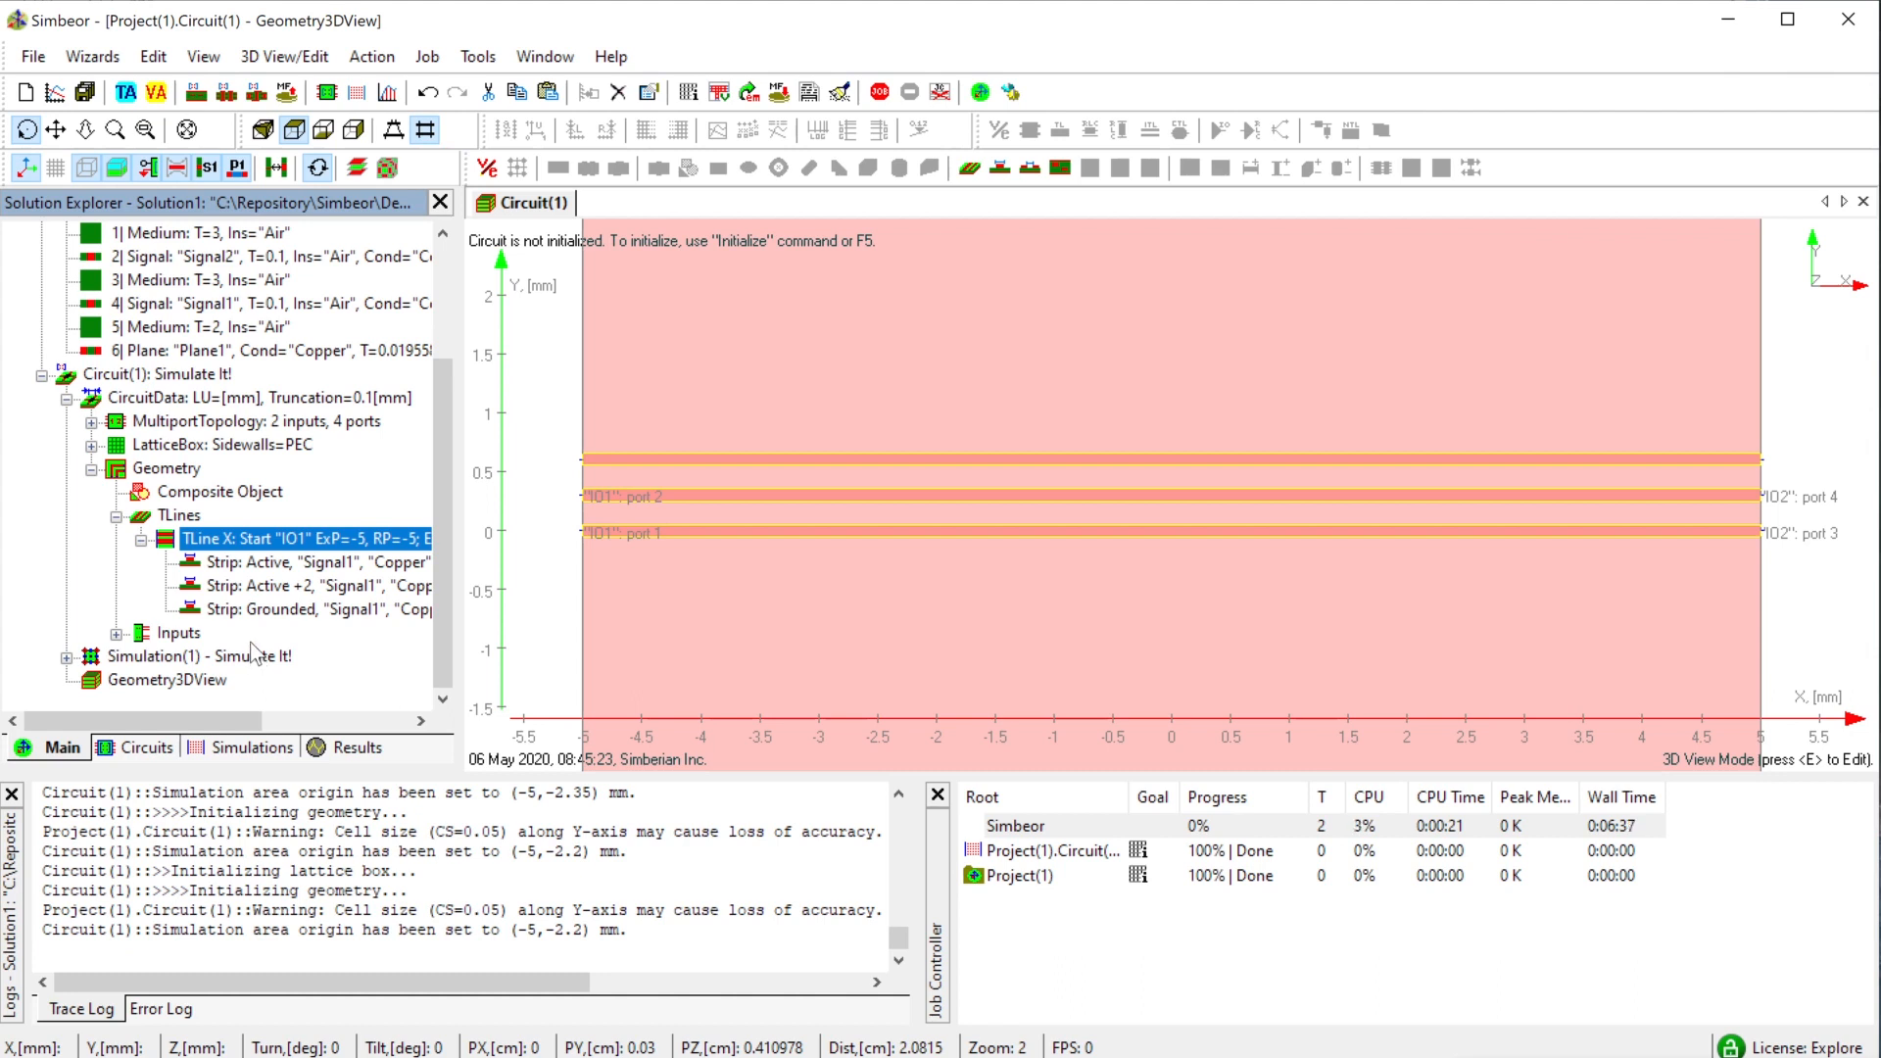
key("ctrl+c")
key("Up")
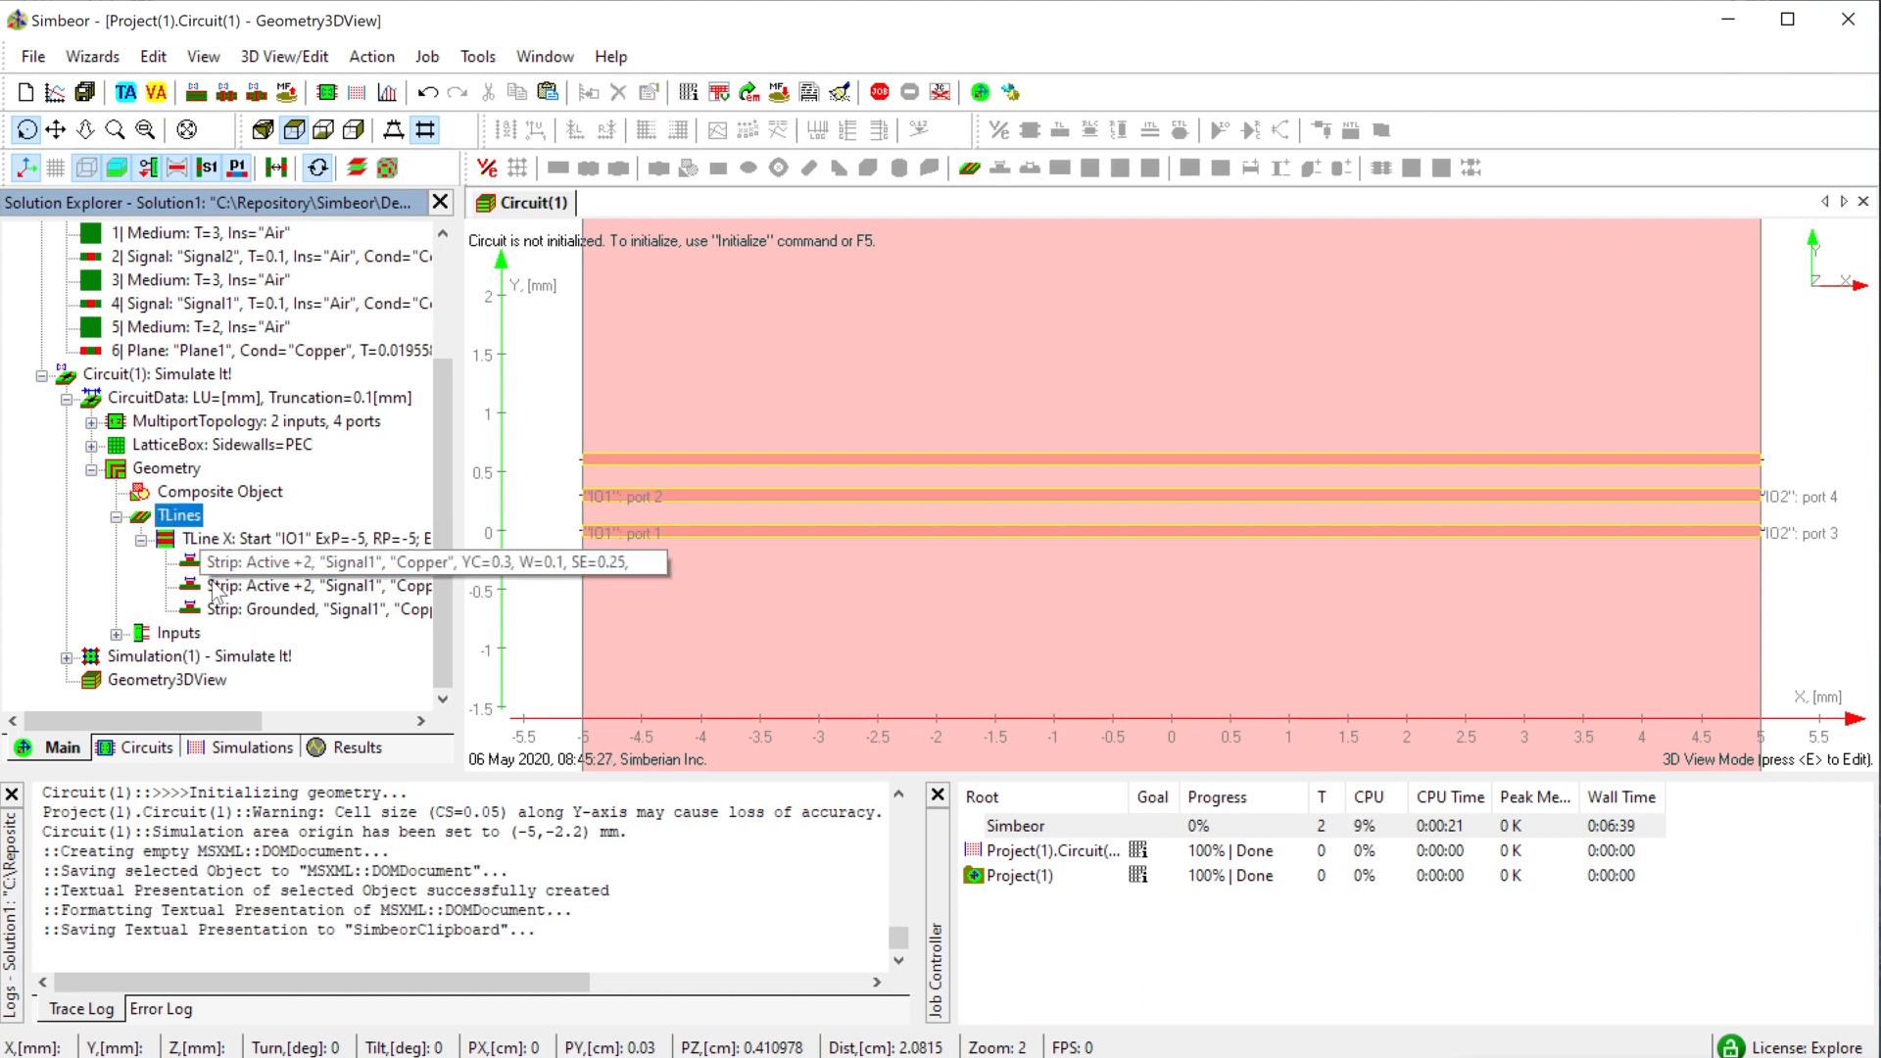
key("ctrl+v")
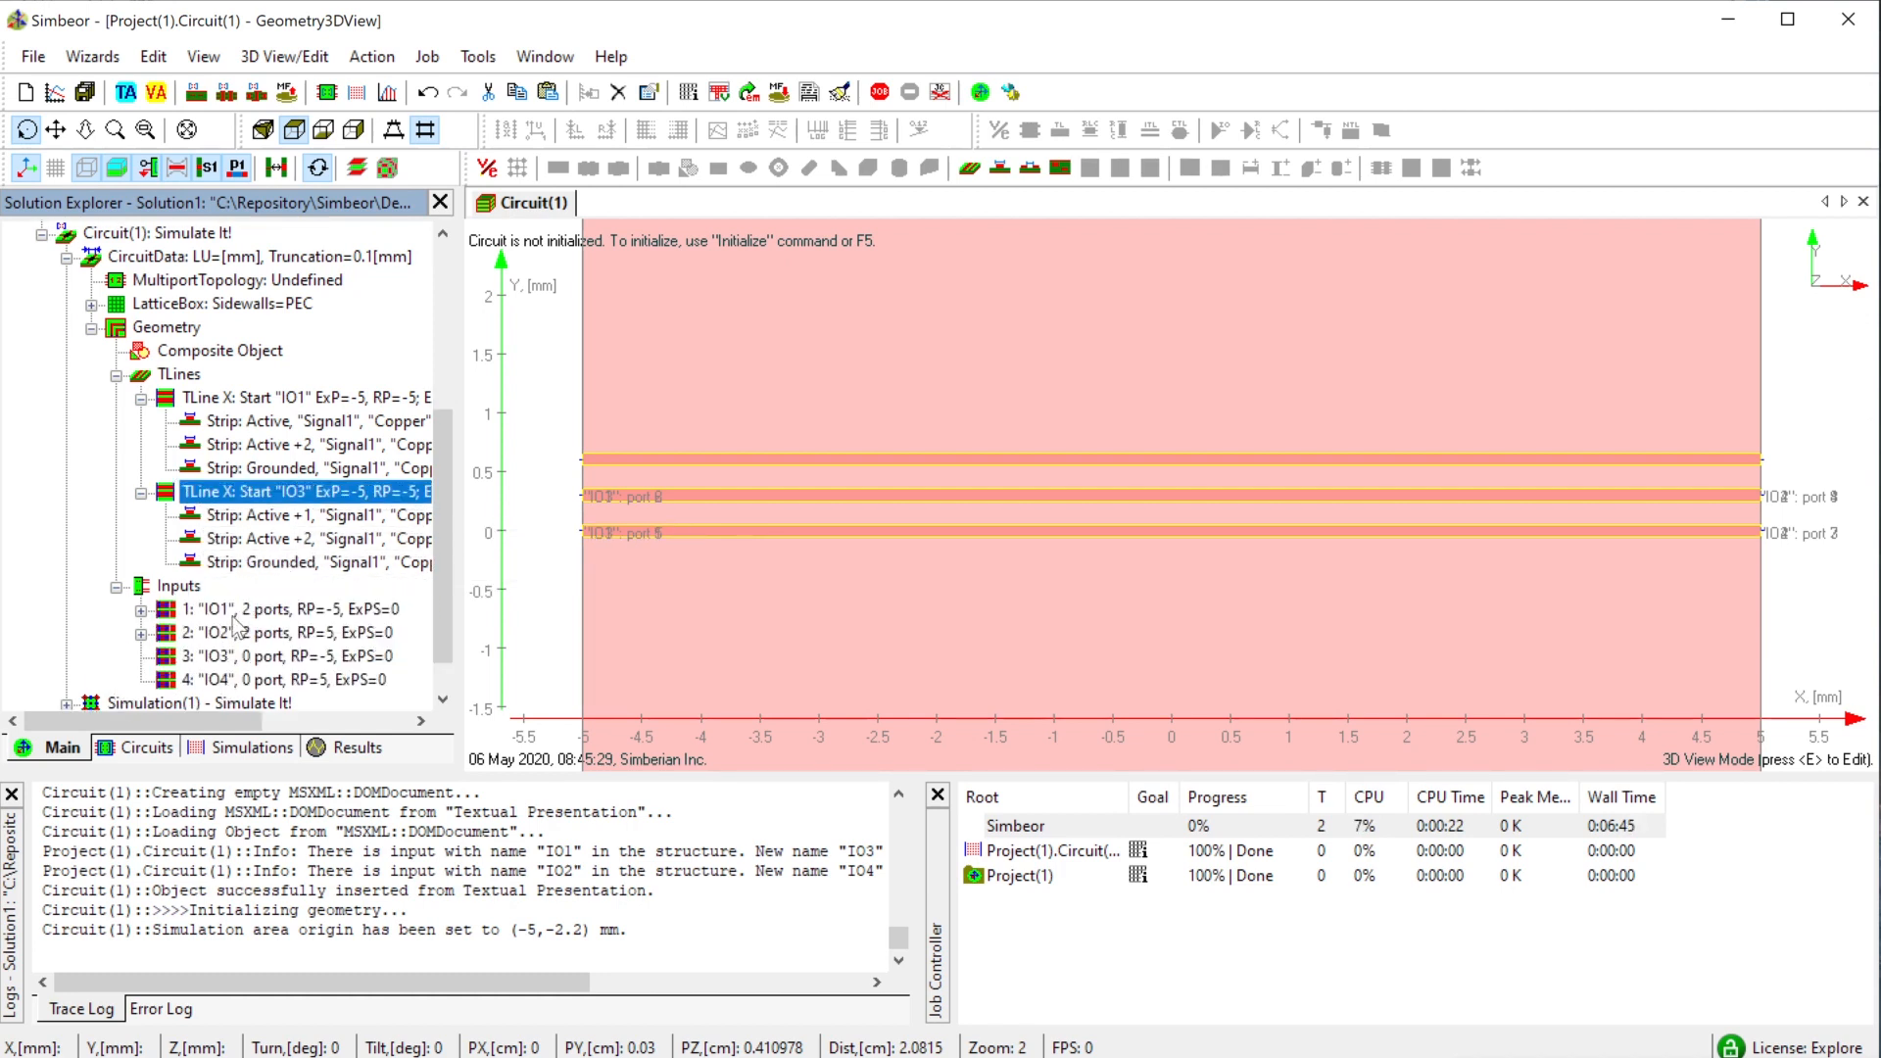
- Delete the inputs "IO2" and "IO3", and rename the remaining input "IO4" to "IO2"
left_click(220, 639)
key("Delete")
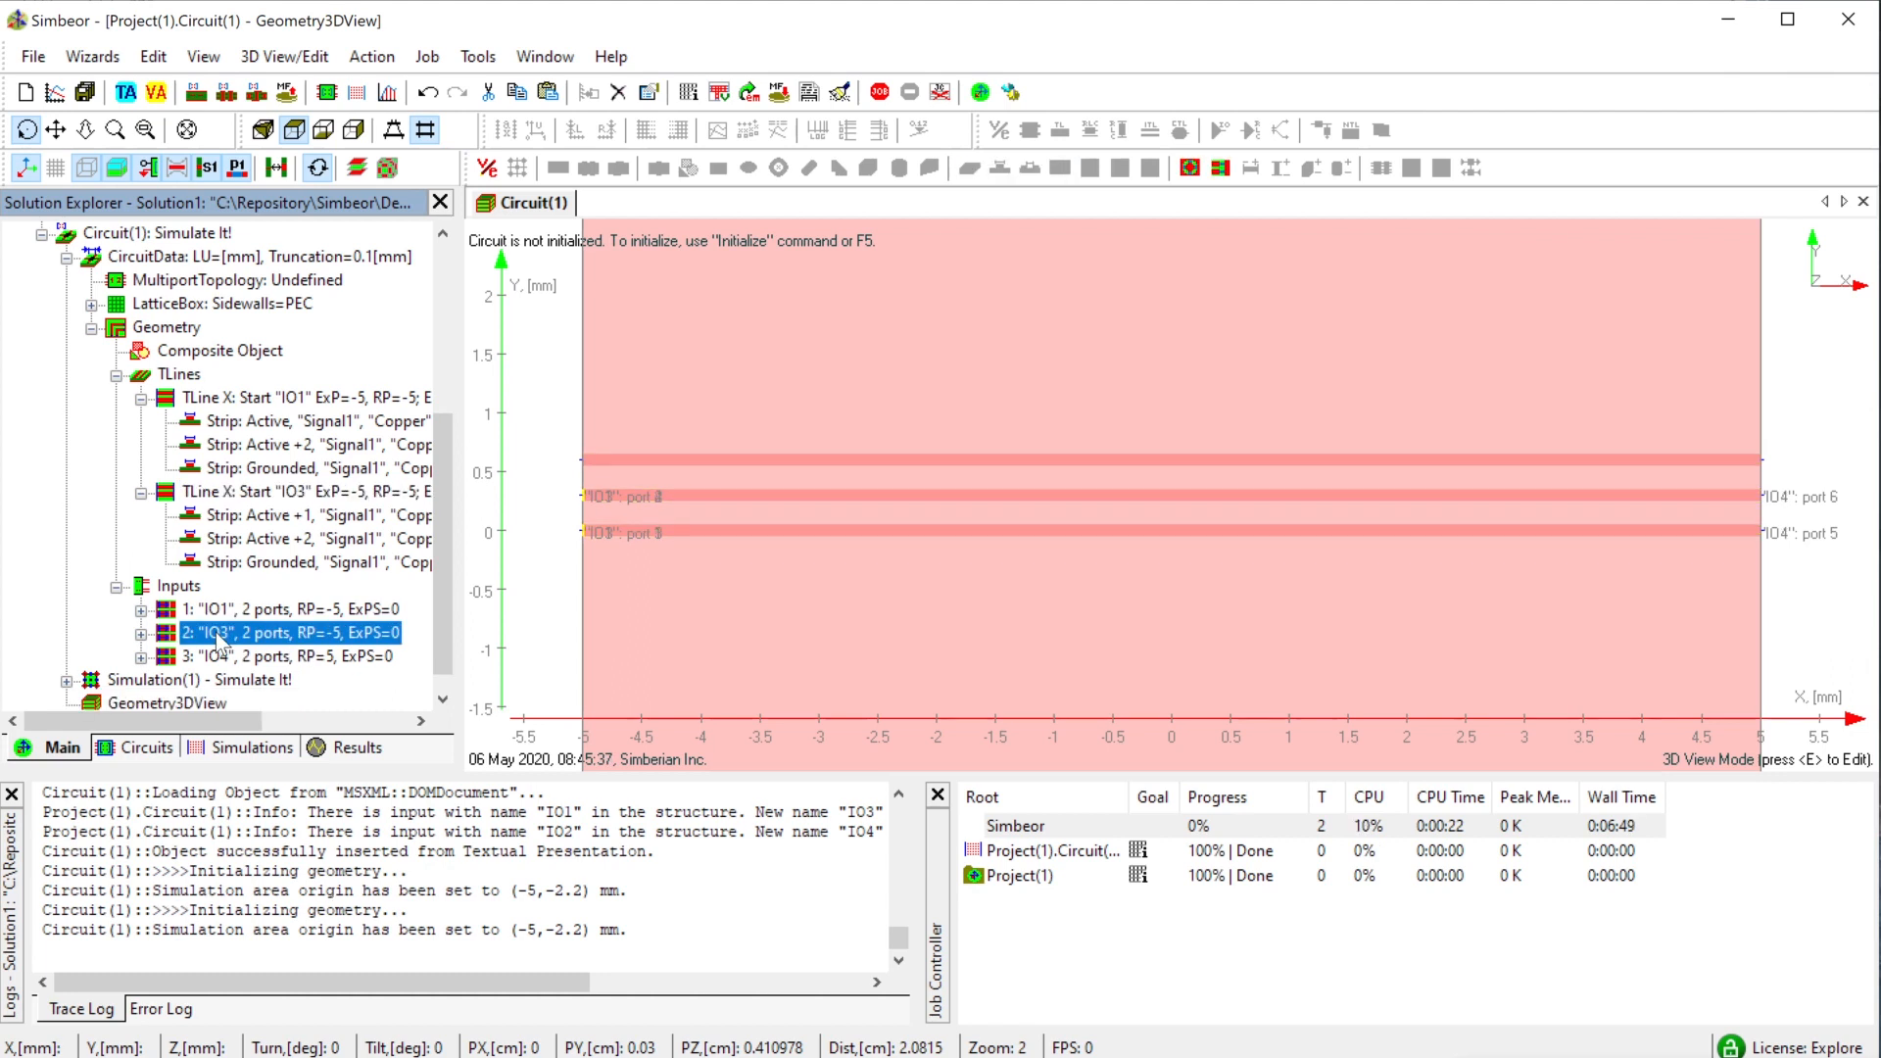
key("Delete")
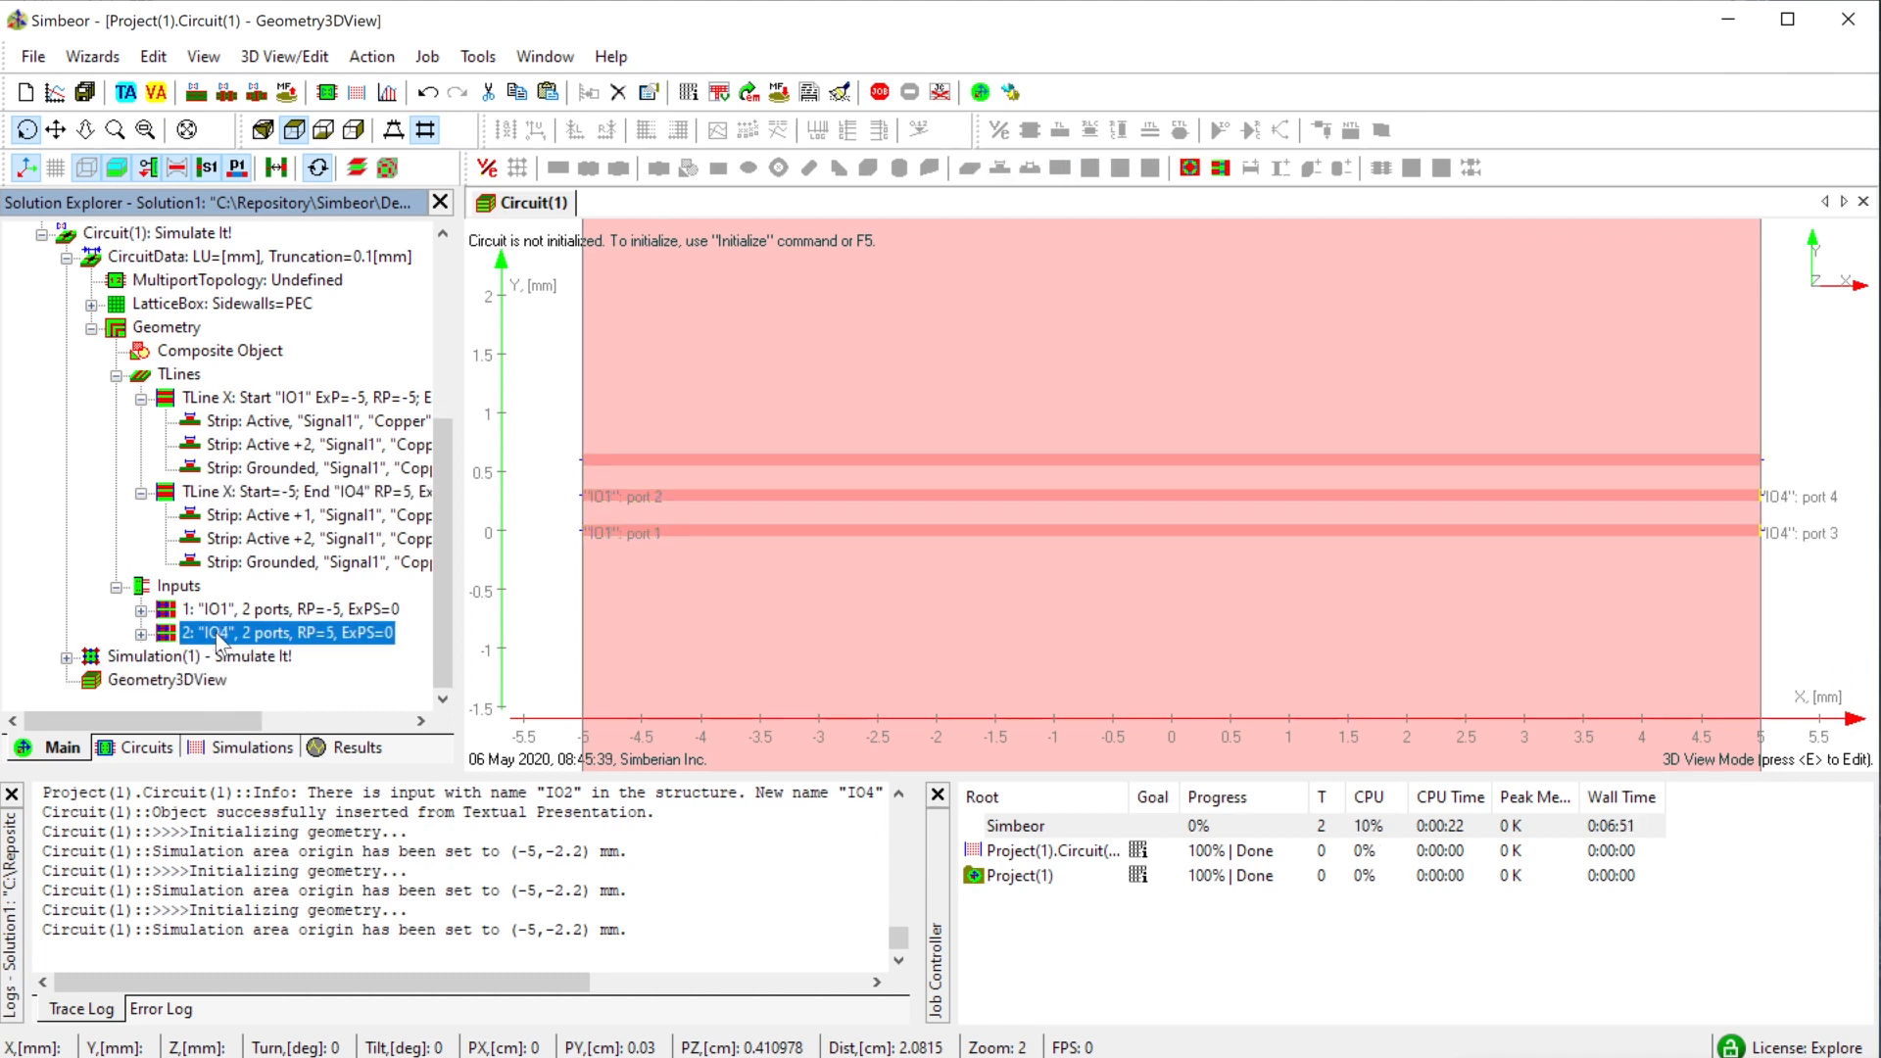
double_click(220, 639)
left_click(762, 278)
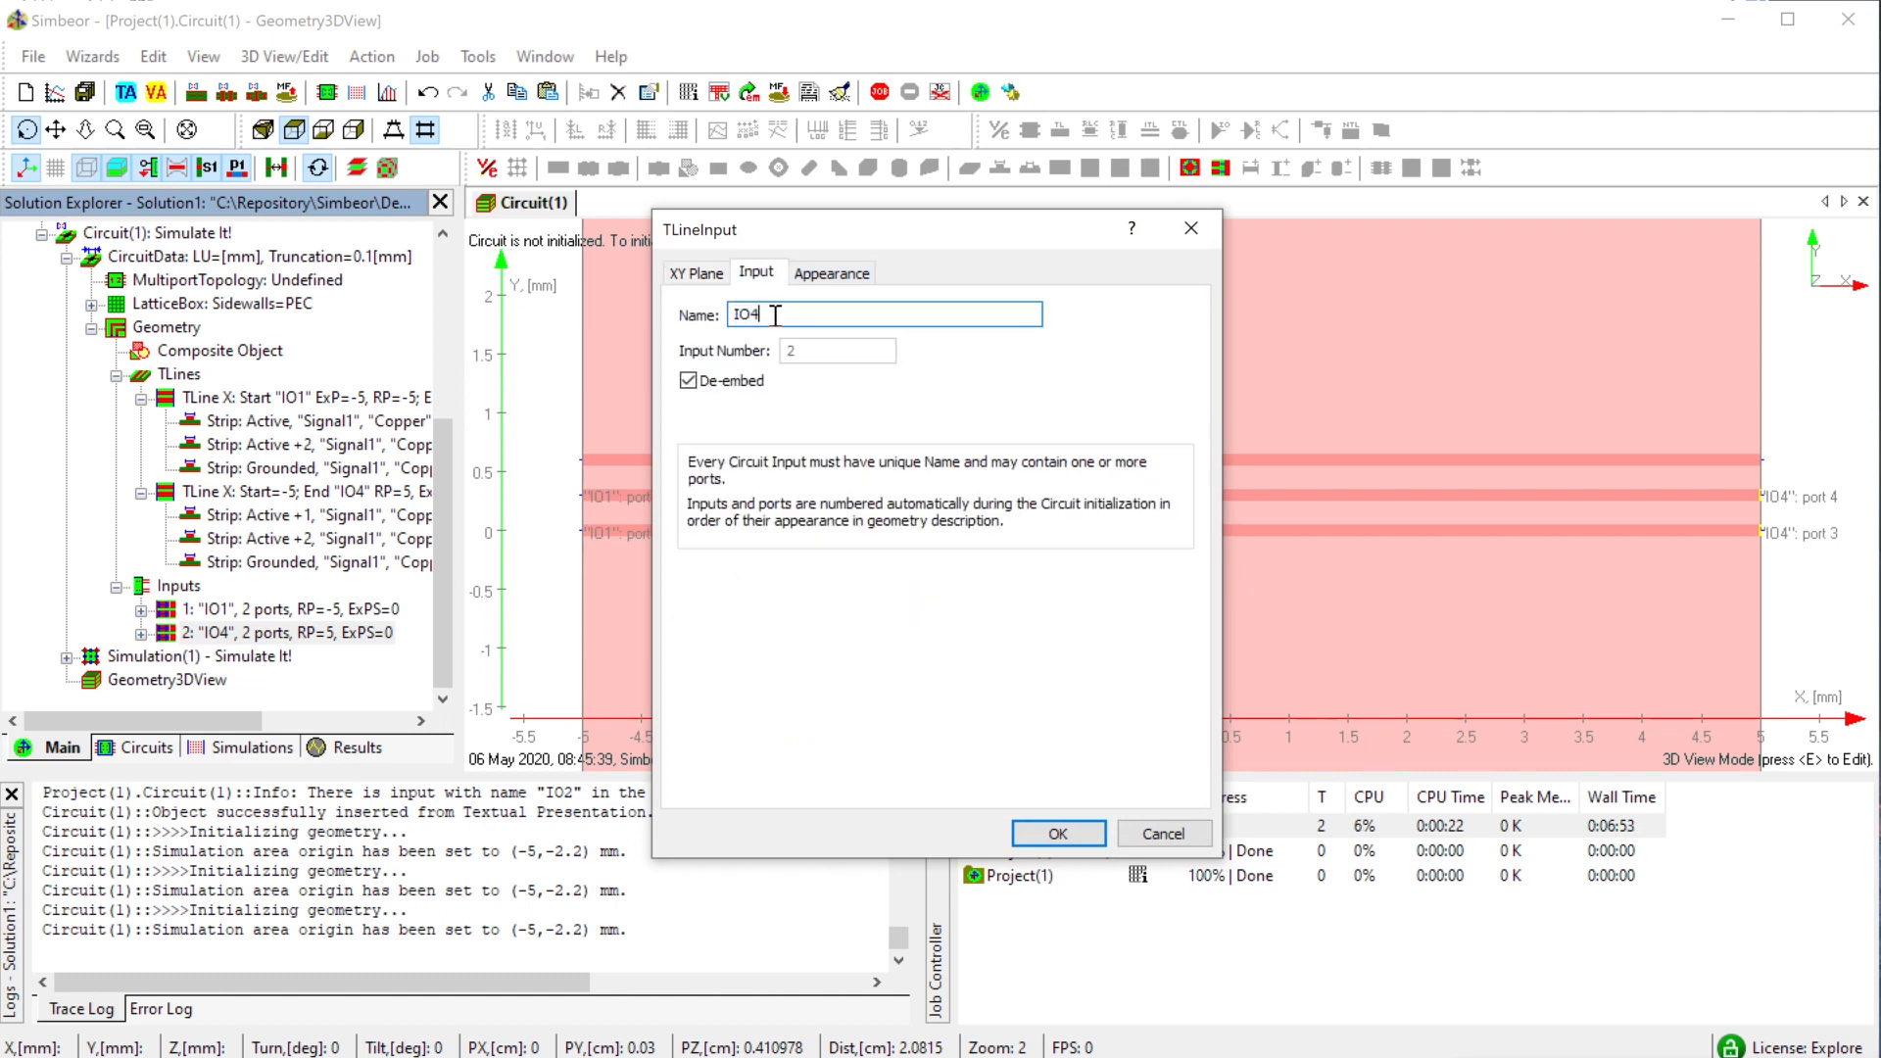
left_click(1060, 831)
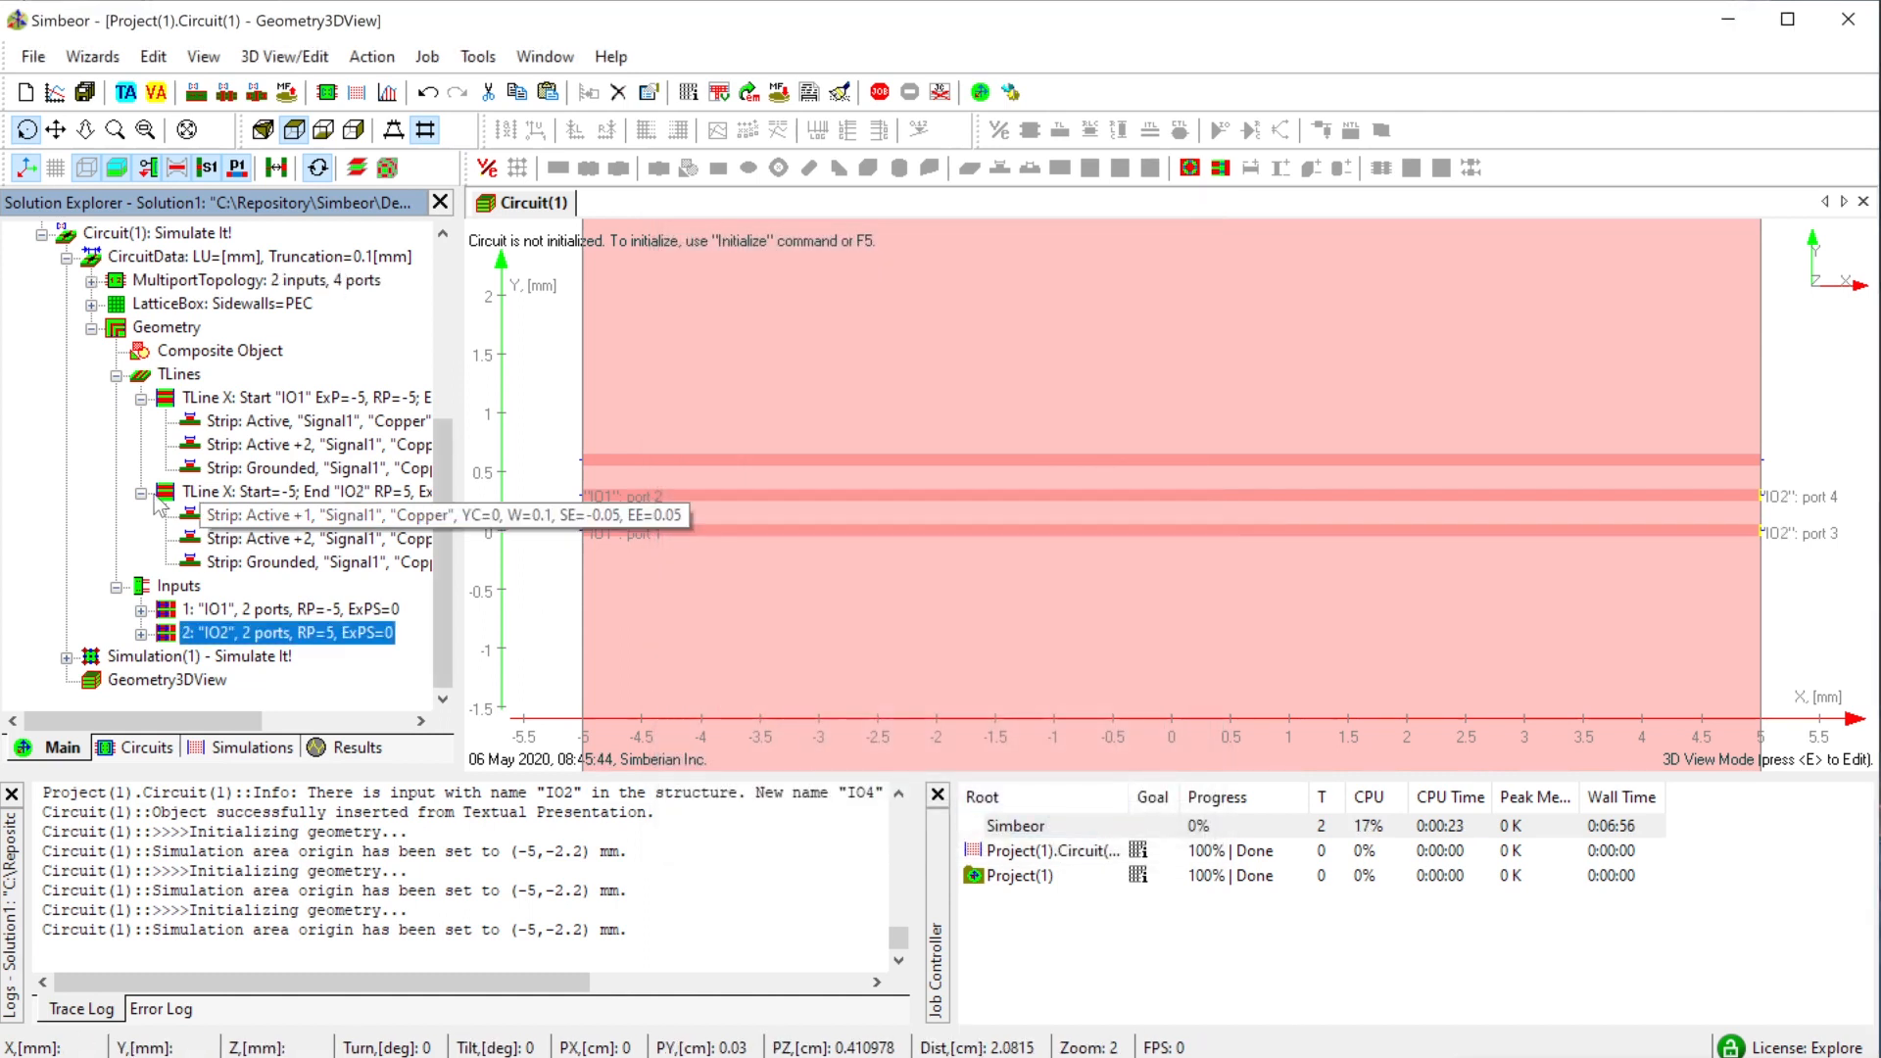
- Shorten the "IO1" transmission line in editor mode by moving its end to X = -2 mm
left_click(254, 401)
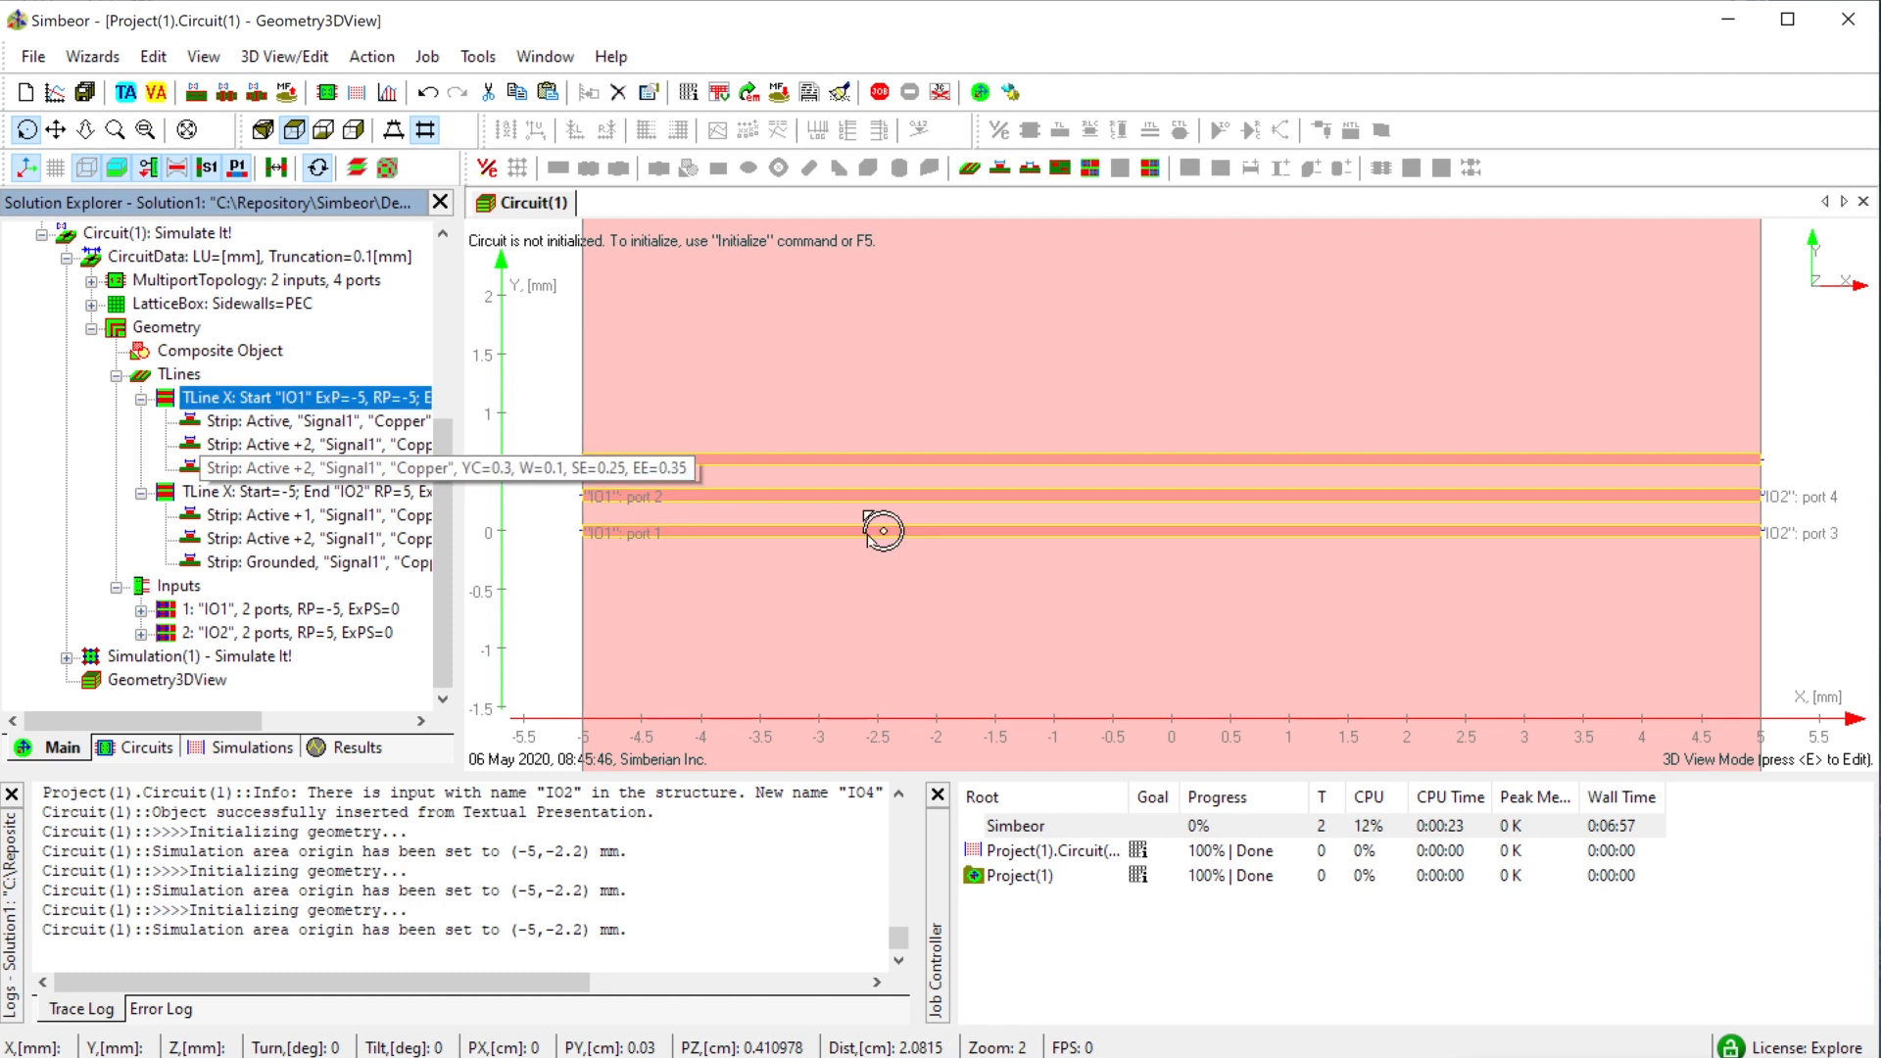
left_click(1746, 607)
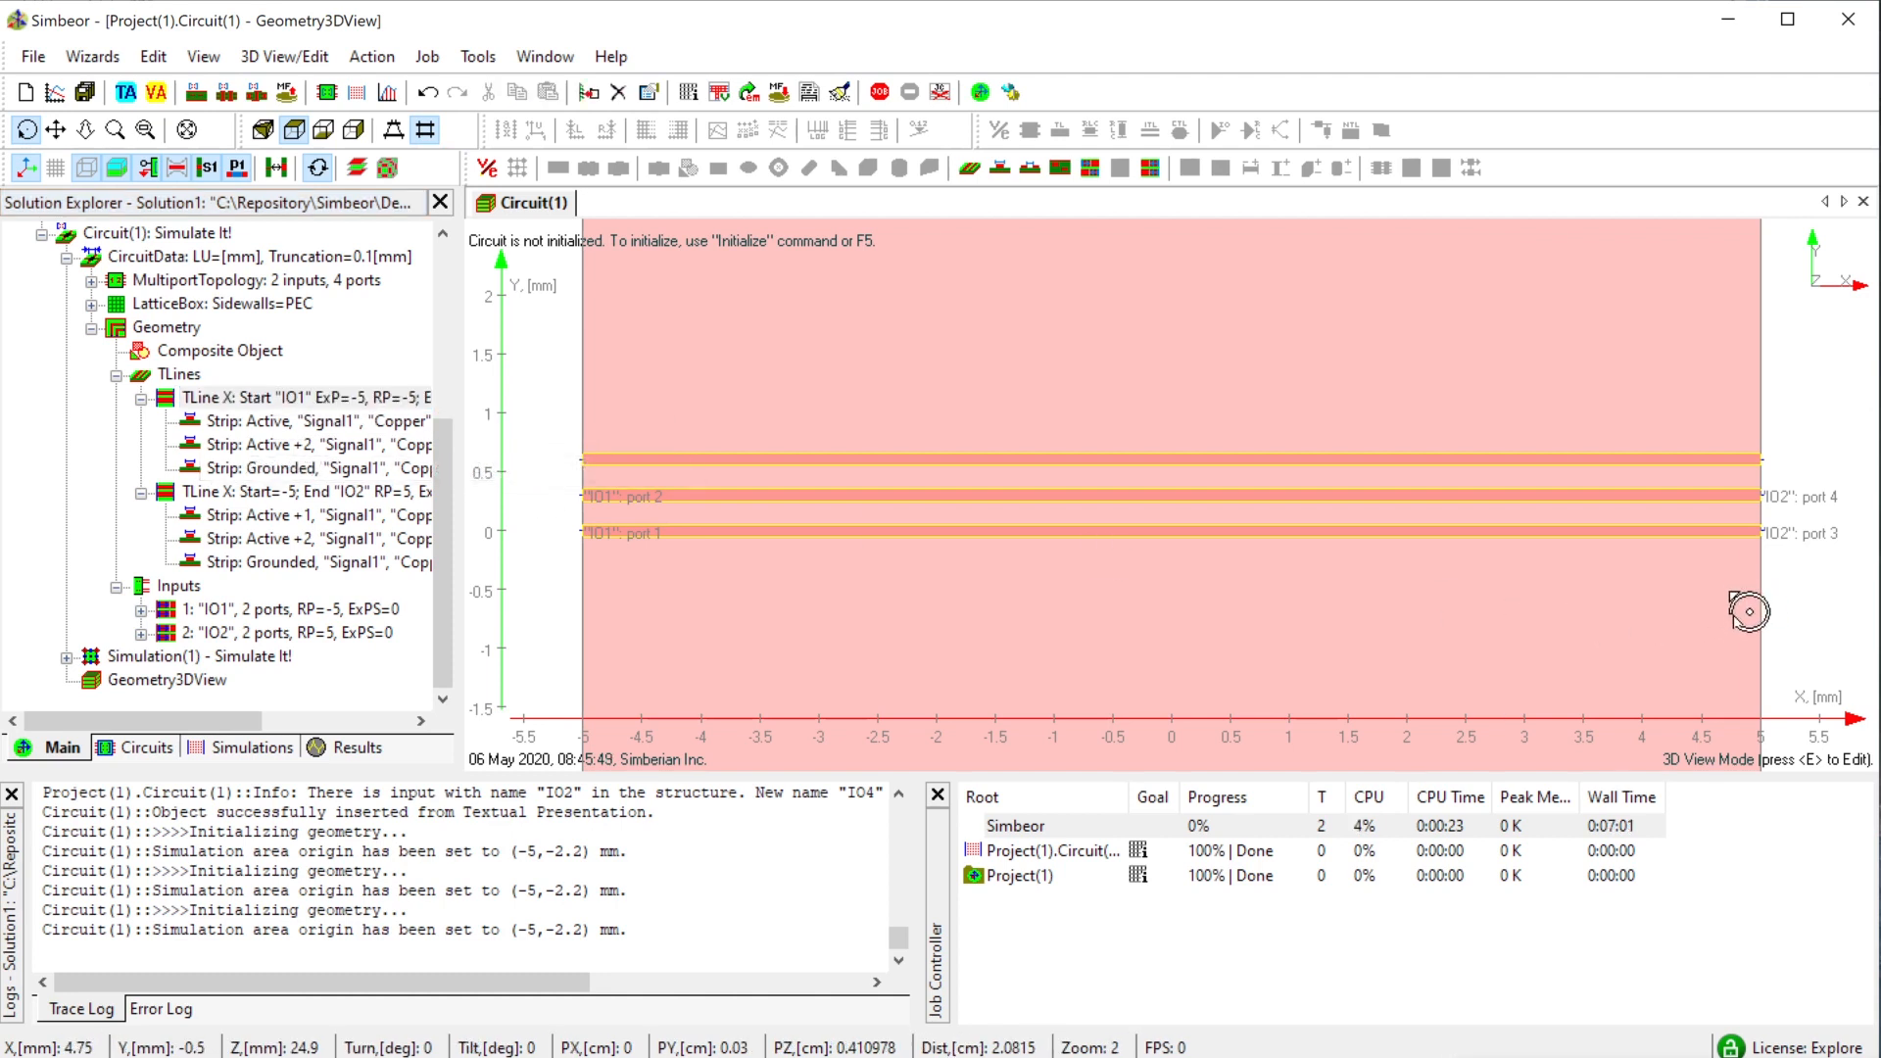
key("e")
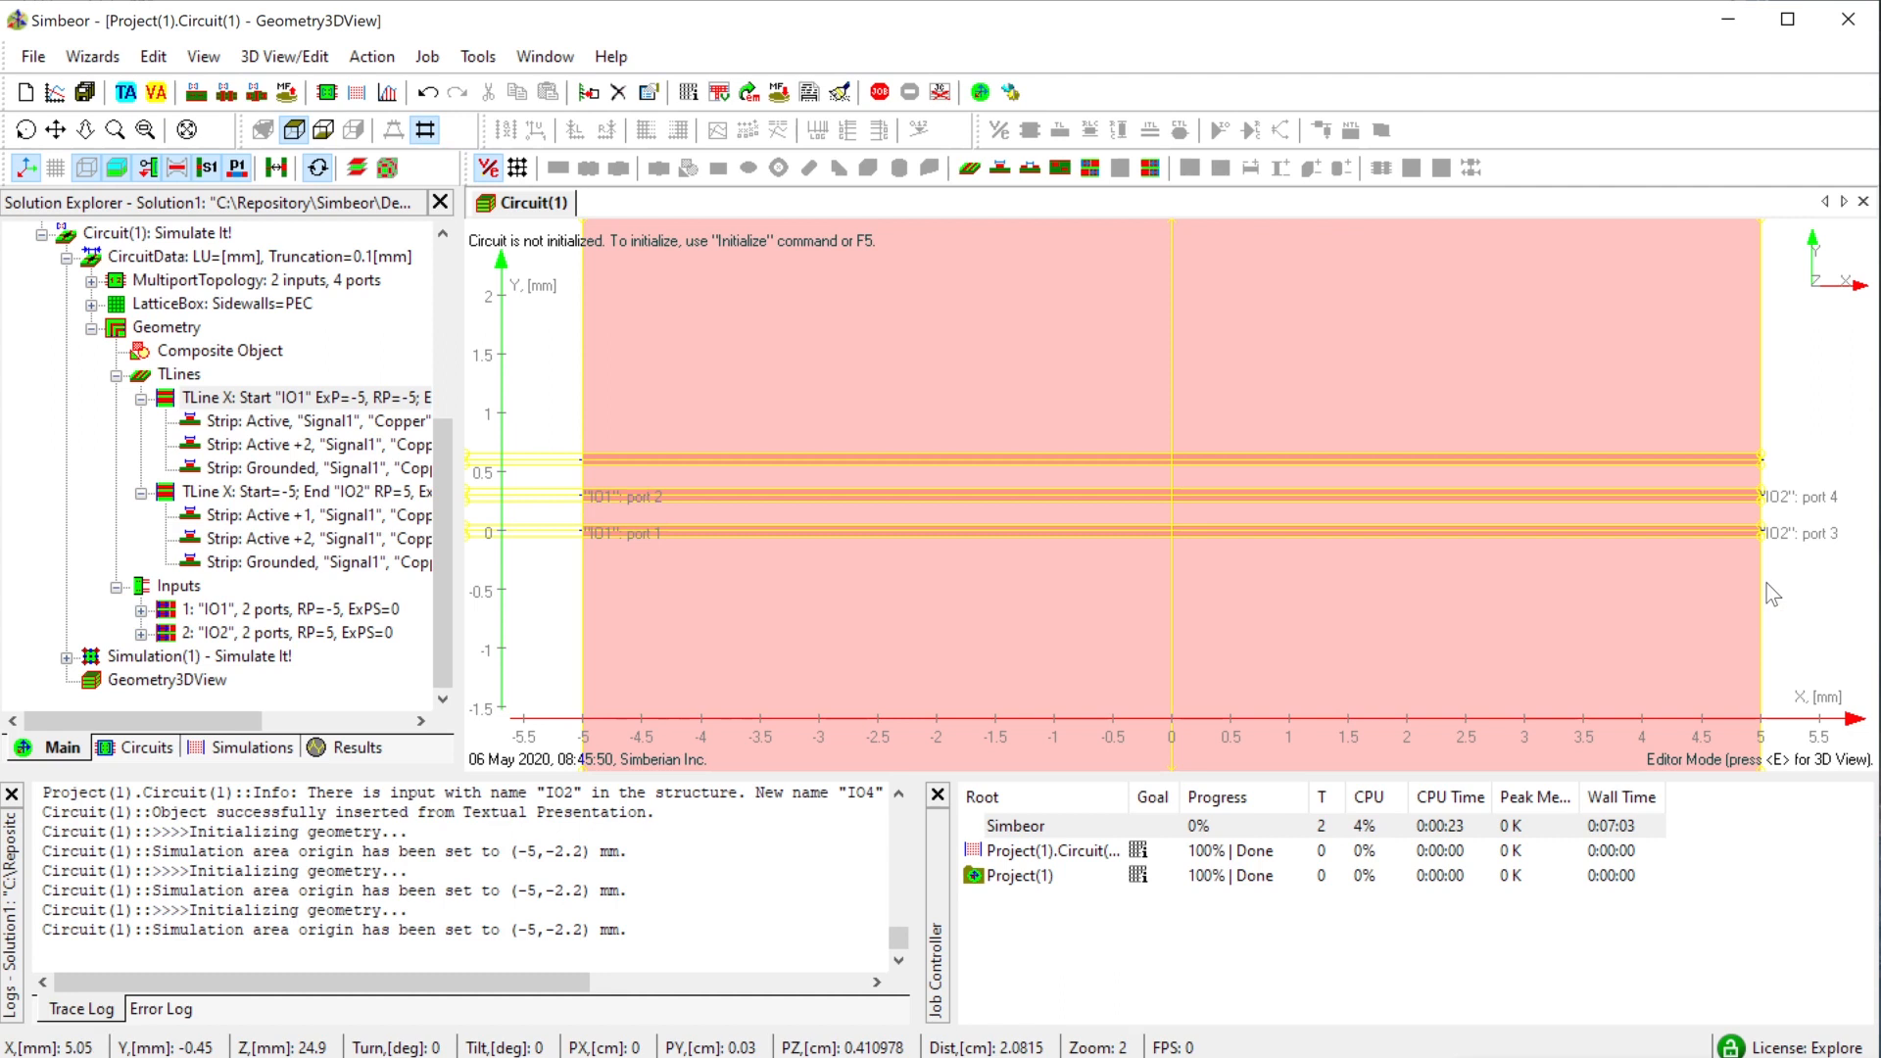
left_click(1752, 583)
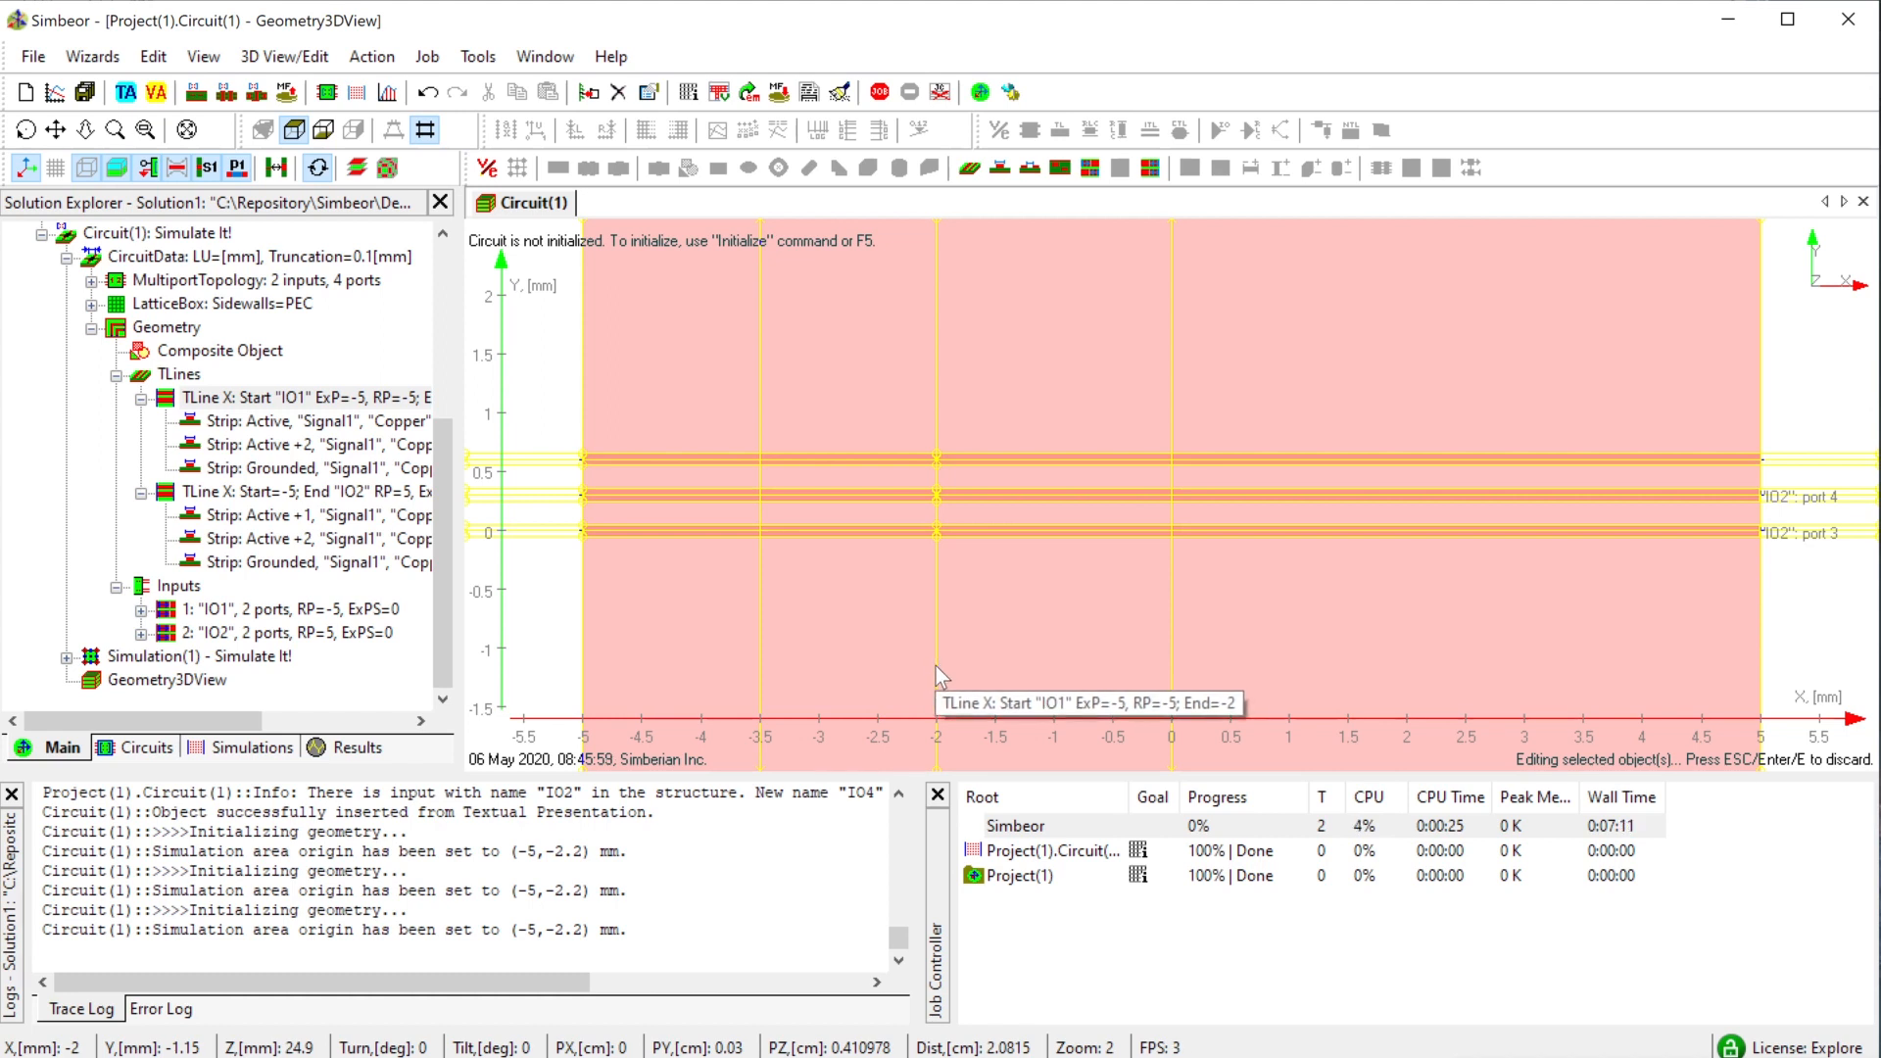
left_click(937, 667)
- Examine the end of the shortened line against the lattice grid, with the grid shown only temporarily
left_click(56, 172)
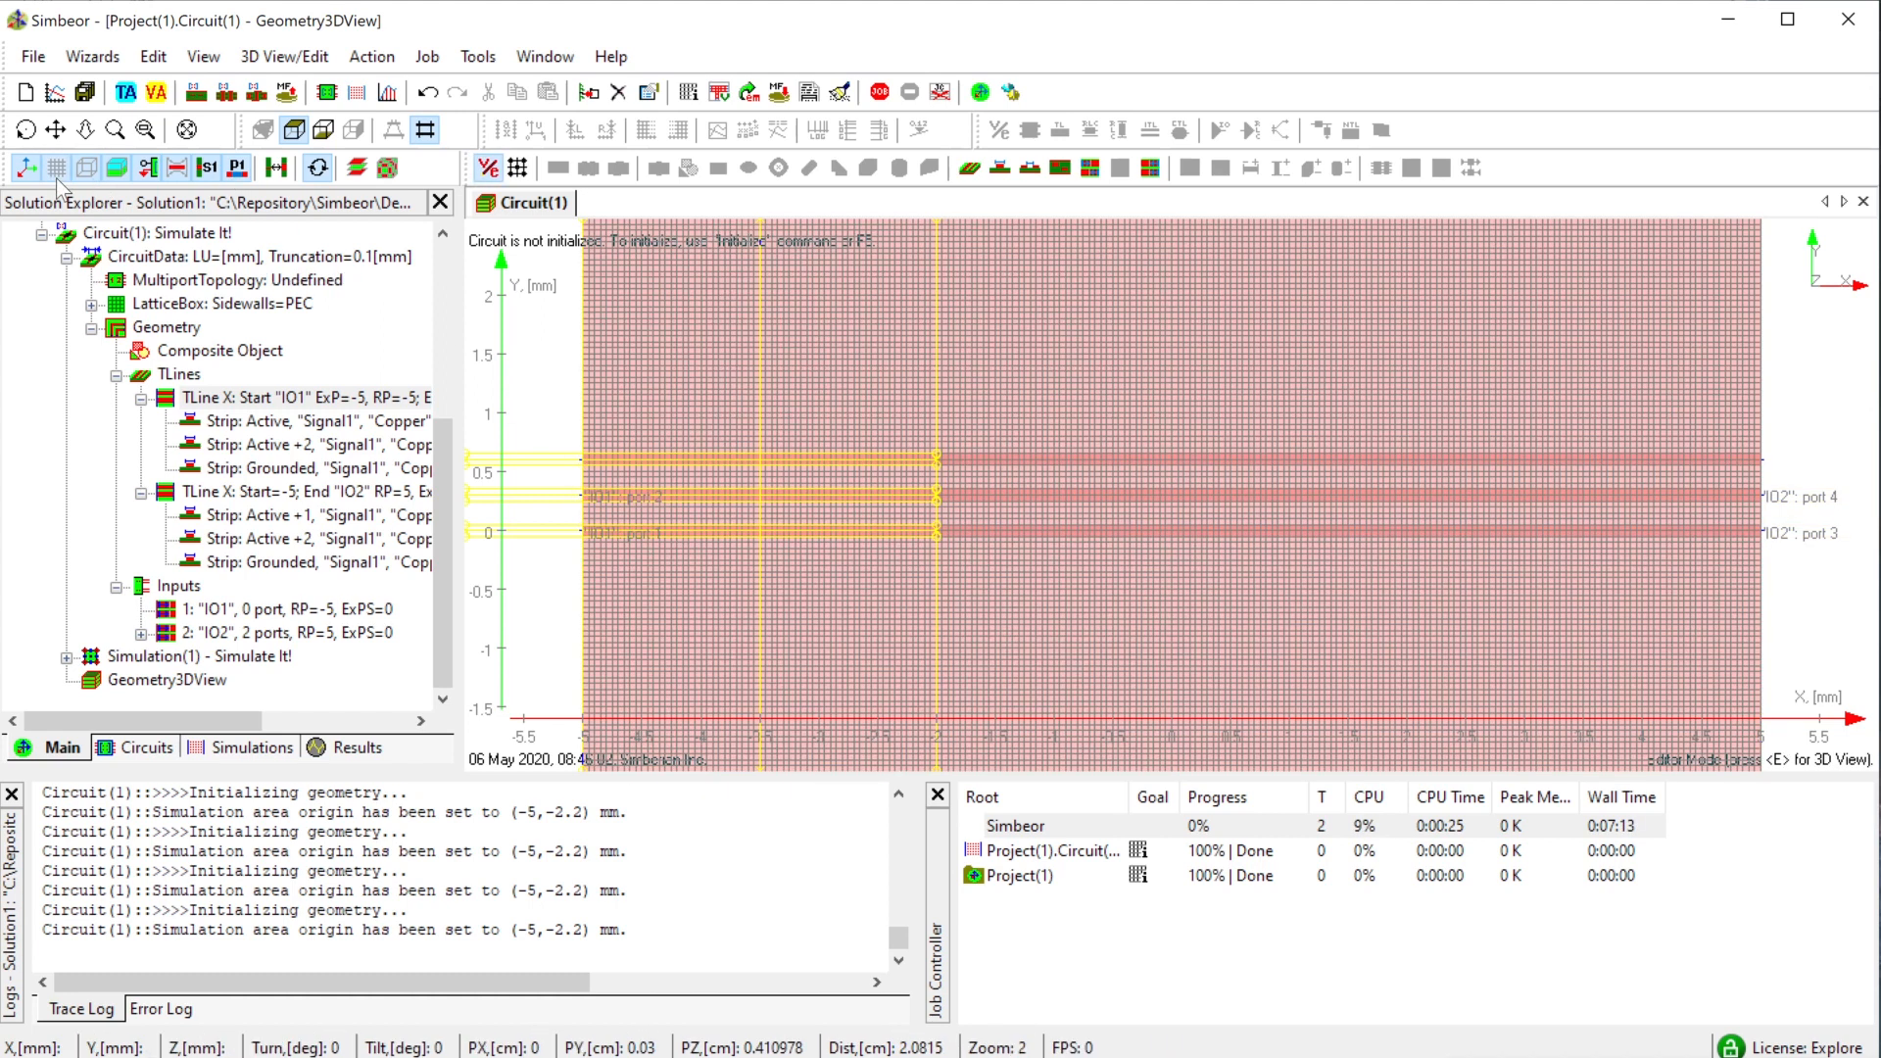
scroll(984, 608, "up", 2)
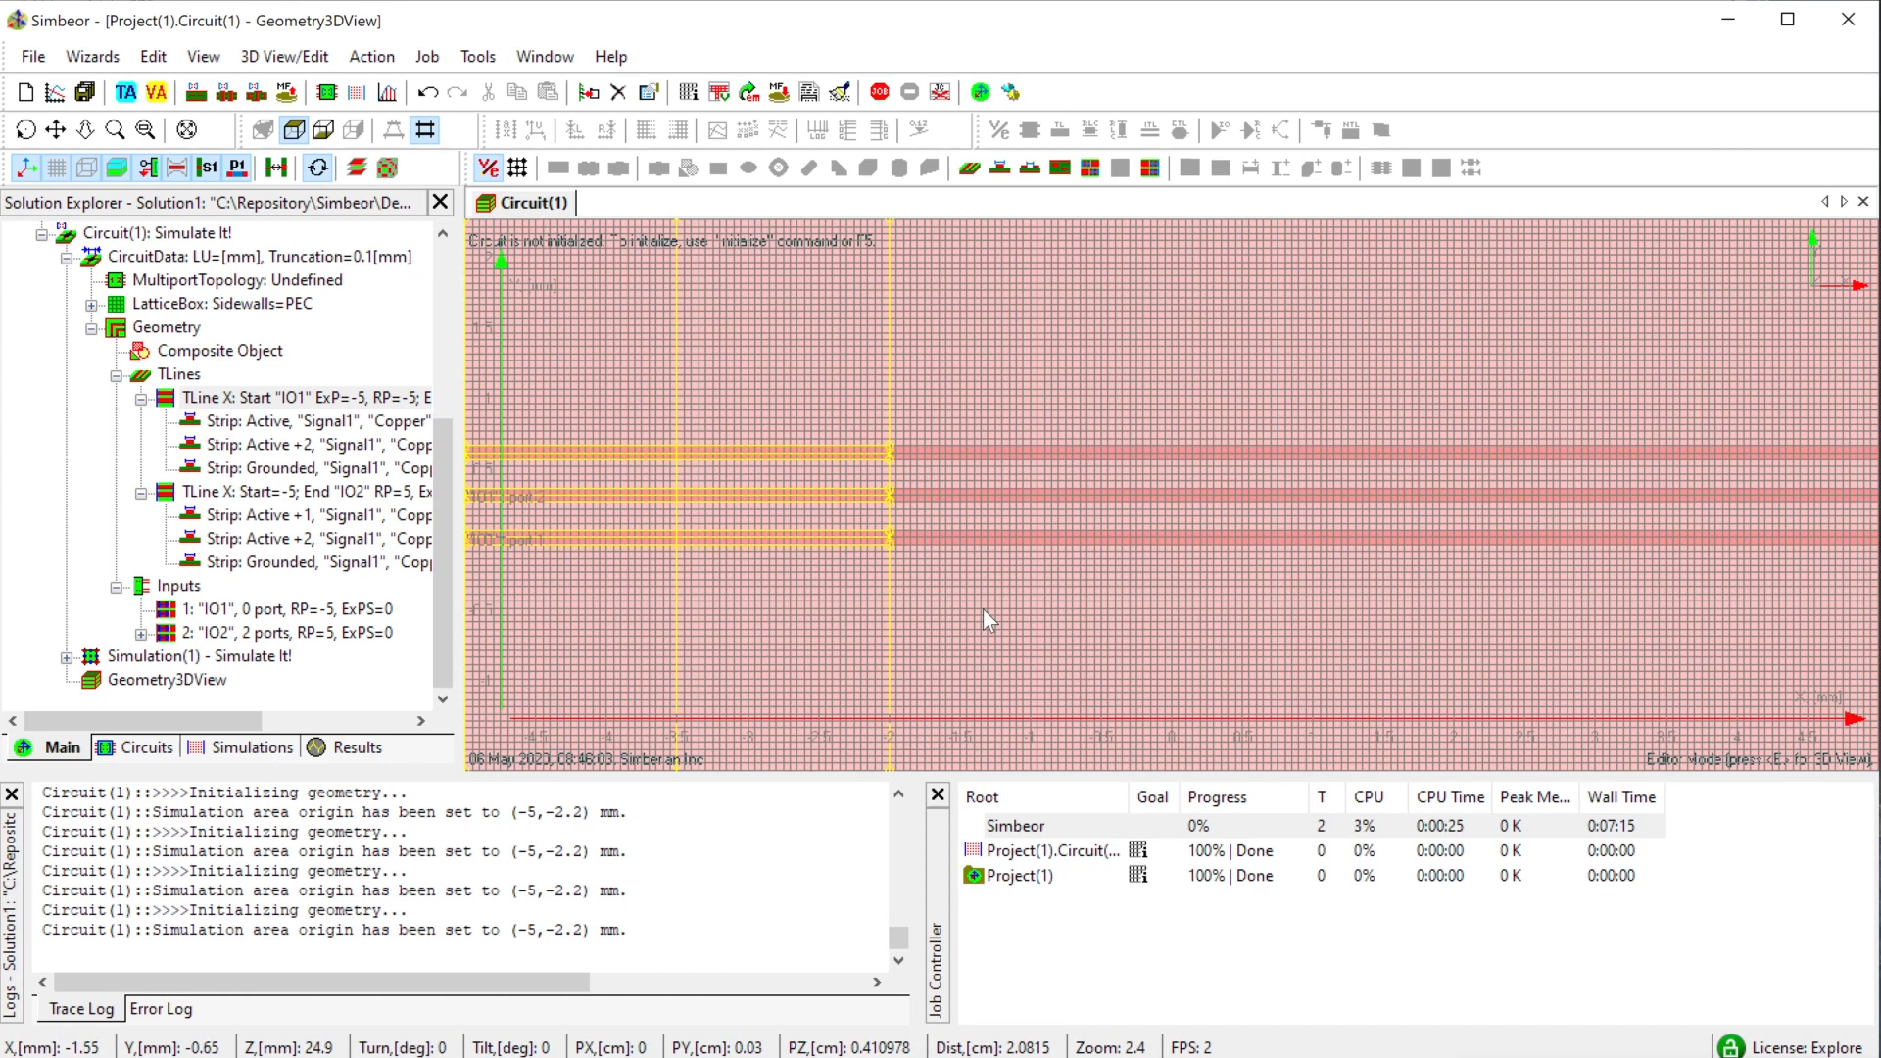
left_click(56, 166)
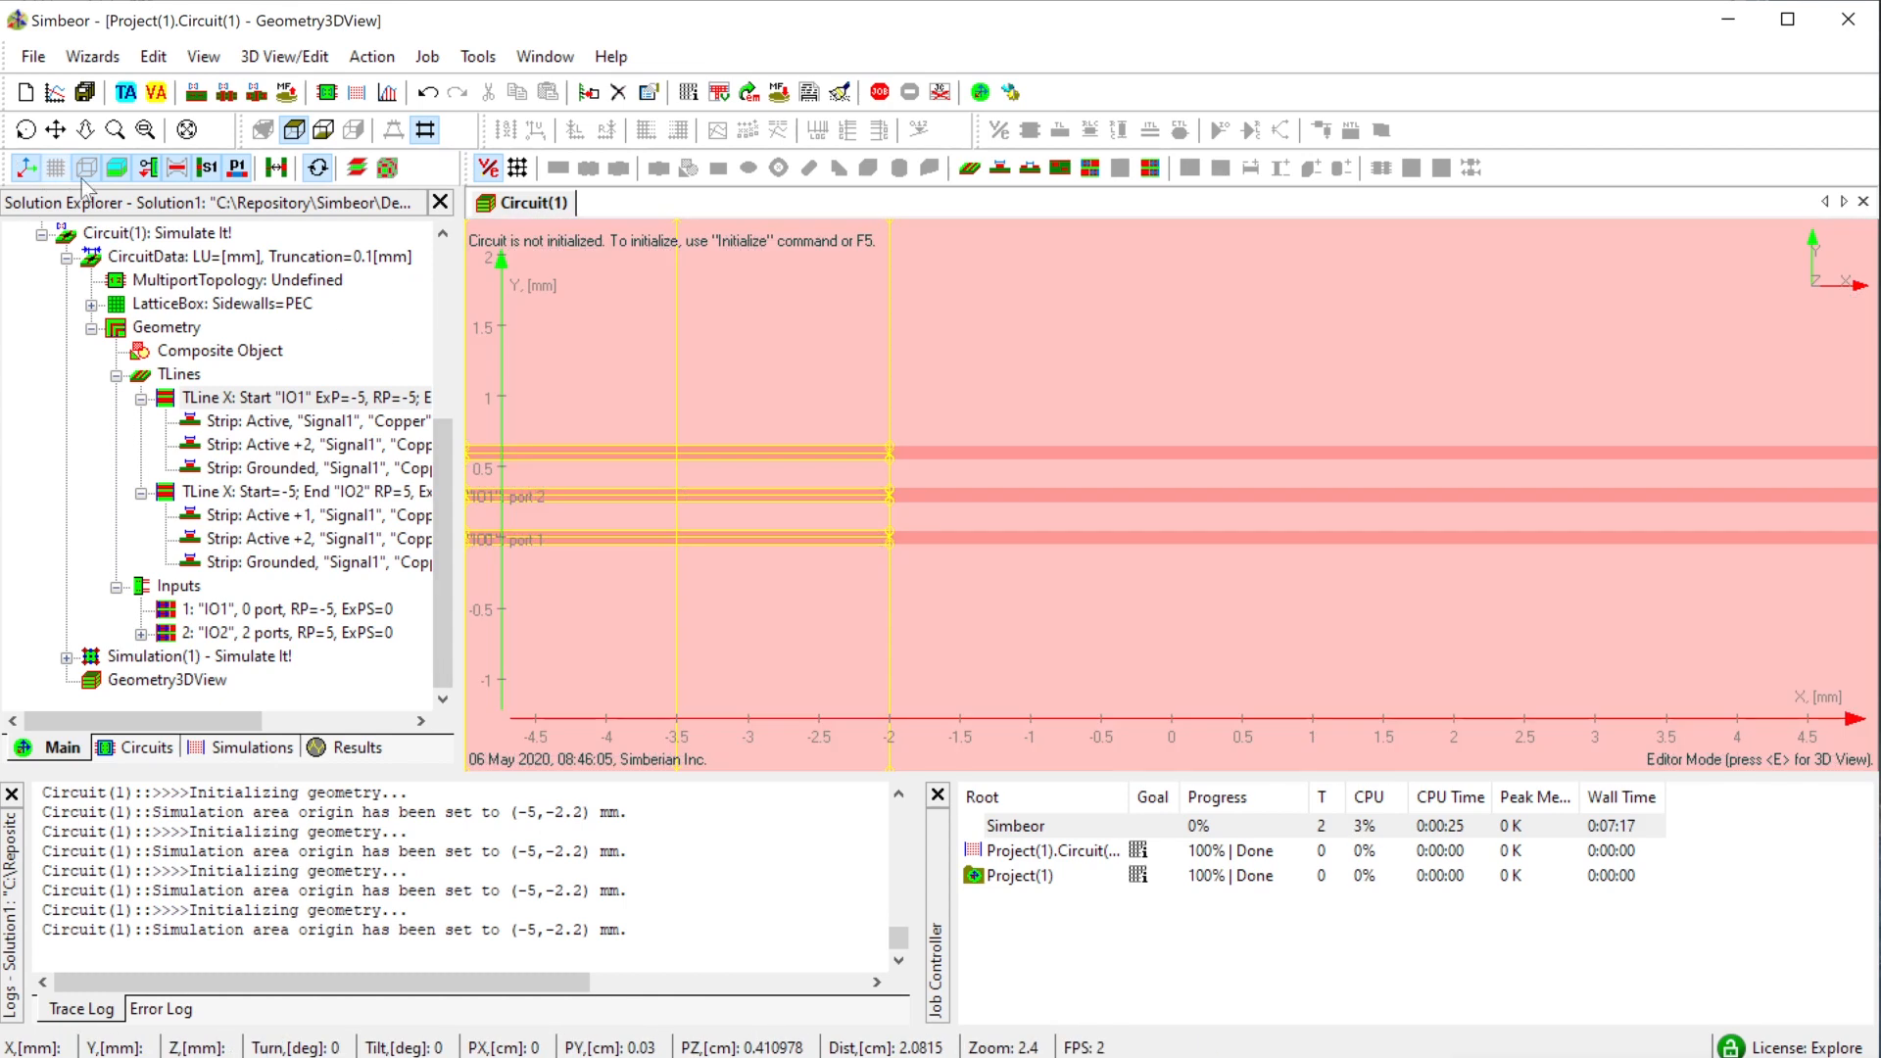
scroll(714, 566, "down", 1)
scroll(715, 567, "up", 1)
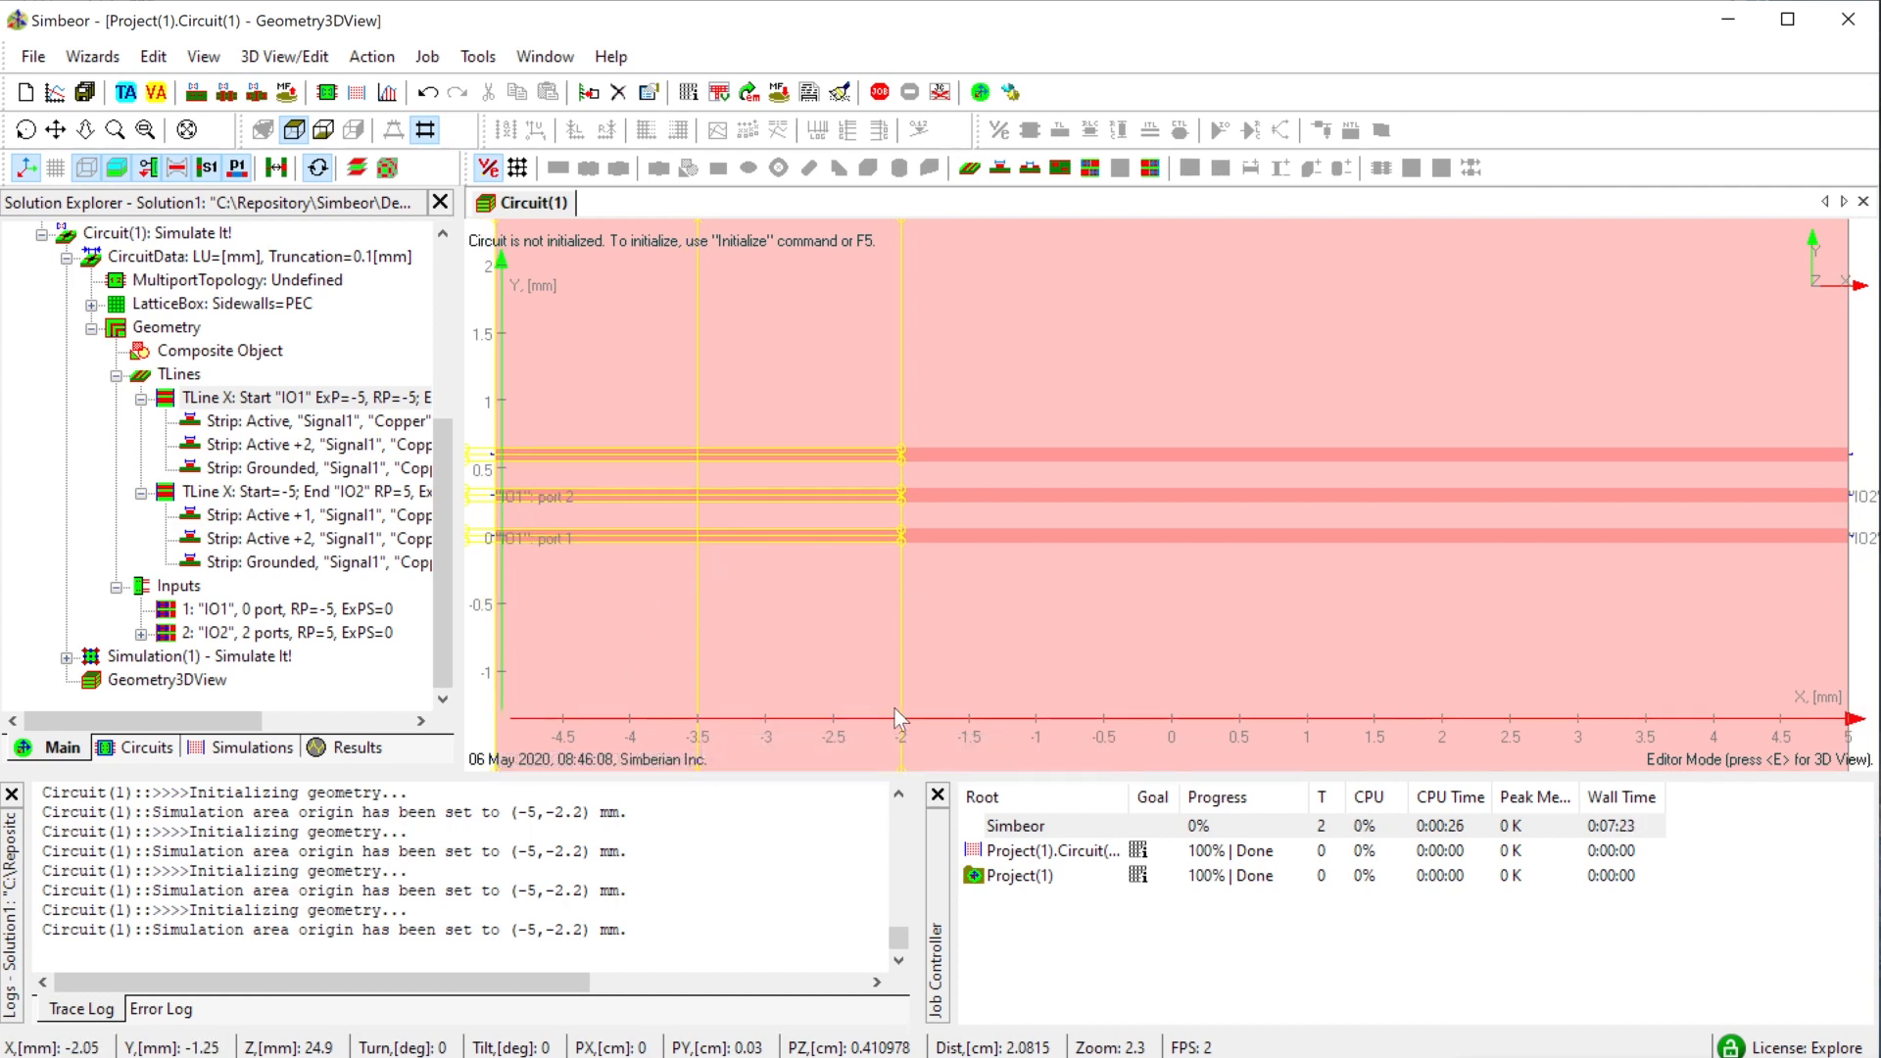
scroll(874, 686, "down", 2)
scroll(874, 686, "down", 1)
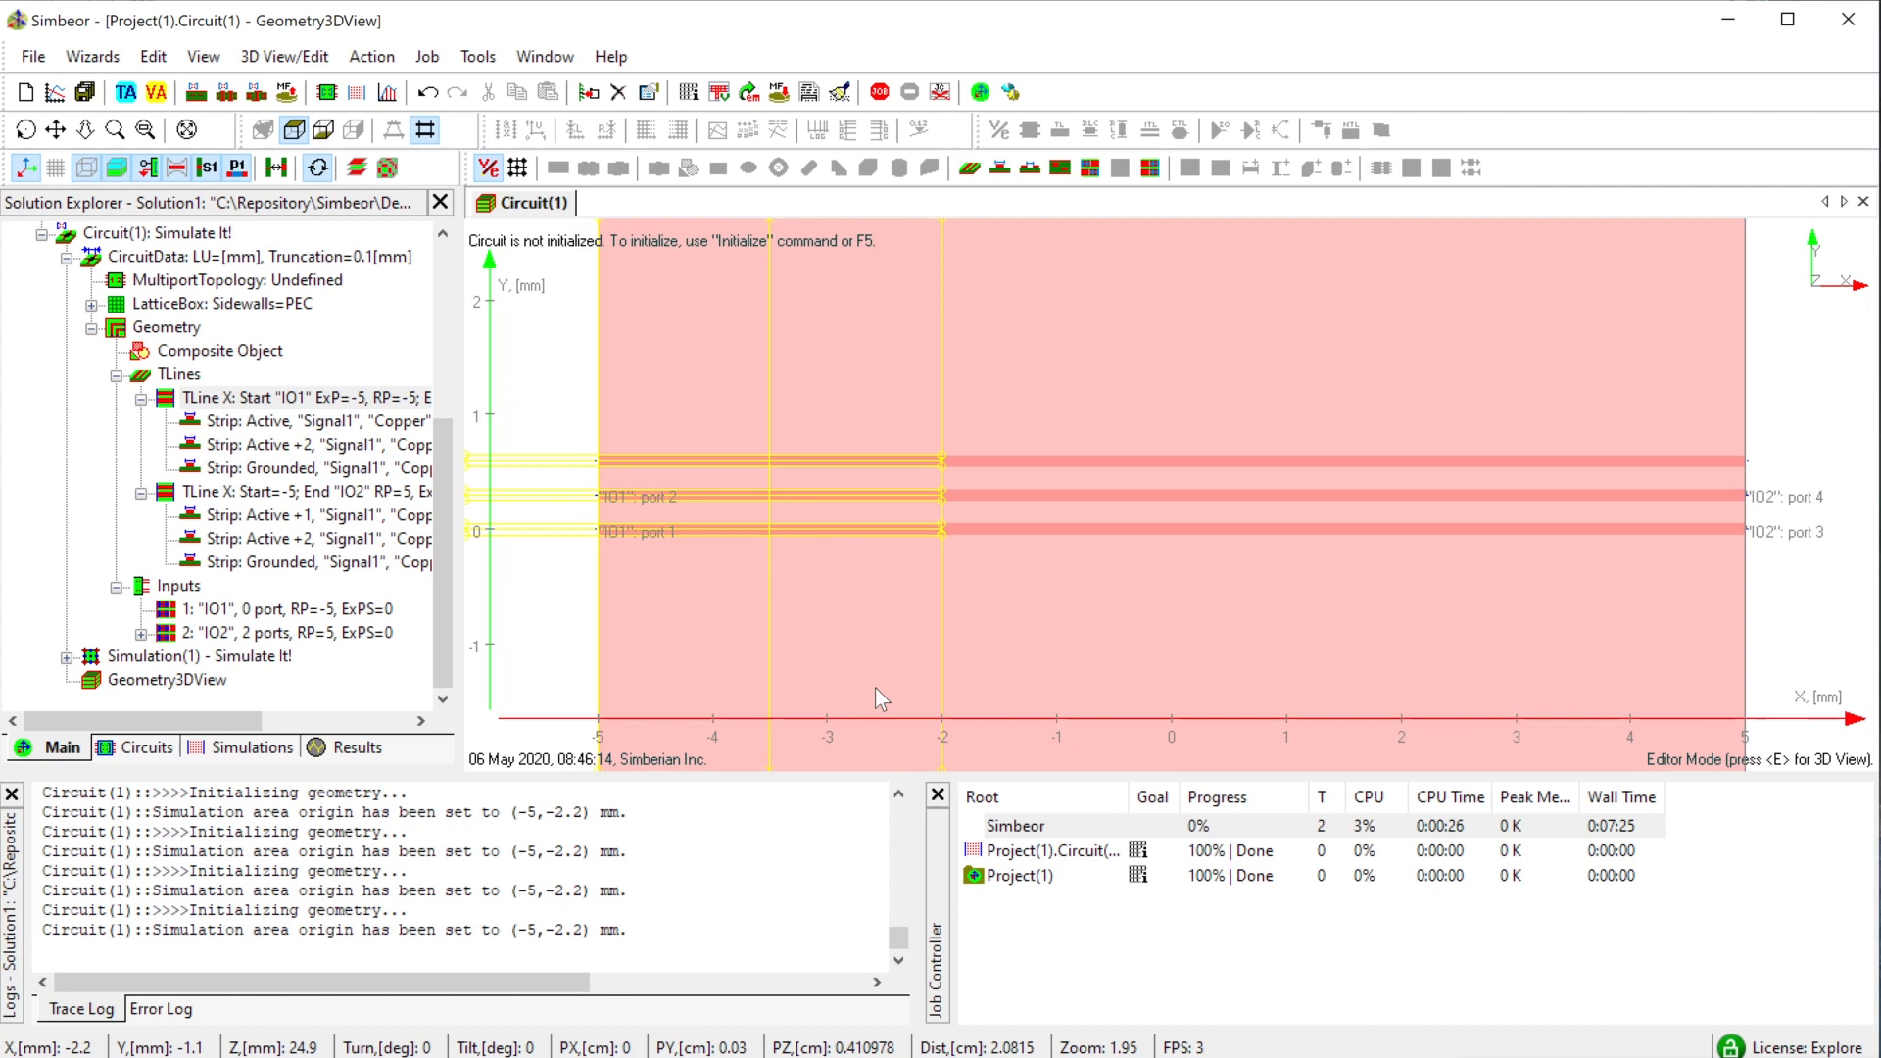
- Move the start of the "IO2" transmission line to X = 3 mm and return to the 3D view mode
left_click(246, 493)
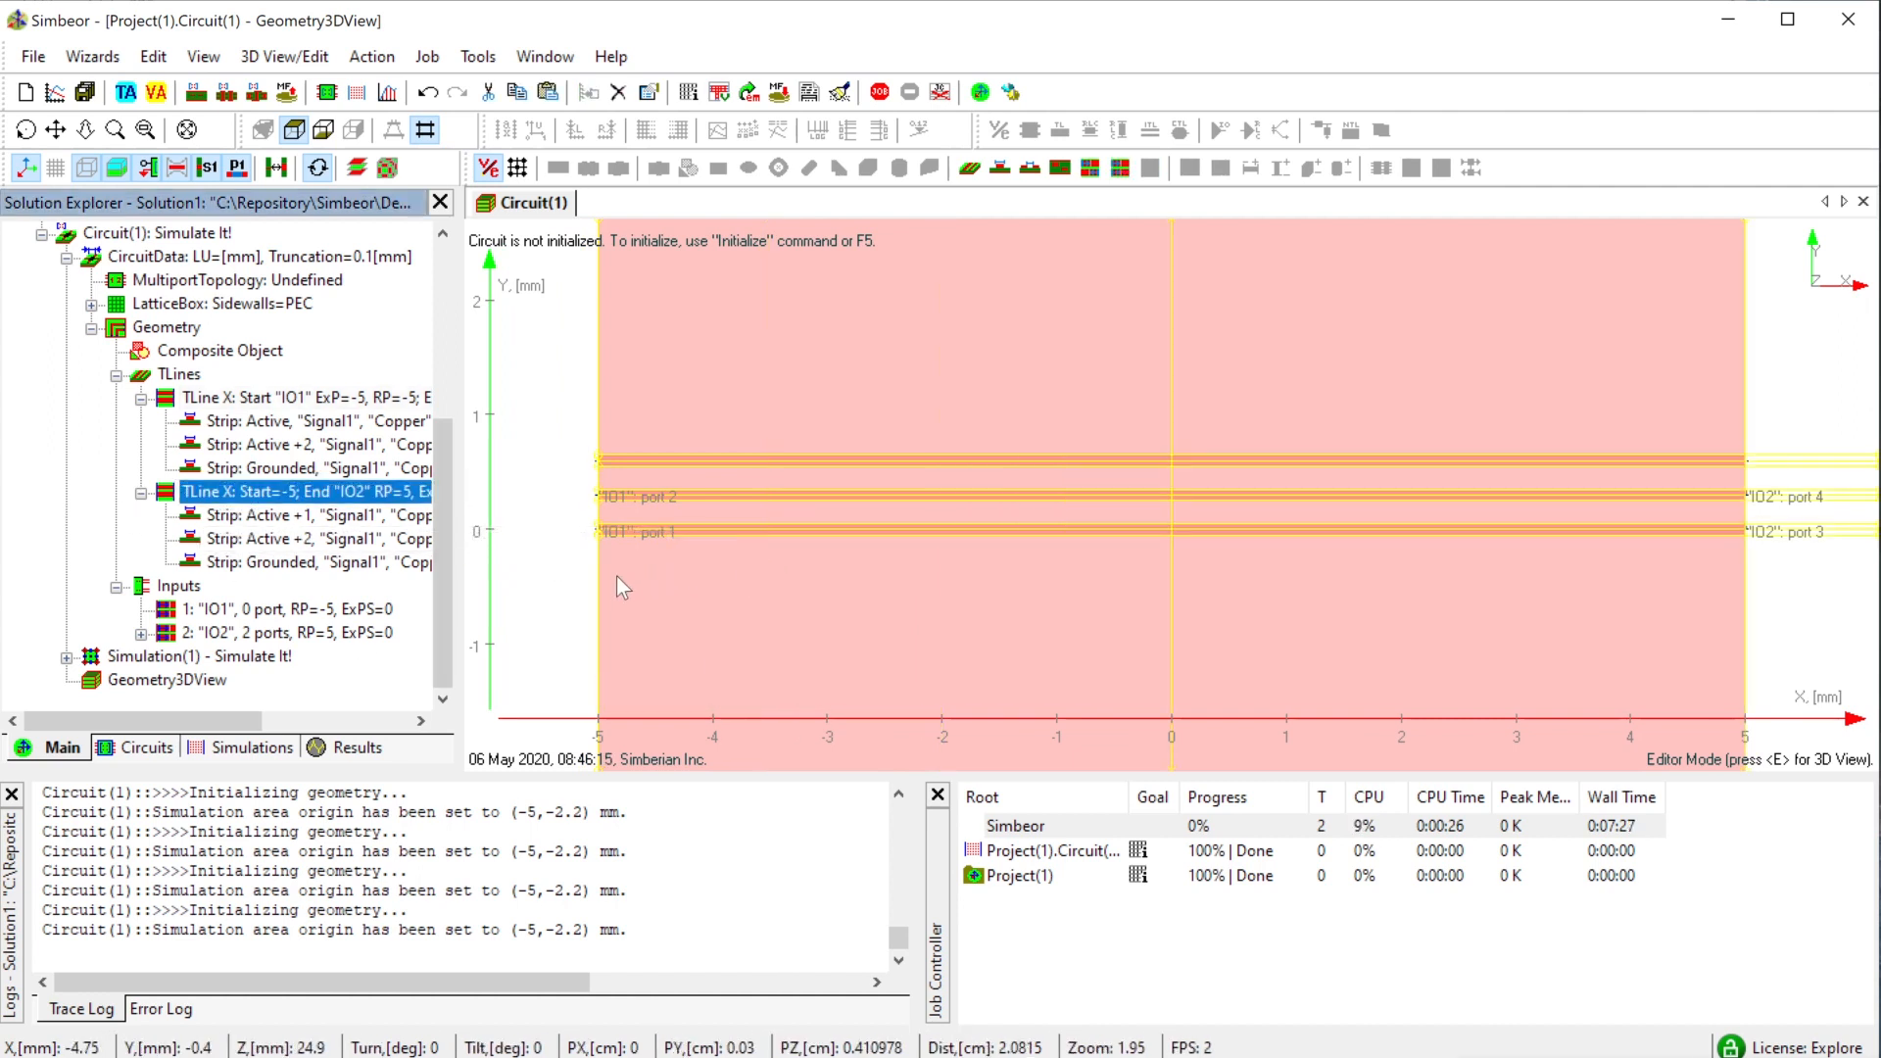
left_click_drag(598, 572, 1509, 568)
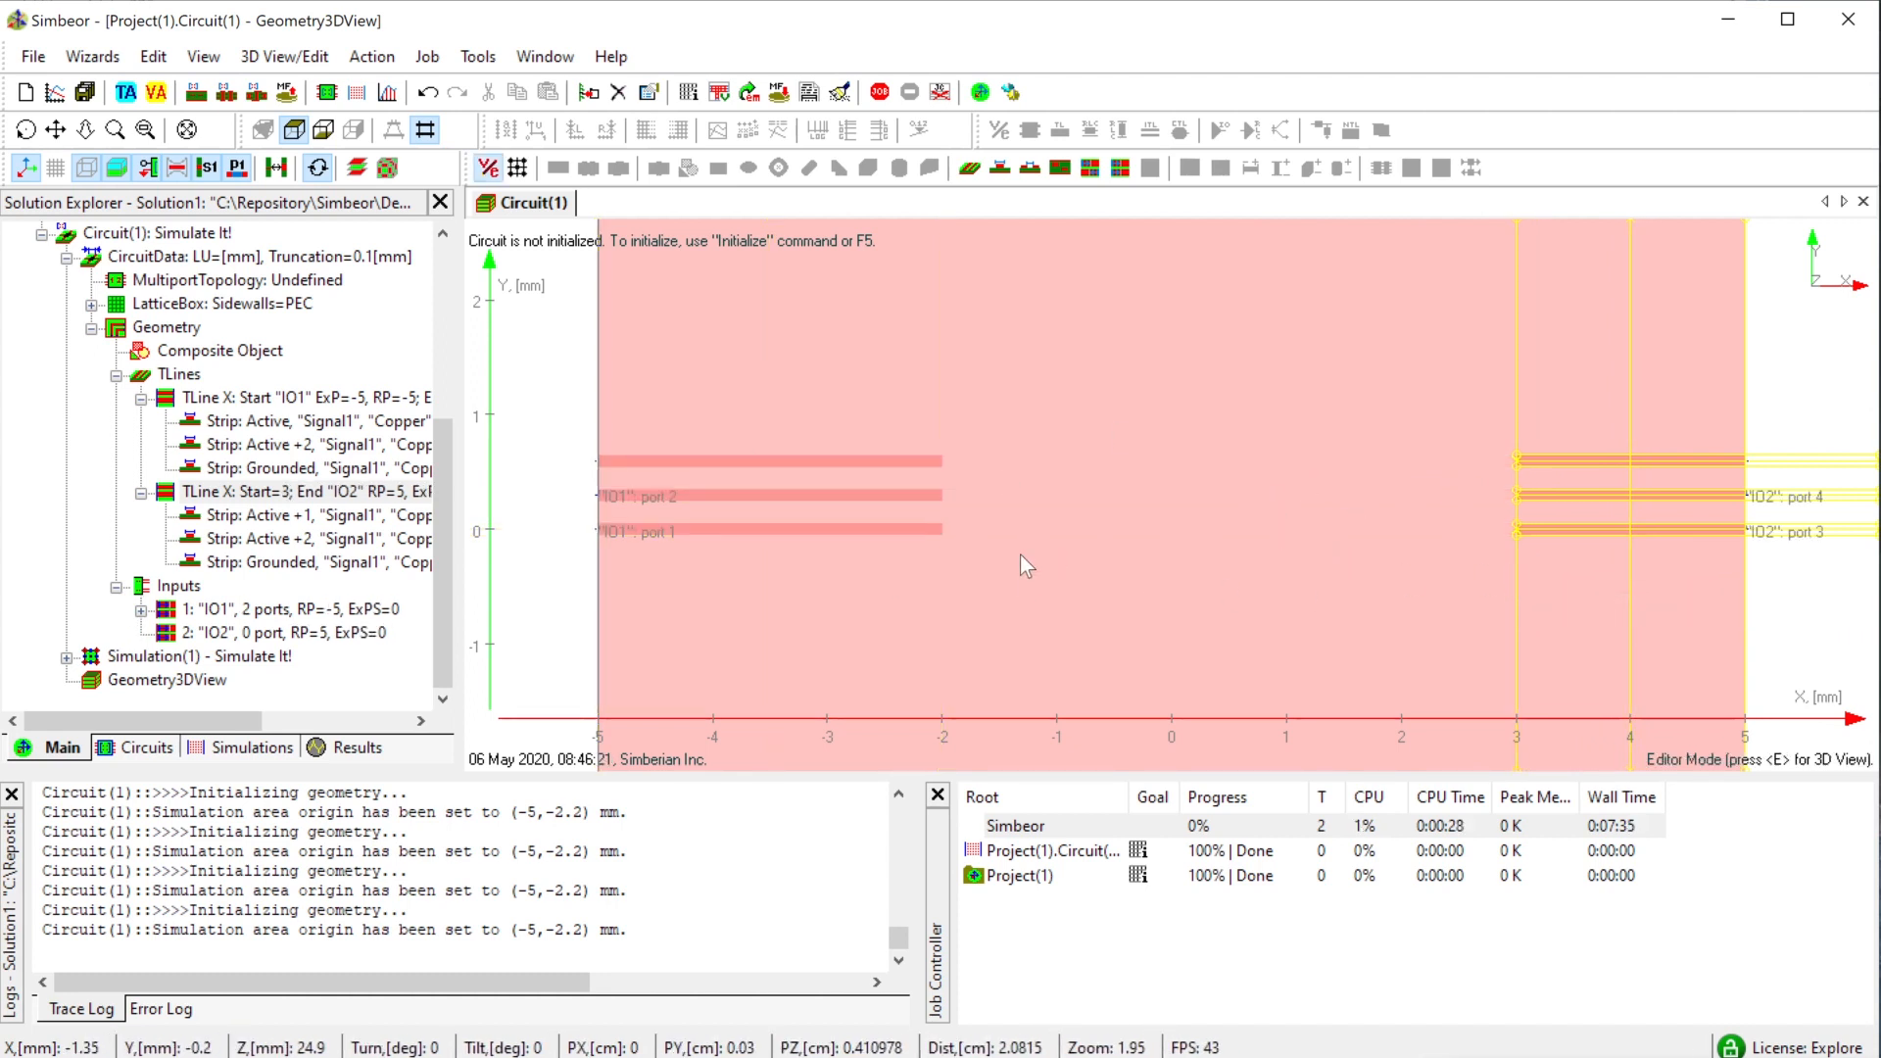
scroll(1020, 555, "up", 2)
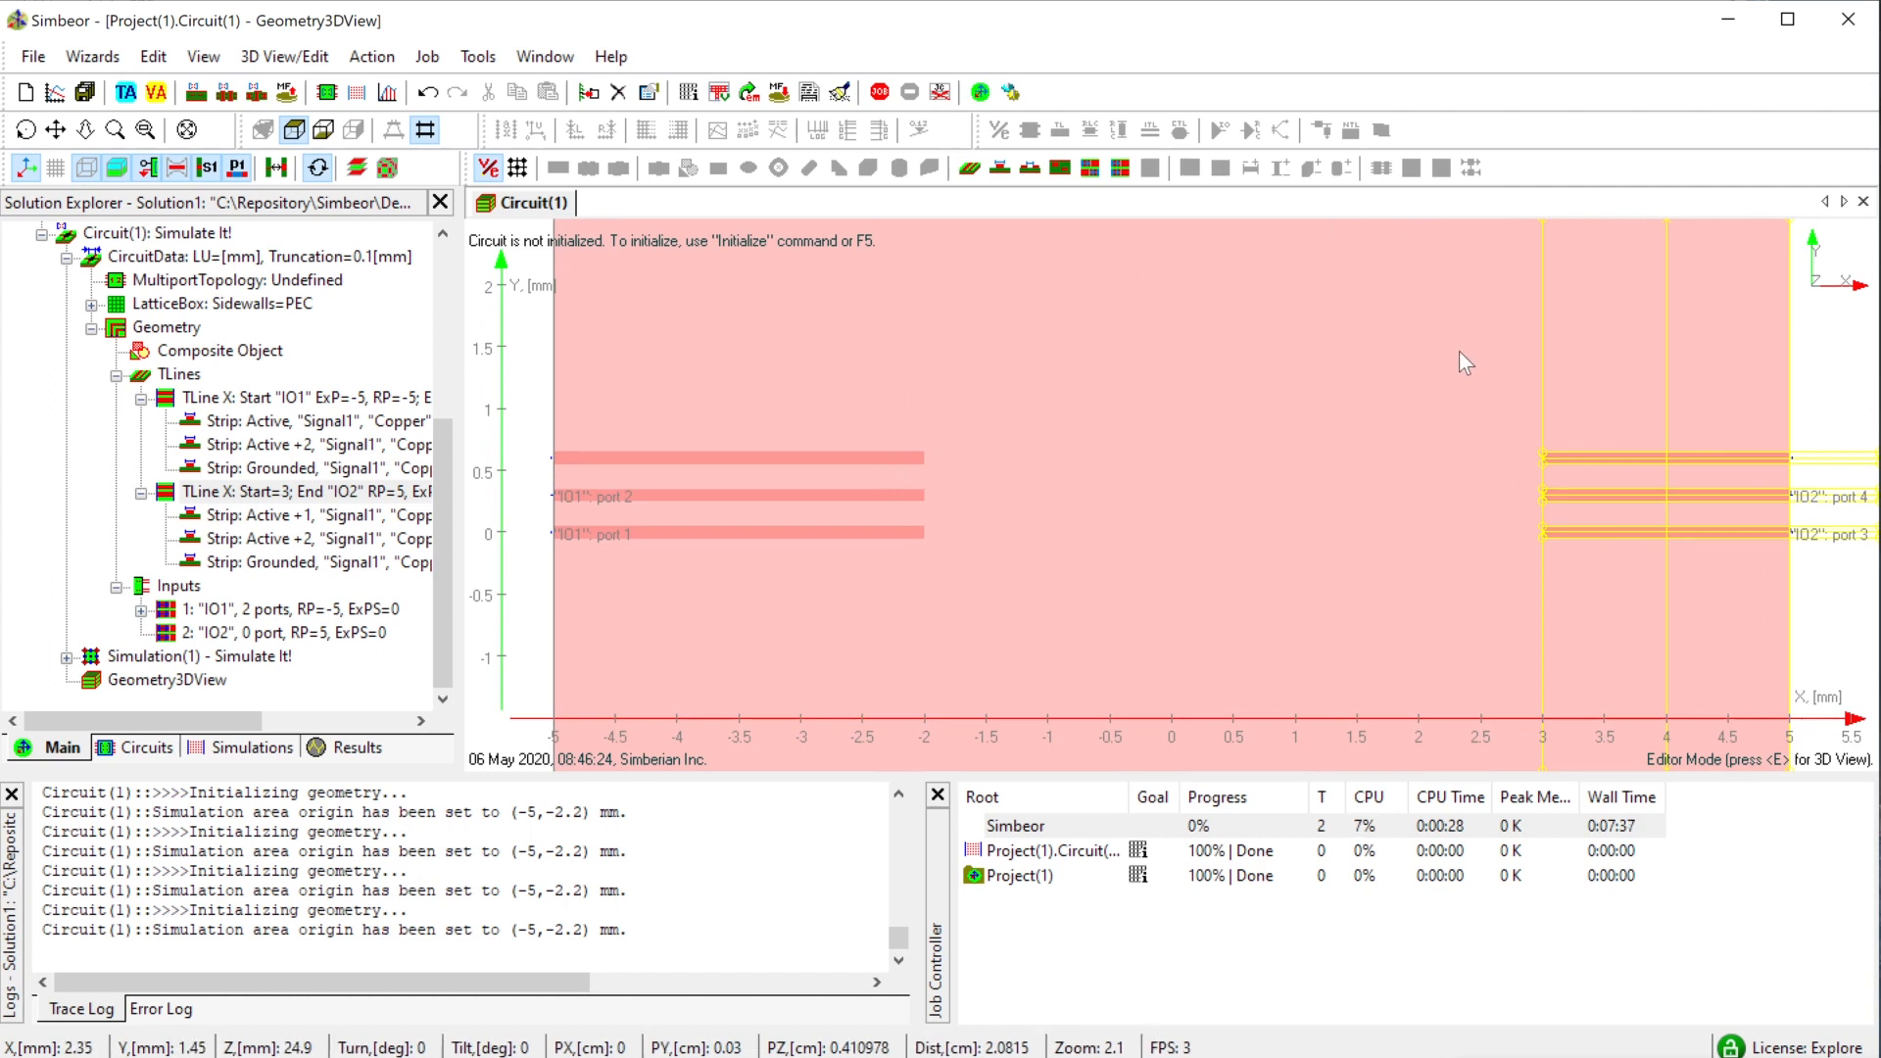
key("e")
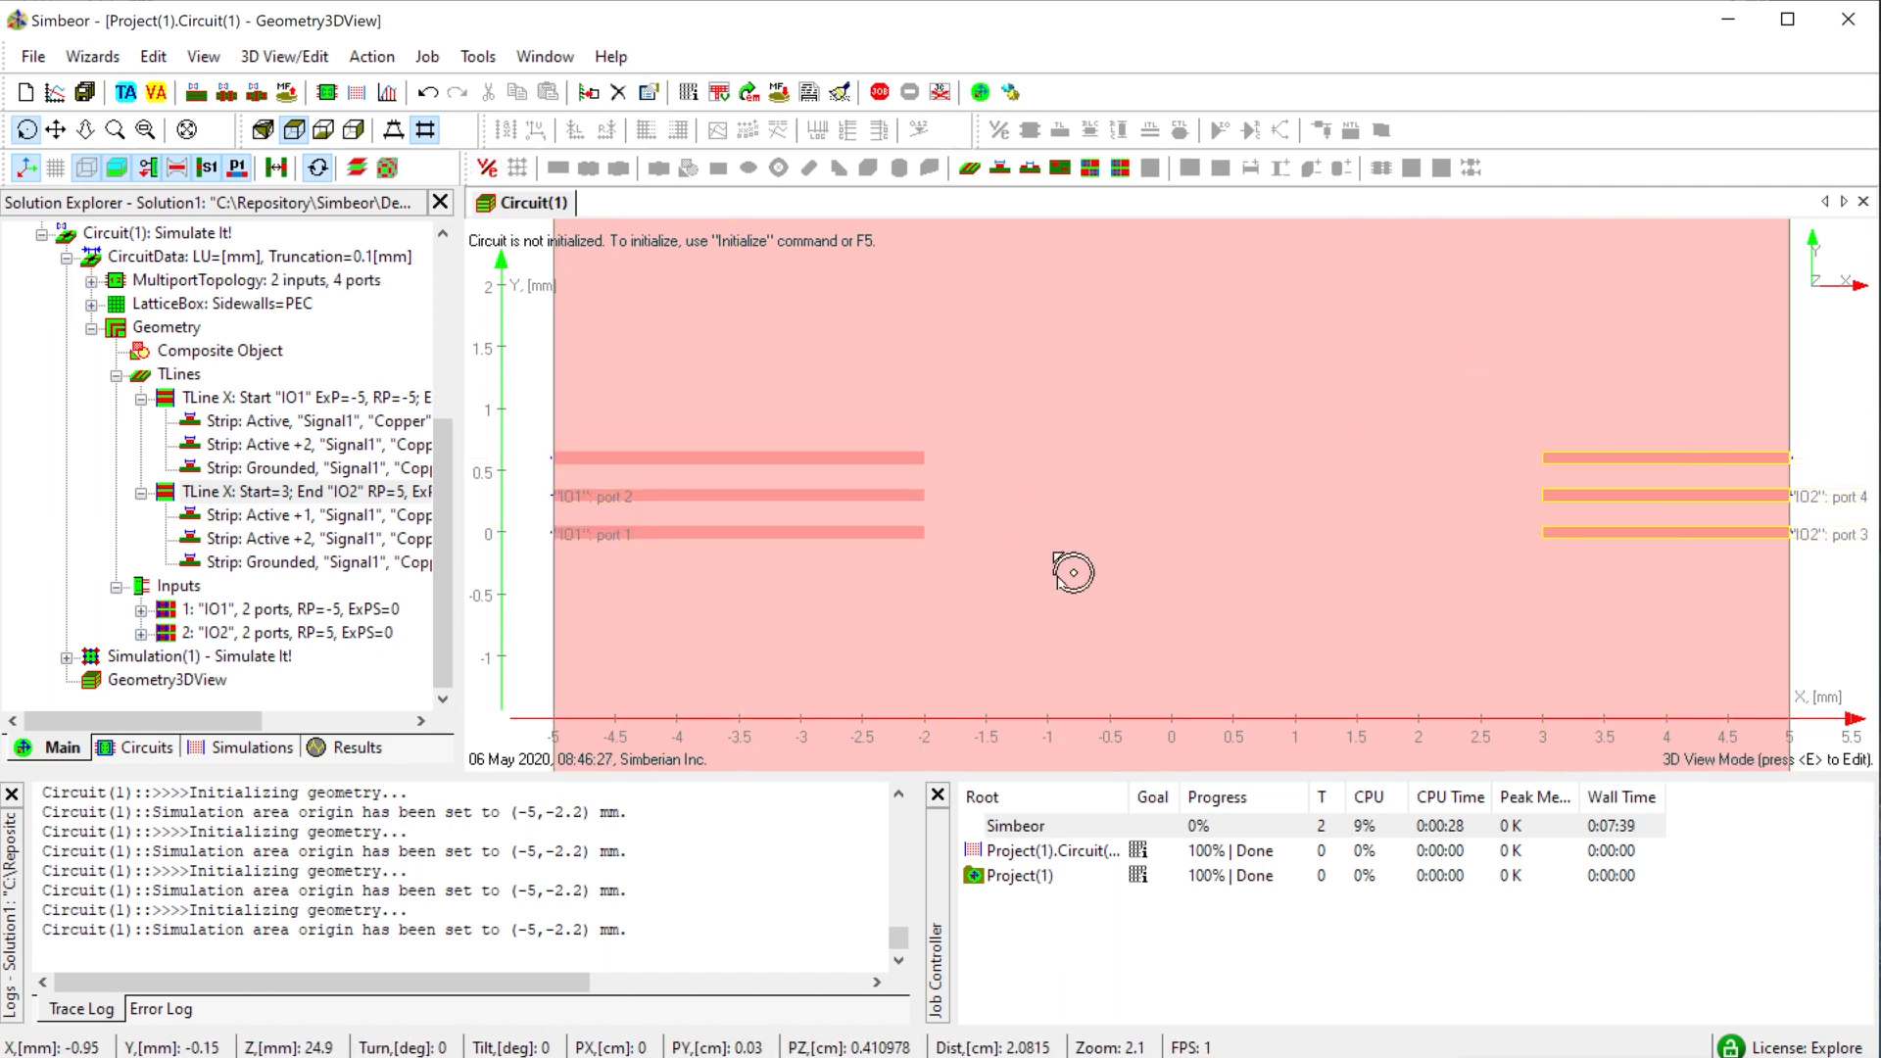
left_click_drag(1113, 617, 1061, 680)
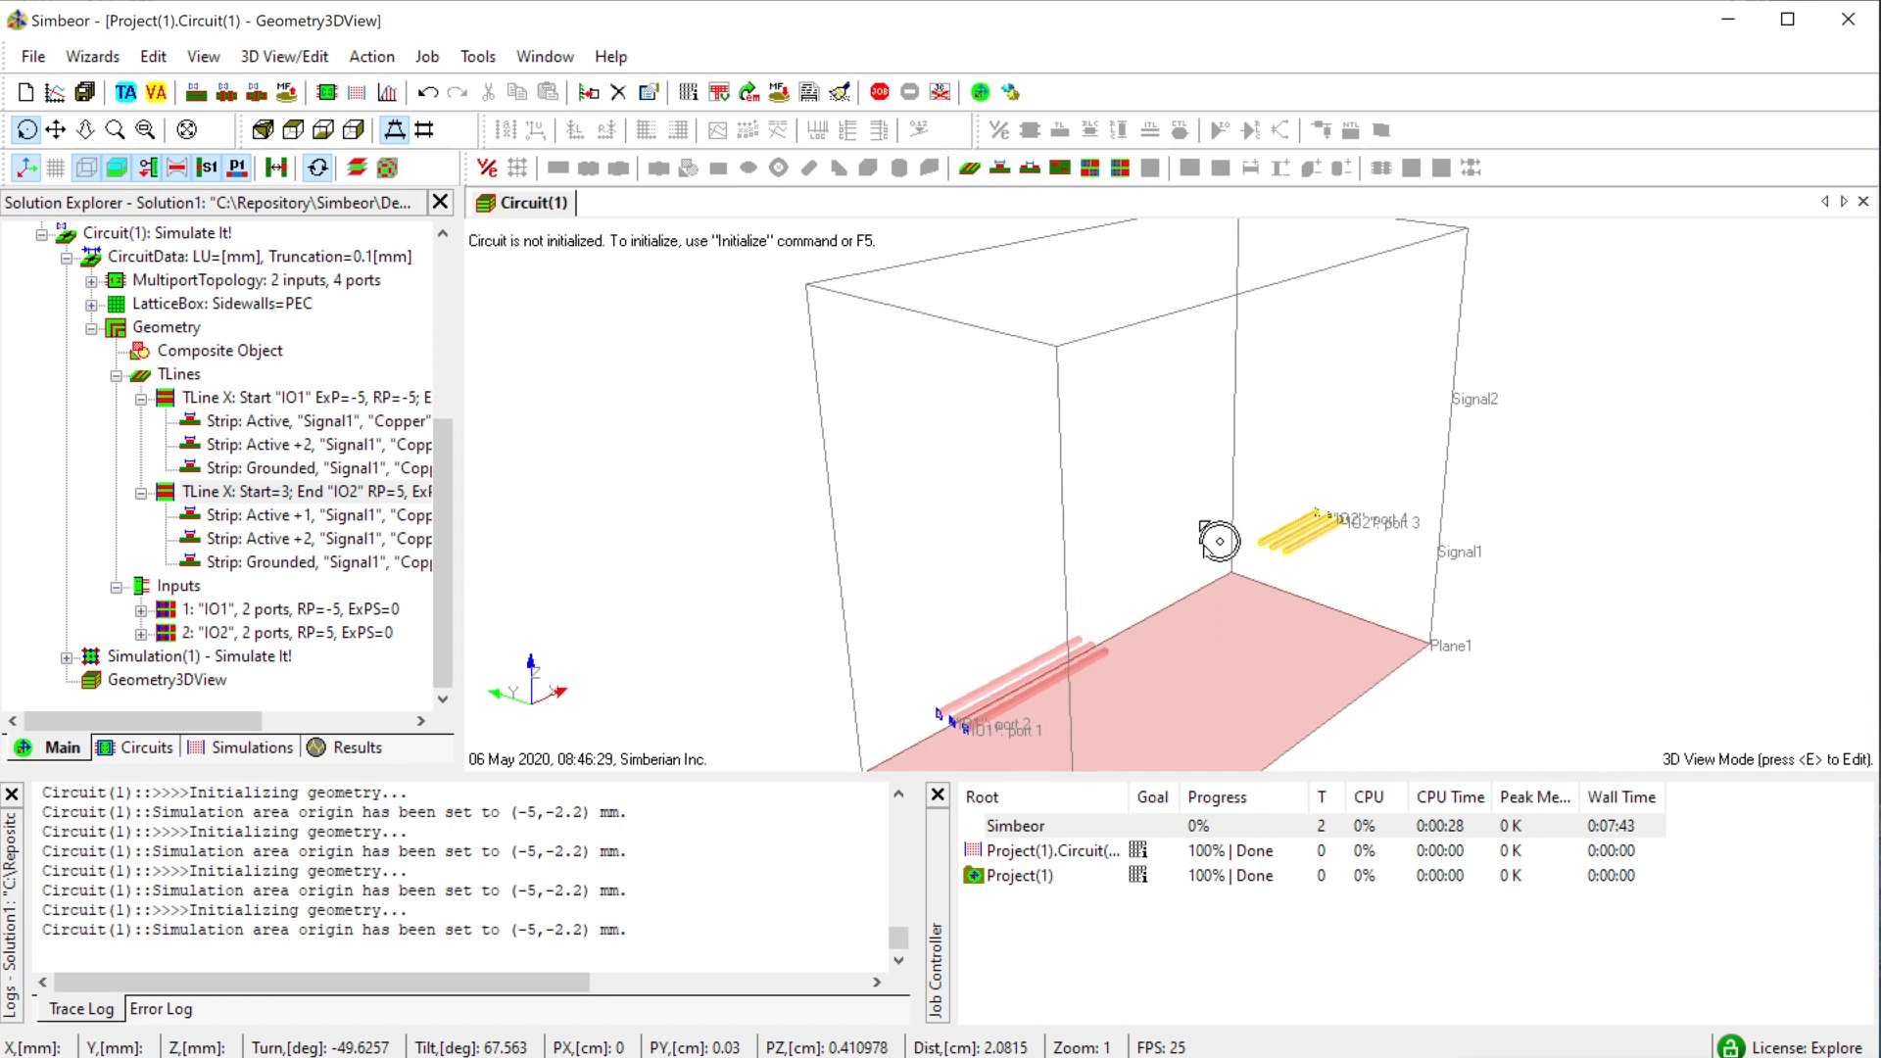
left_click_drag(1338, 621, 1141, 653)
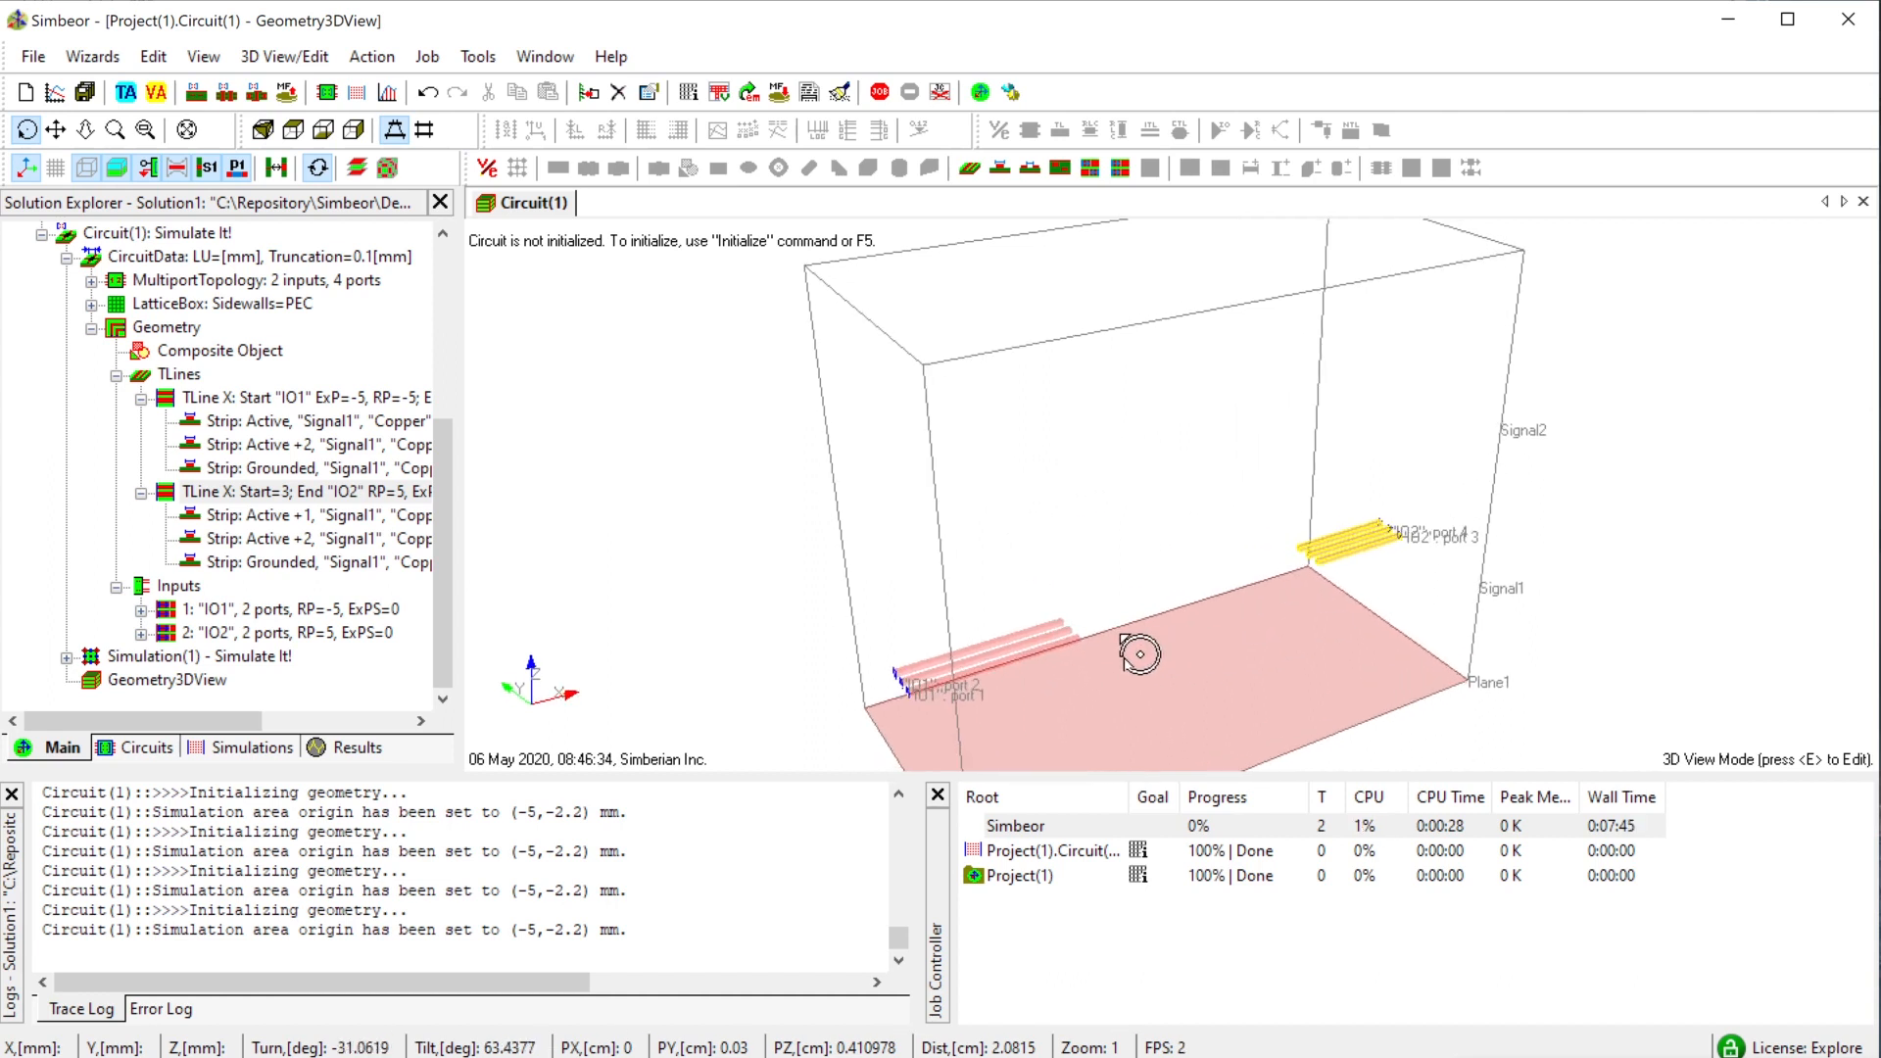
left_click_drag(1321, 589, 1174, 642)
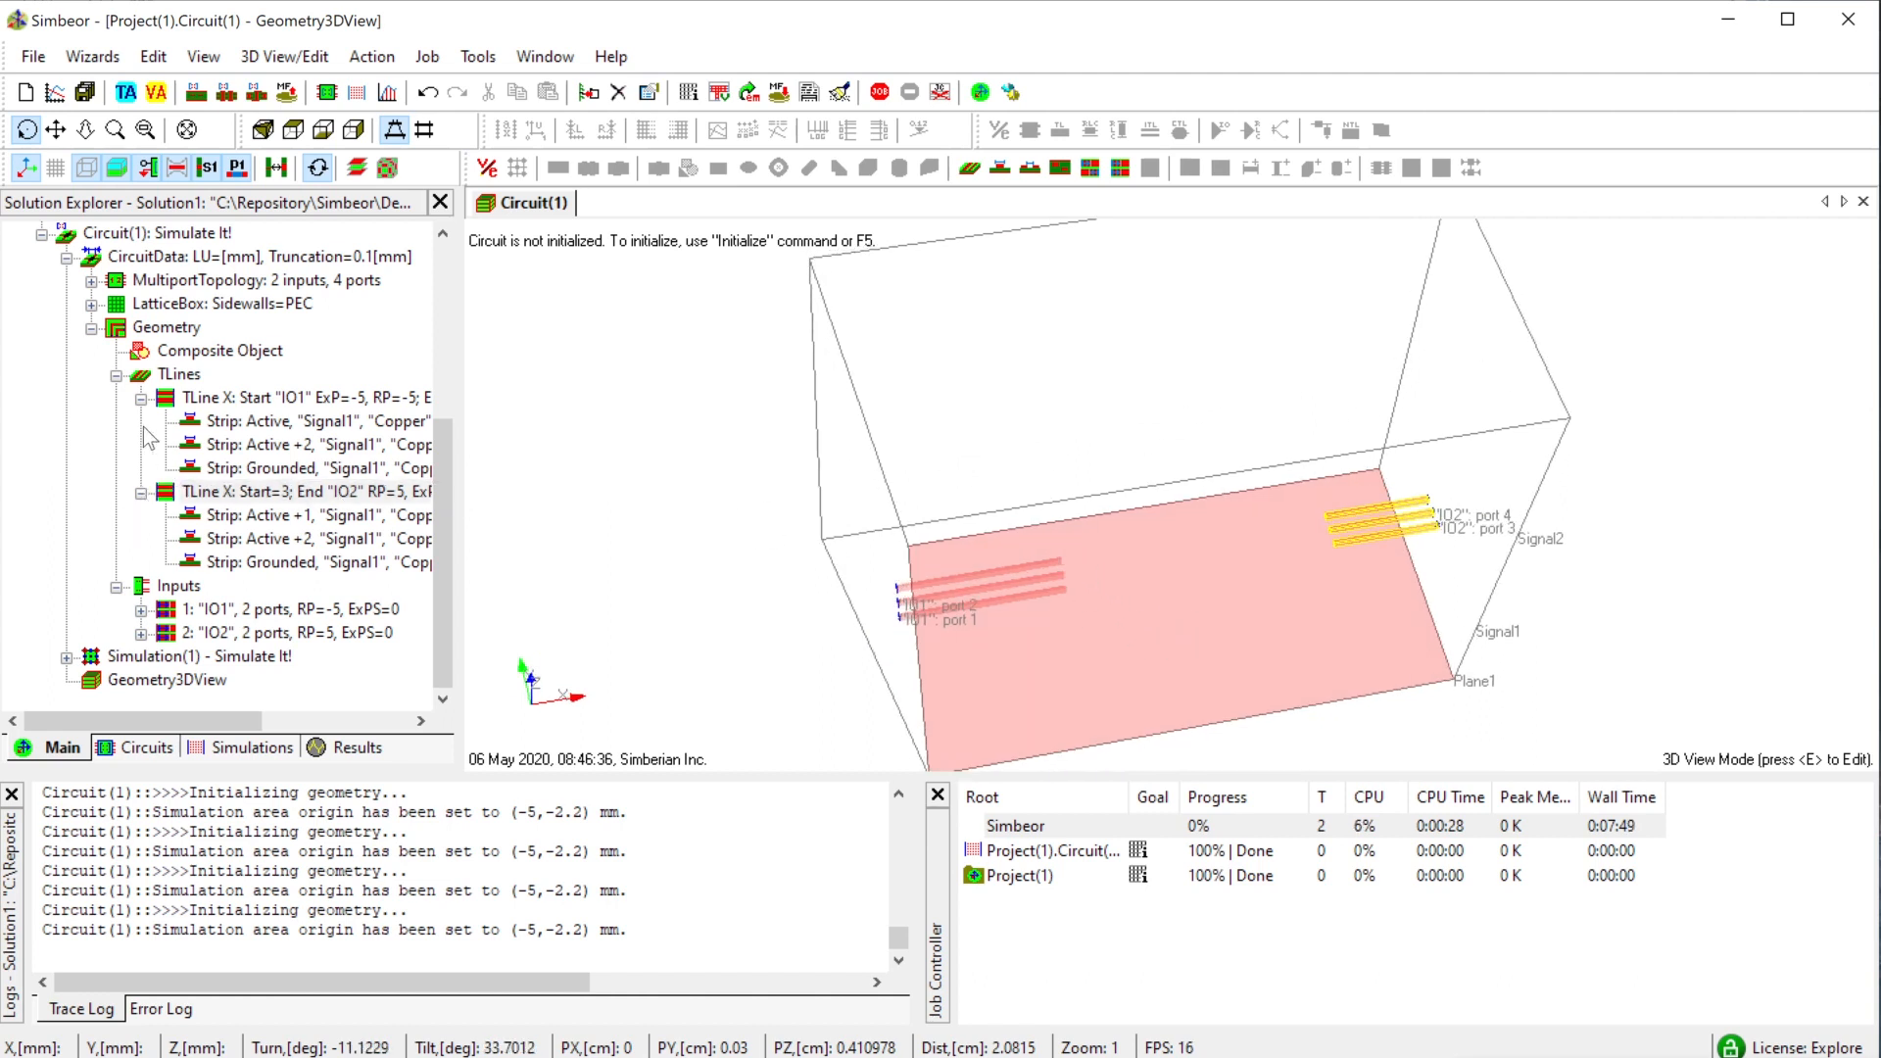
- Collapse both transmission lines in the tree and add an empty composite object named "loop"
left_click(143, 400)
left_click(142, 494)
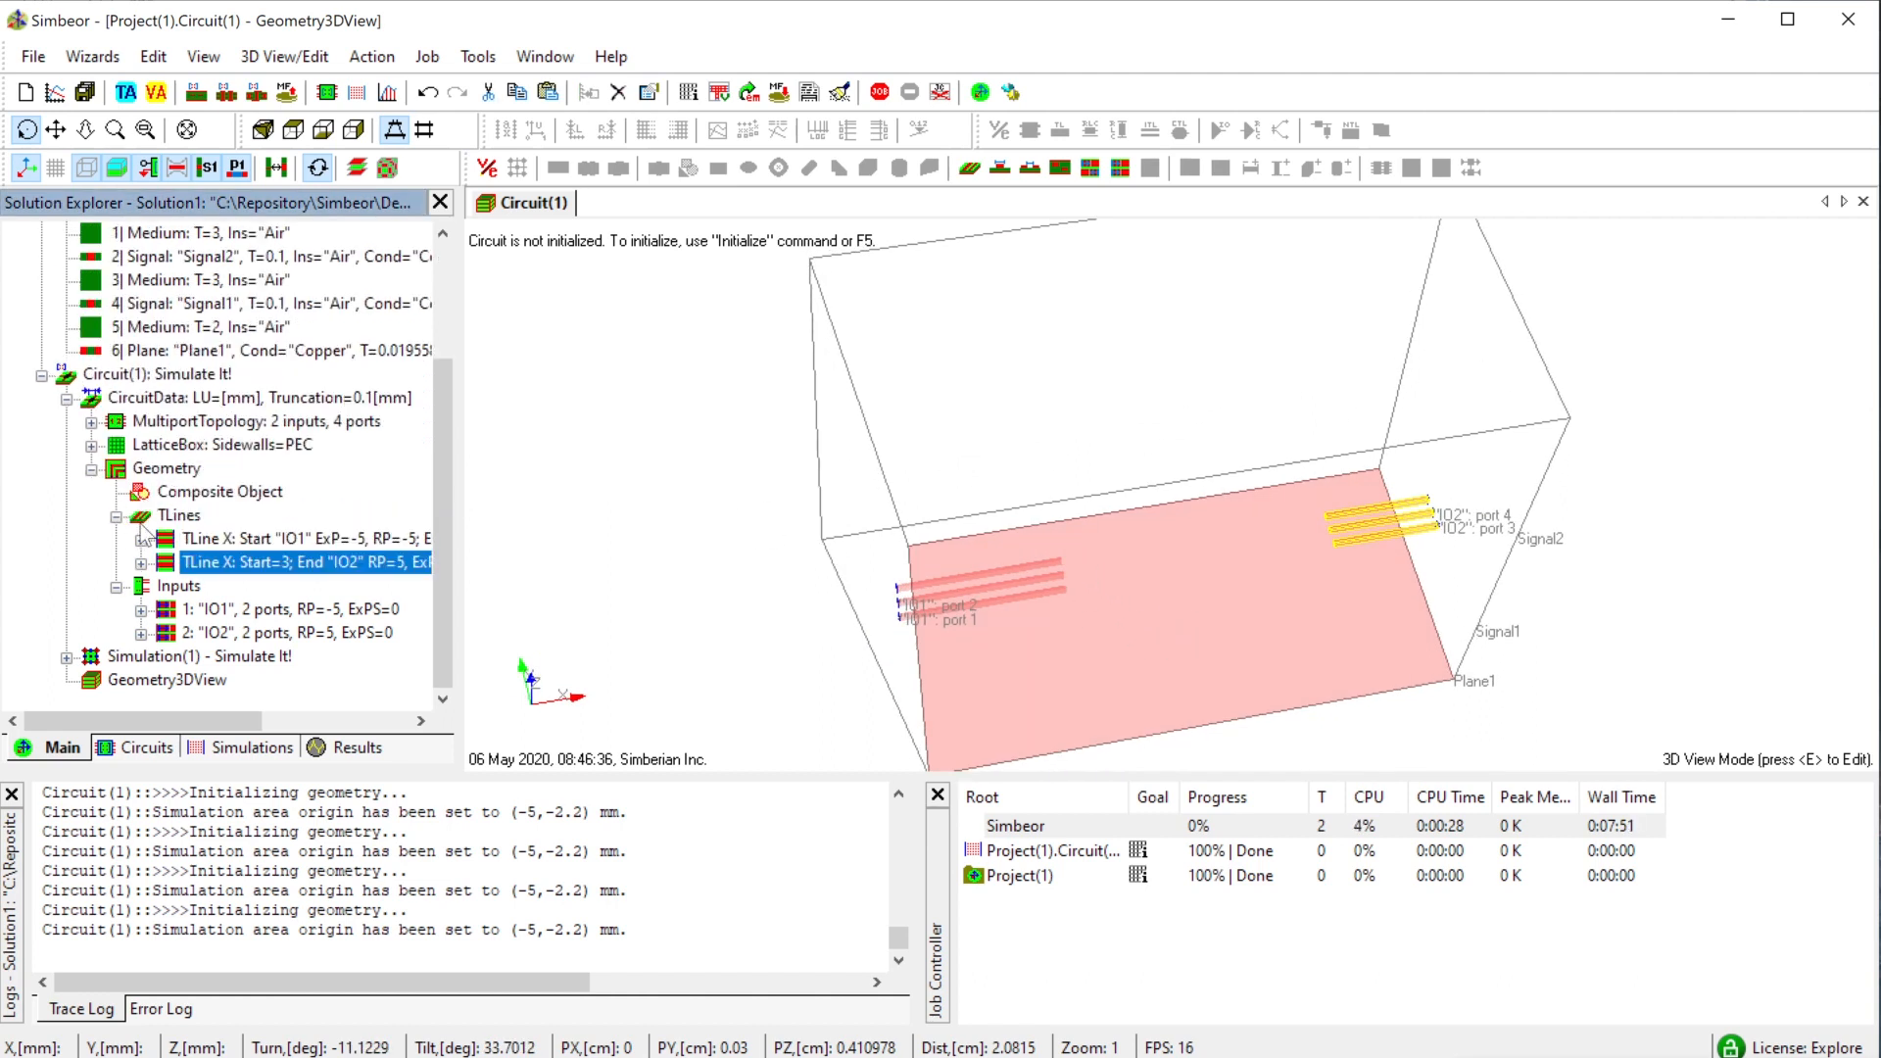
left_click(188, 487)
right_click(188, 487)
mouse_move(427, 545)
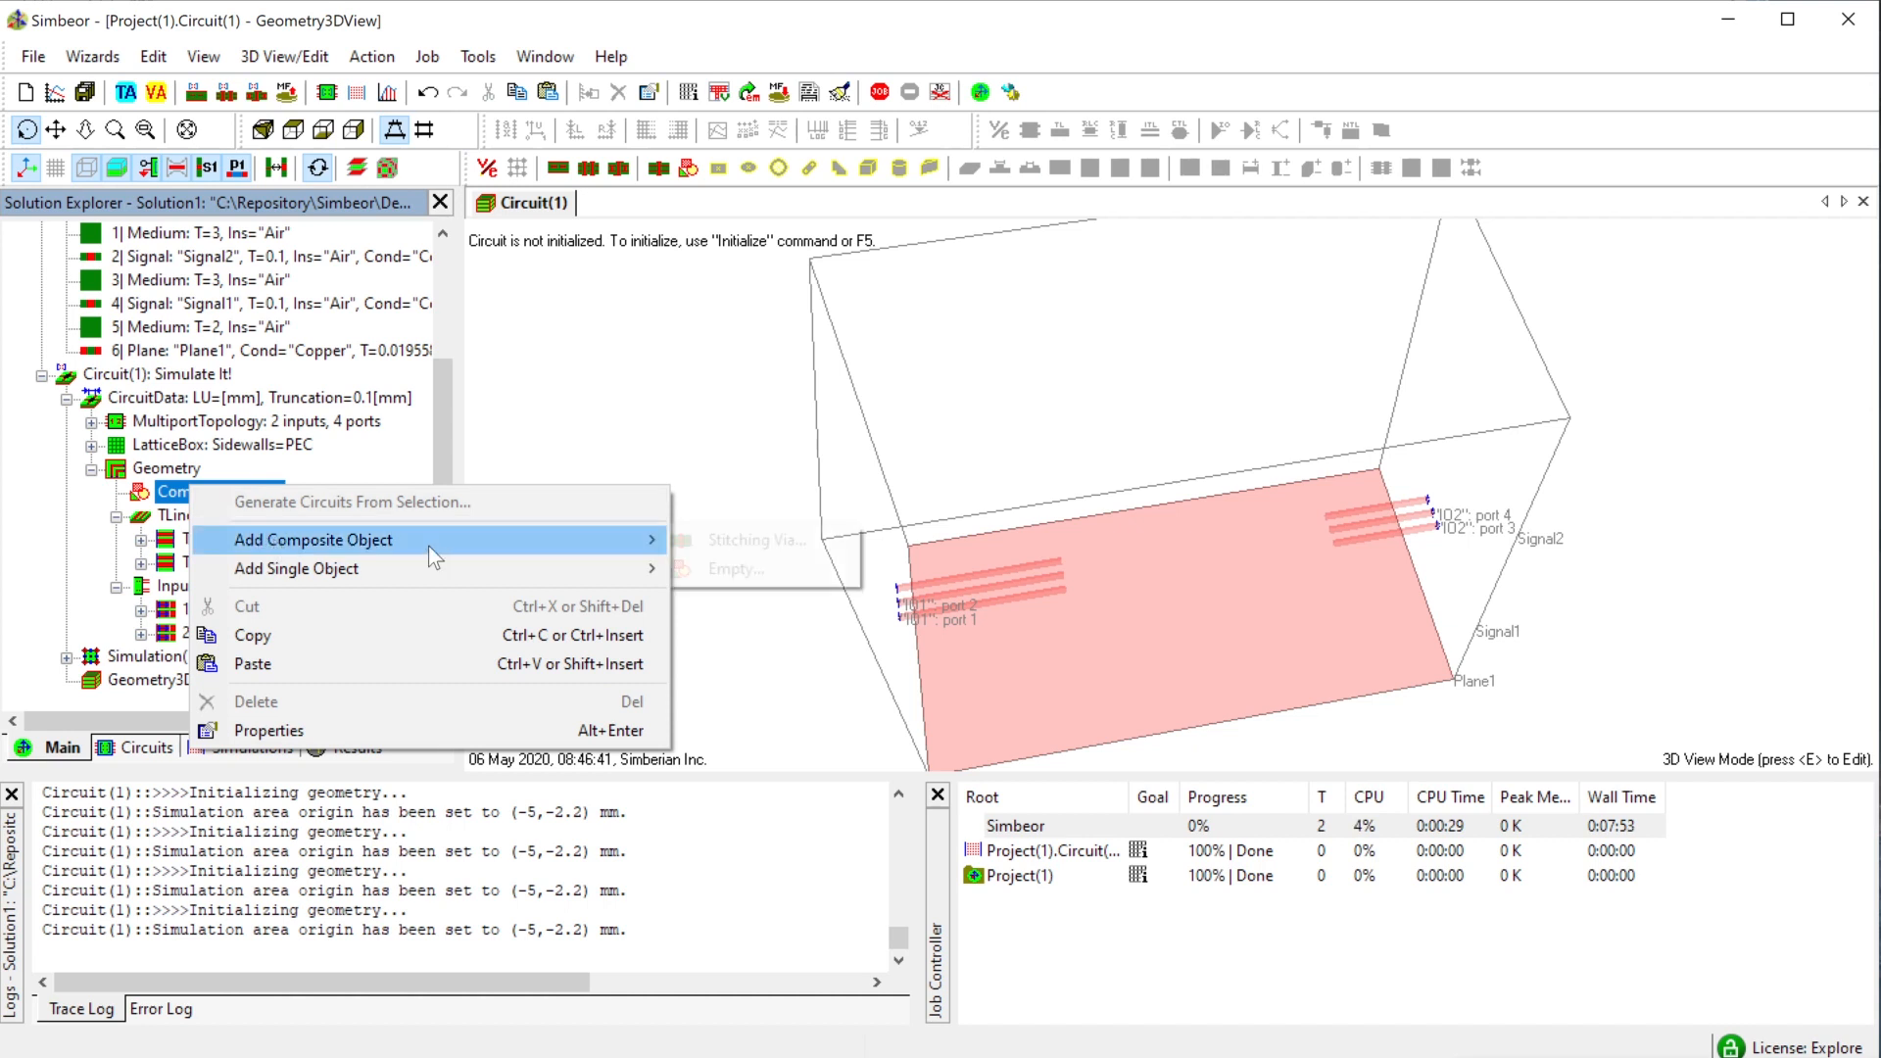
left_click(755, 567)
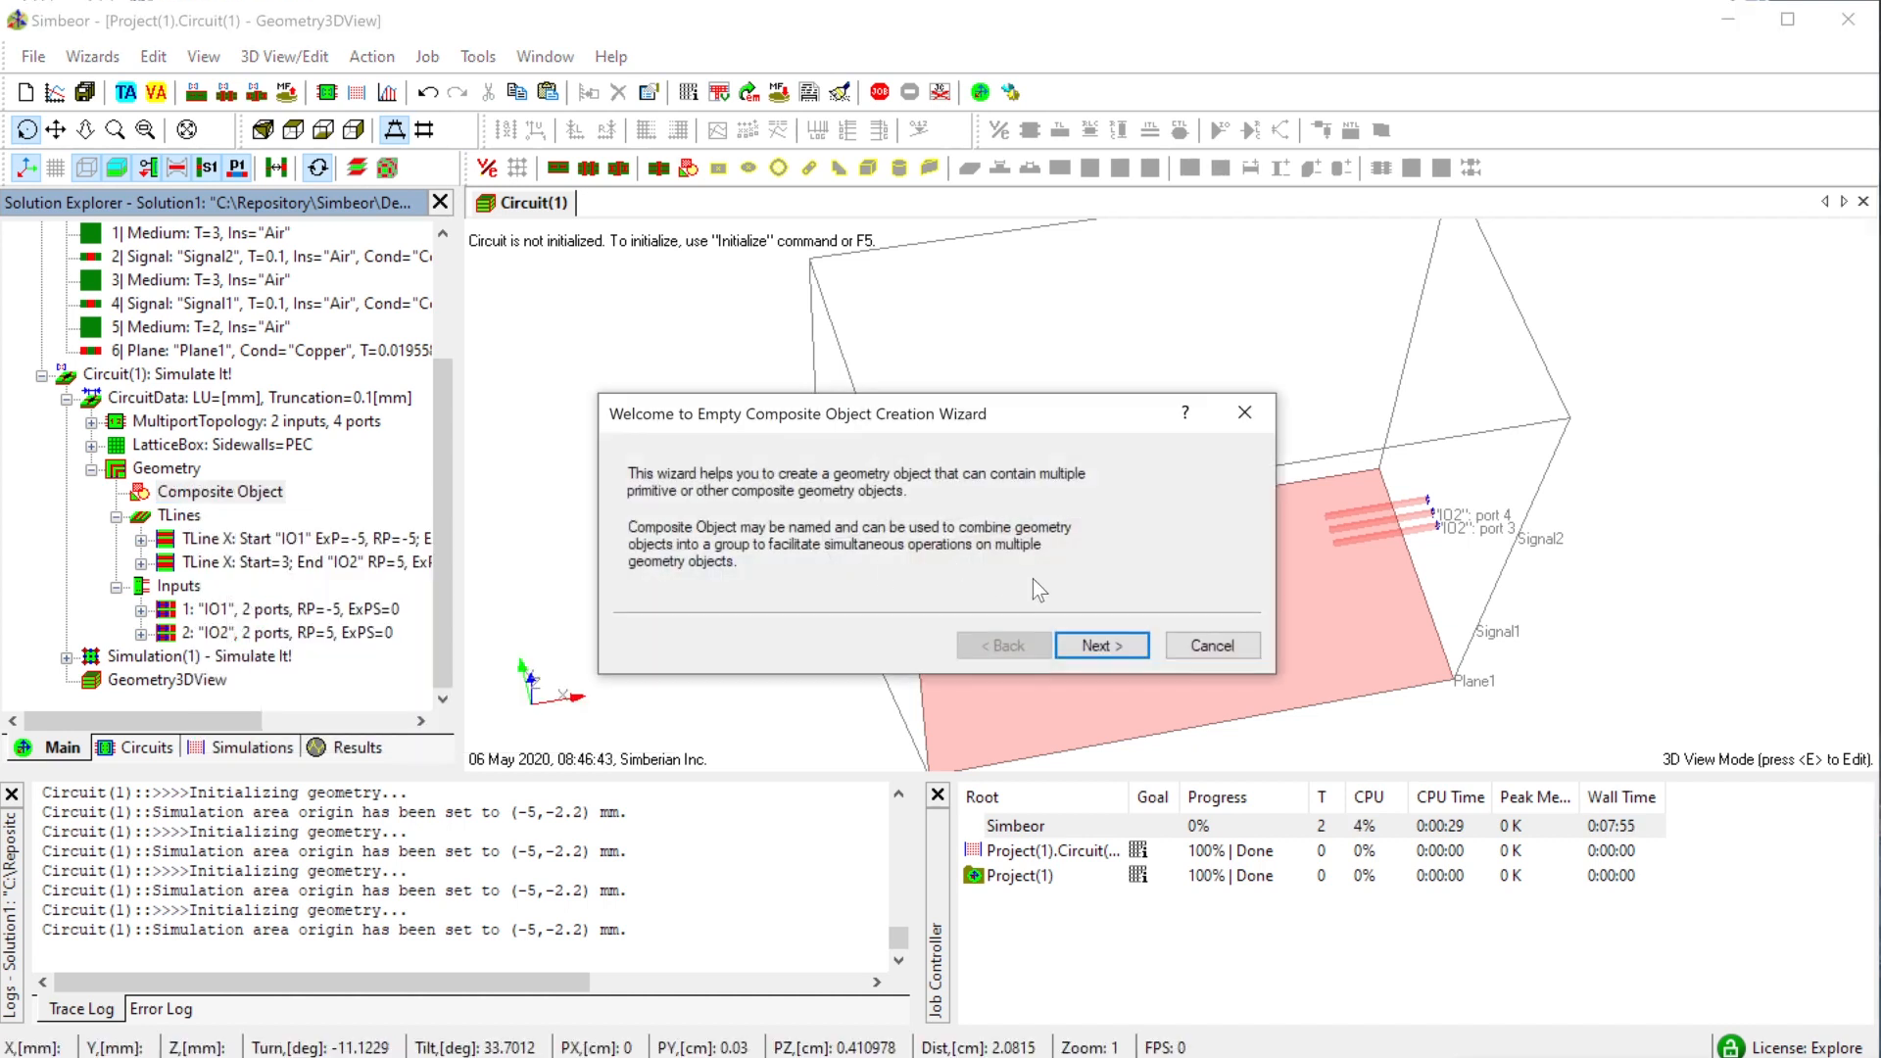
left_click(1097, 649)
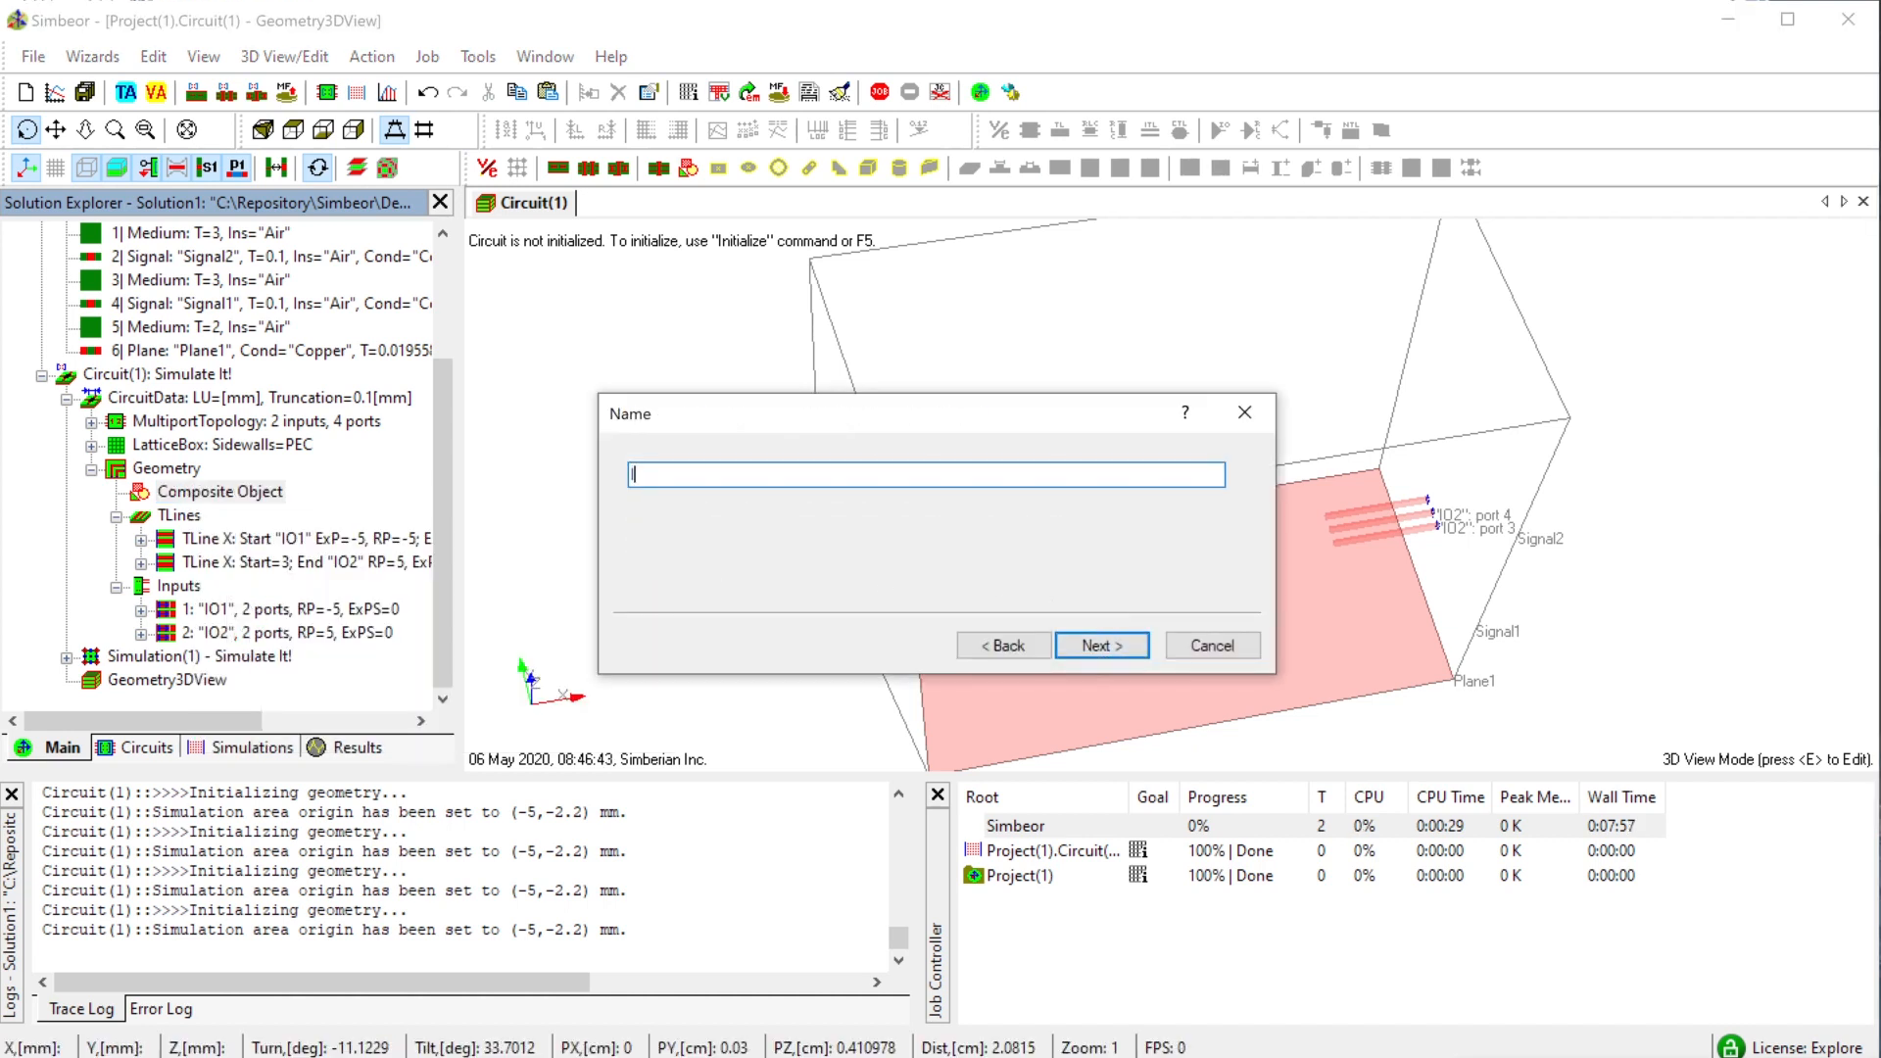
left_click(1131, 648)
left_click(1134, 650)
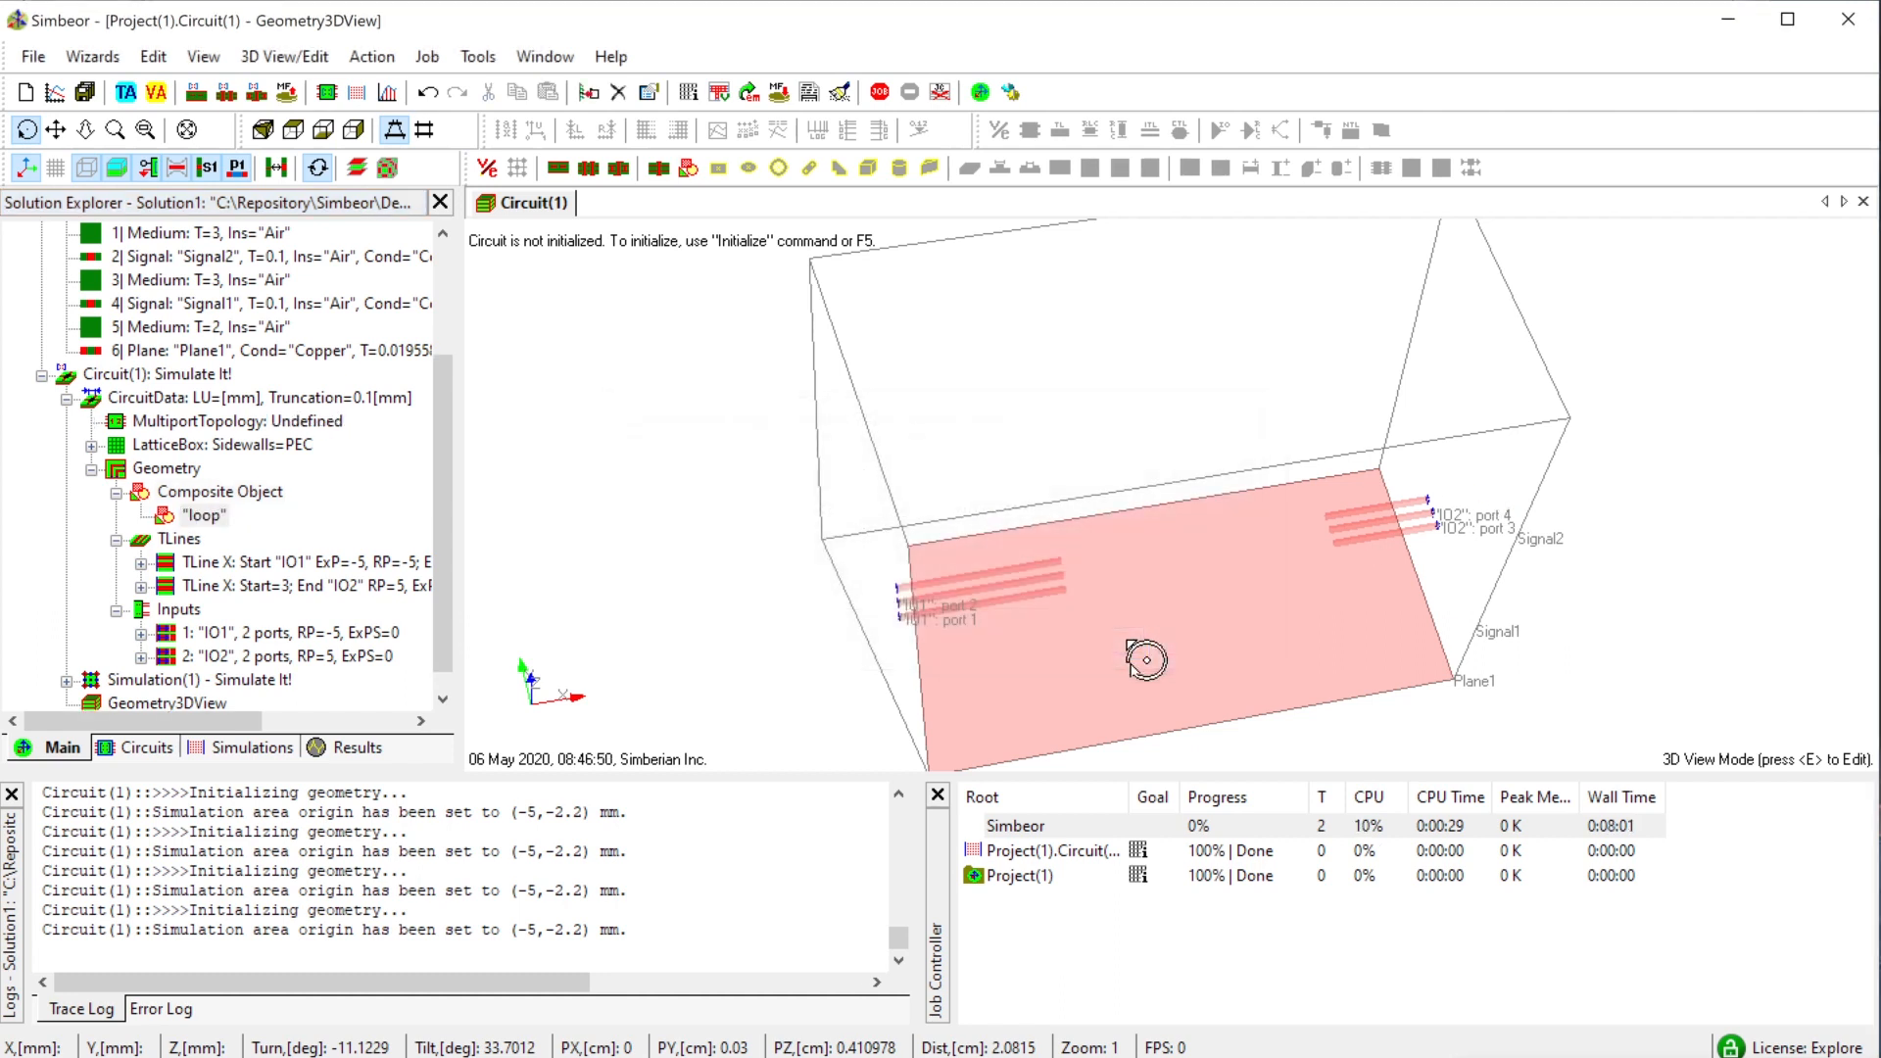
- In editor mode, define a Copper cuboid in the "loop" composite that spans from layer Signal2 to layer Signal1
key("e")
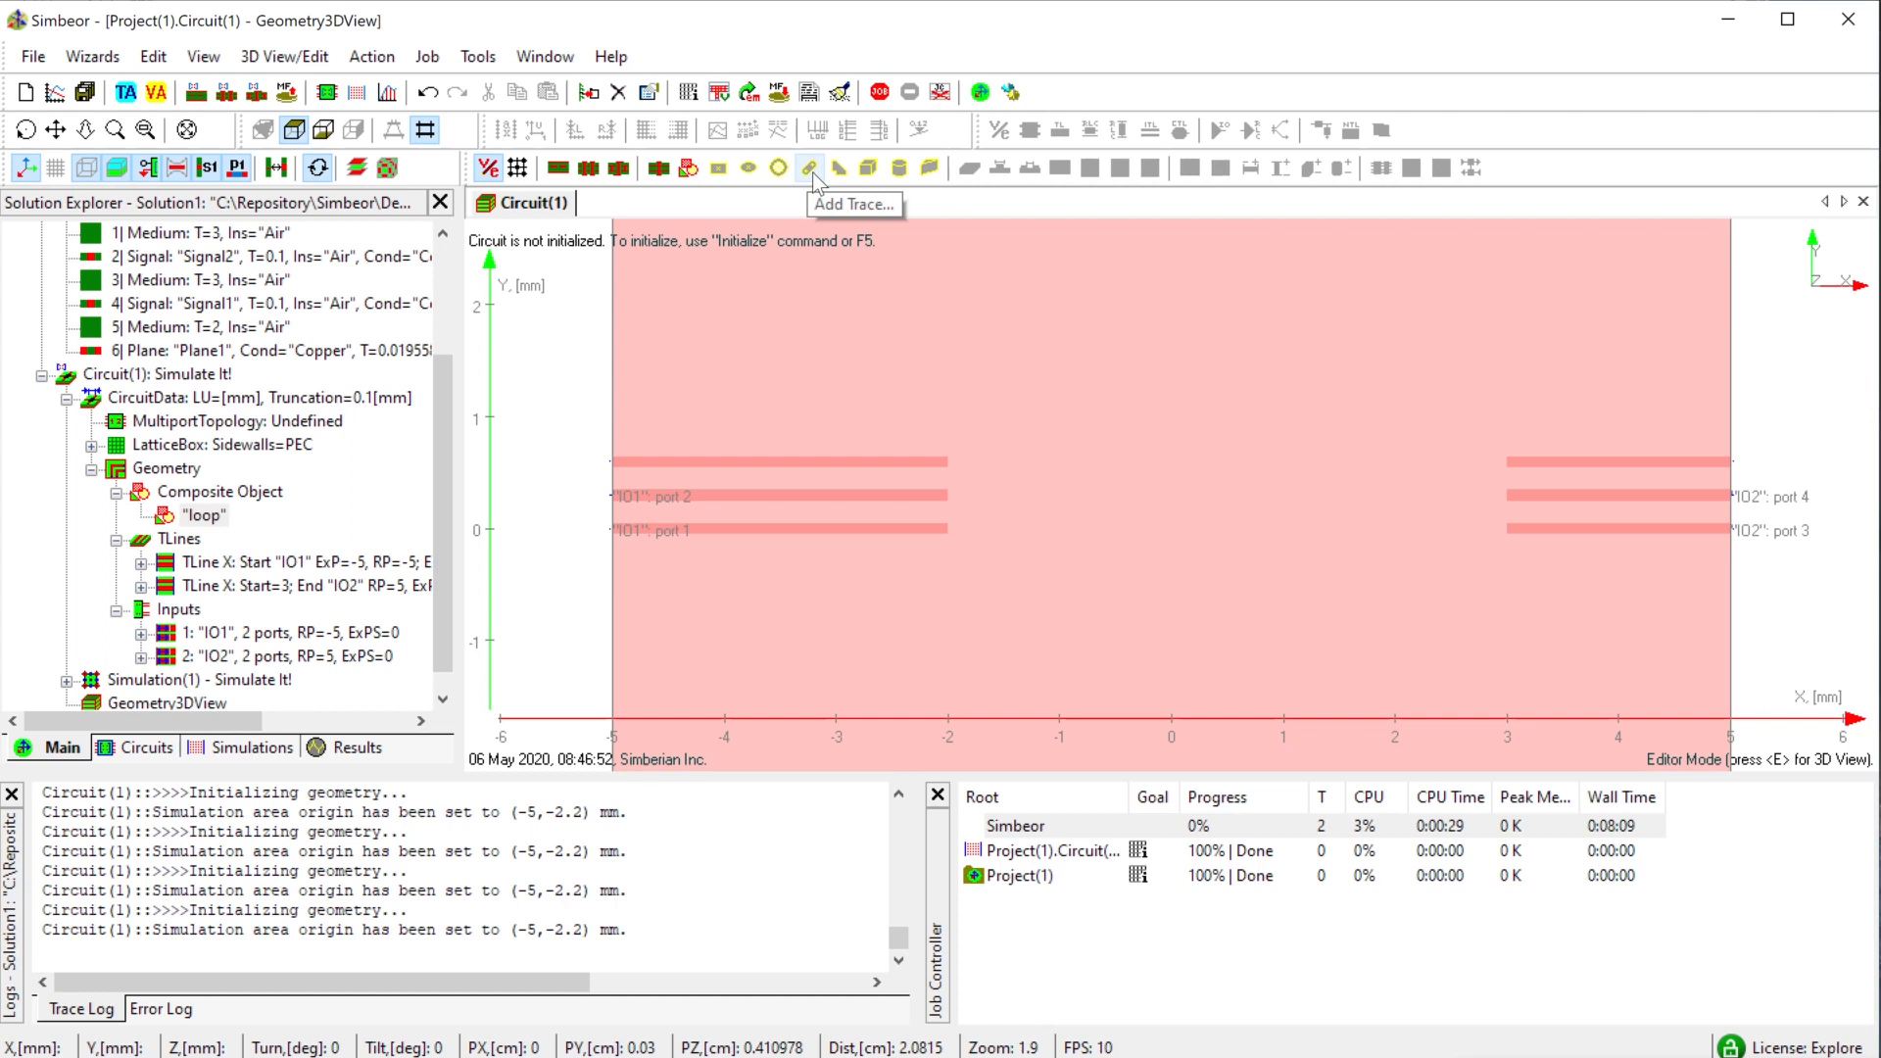
left_click(868, 168)
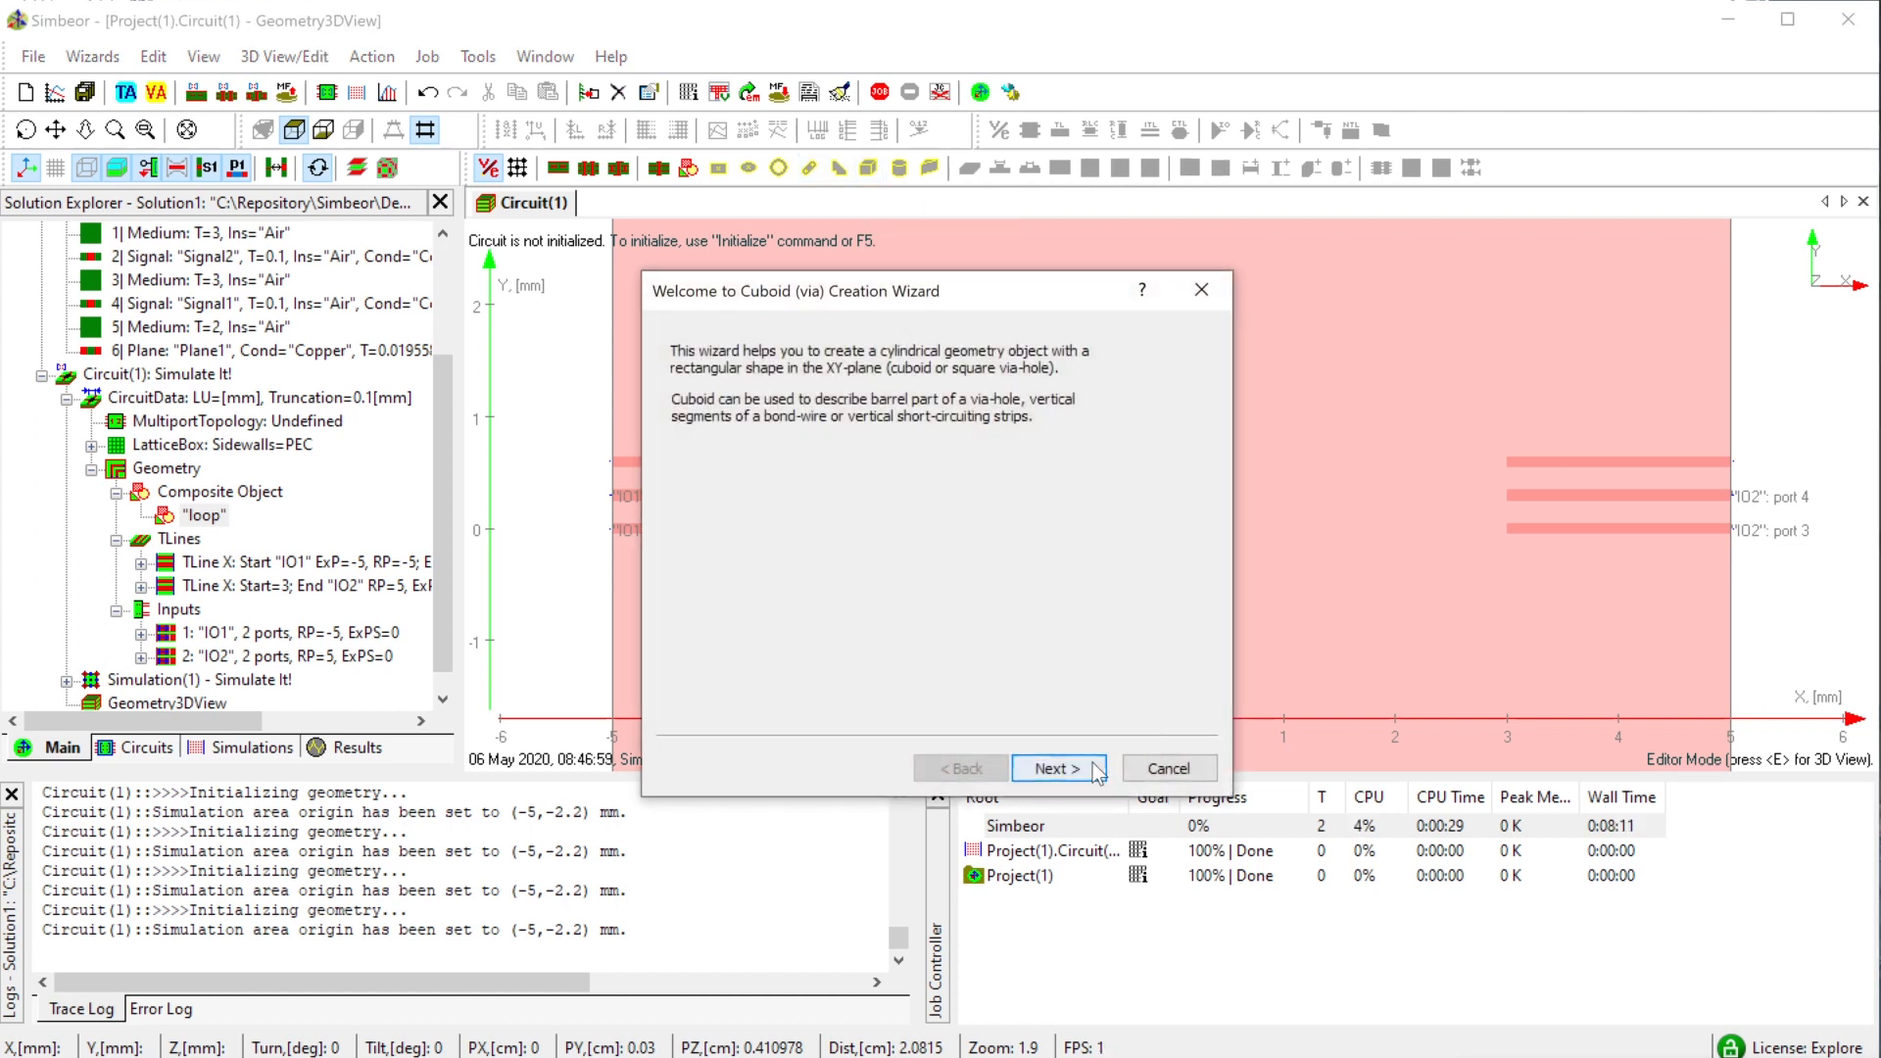
left_click(1092, 770)
left_click(1013, 396)
left_click(990, 428)
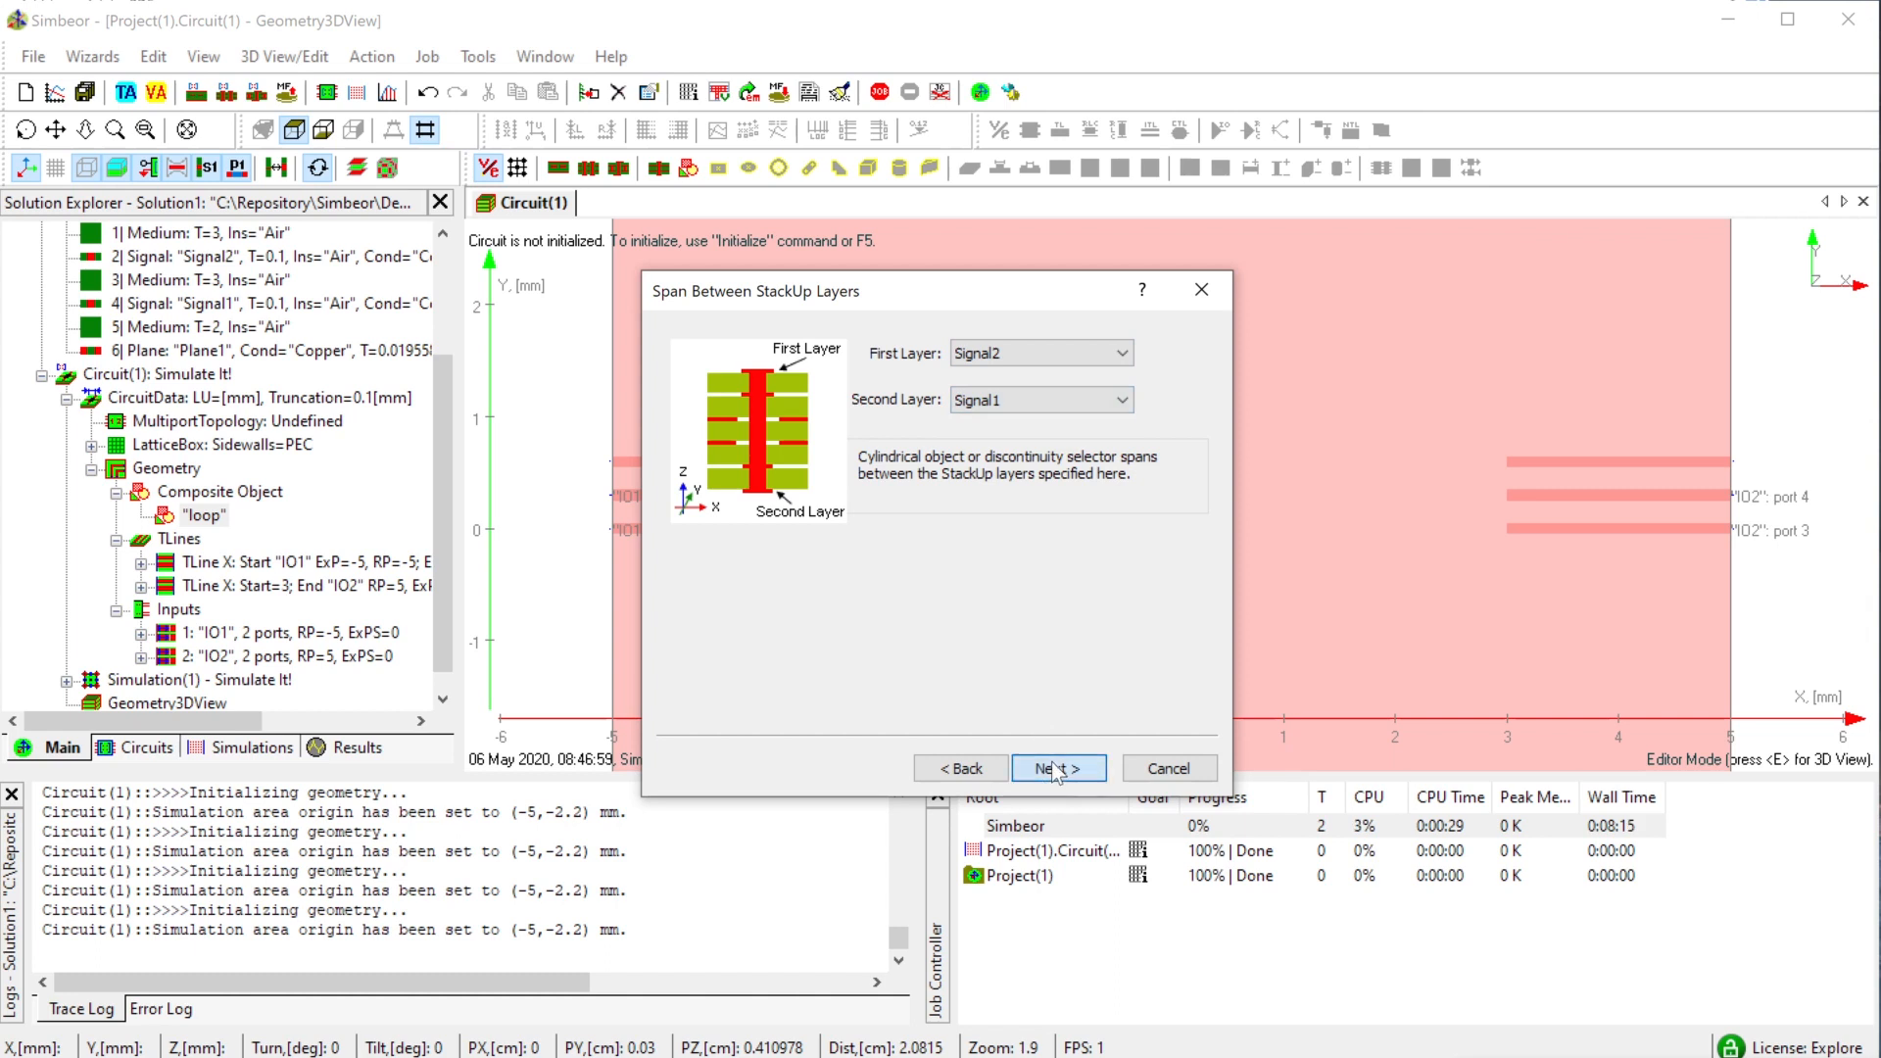
left_click(1054, 770)
left_click(1055, 770)
left_click(1054, 770)
left_click(1058, 769)
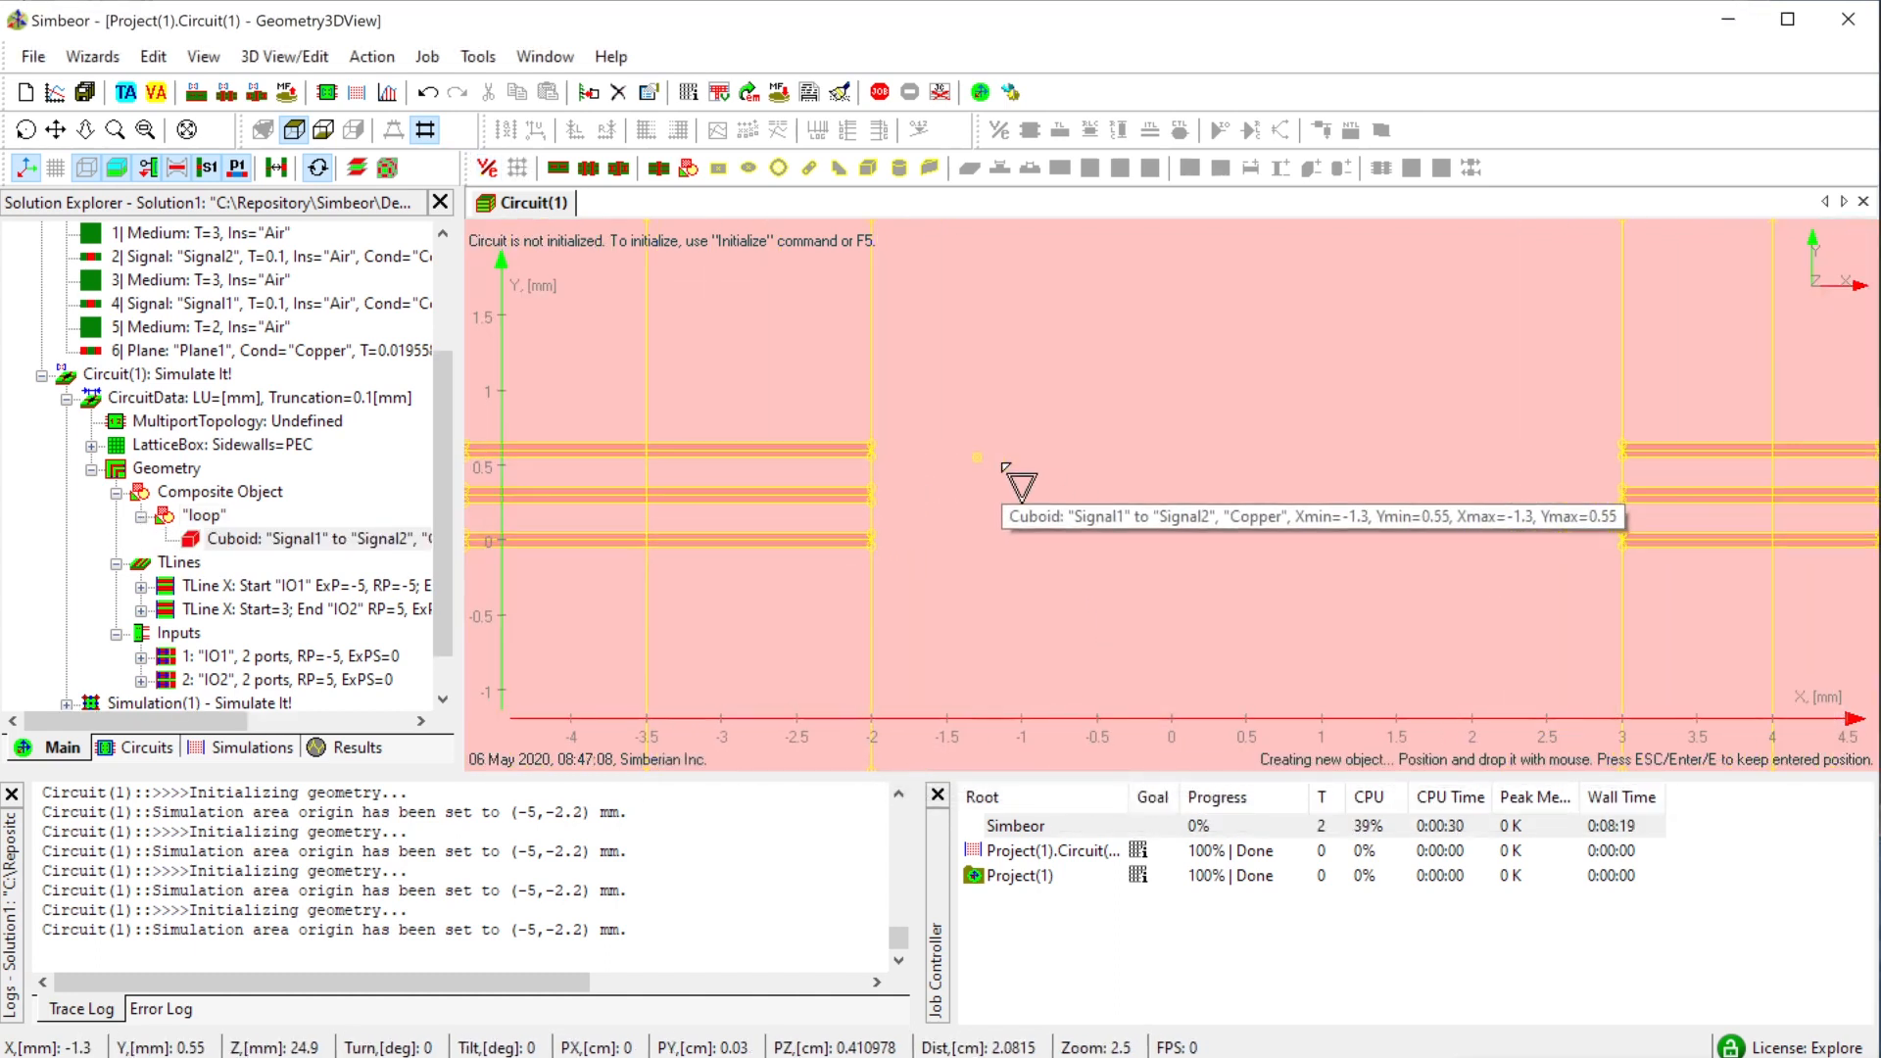
- Place the cuboid at the end of the uppermost "IO1" strip, from X = -2.05 to -2 mm and Y = 0.55 to 0.65 mm
scroll(874, 513, "up", 1)
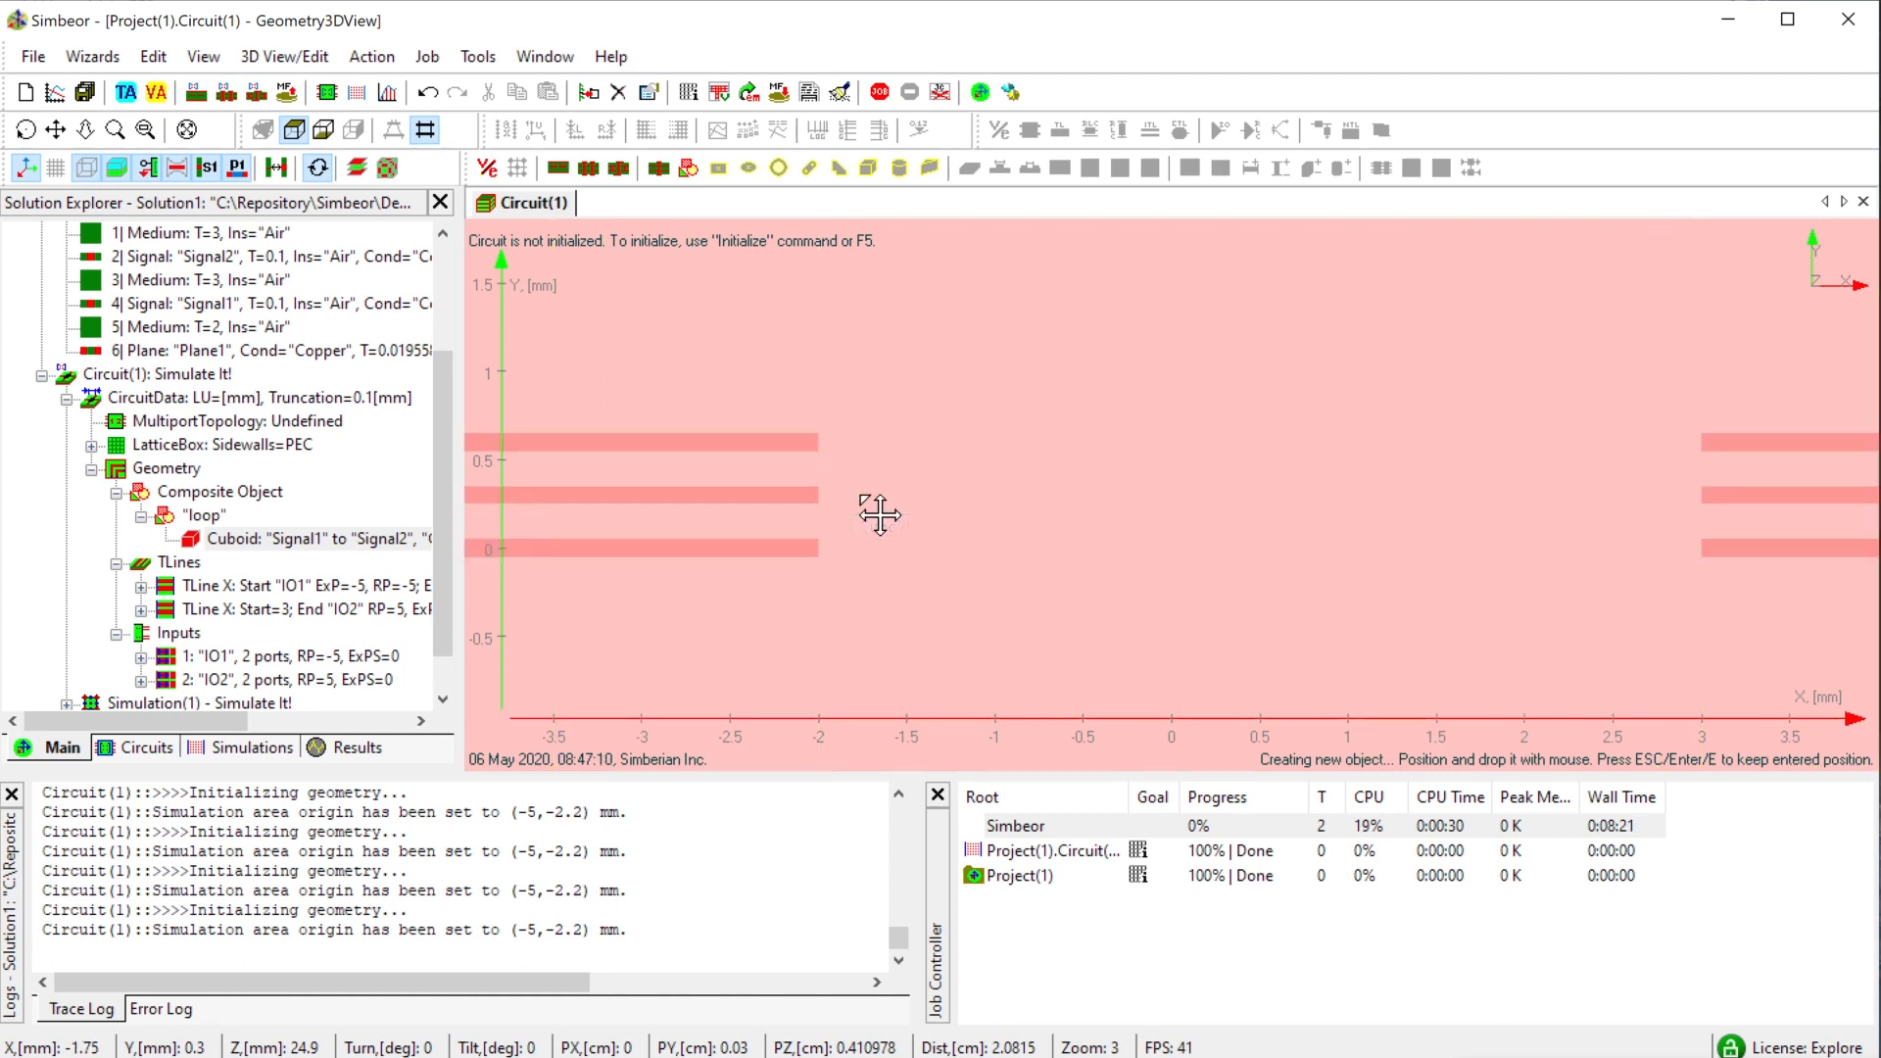
left_click_drag(863, 498, 1089, 566)
scroll(1085, 552, "up", 1)
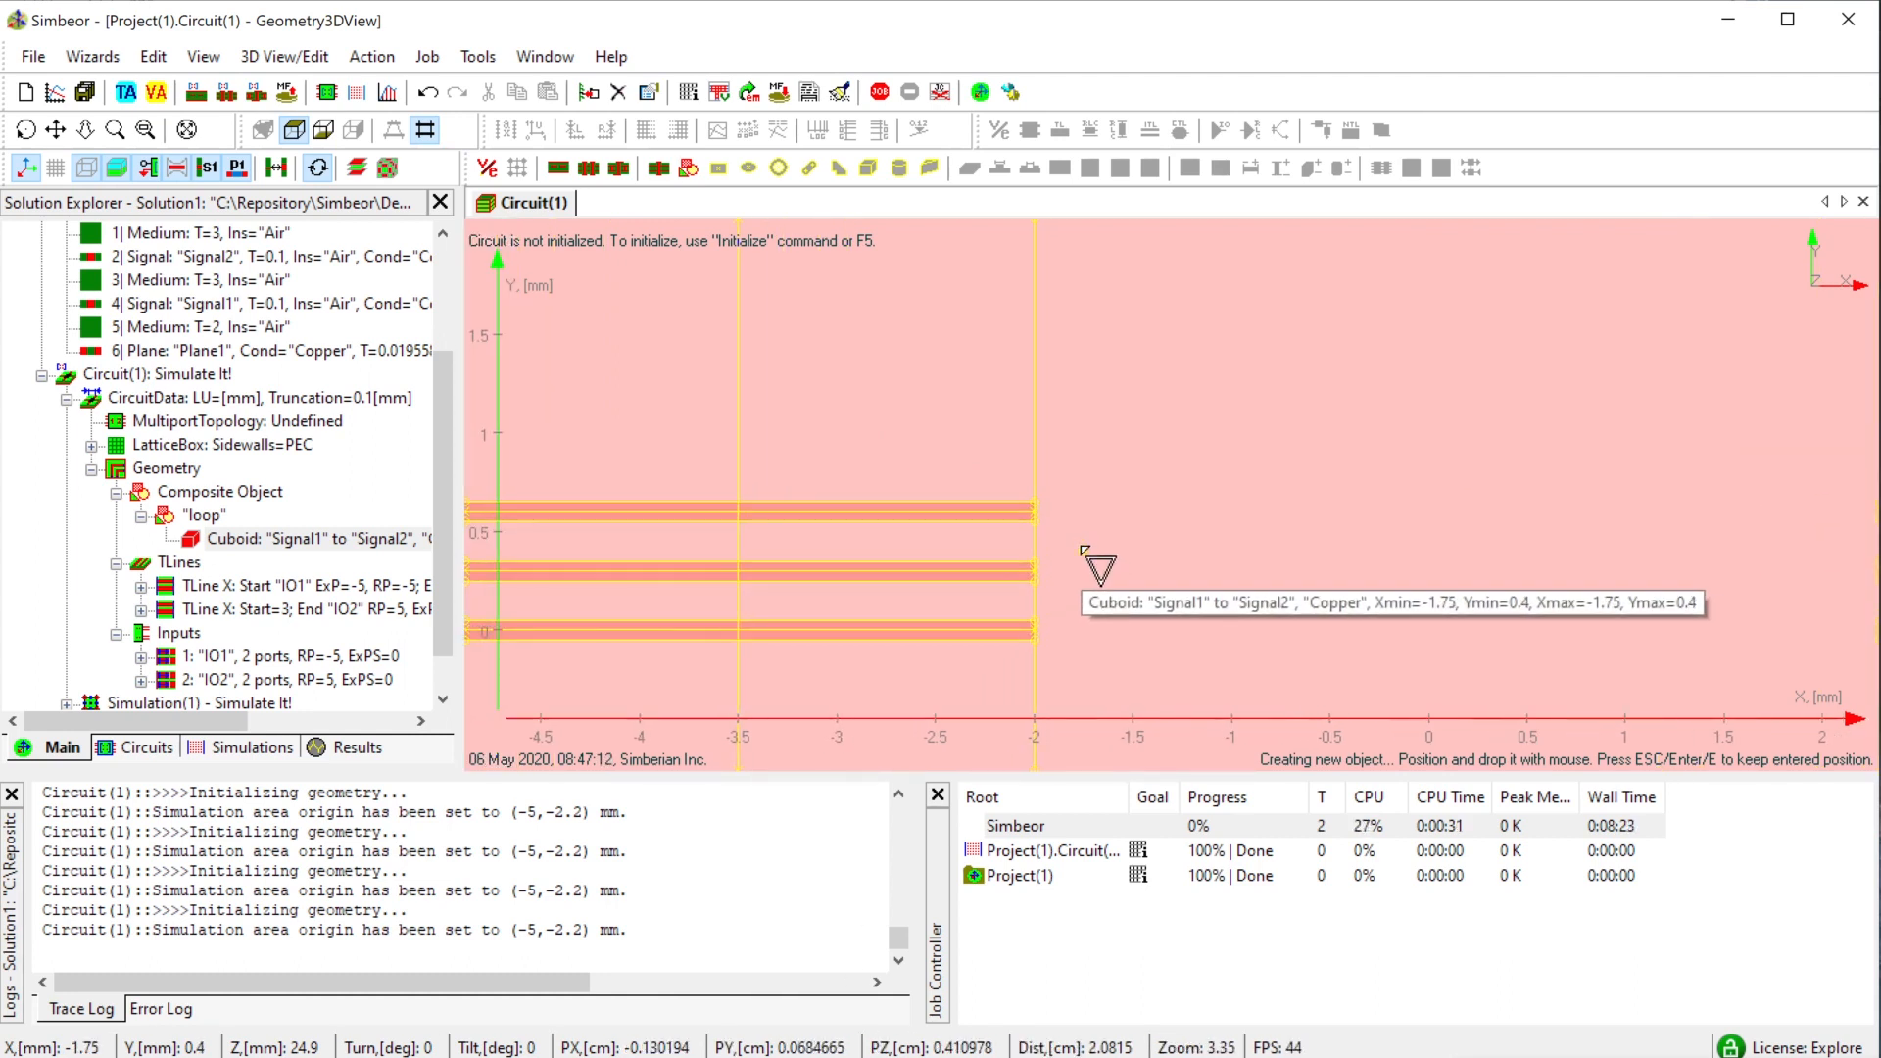
scroll(1085, 552, "up", 1)
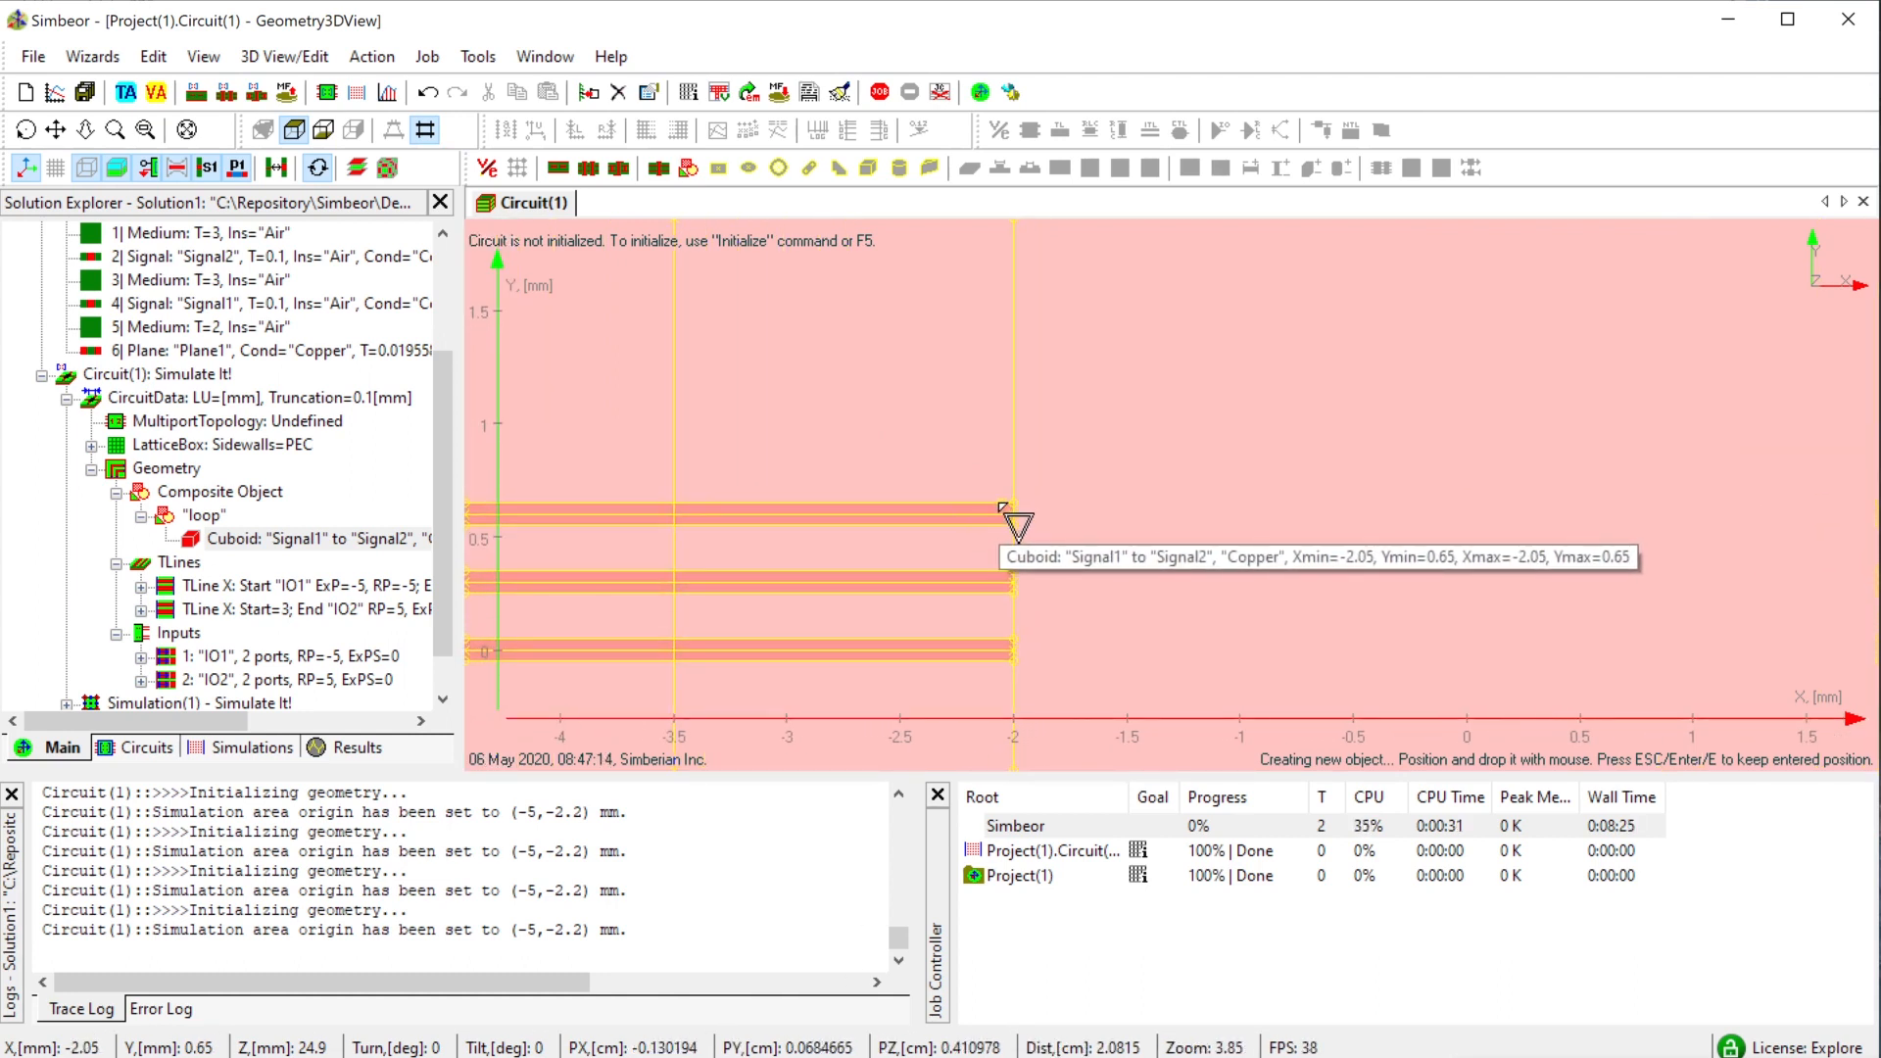
left_click(1003, 505)
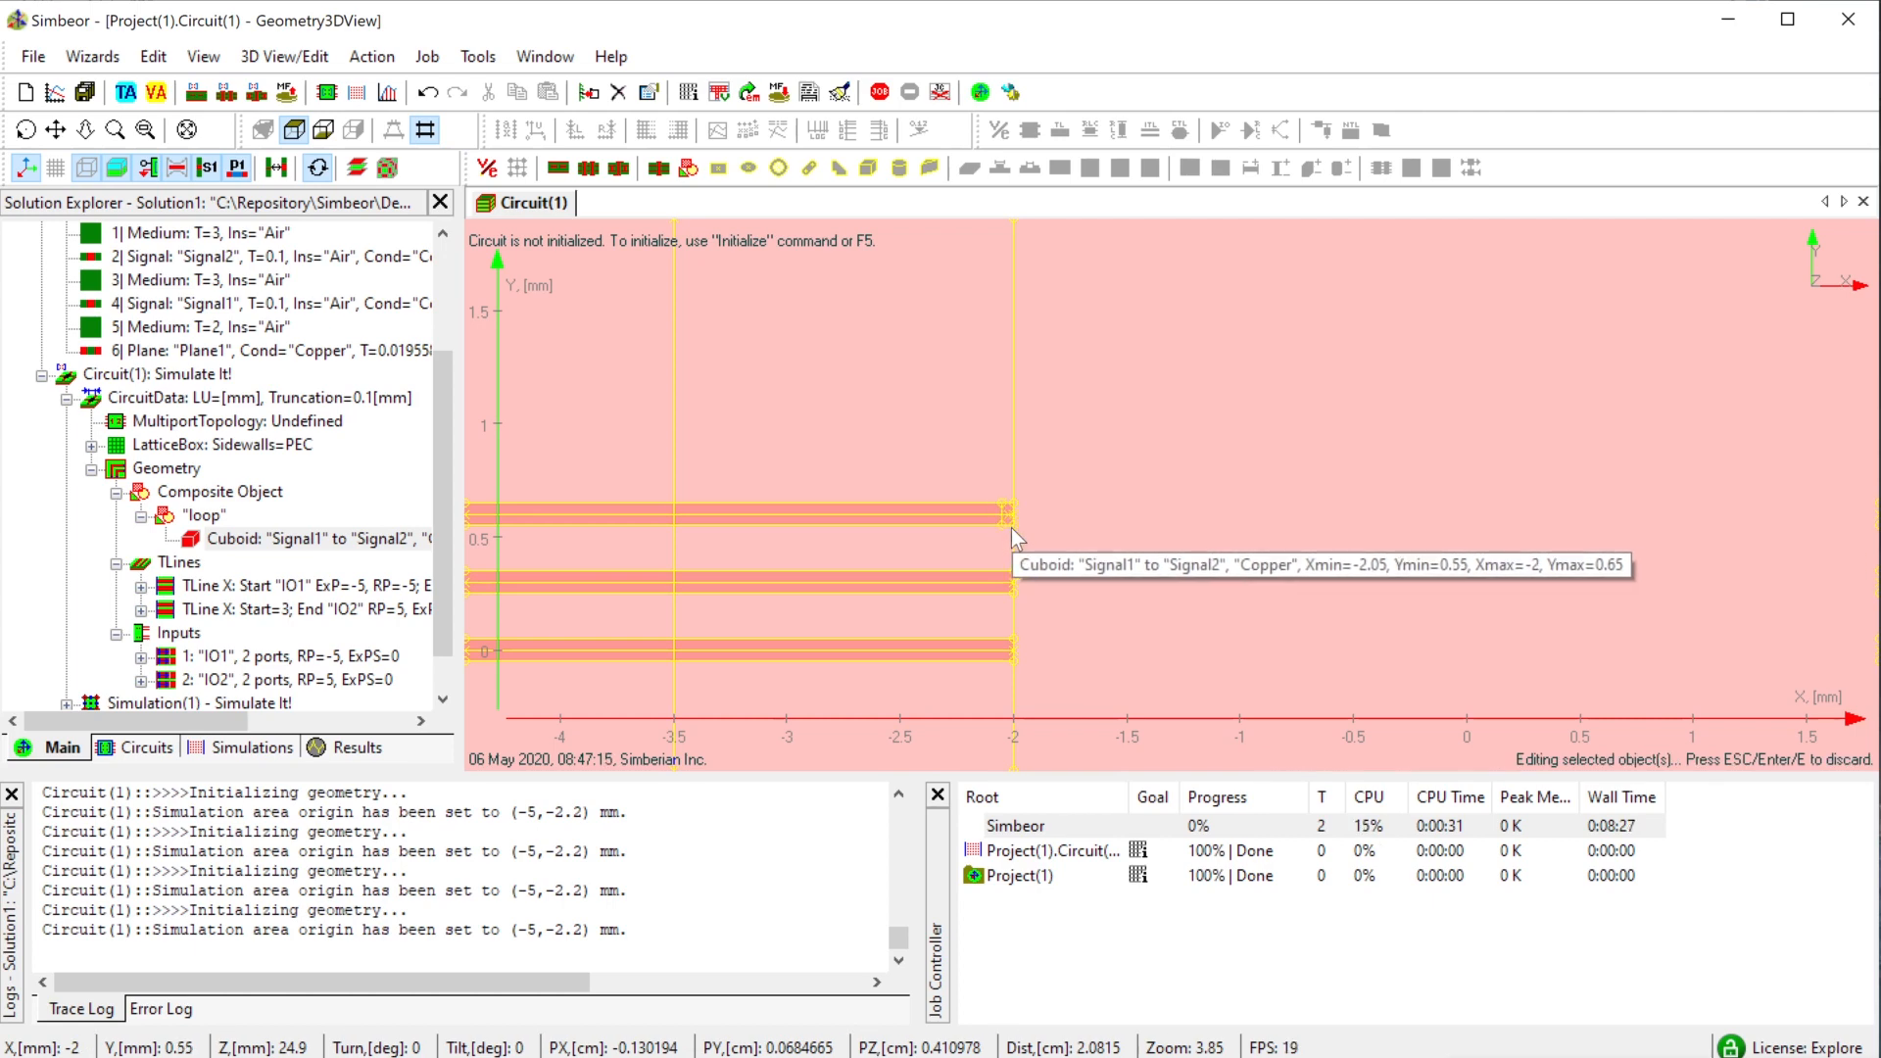
left_click(1011, 527)
- Show the lattice grid and extend the cuboid's minimum X edge to -2.1 mm
left_click(57, 168)
scroll(1036, 476, "up", 2)
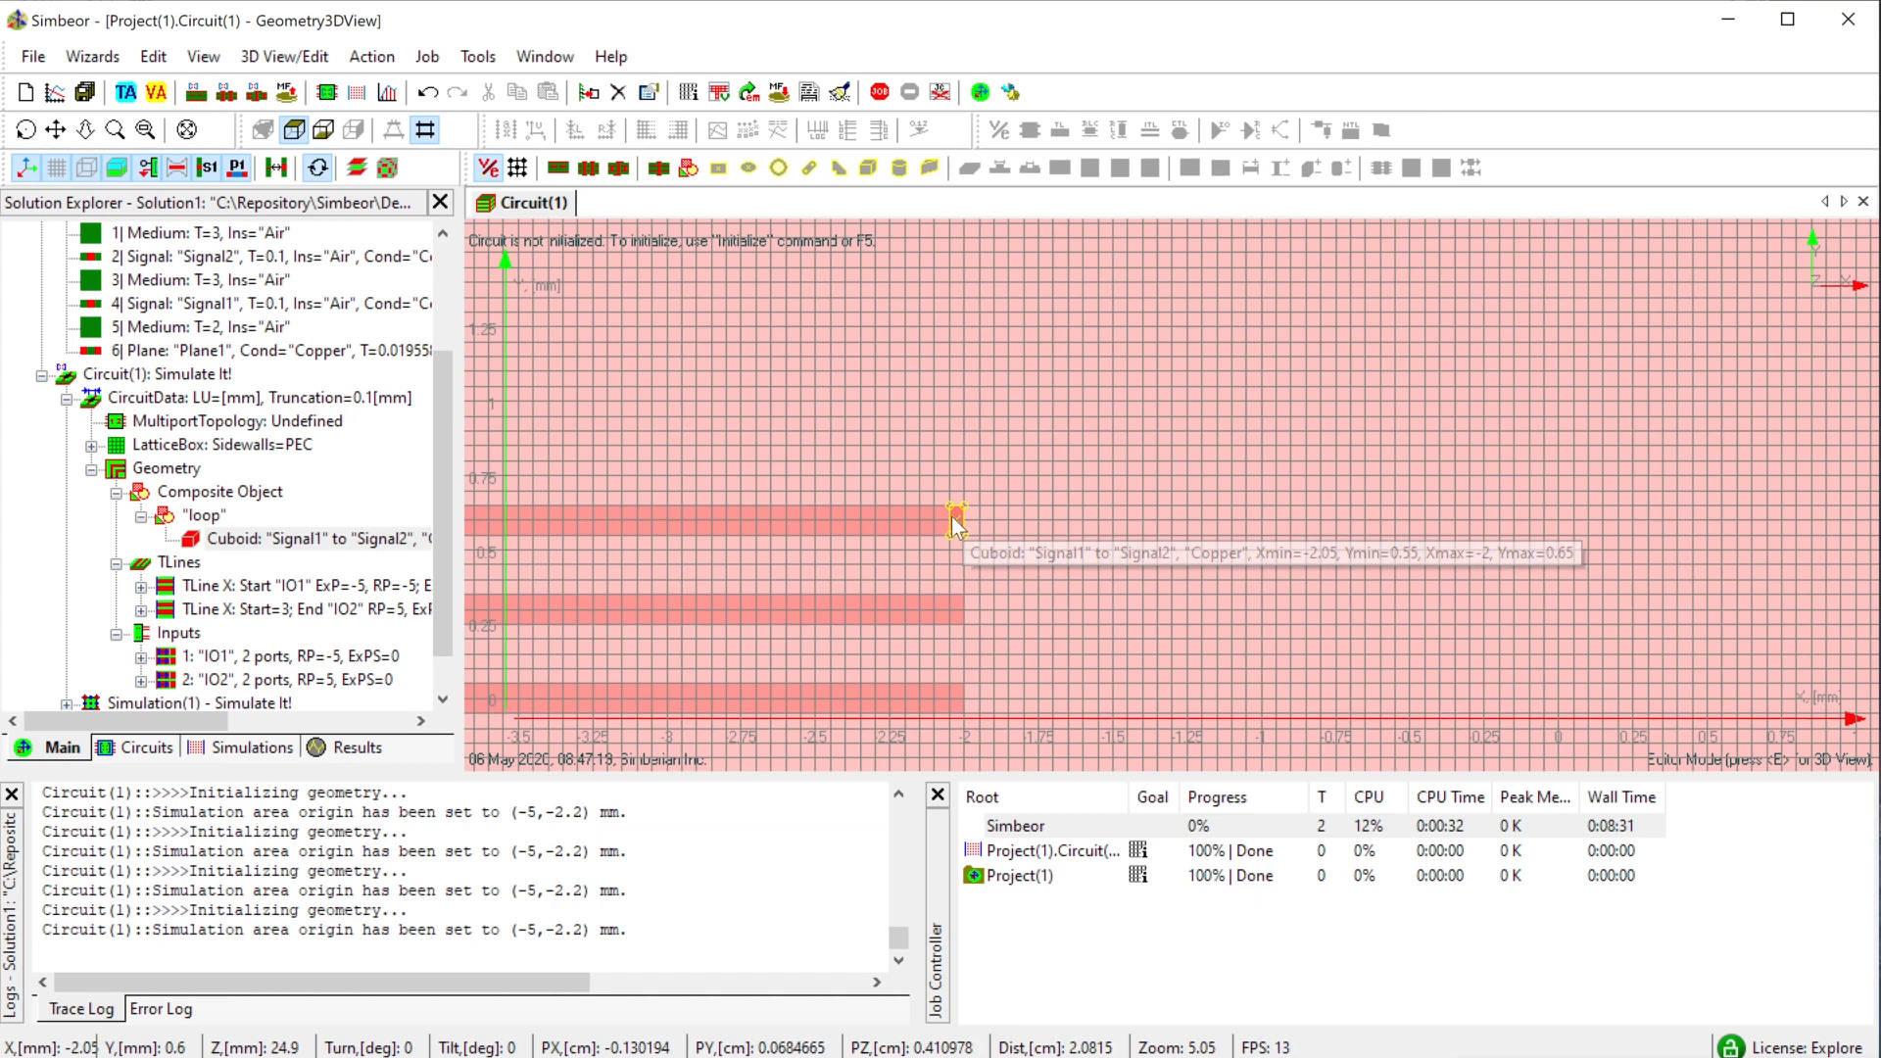
left_click(949, 521)
left_click_drag(943, 519, 933, 519)
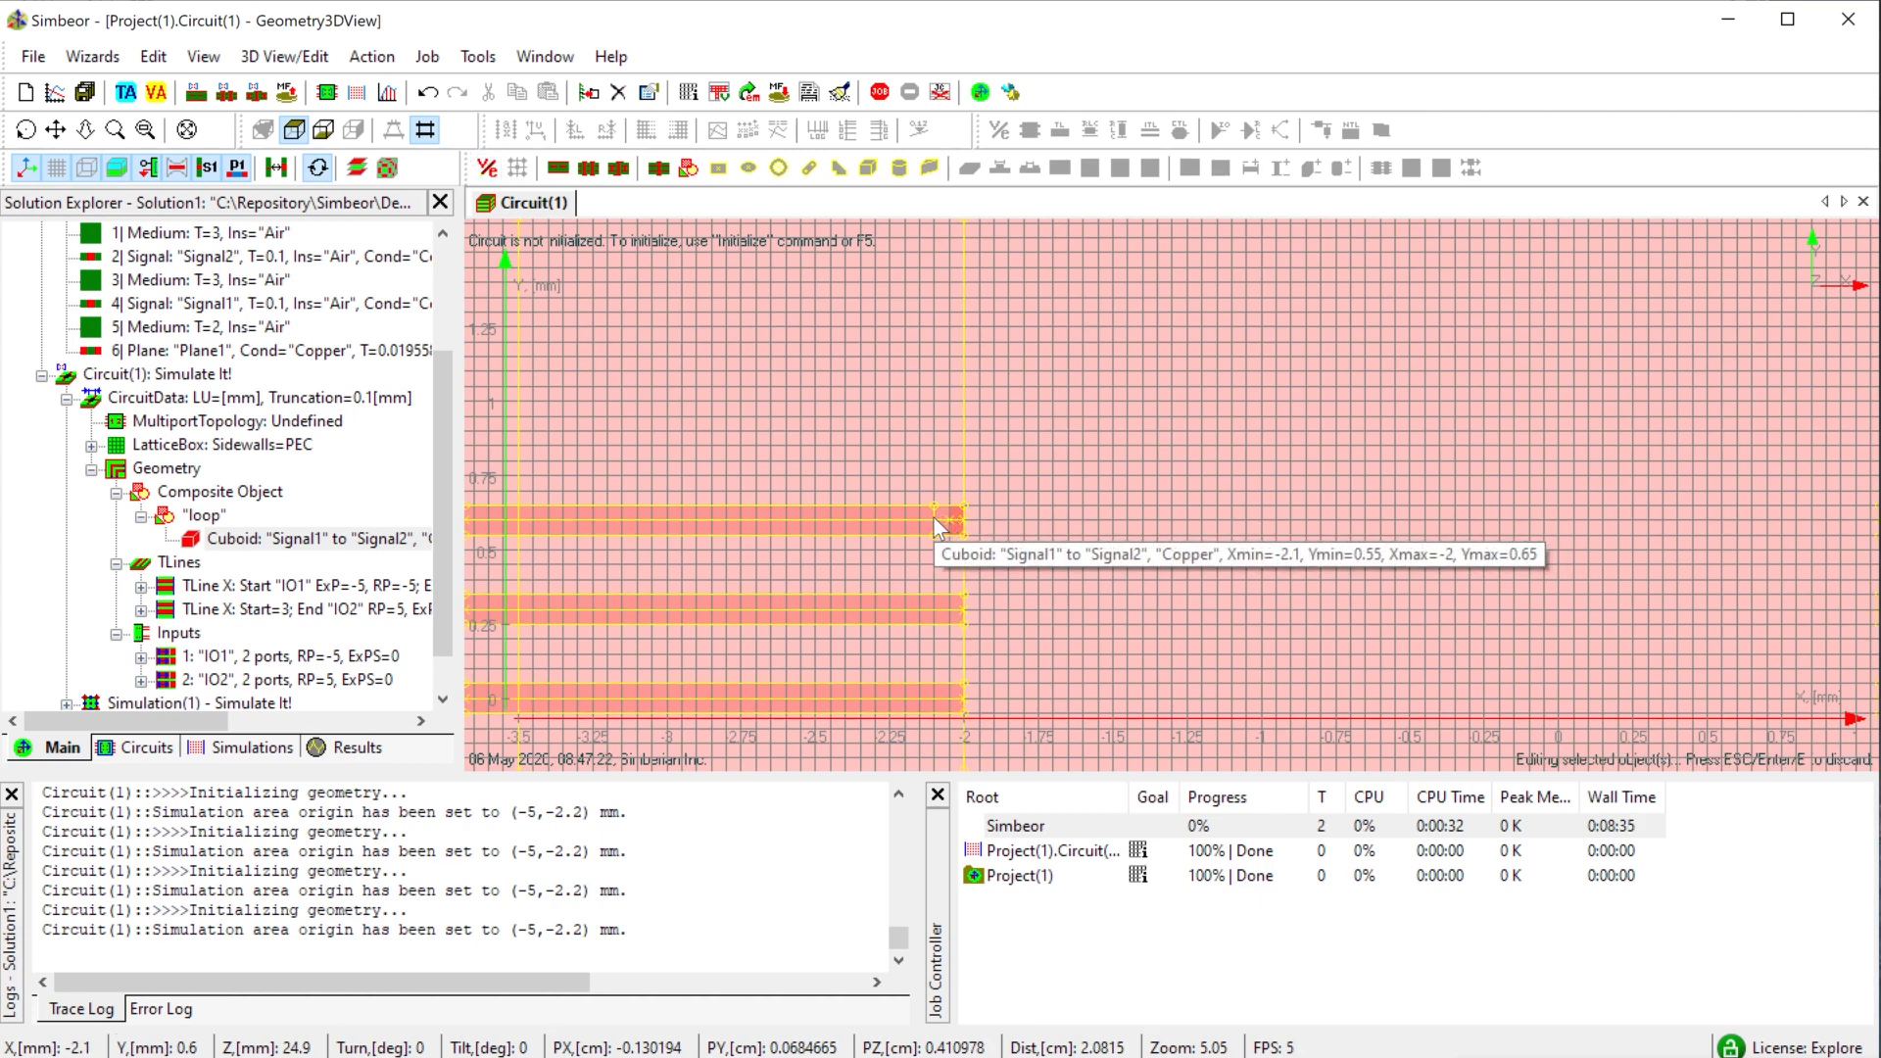
left_click(934, 521)
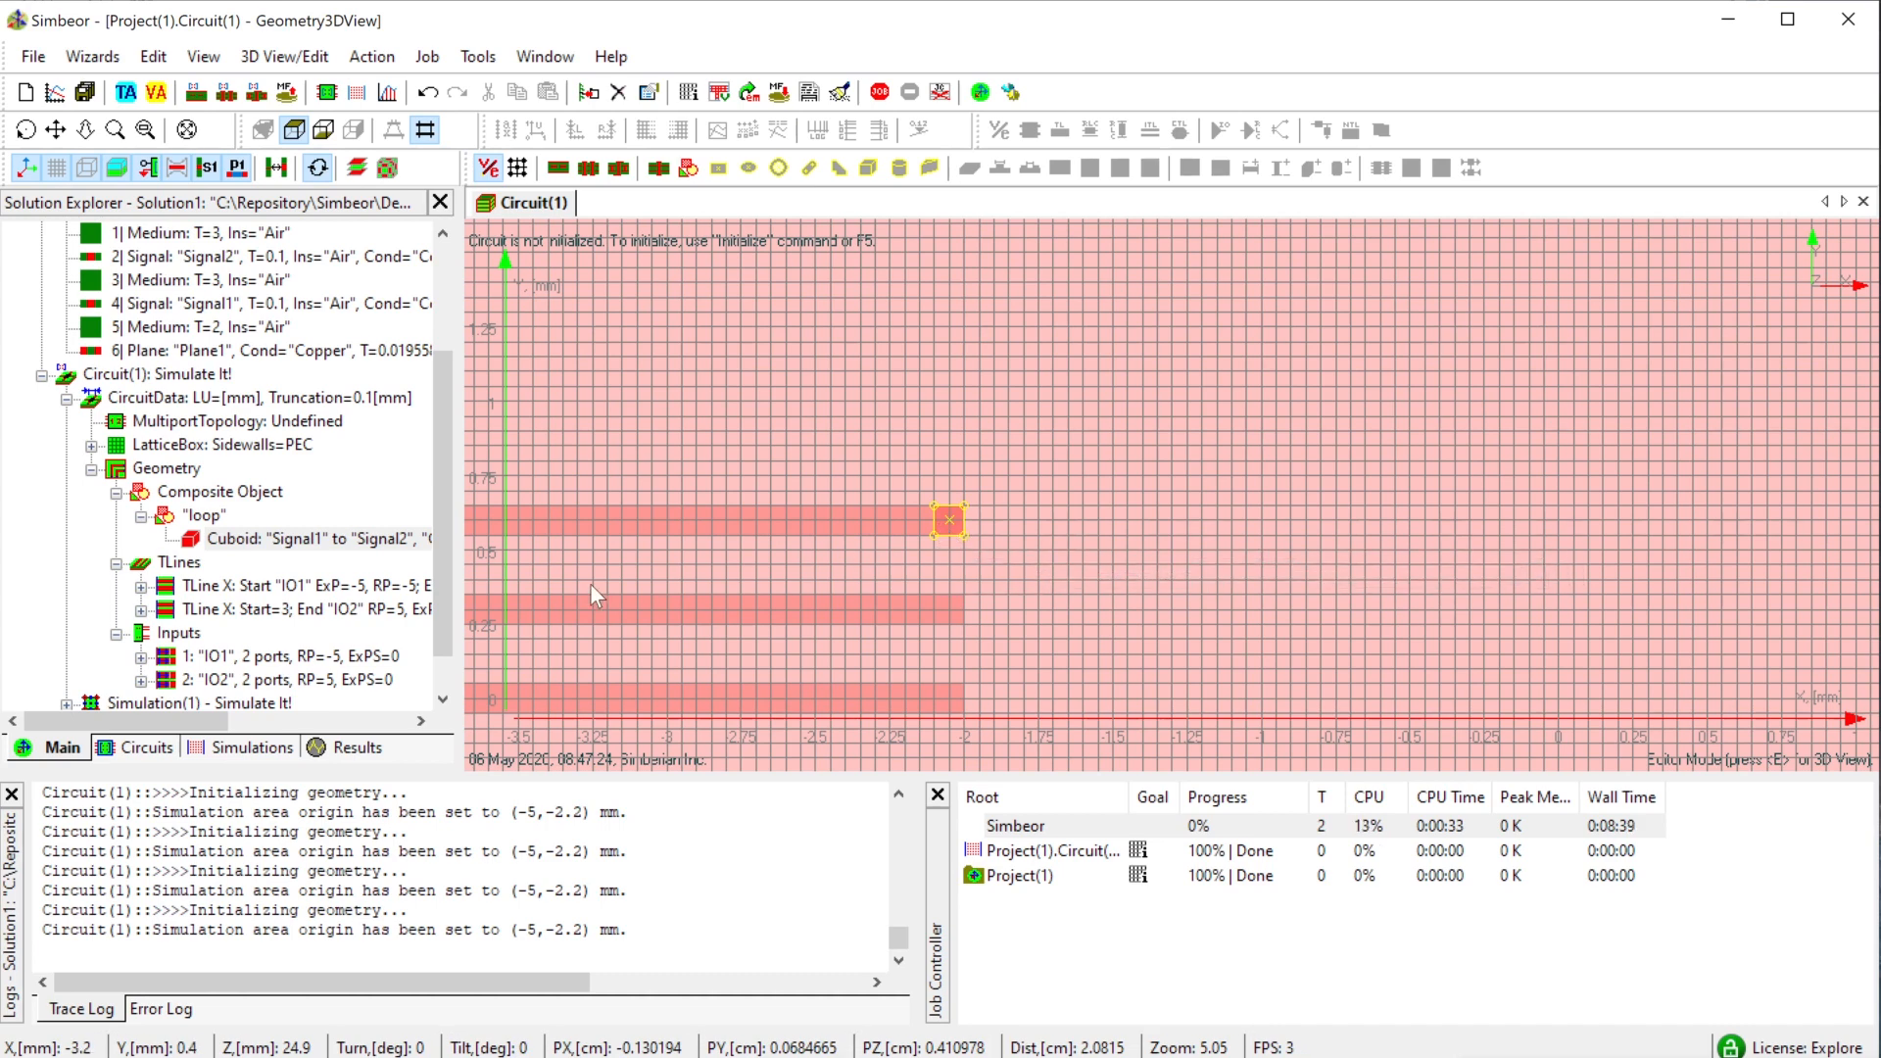
scroll(590, 584, "down", 1)
left_click(291, 539)
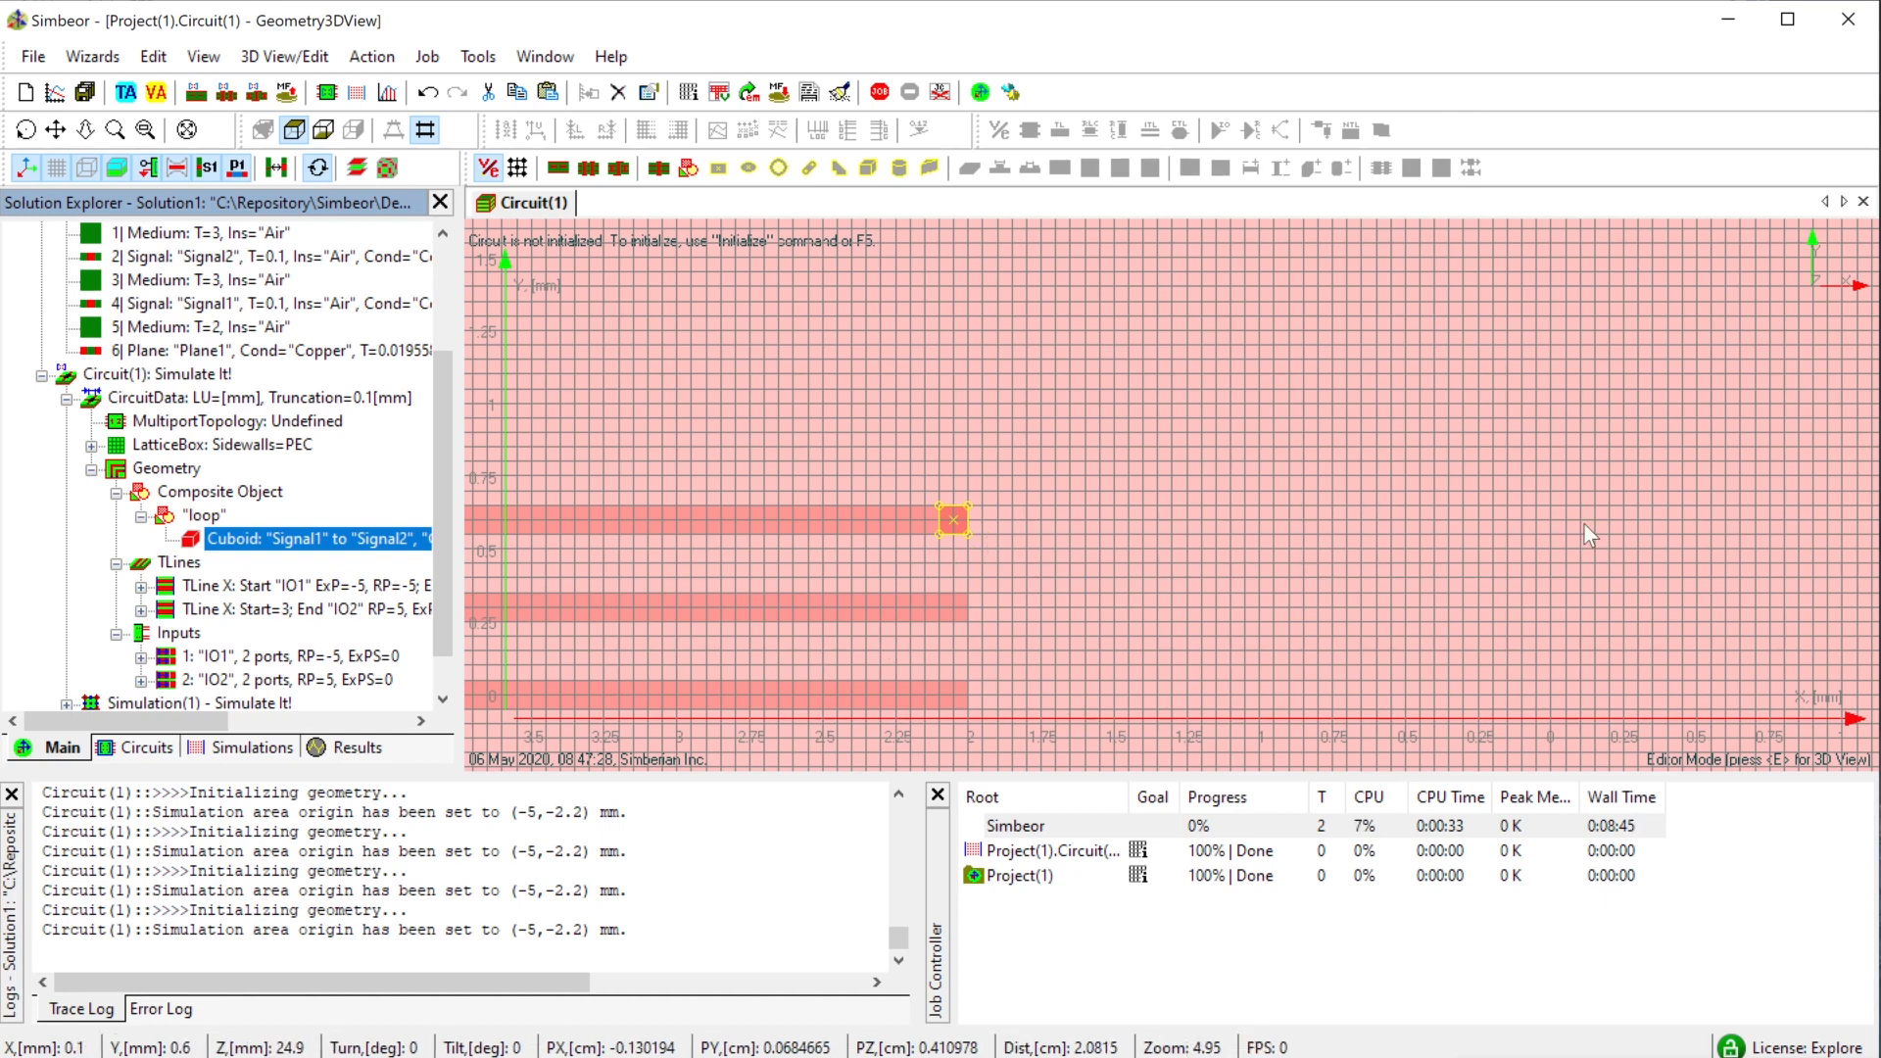
- Add a Copper rectangle on Signal2 from X = -2.1 to 1 mm and Y = 0.55 to 0.65 mm, with the grid hidden
scroll(1584, 521, "down", 9)
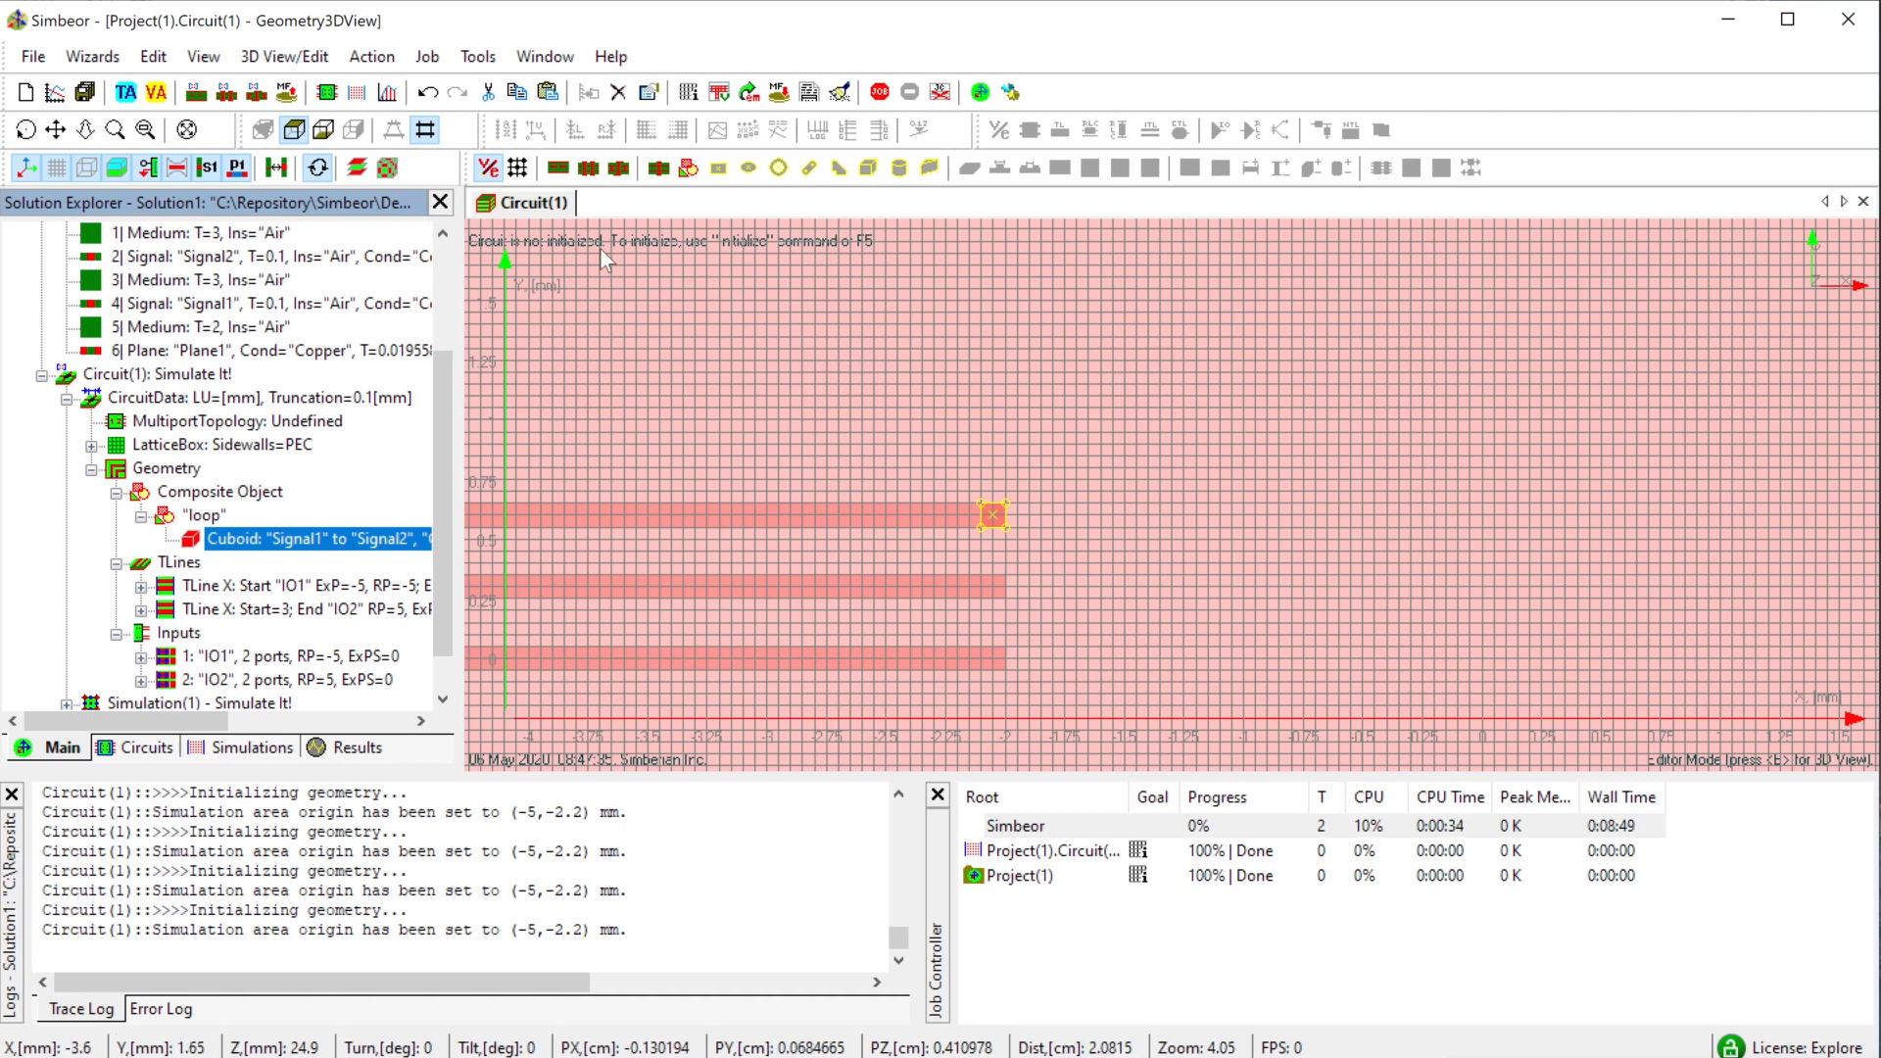
left_click(721, 169)
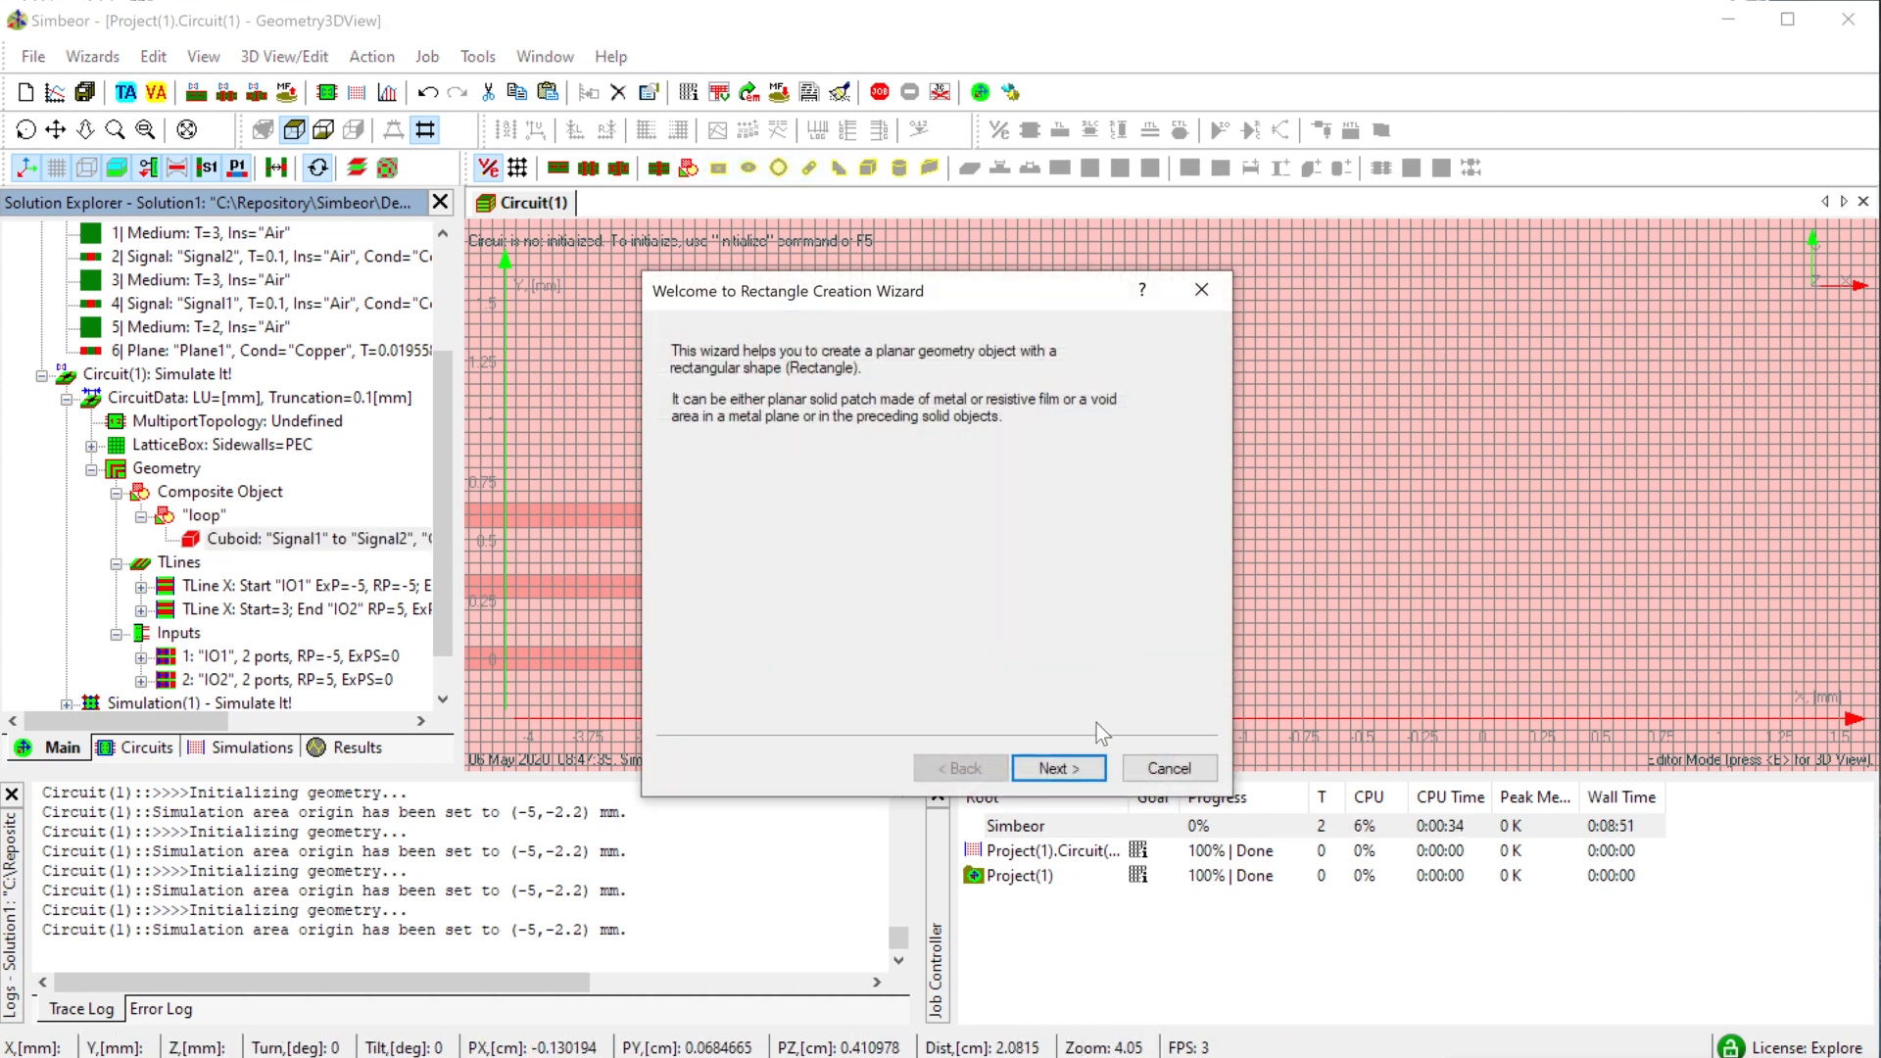
left_click(1074, 767)
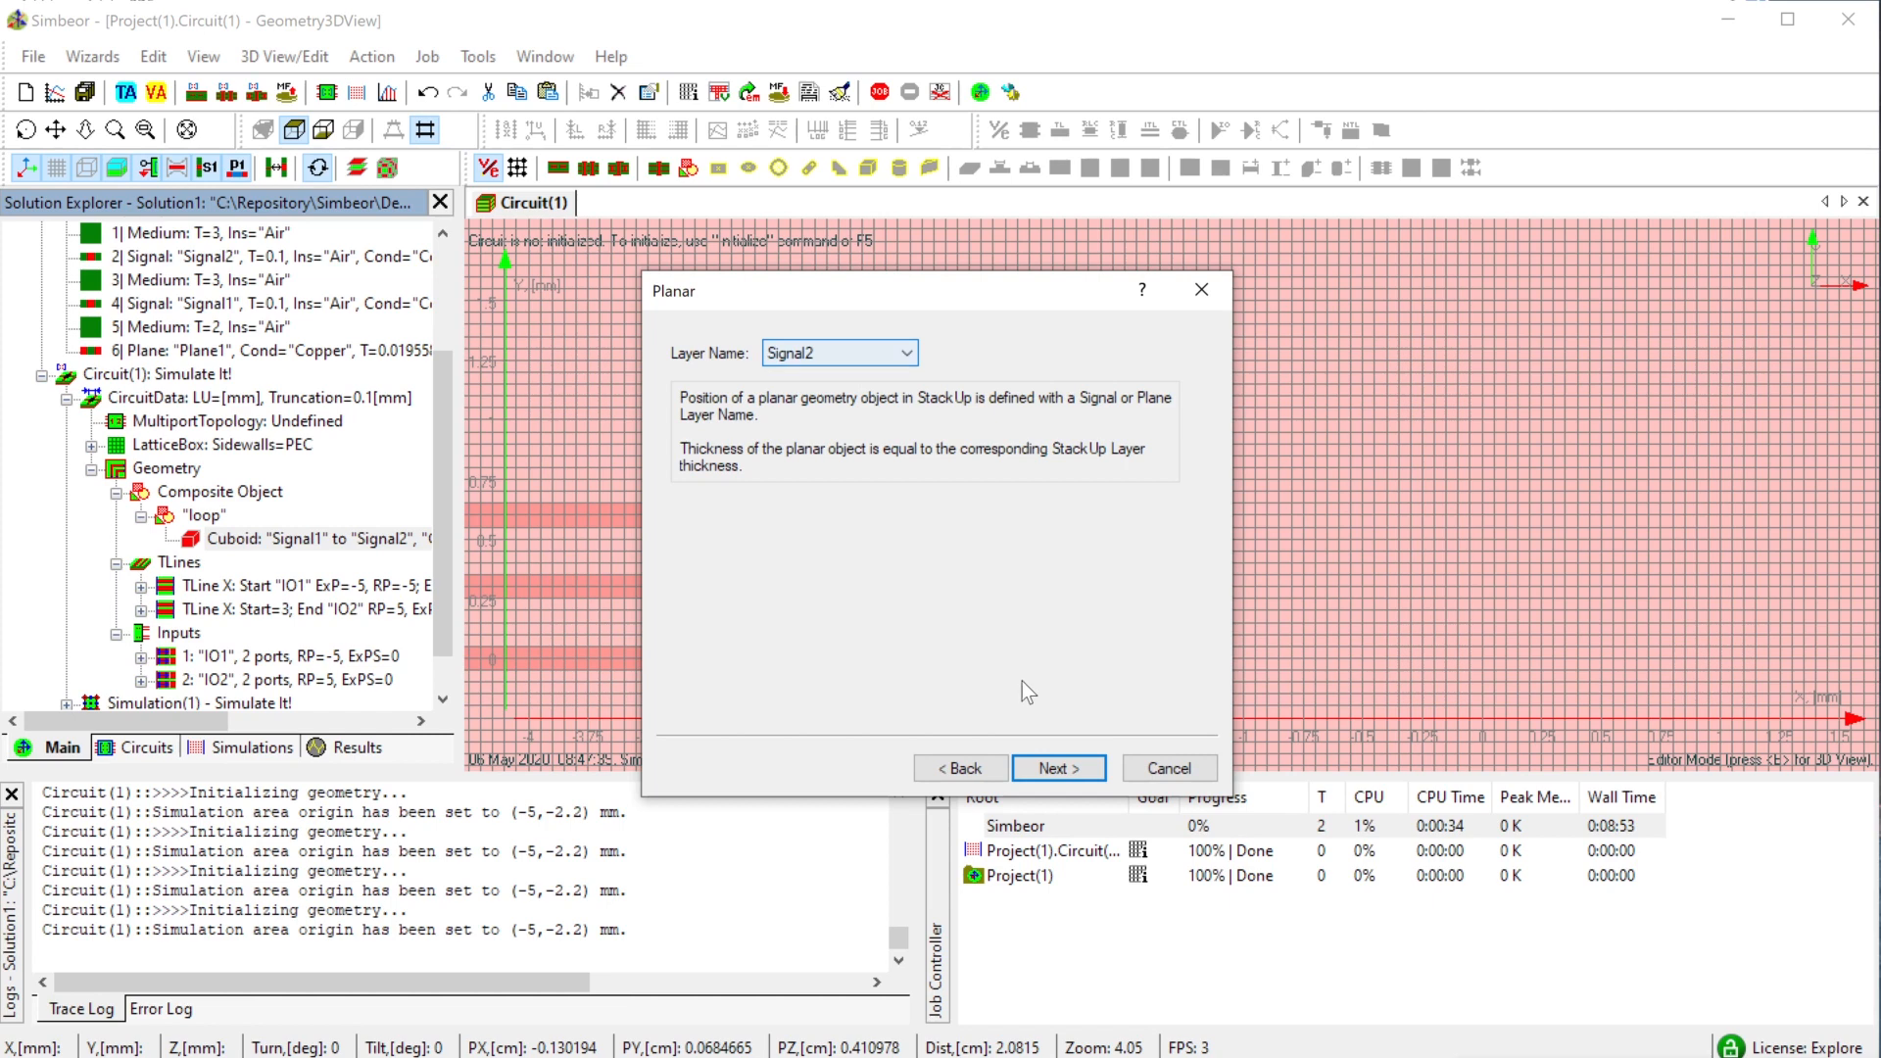
left_click(1076, 774)
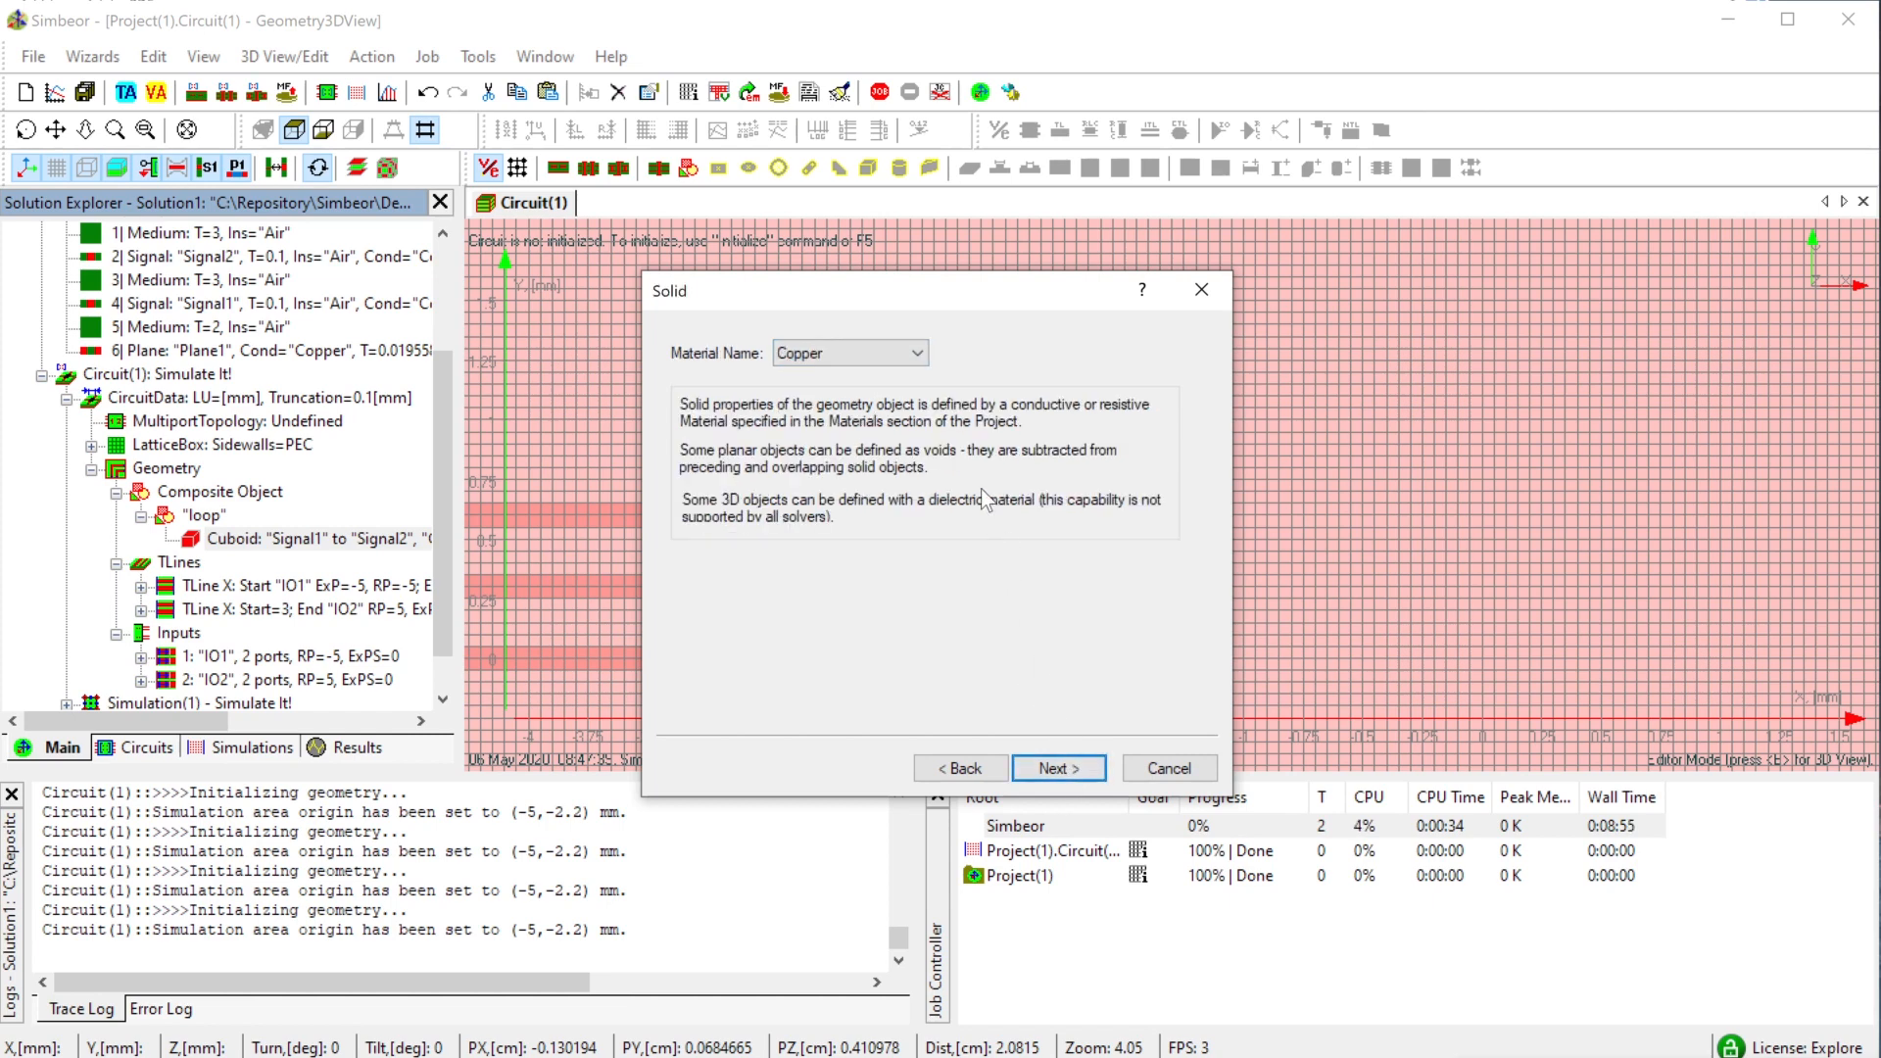
left_click(1058, 770)
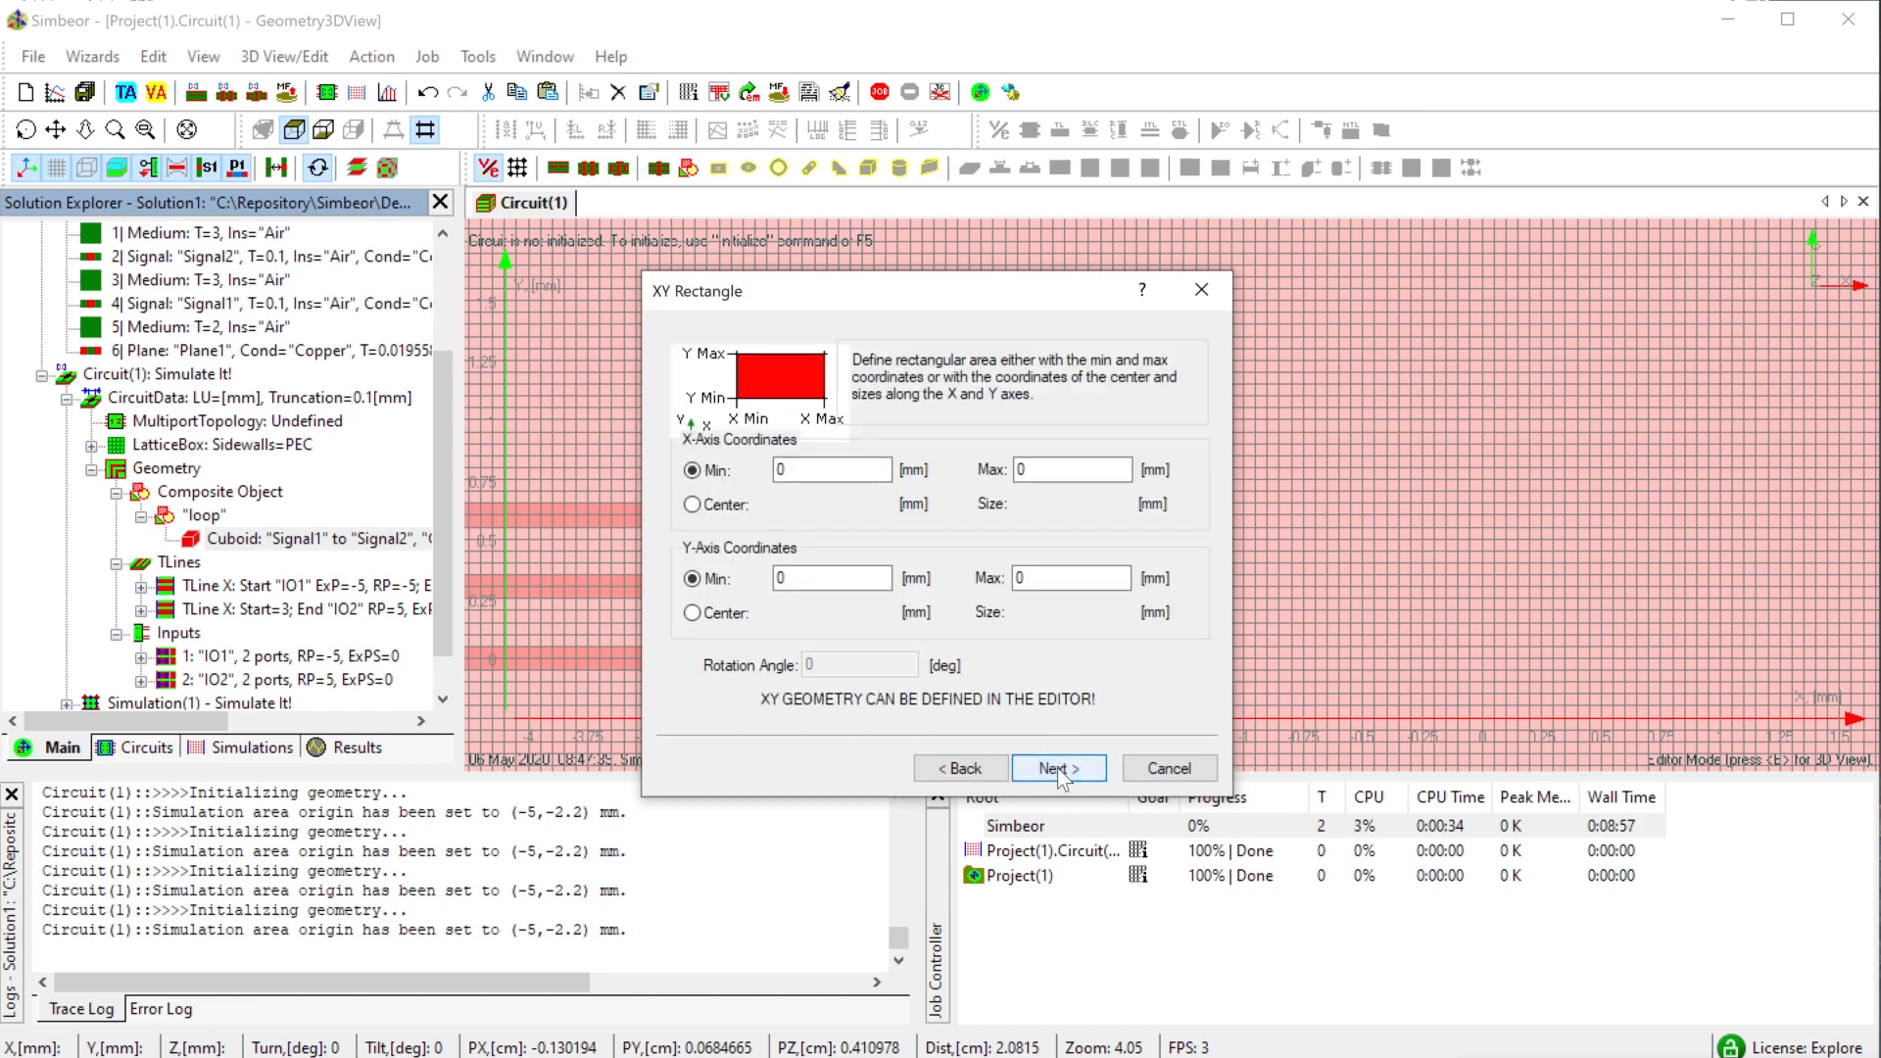
left_click(1059, 770)
left_click(1058, 769)
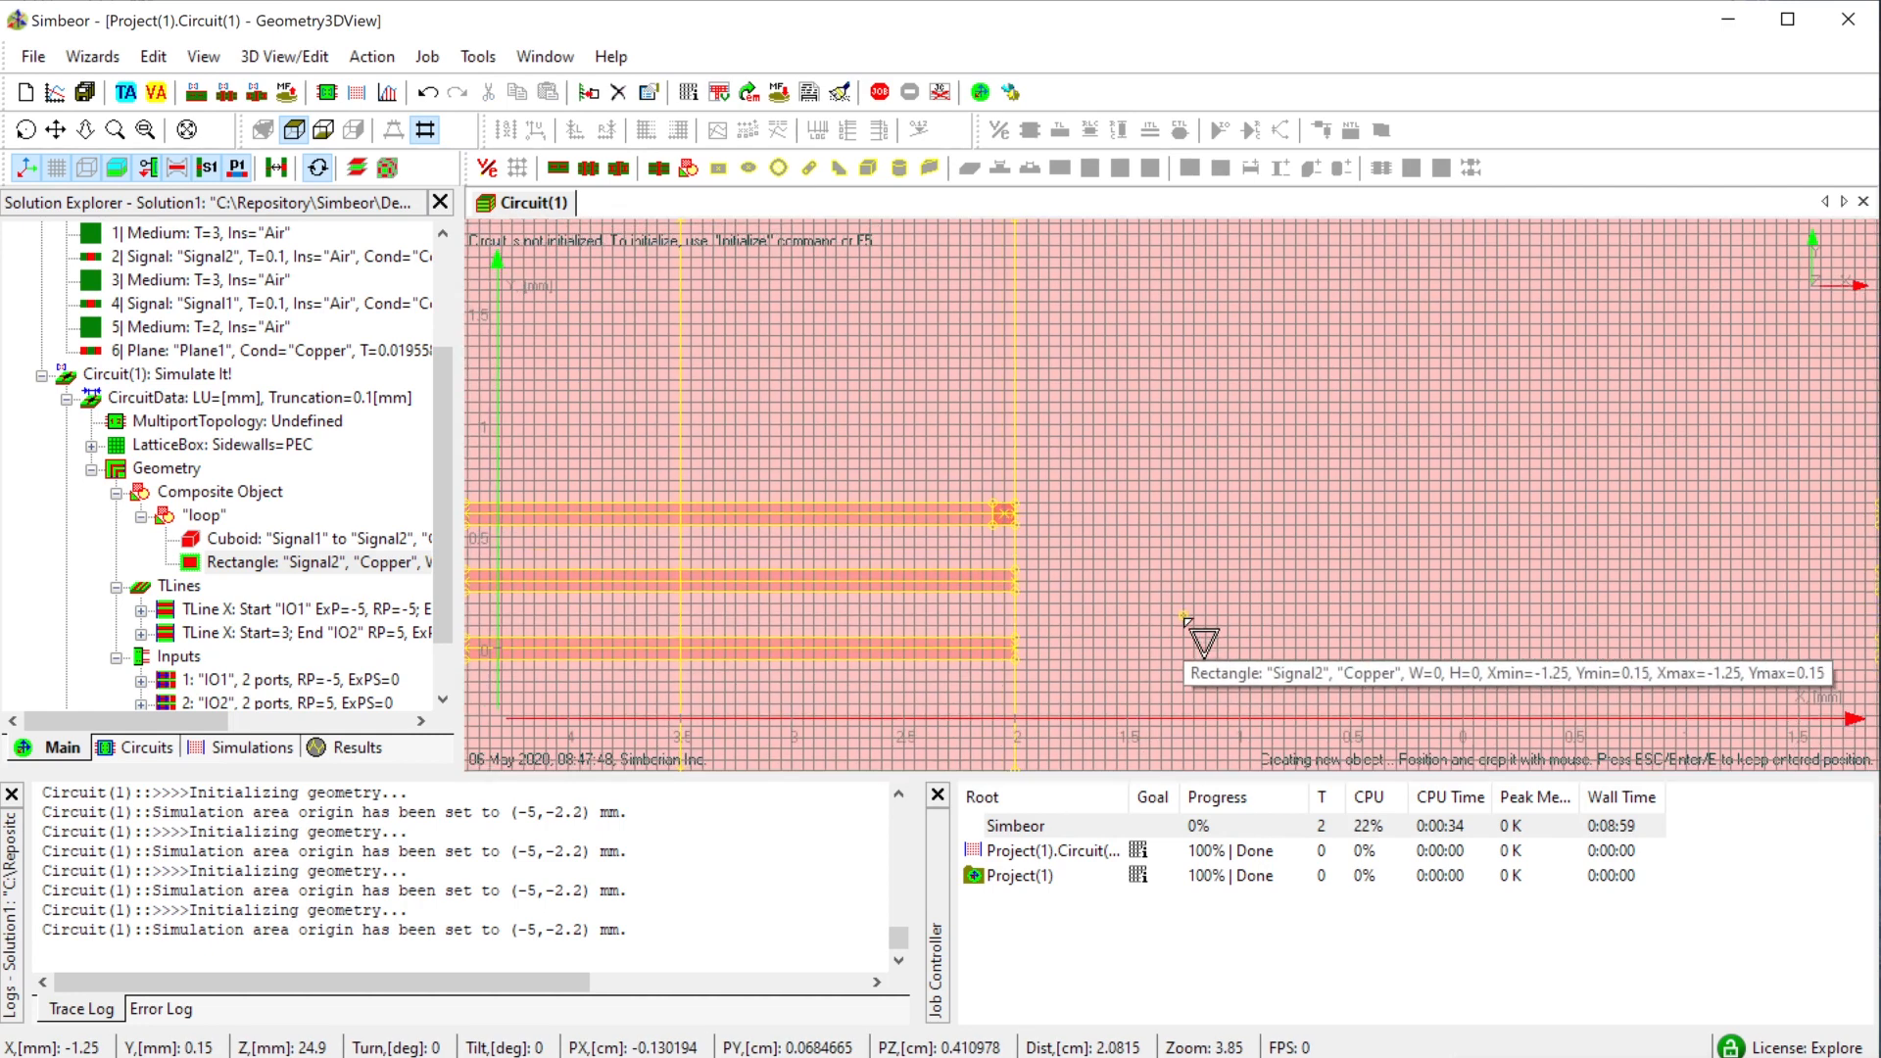
left_click_drag(1485, 657, 1221, 626)
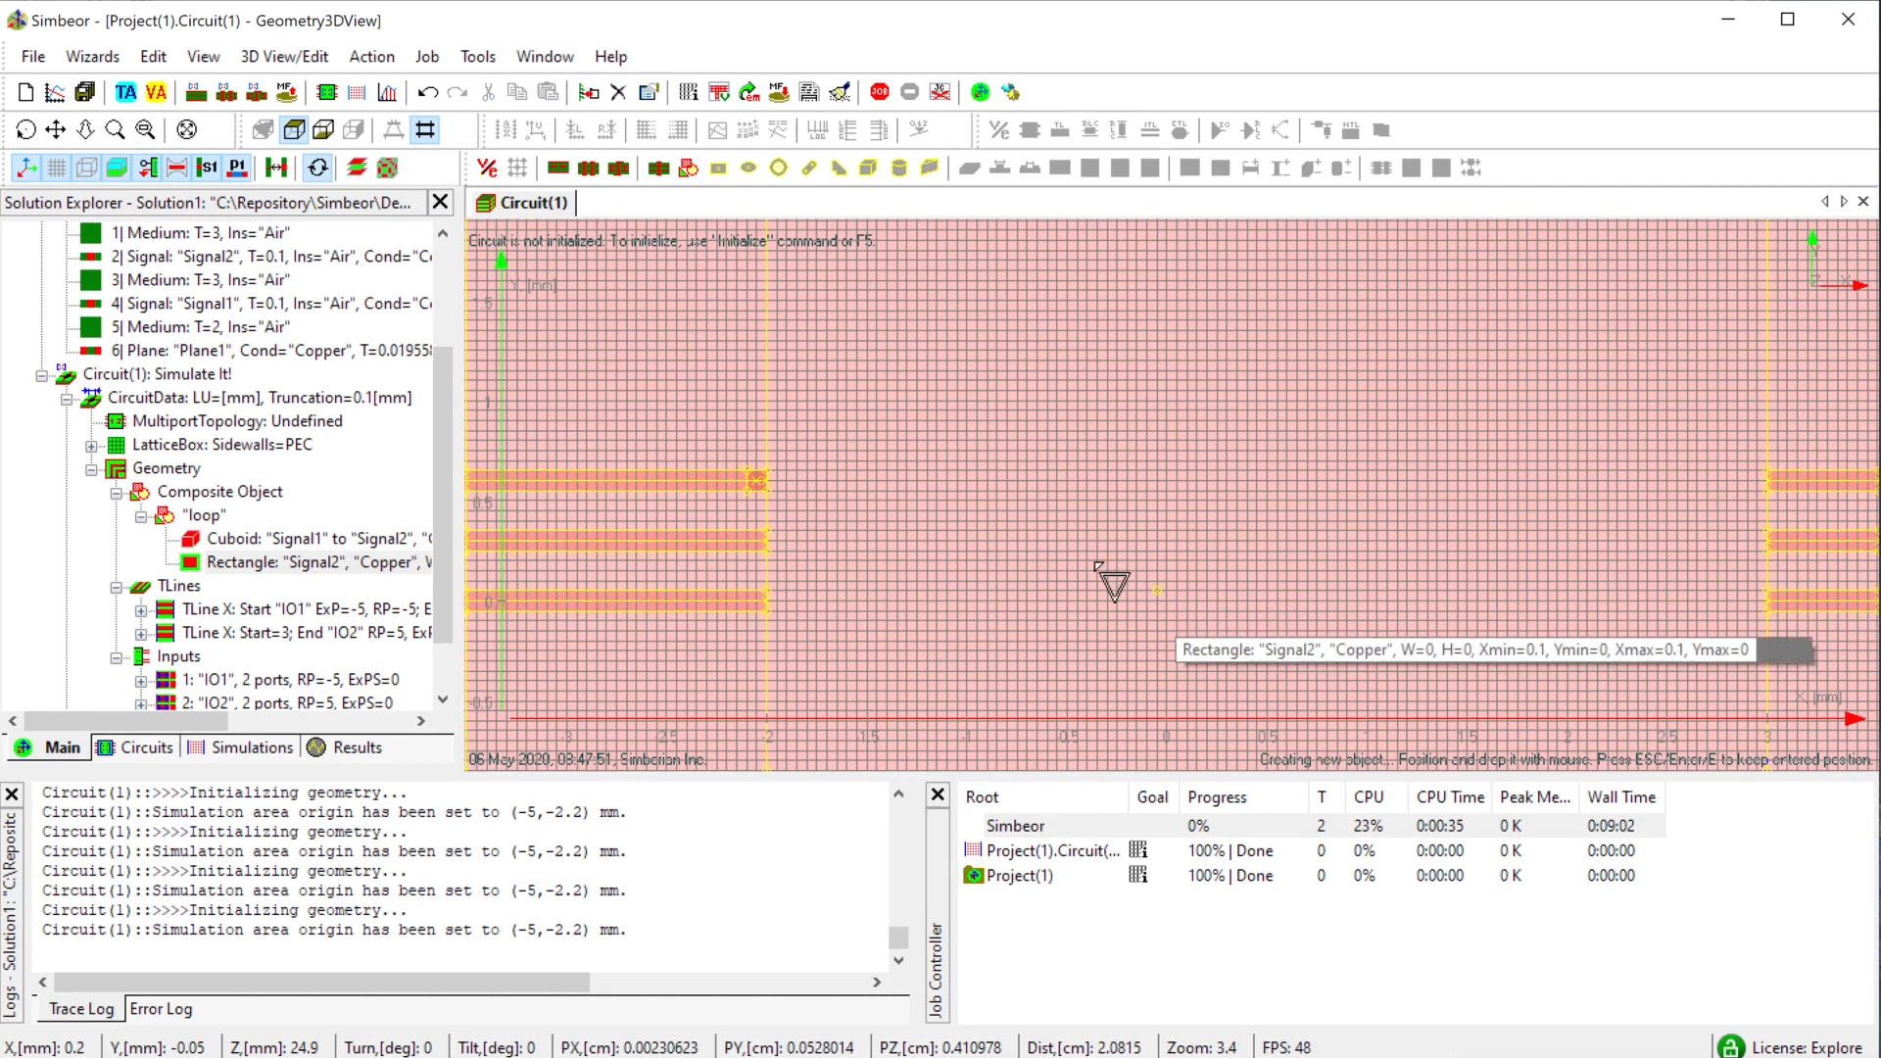
left_click(56, 168)
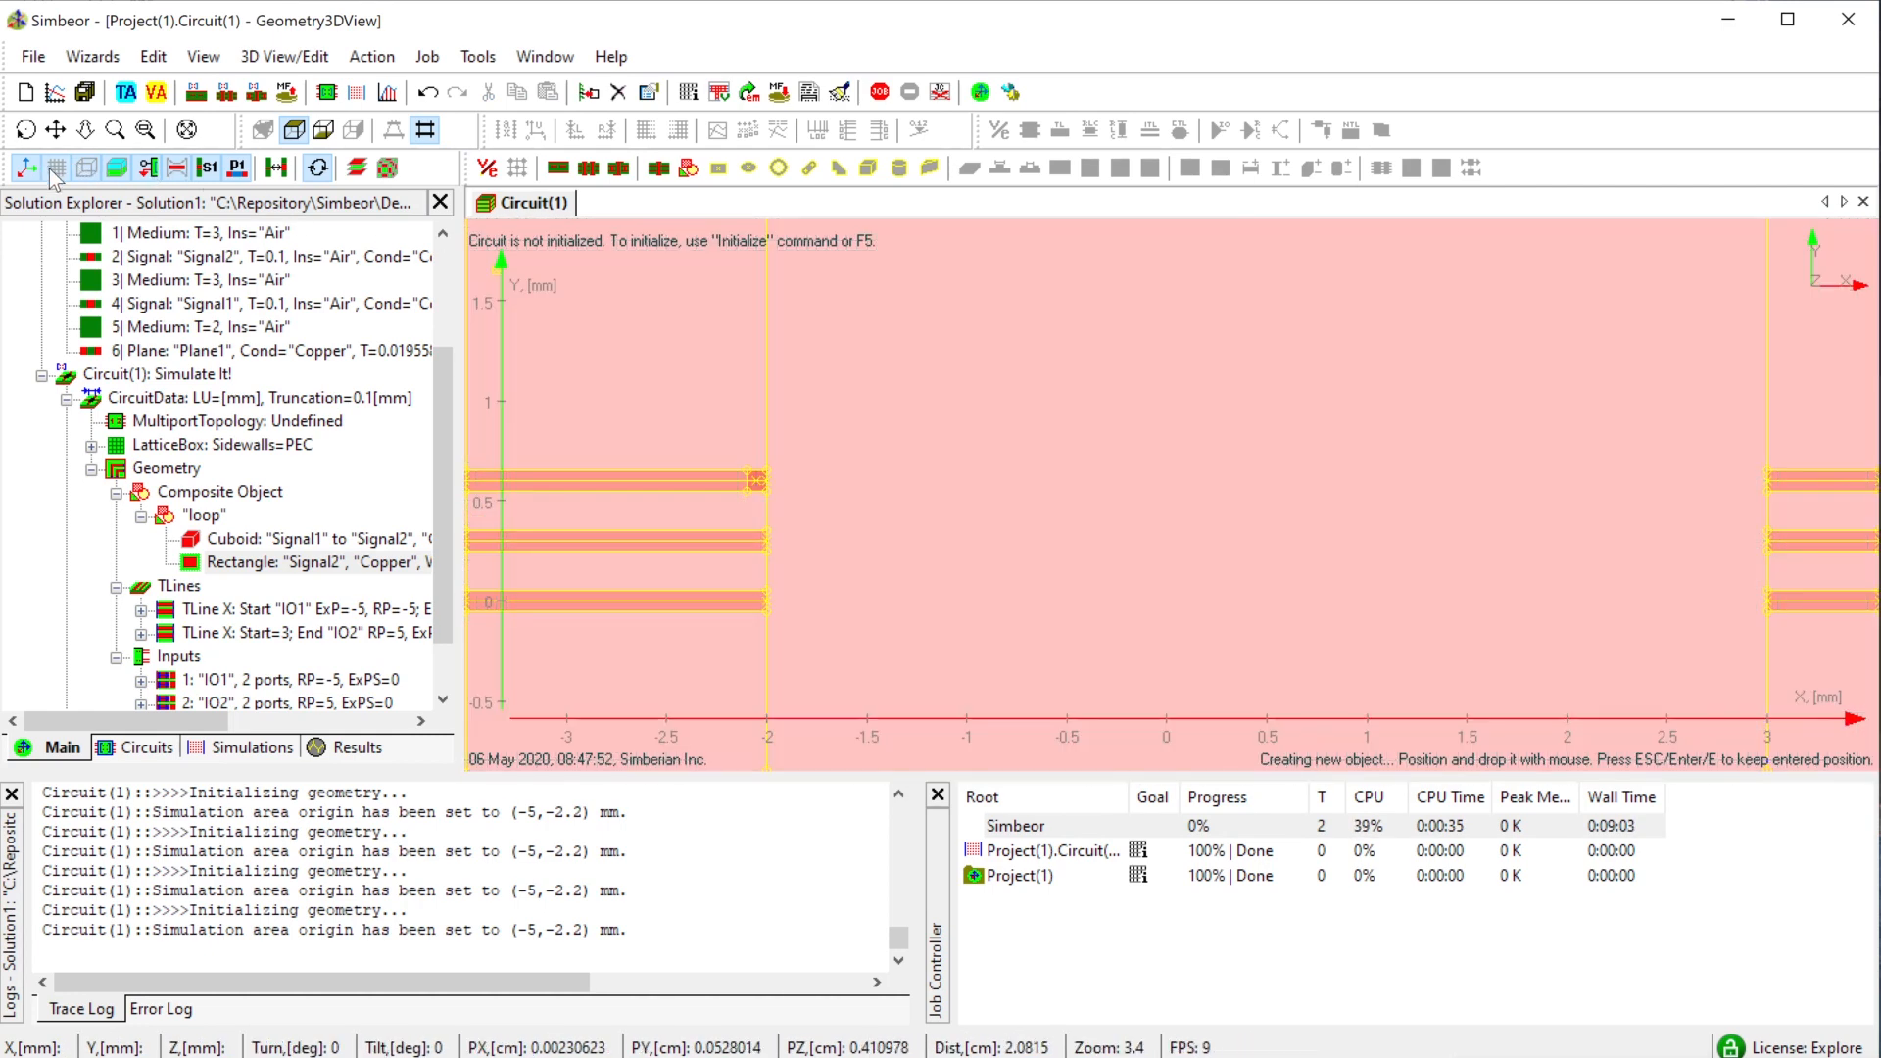
left_click(748, 474)
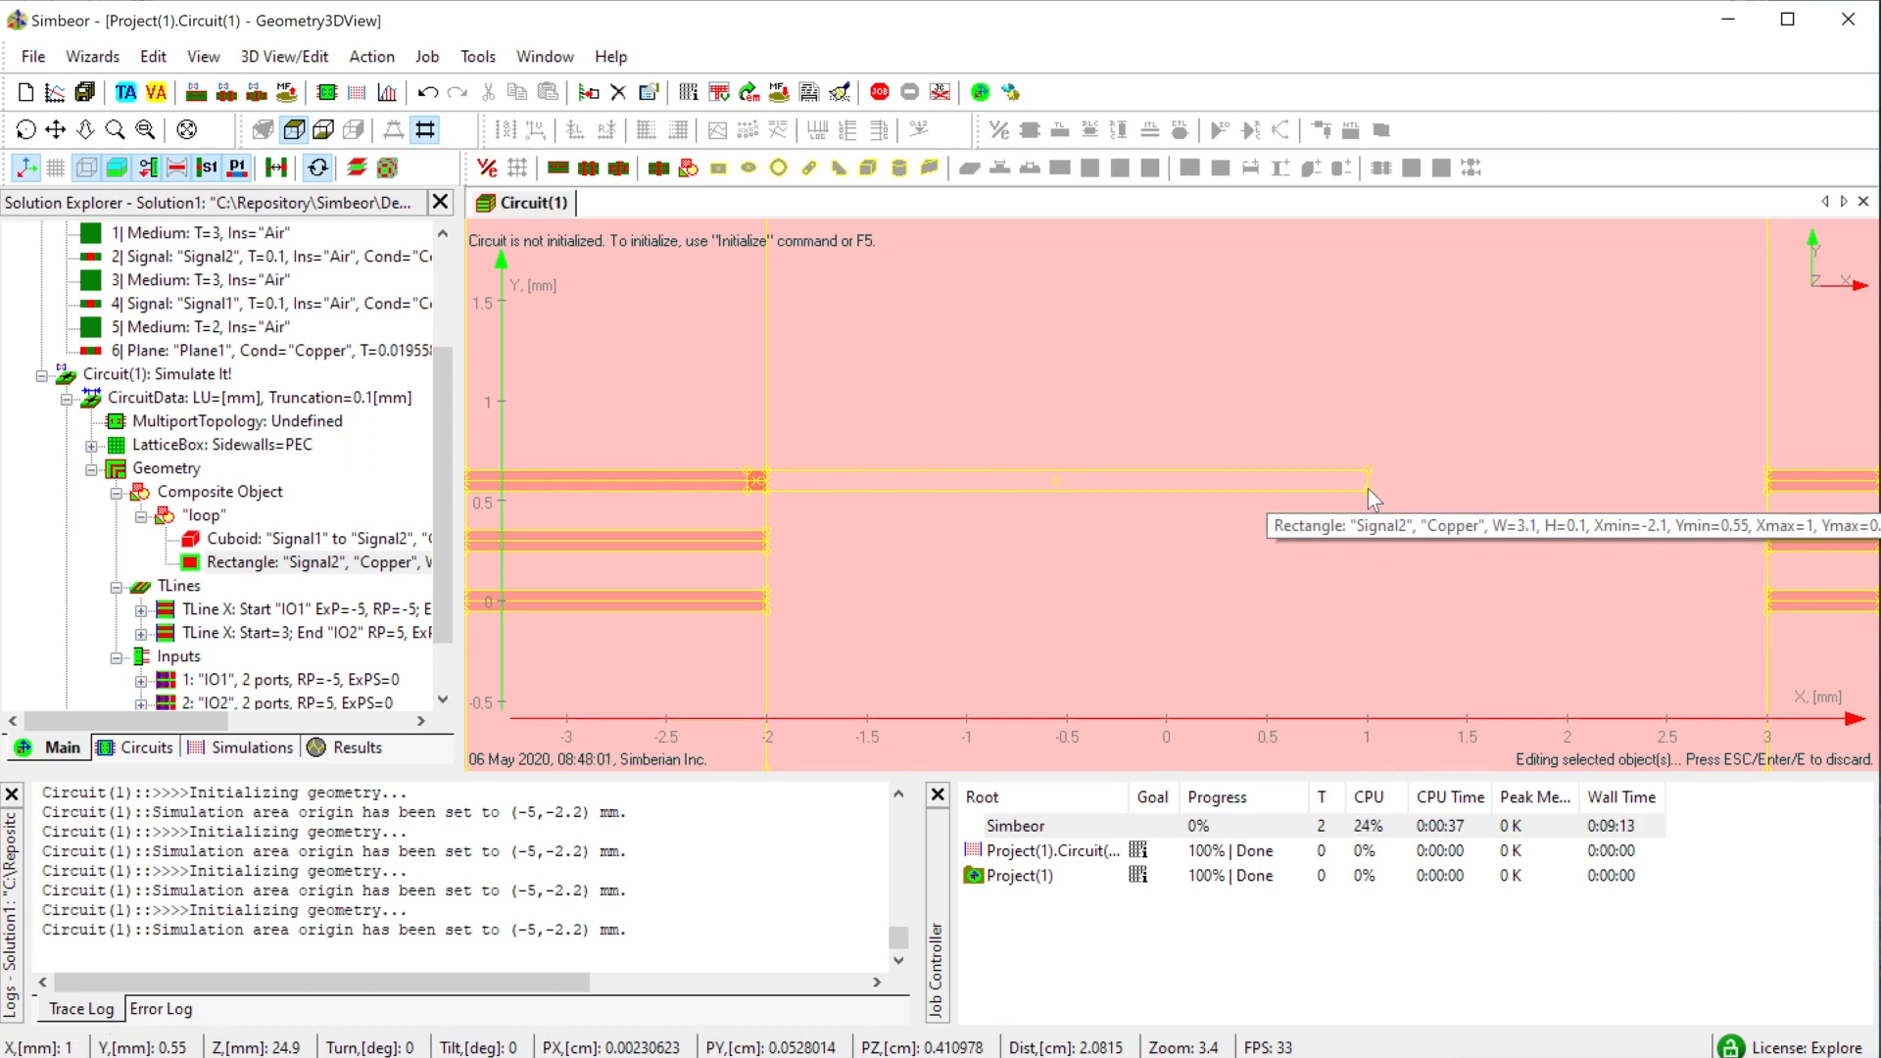
left_click(1368, 487)
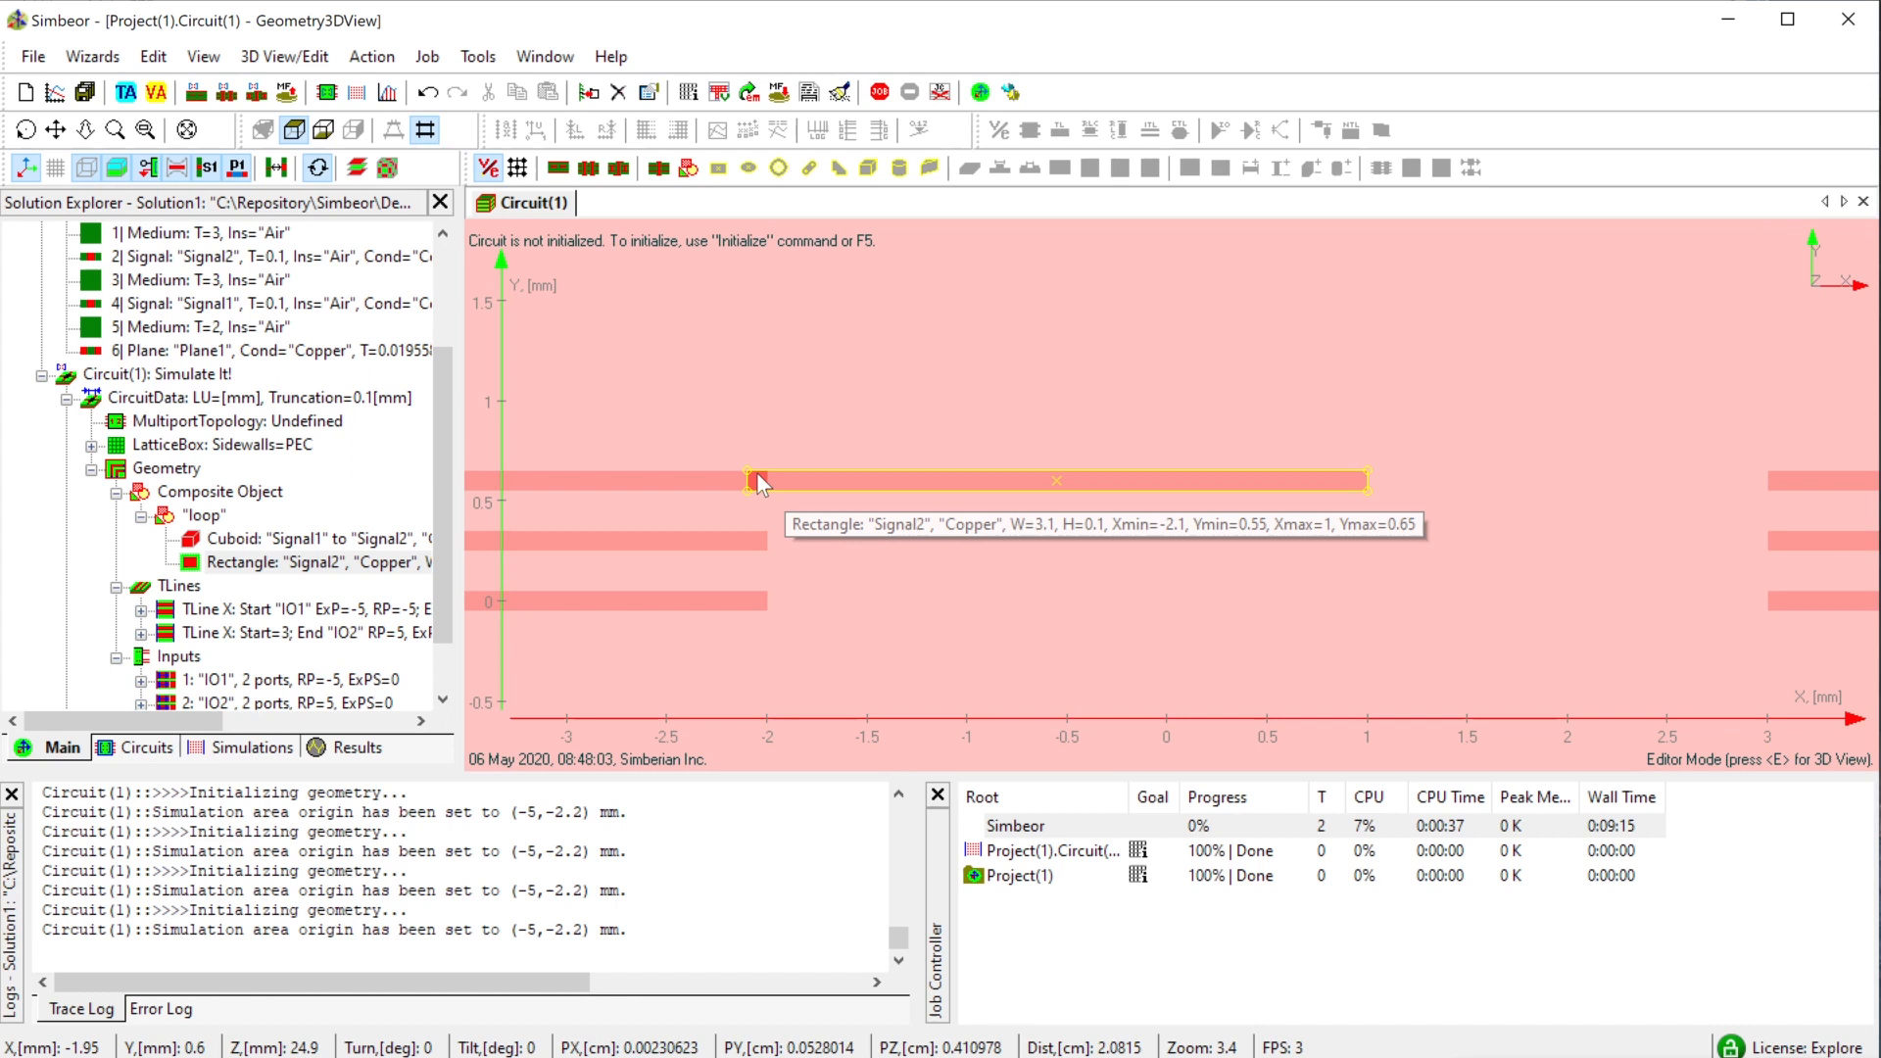
- Duplicate the cuboid inside the "loop" composite
left_click(273, 538)
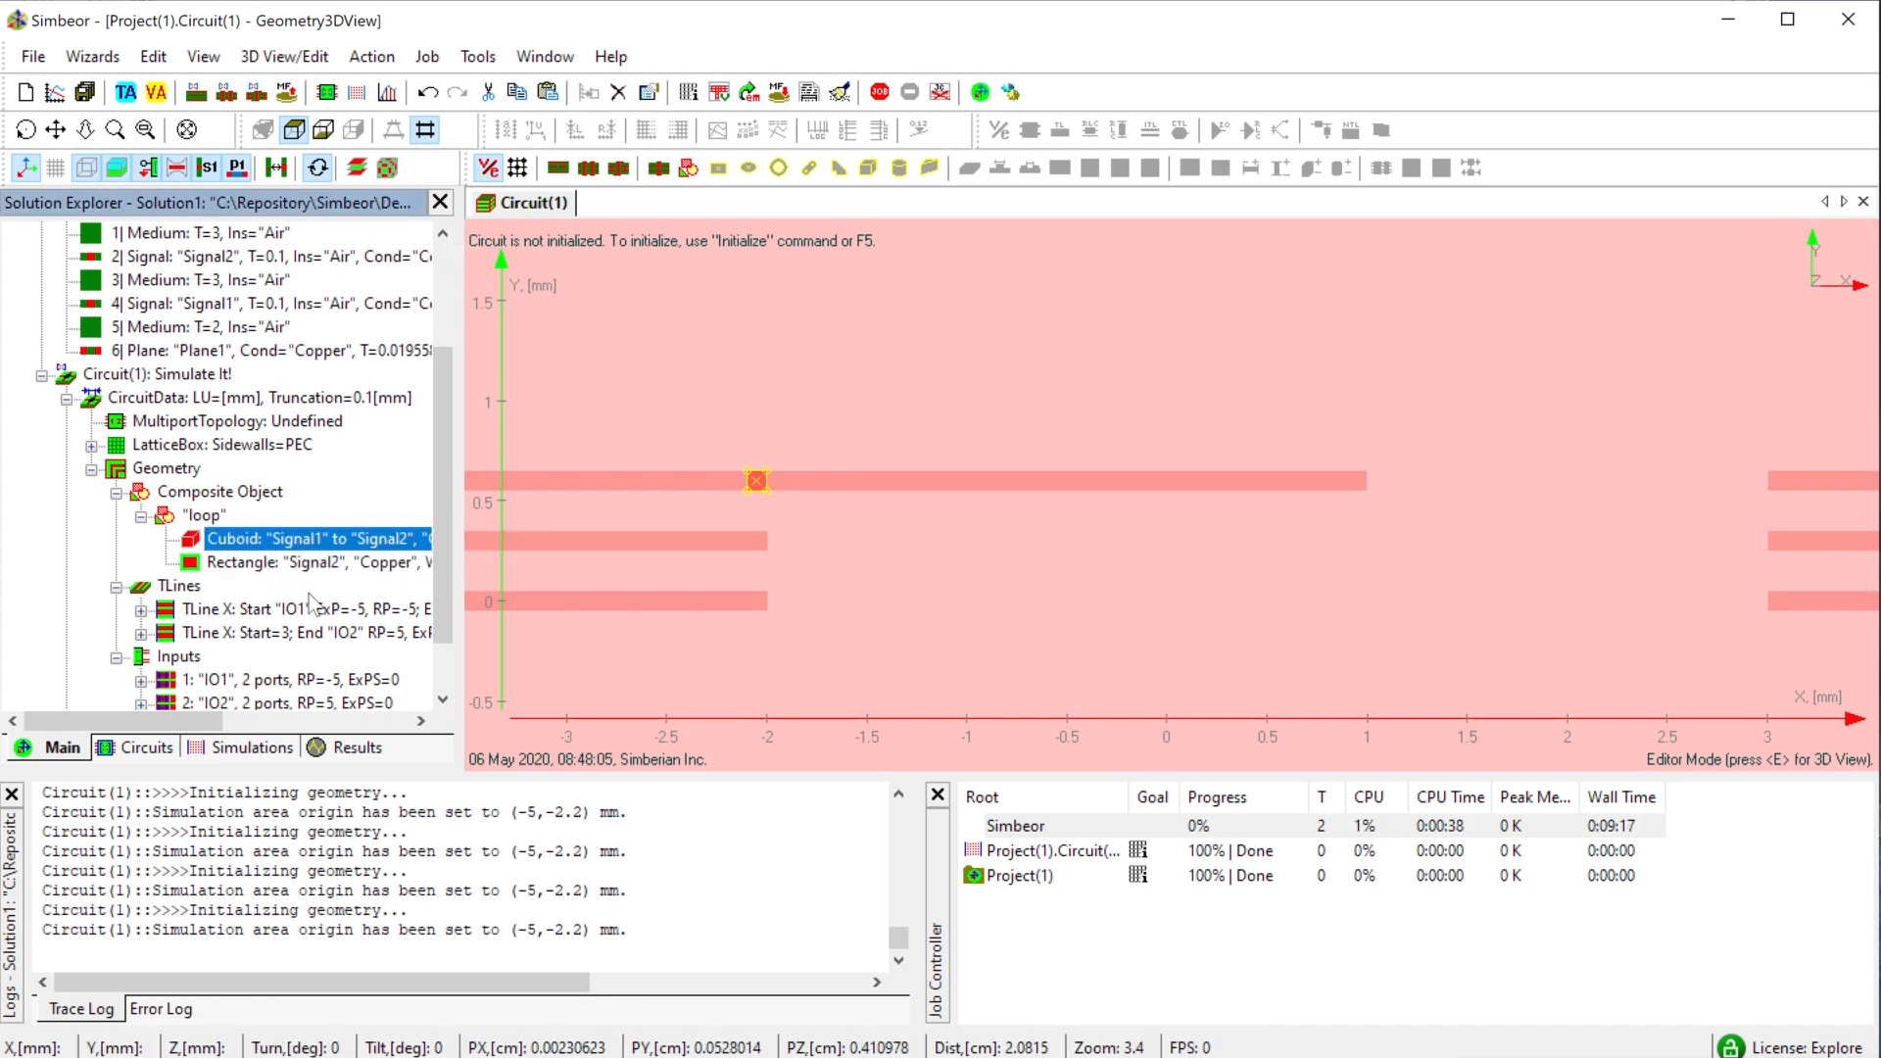
key("ctrl+c")
key("ctrl+v")
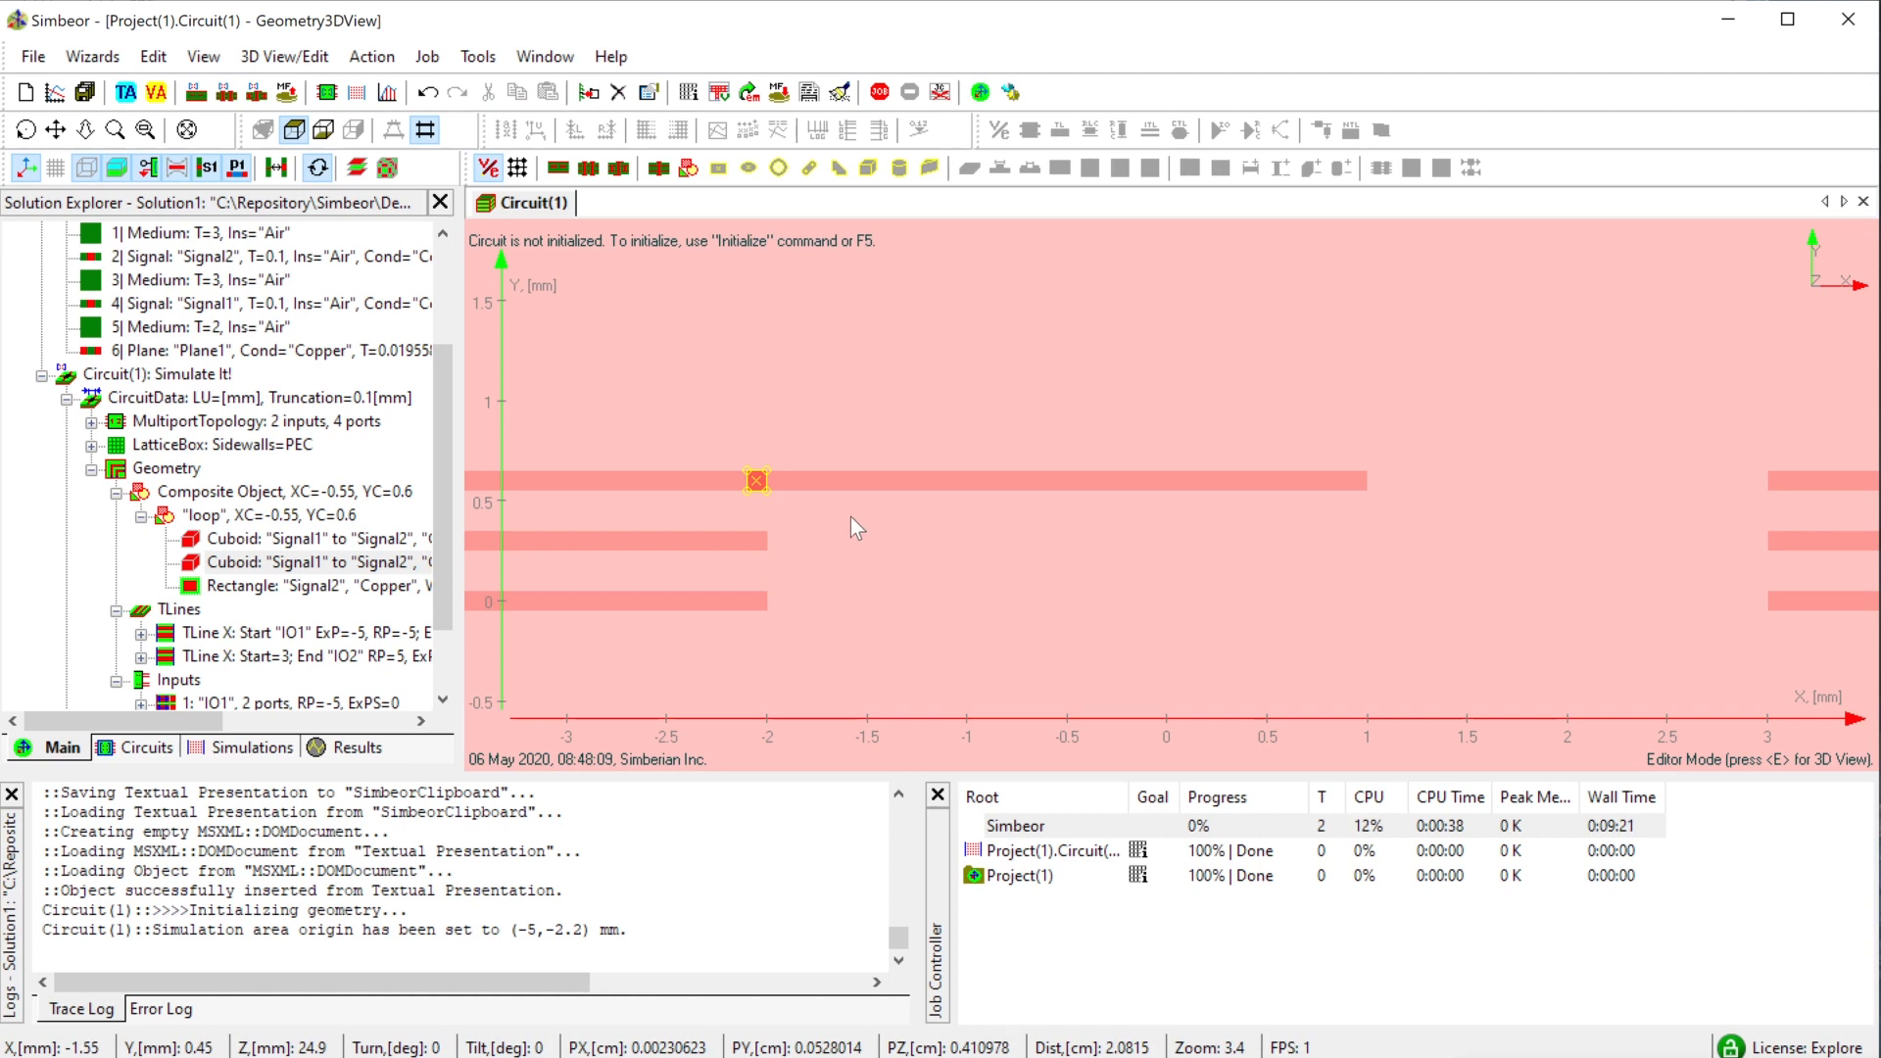
- Move the copied cuboid along the X axis to the Signal2 rectangle's end at X = 1 mm
key("Right")
key("Right")
key("Right")
key("Right")
key("Right")
key("Right")
key("Right")
key("Right")
key("Right")
key("Right")
key("Right")
key("Right")
key("Right")
key("Right")
key("Right")
key("Right")
key("Right")
key("Right")
key("Right")
key("Right")
key("Right")
key("Right")
key("Right")
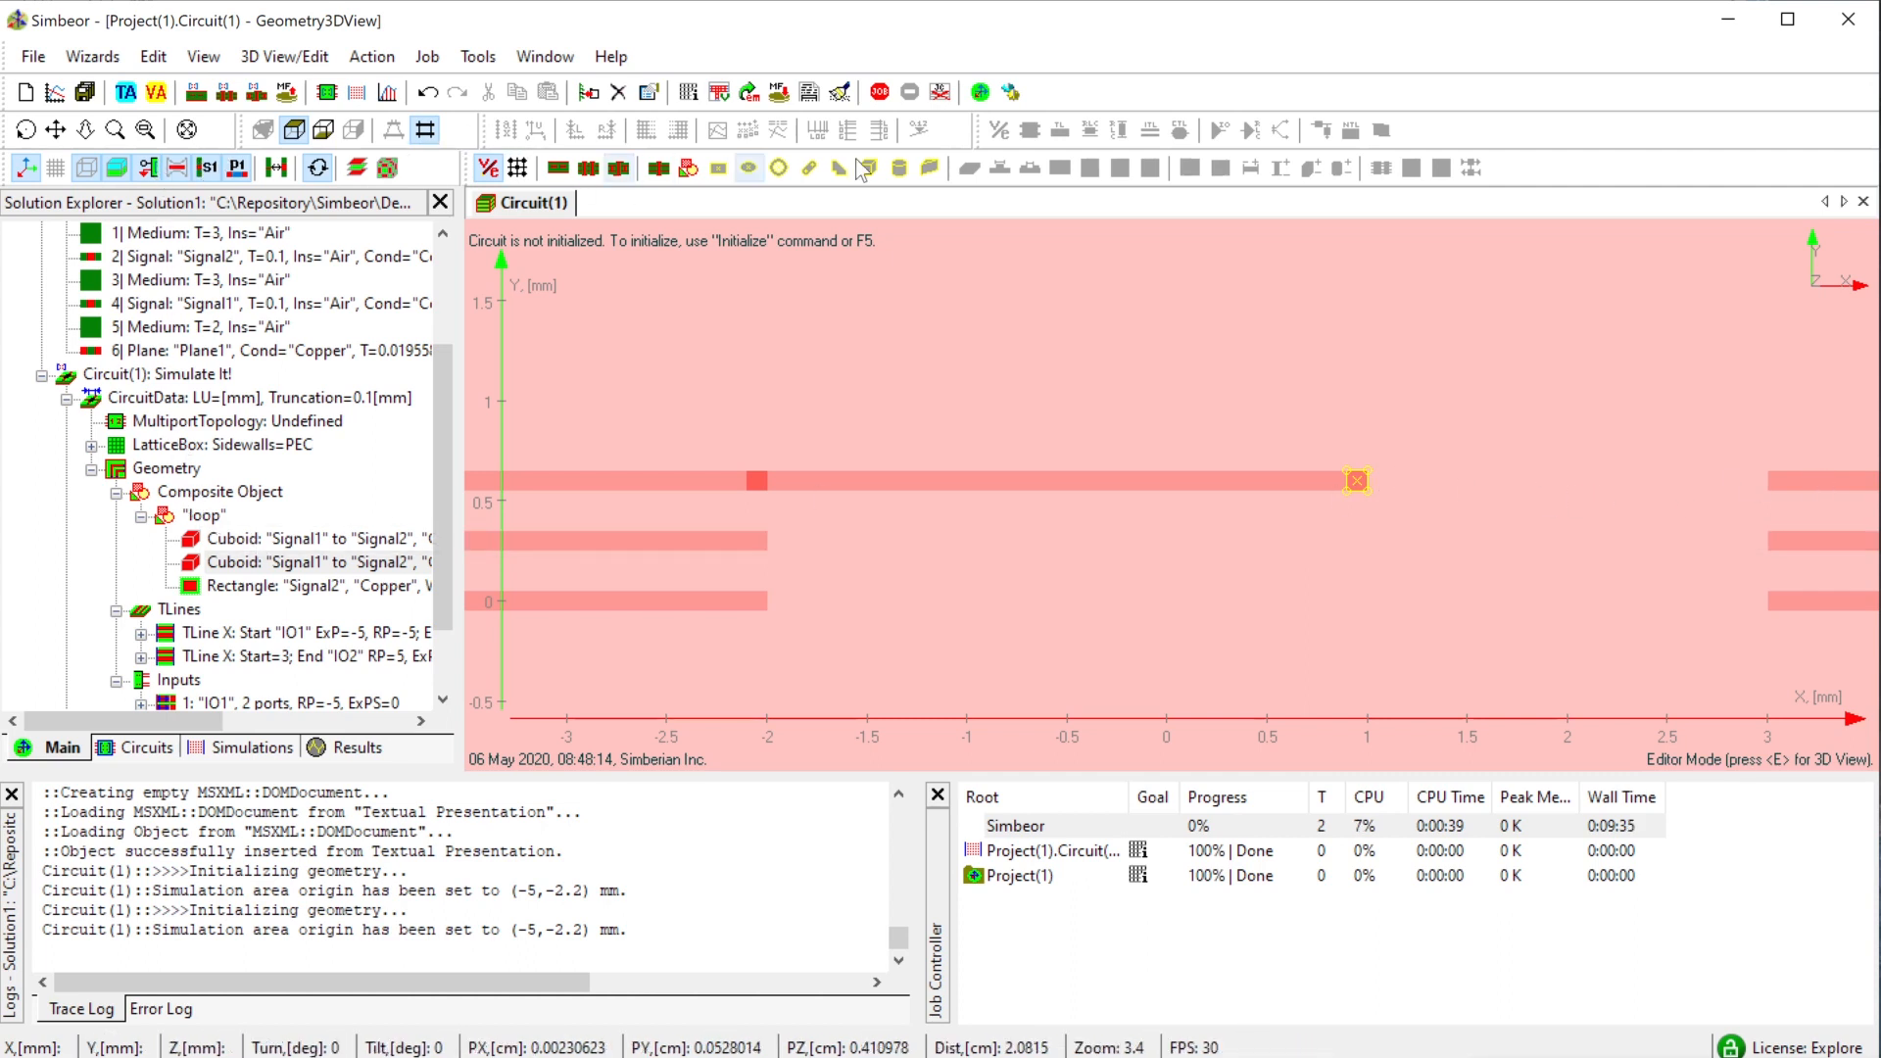
- Add a 0.1 mm high Copper rectangle on Signal1 from the second cuboid at X = 0.9 mm to the "IO2" strip at X = 3 mm
left_click(720, 169)
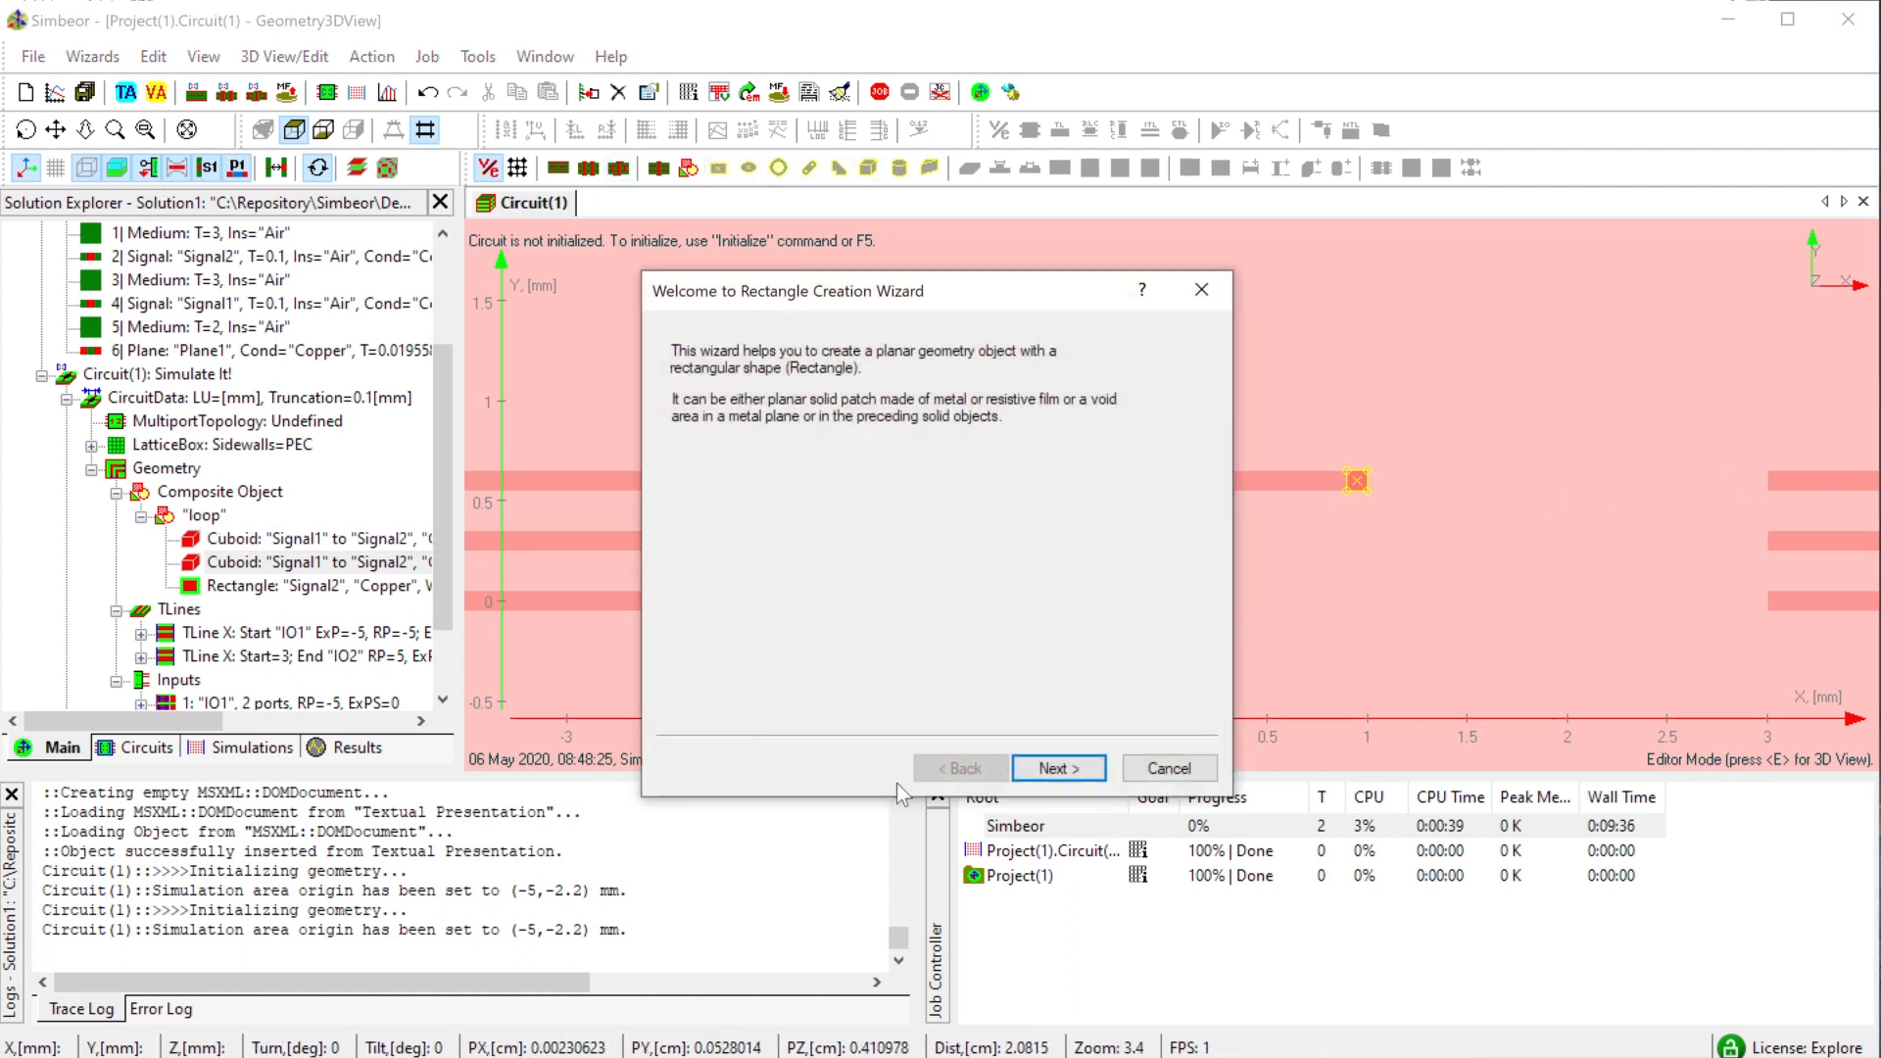
left_click(1059, 768)
left_click(819, 355)
left_click(811, 397)
left_click(1058, 768)
left_click(1060, 770)
left_click(1059, 768)
left_click(1059, 769)
left_click_drag(1348, 475, 1769, 490)
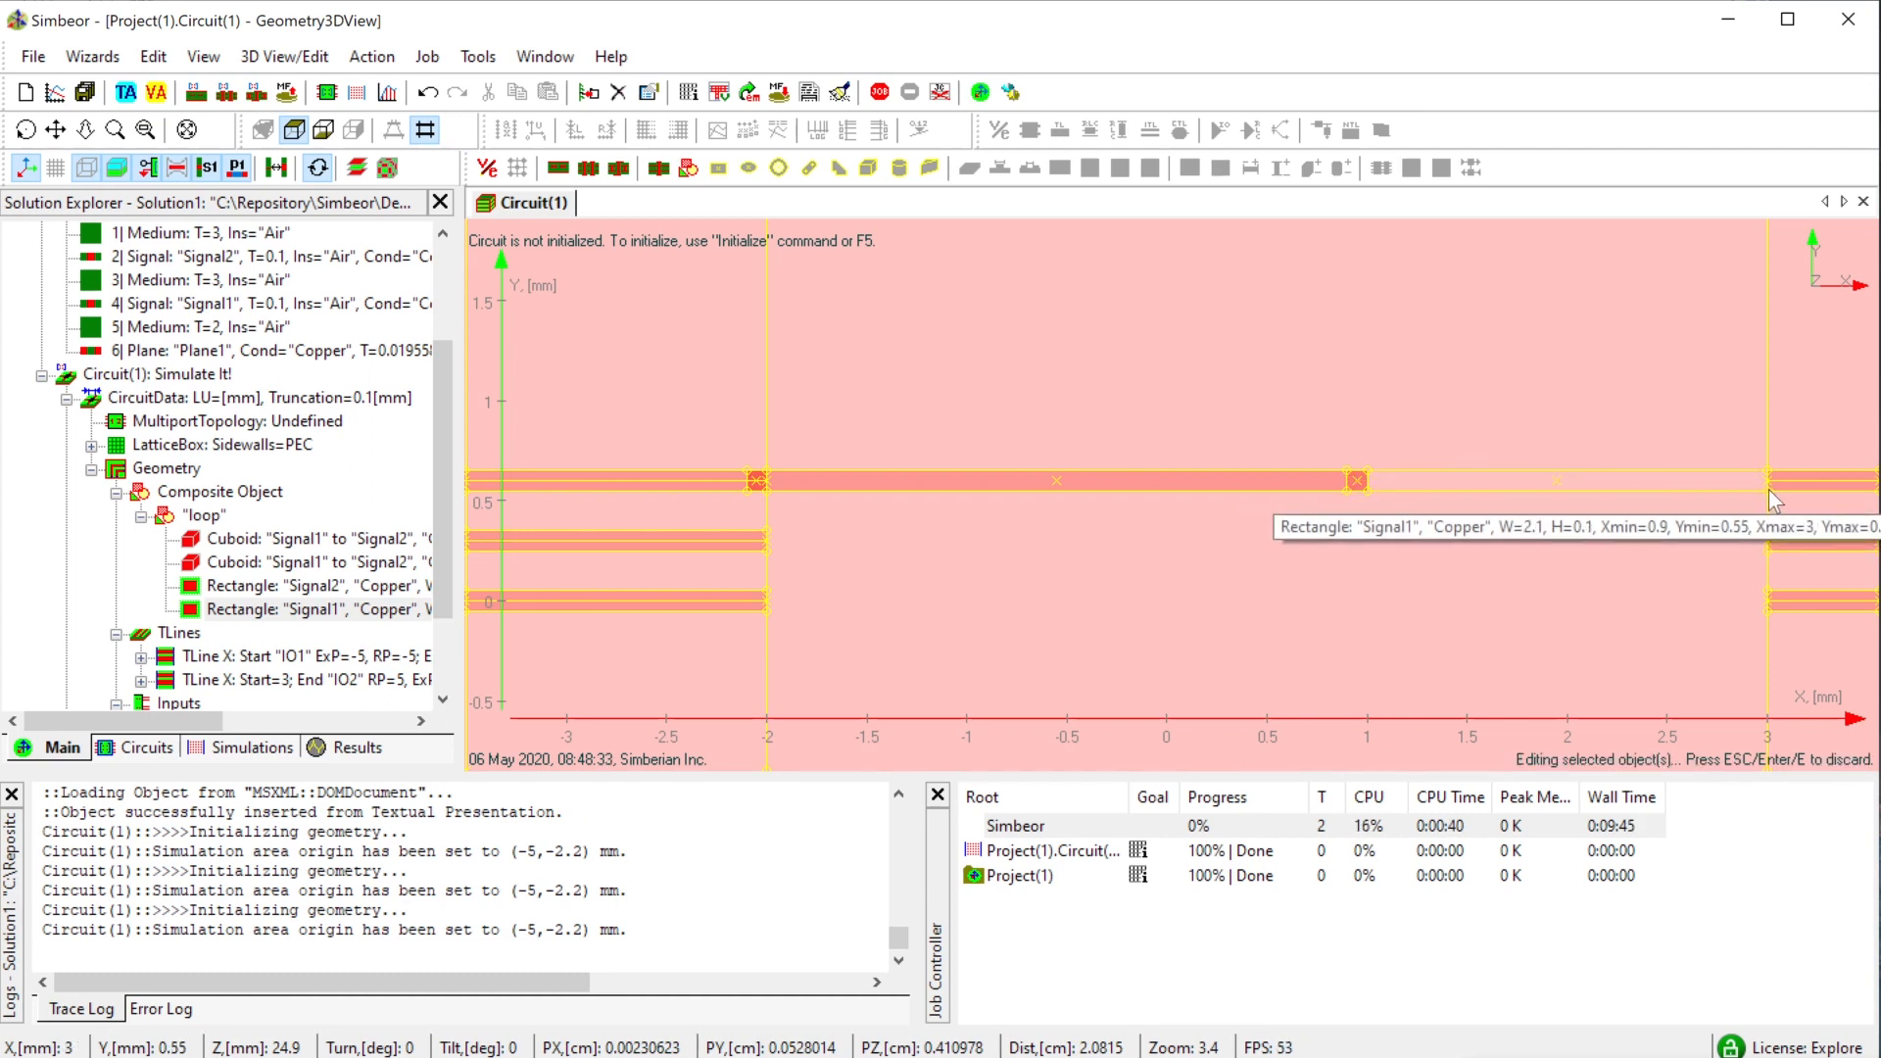
left_click(1768, 490)
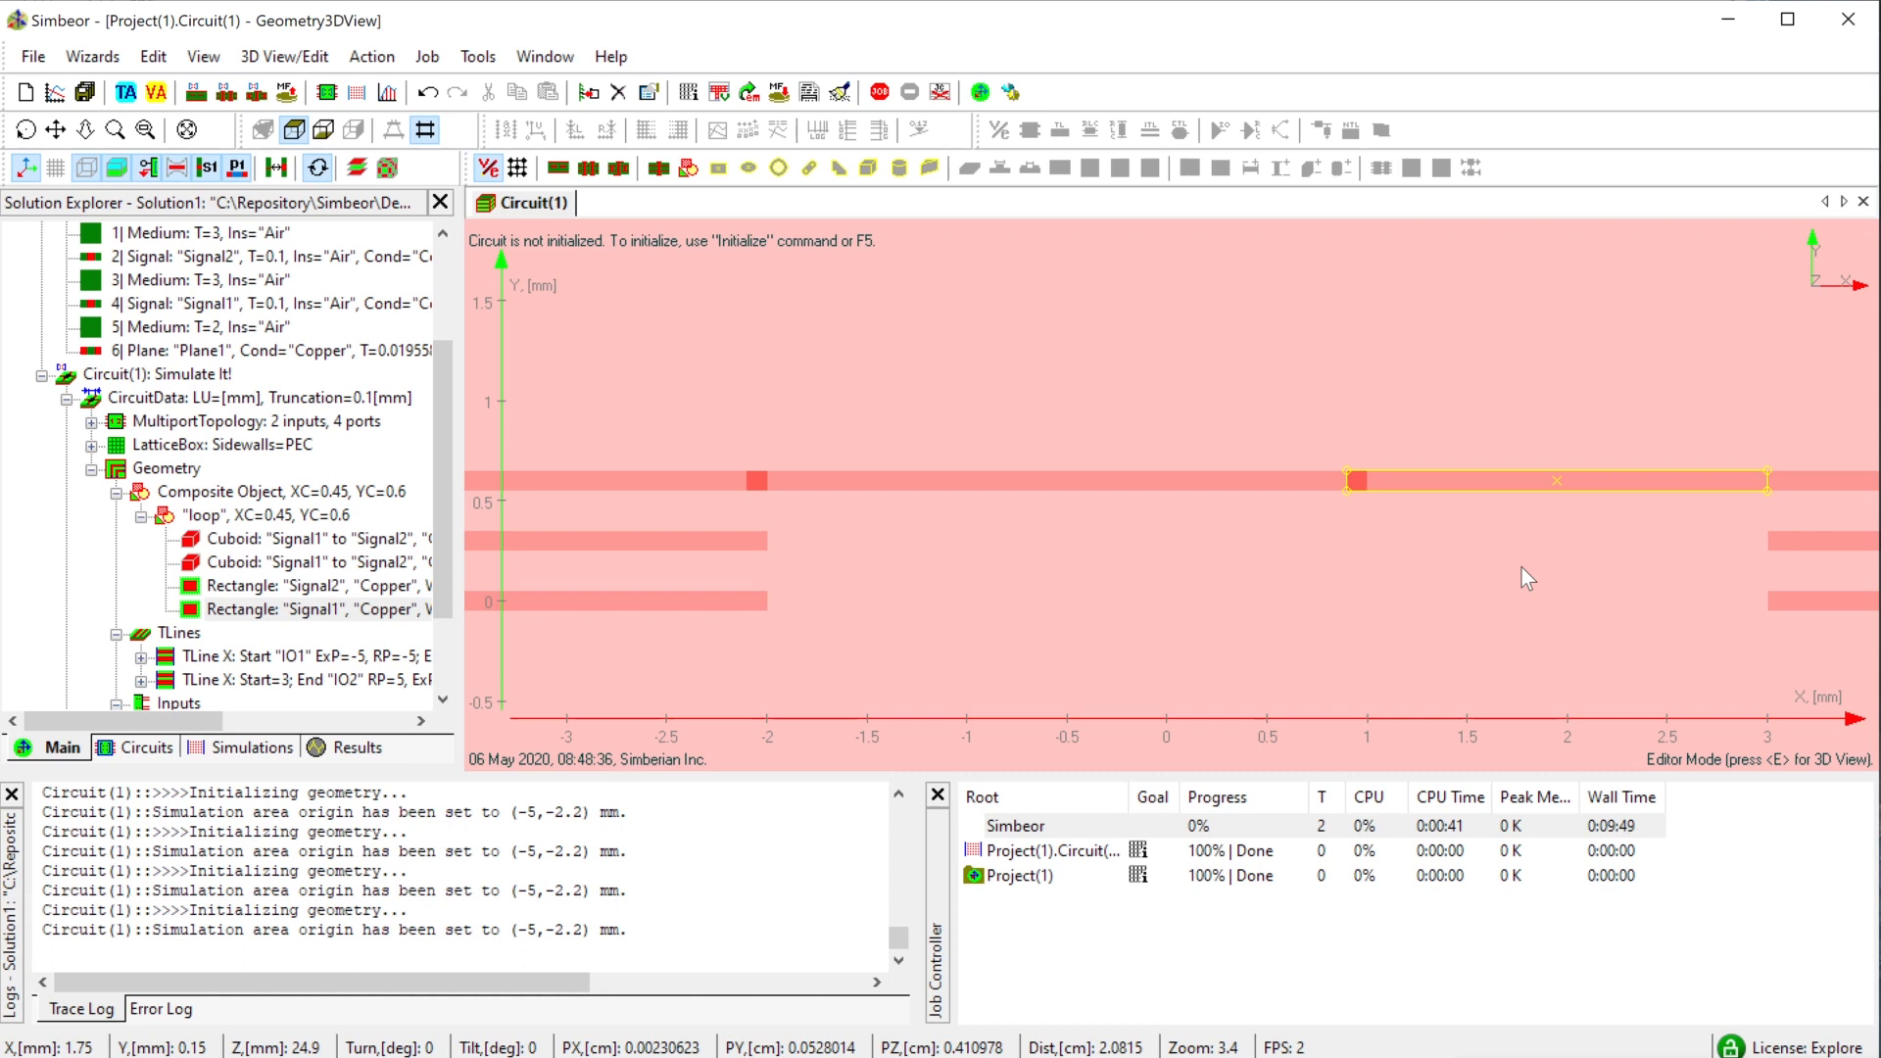
- Return to the 3D view mode and examine the loop geometry between the input and output lines
key("e")
left_click_drag(1542, 587, 999, 691)
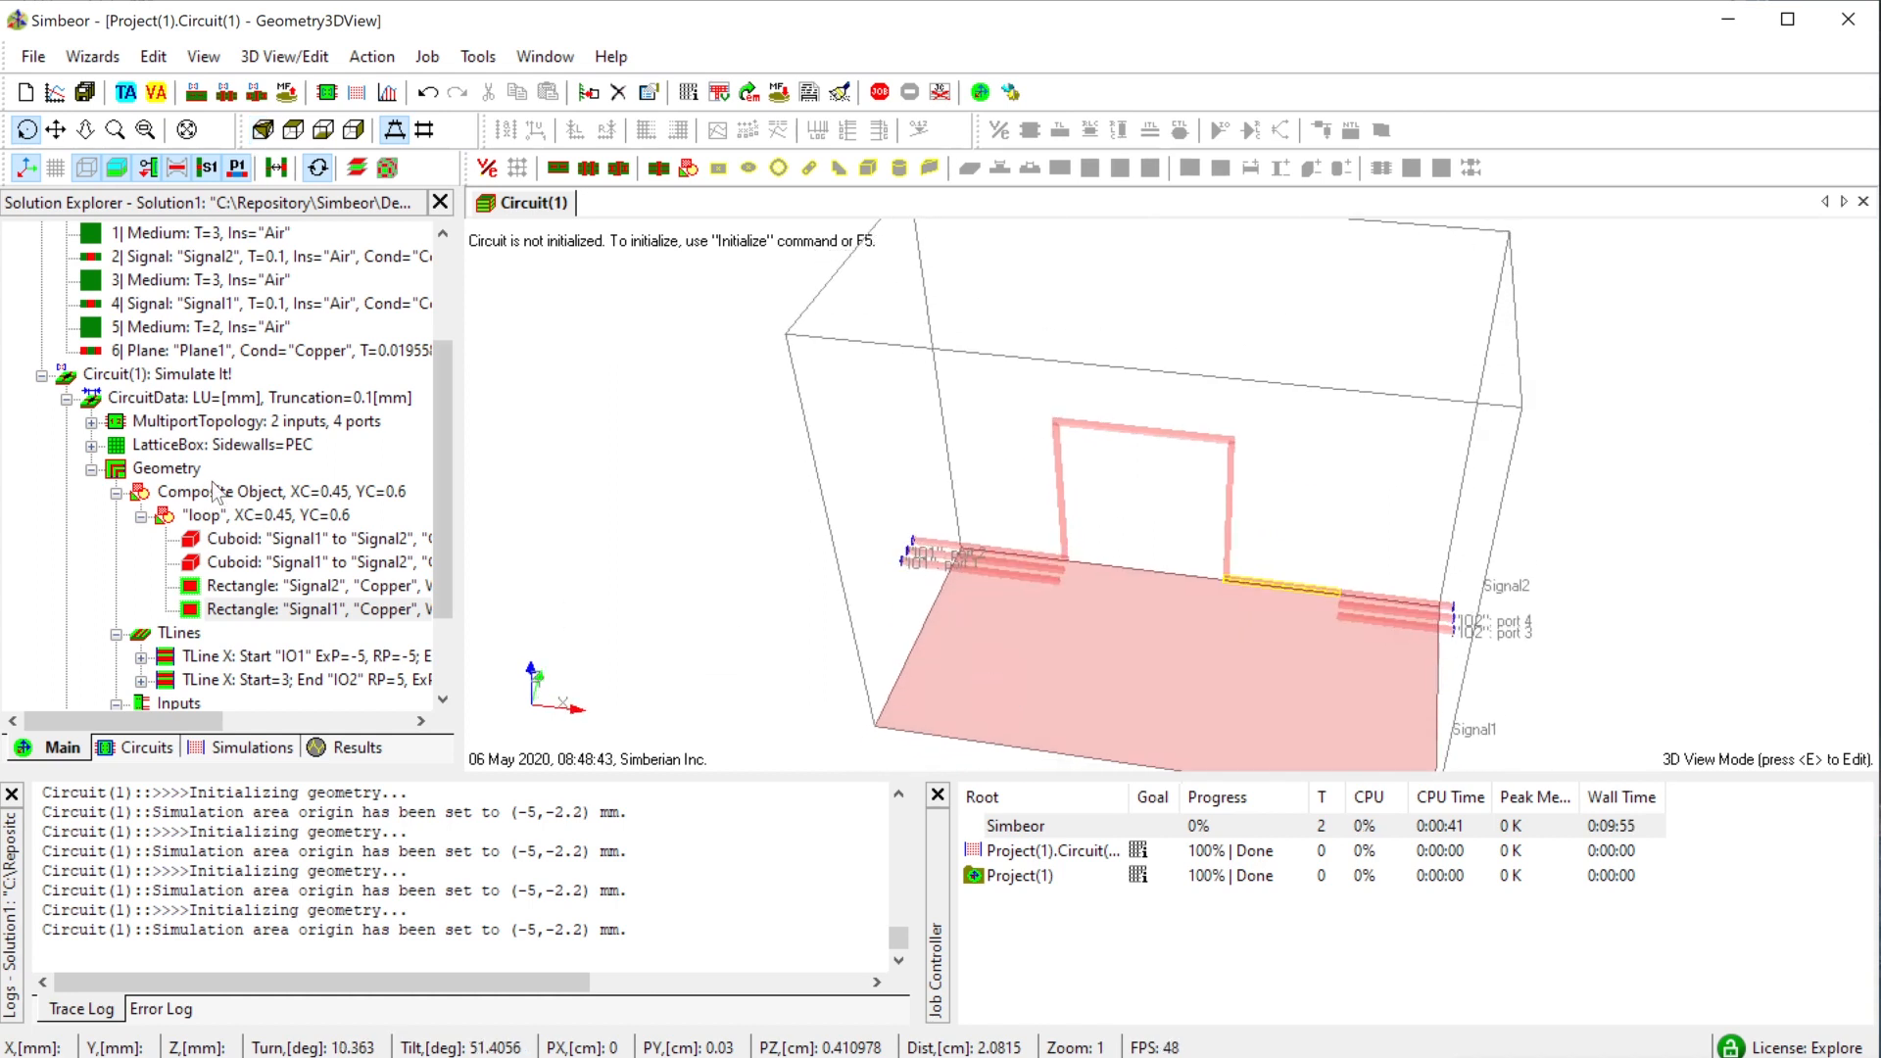
left_click(166, 468)
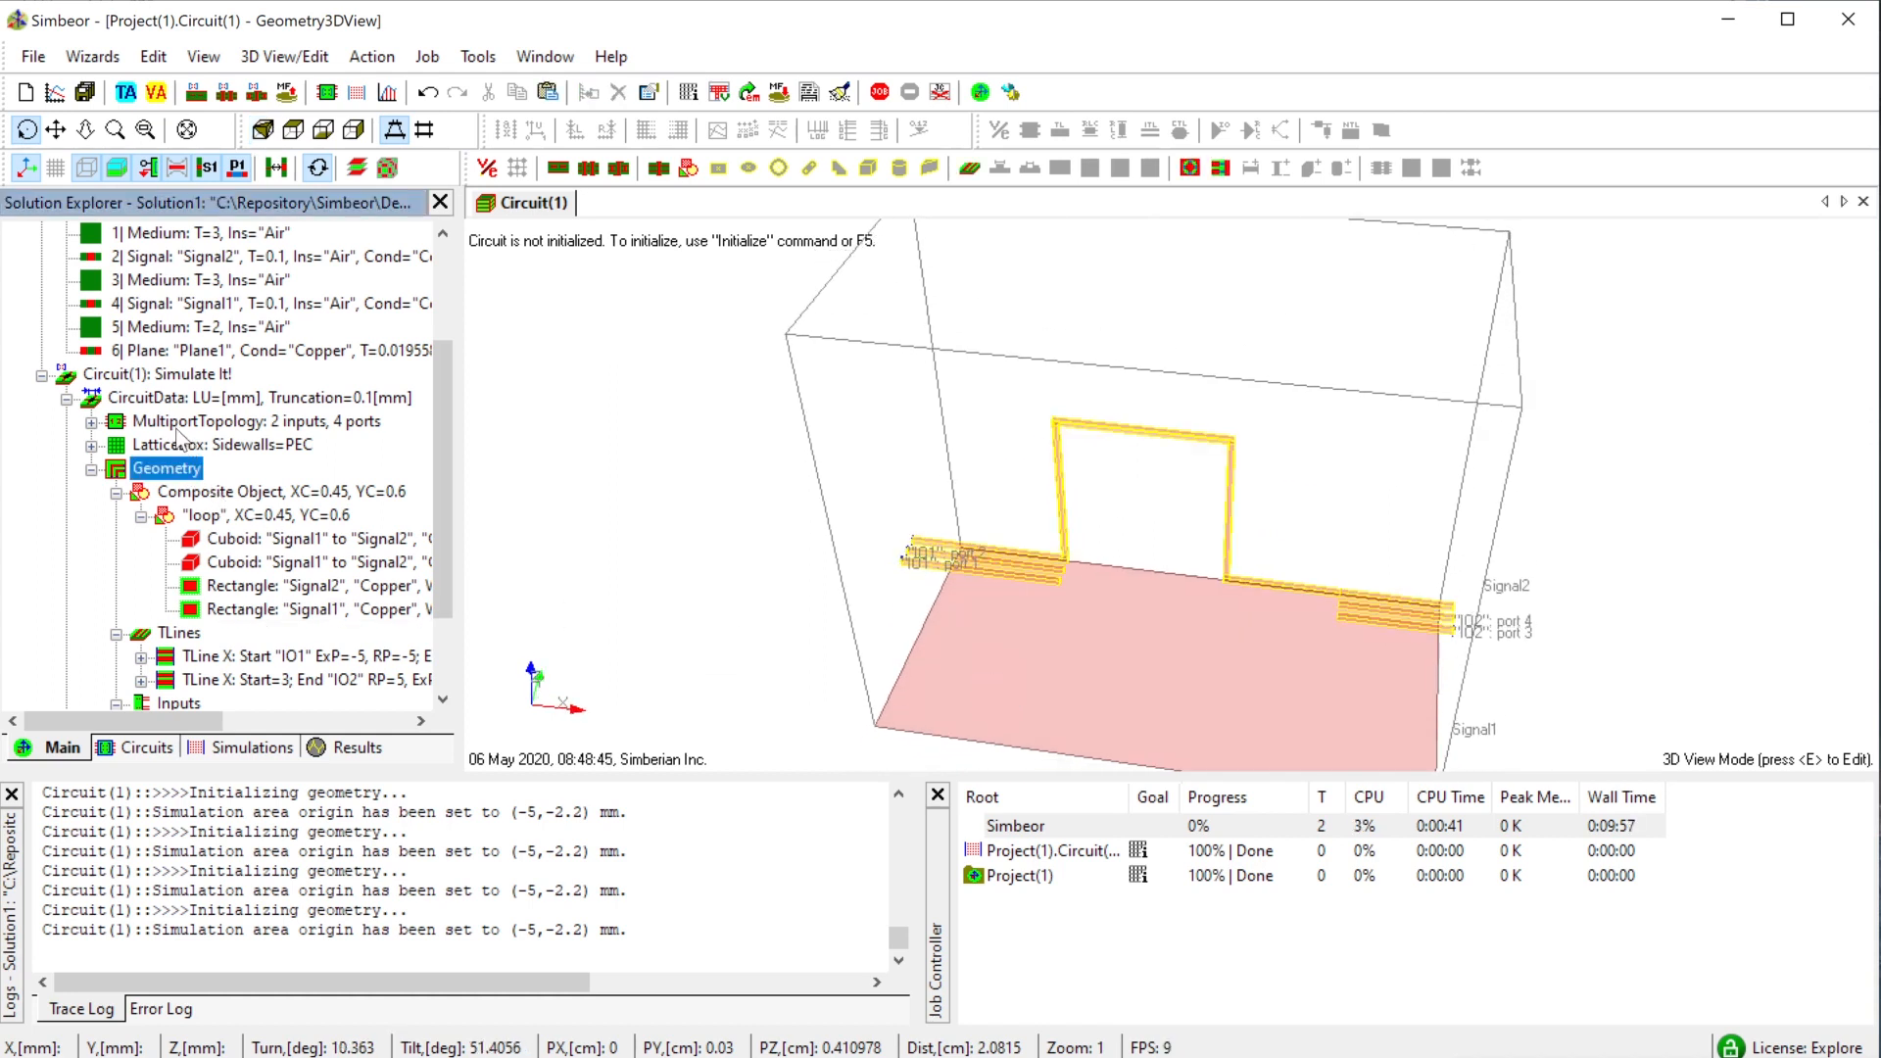
left_click(172, 445)
left_click_drag(1180, 635, 1207, 599)
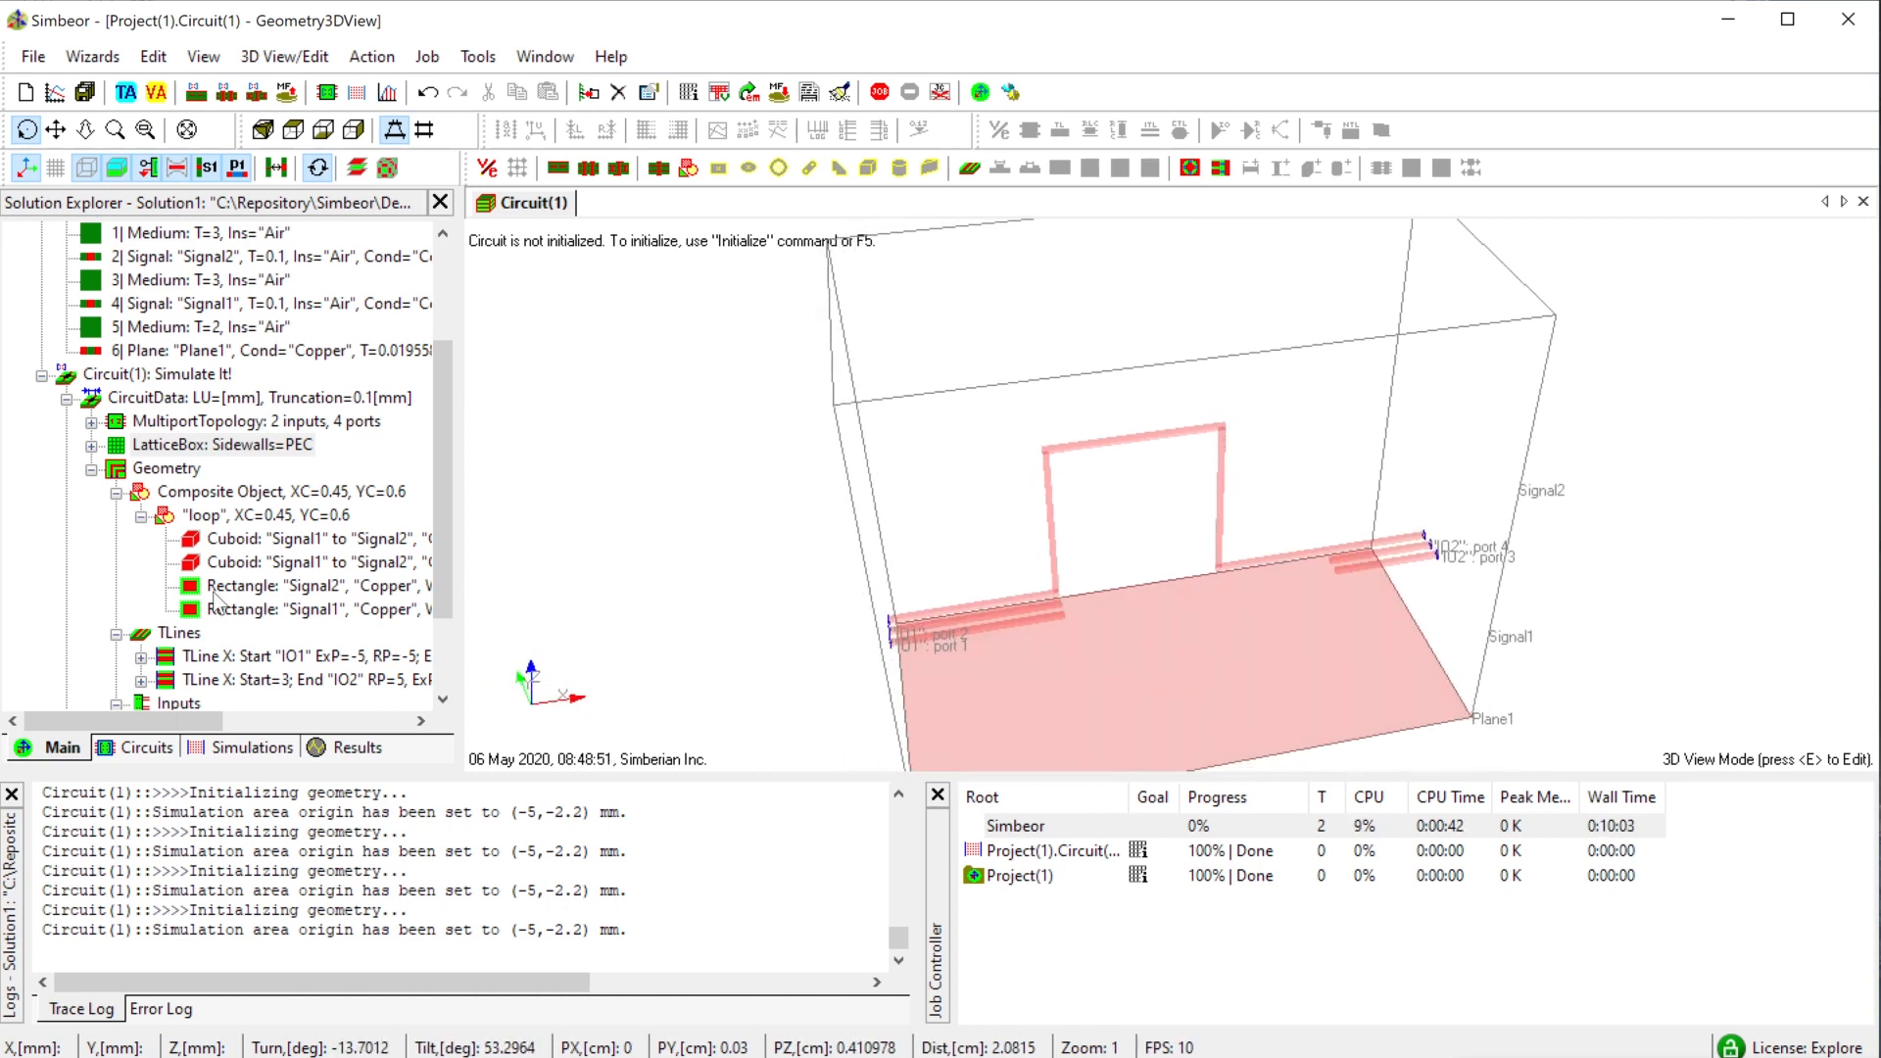
- Collapse the "loop" object in the tree and duplicate it under Composite Object
left_click(141, 517)
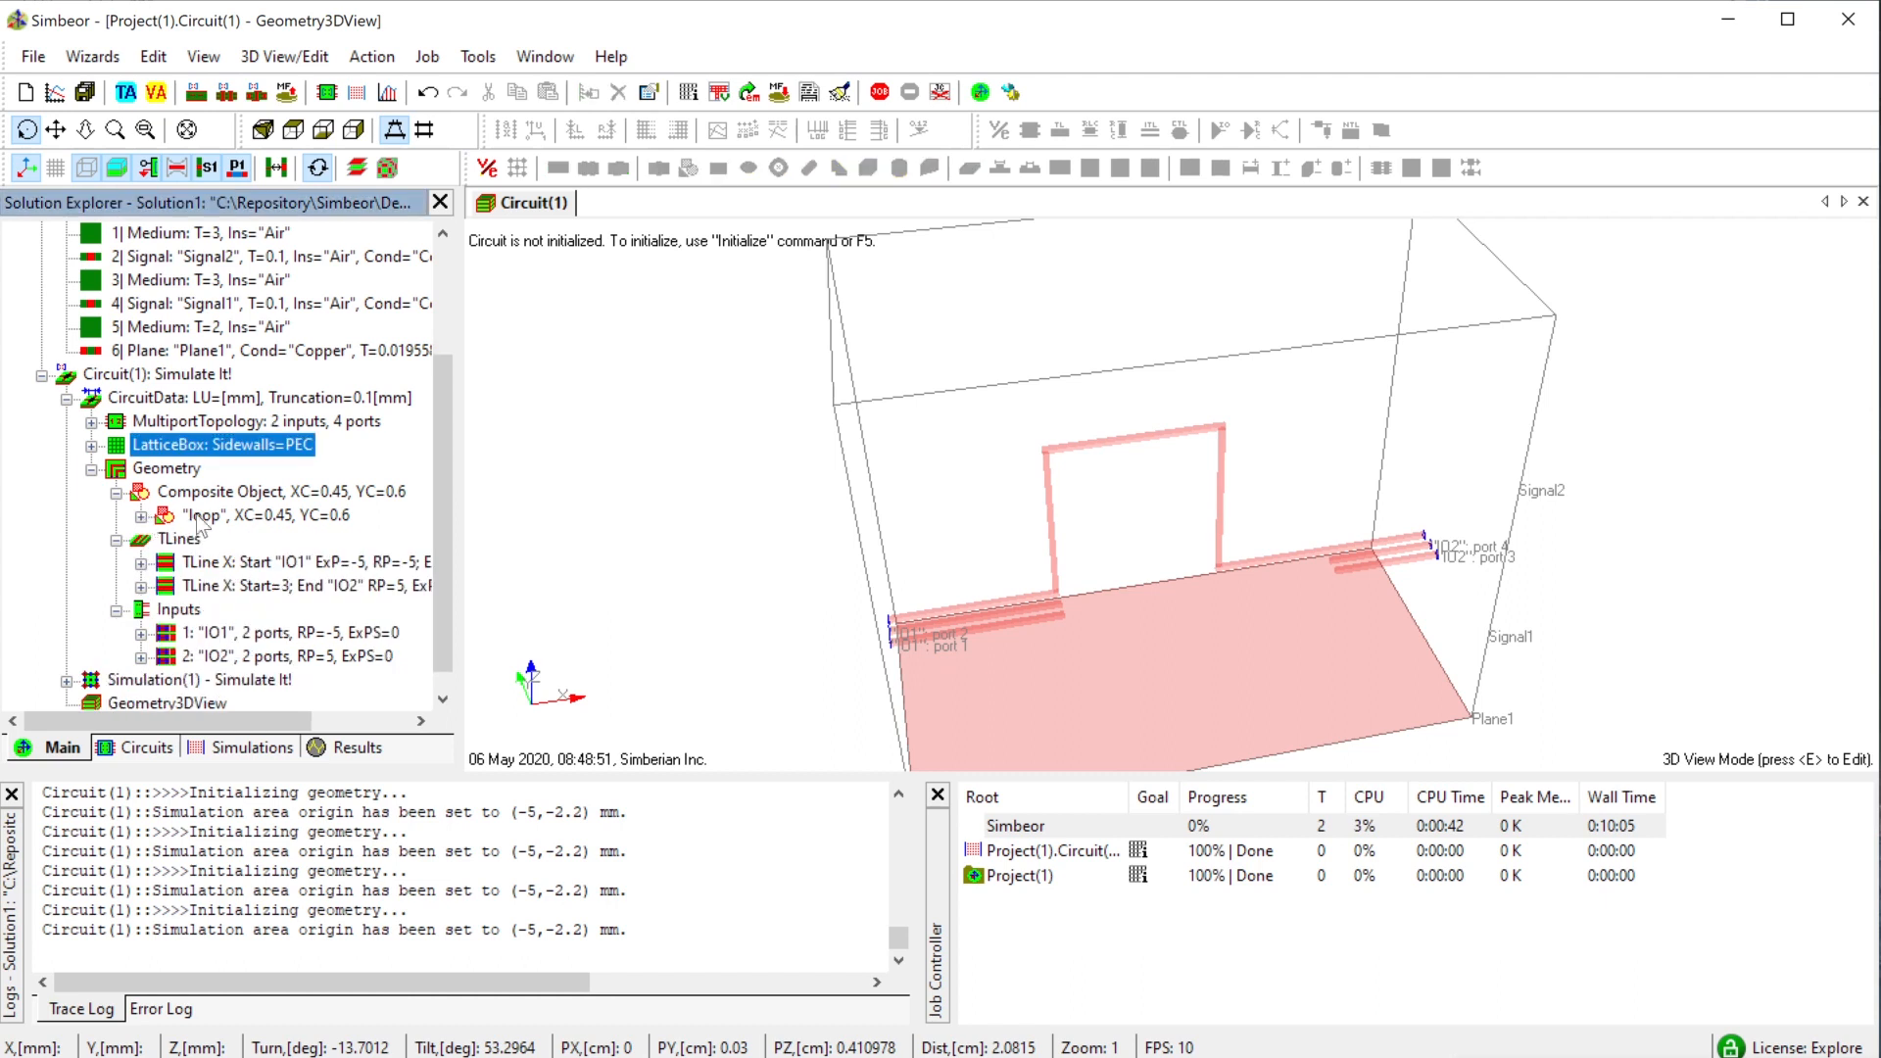
left_click(216, 515)
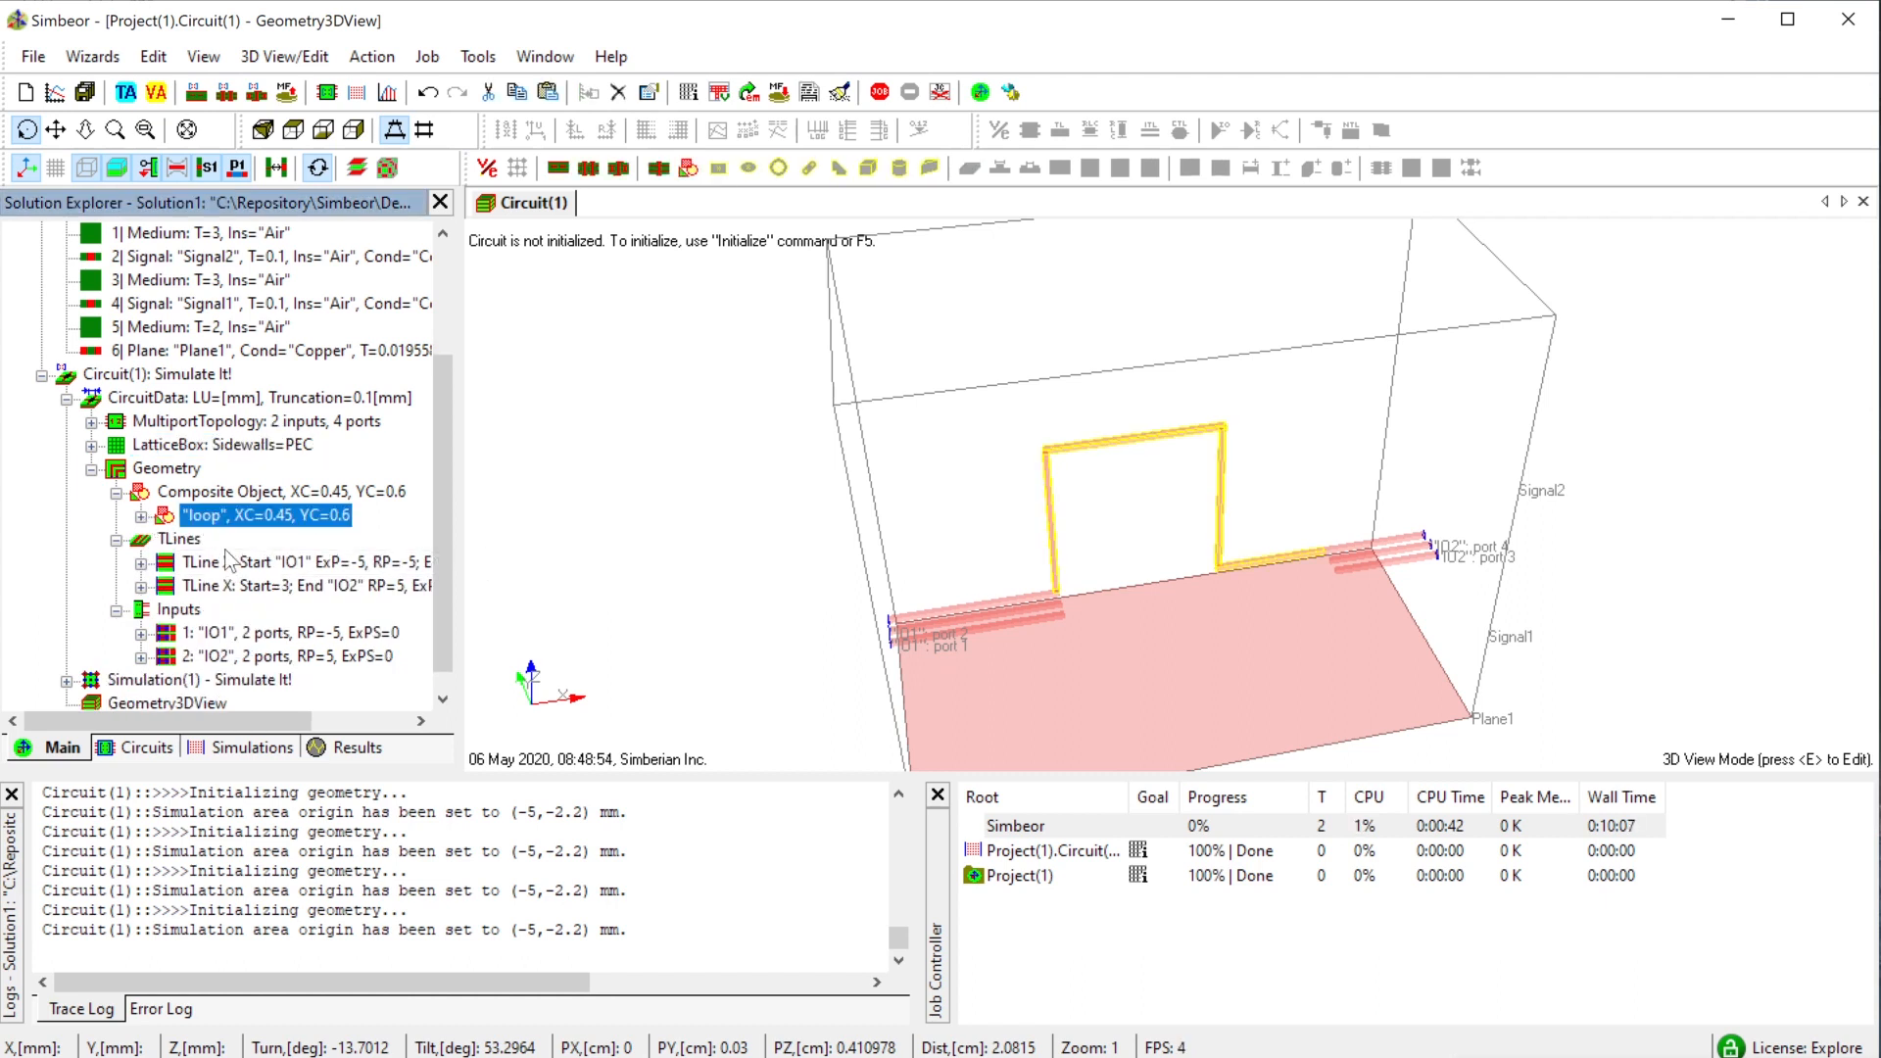
left_click(194, 498)
key("ctrl+c")
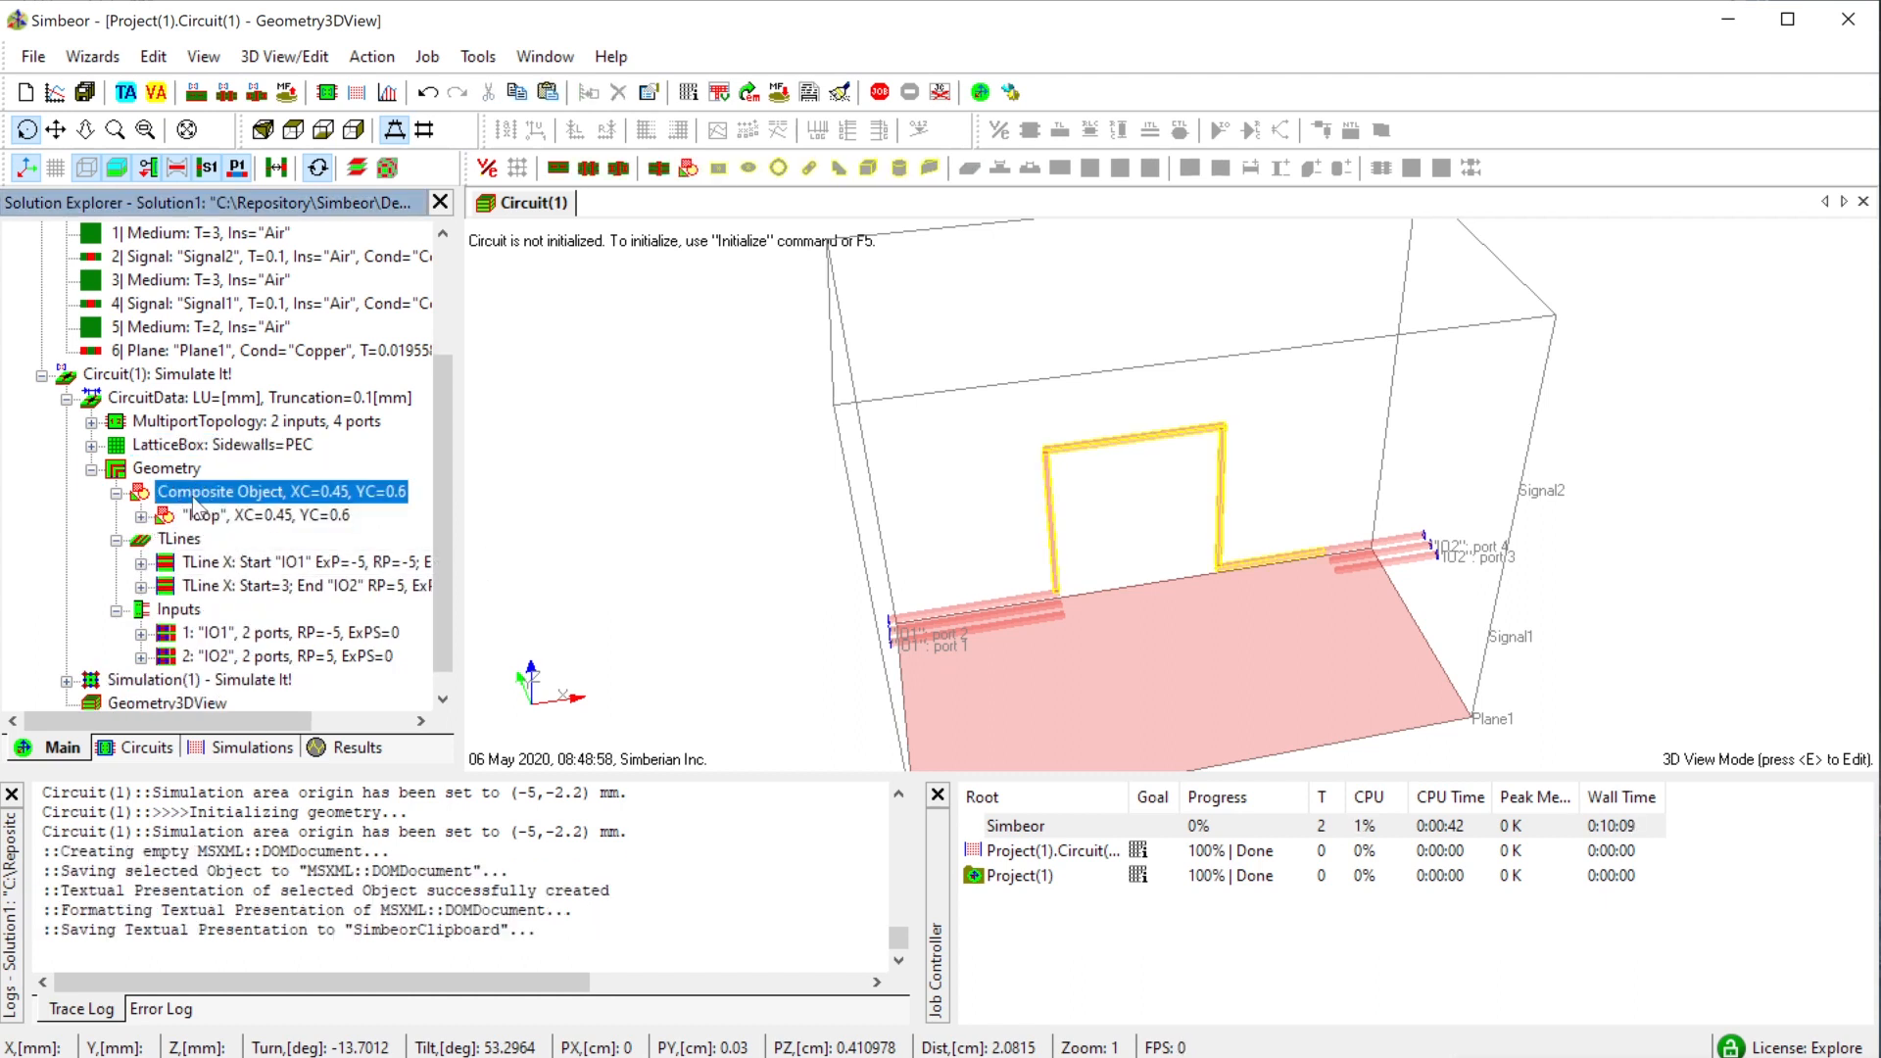
key("ctrl+v")
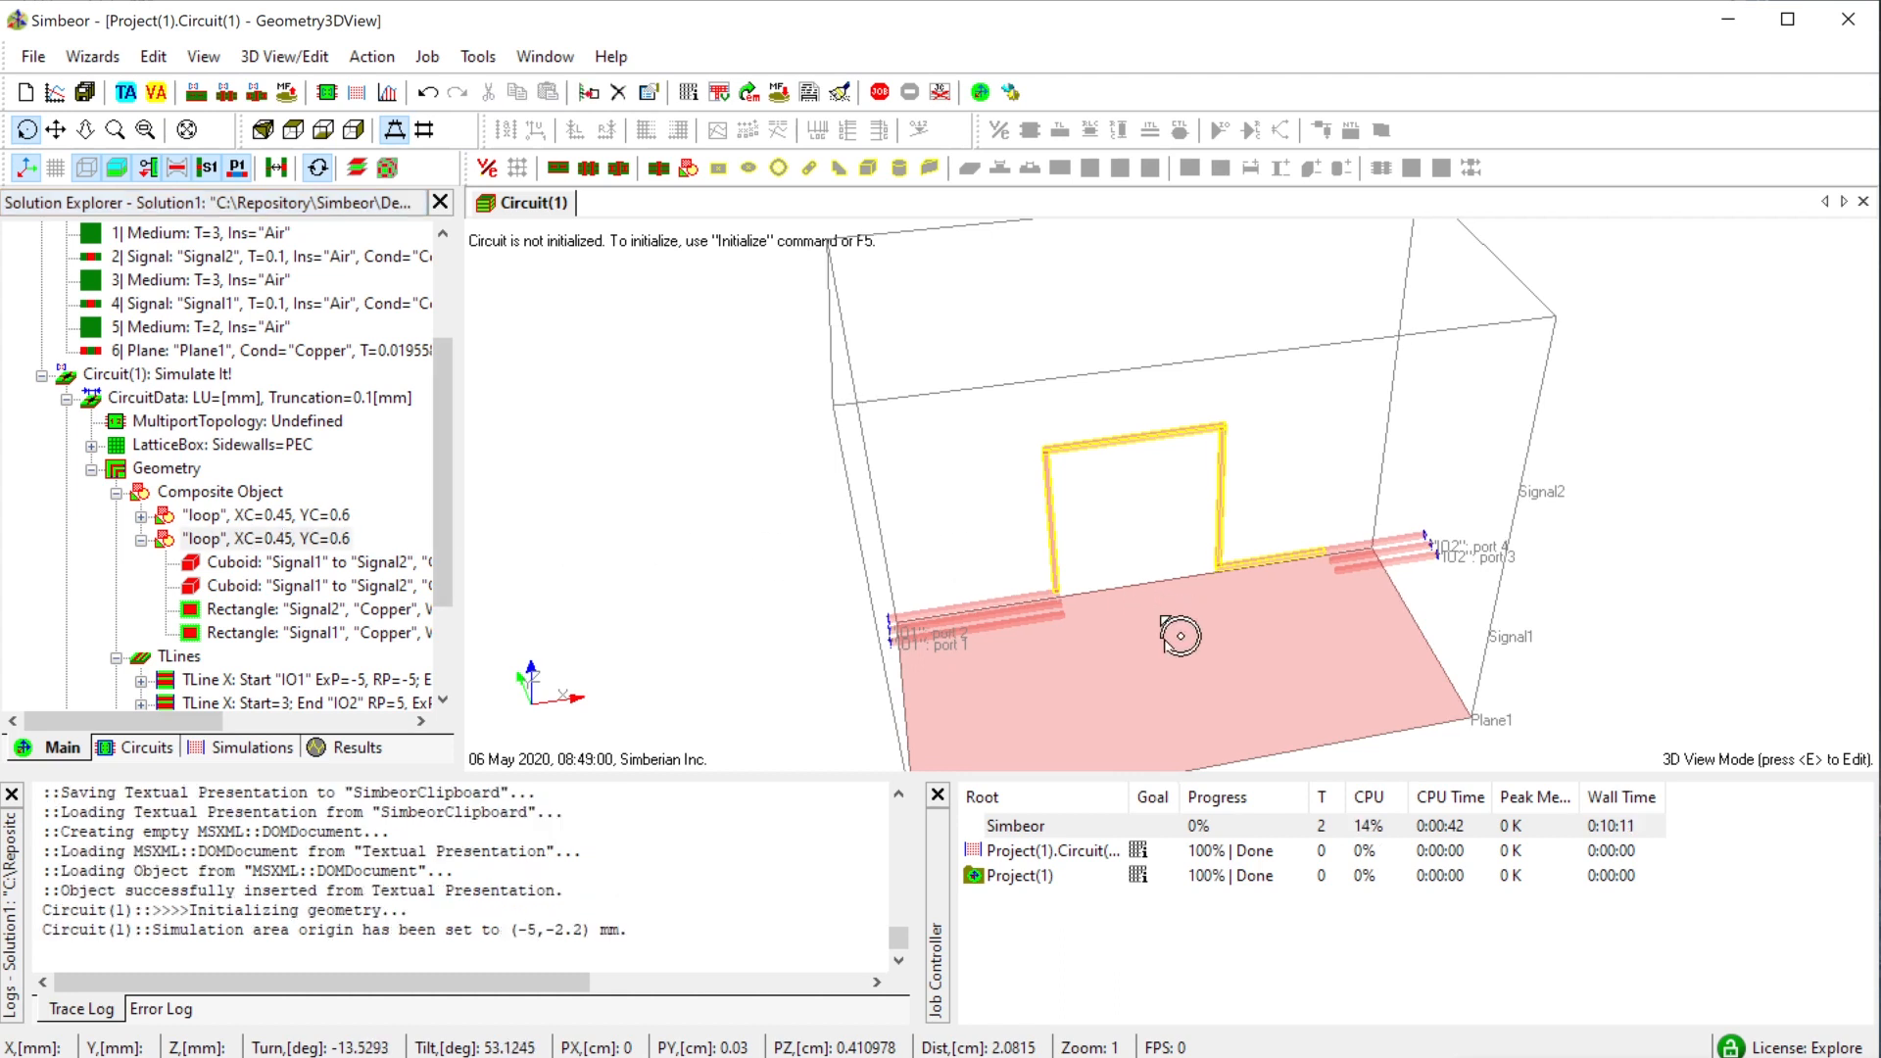
- Switch to editor mode and move the duplicated loop along Y onto the middle strip at Y = 0.3 mm
left_click_drag(1153, 613, 1173, 658)
key("e")
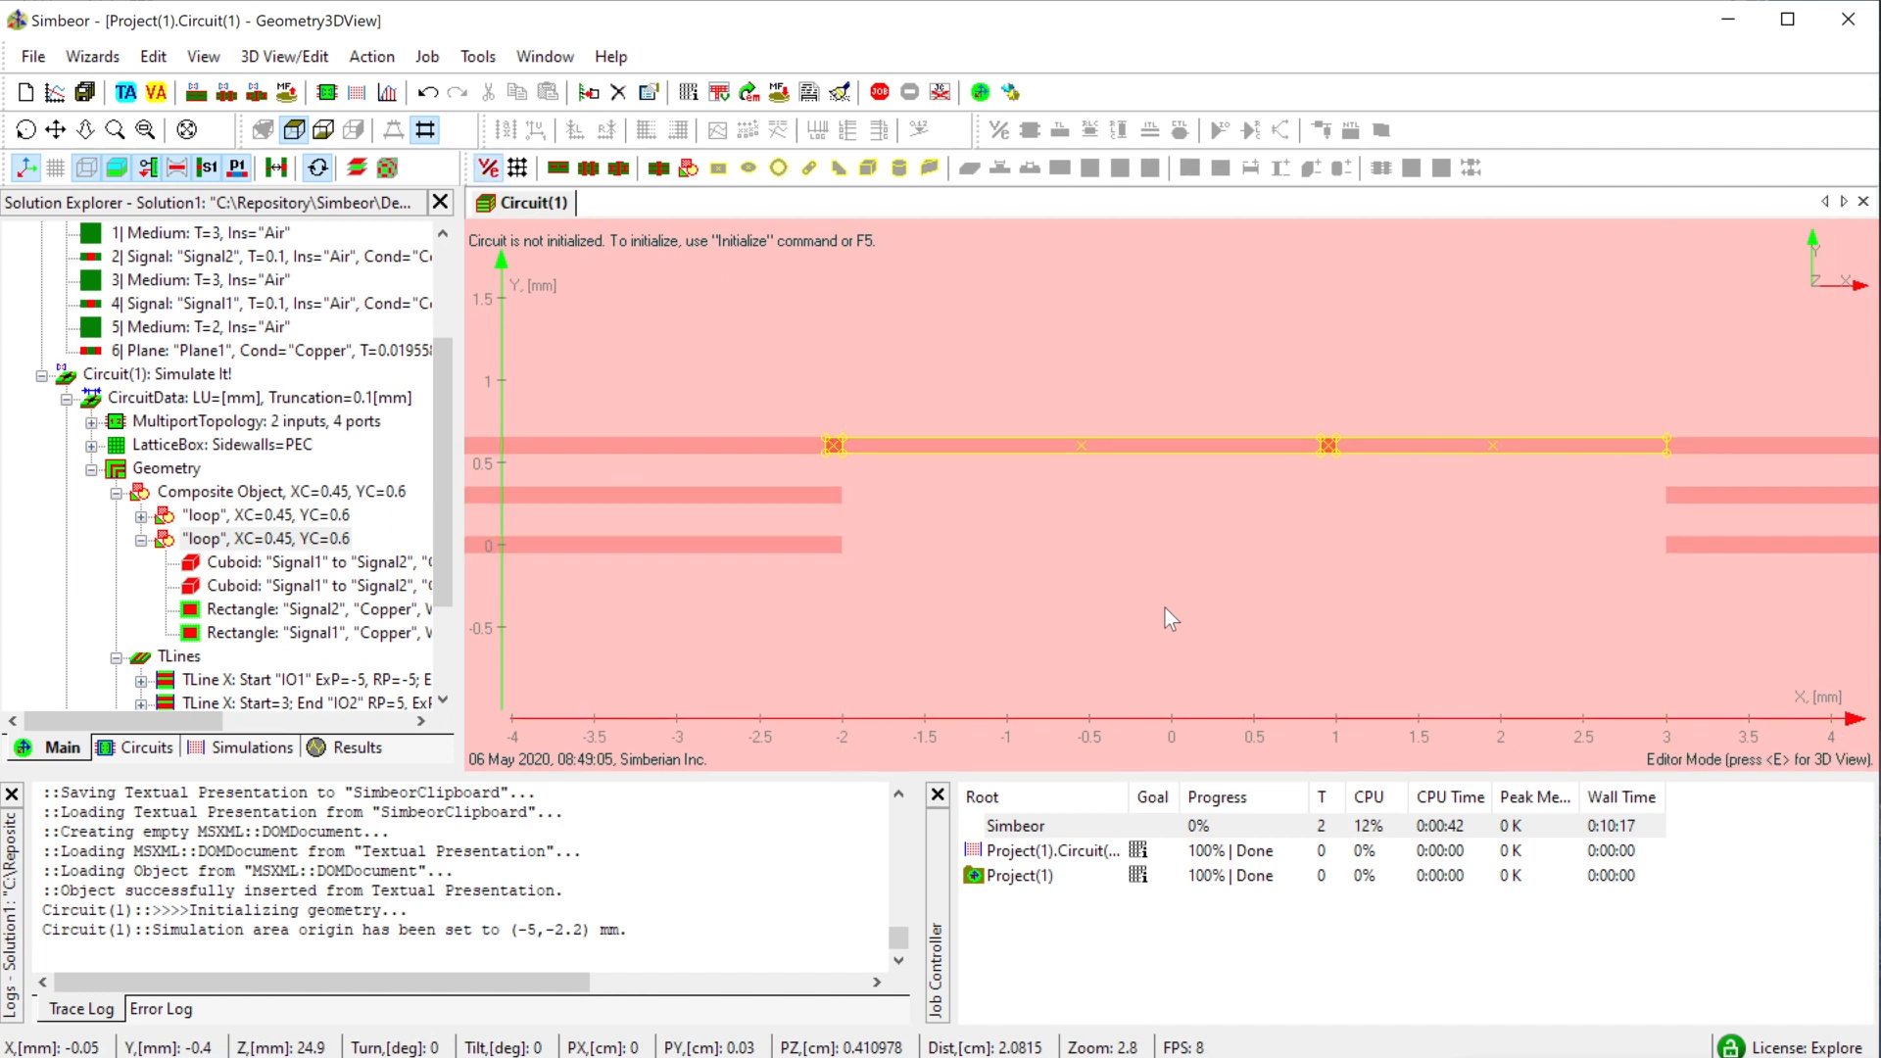
key("Down")
key("Down")
key("Down")
key("Down")
key("Down")
key("Down")
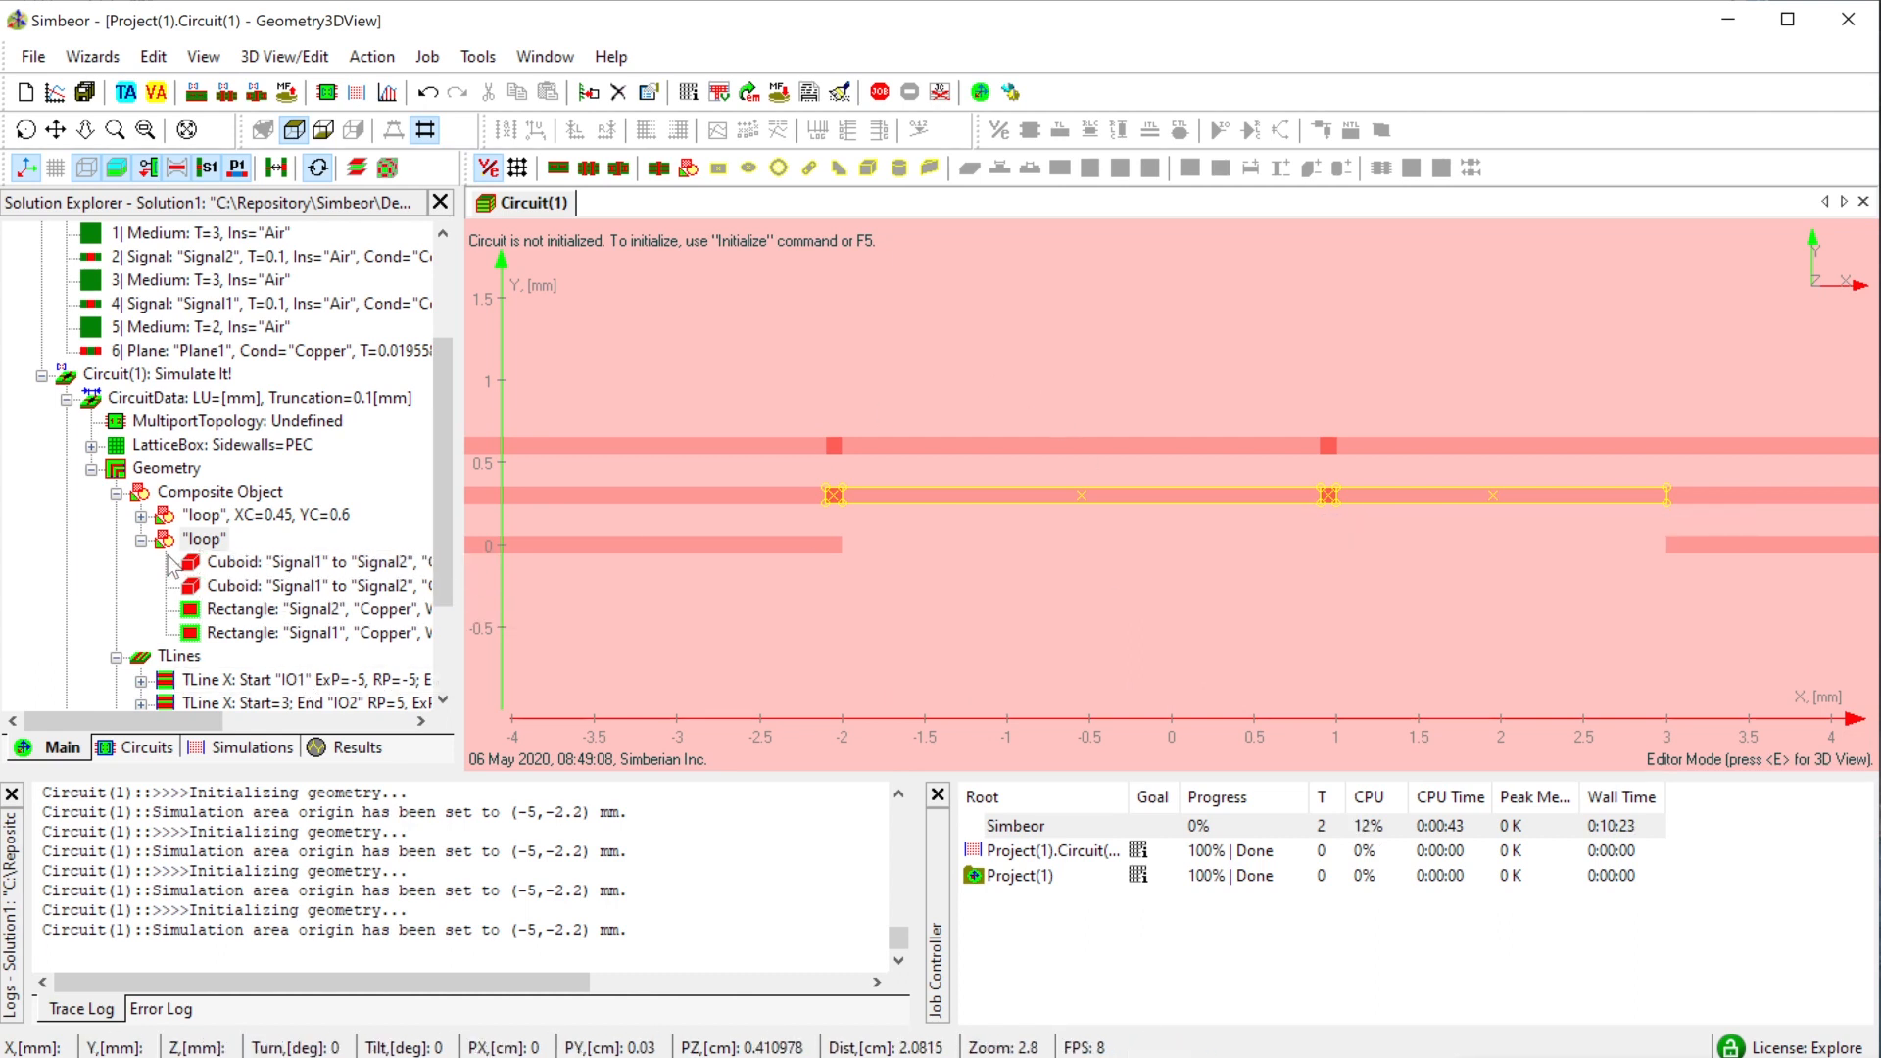
- Duplicate the second loop under Composite Object and move the copy along Y onto the strip at Y = 0
left_click(141, 541)
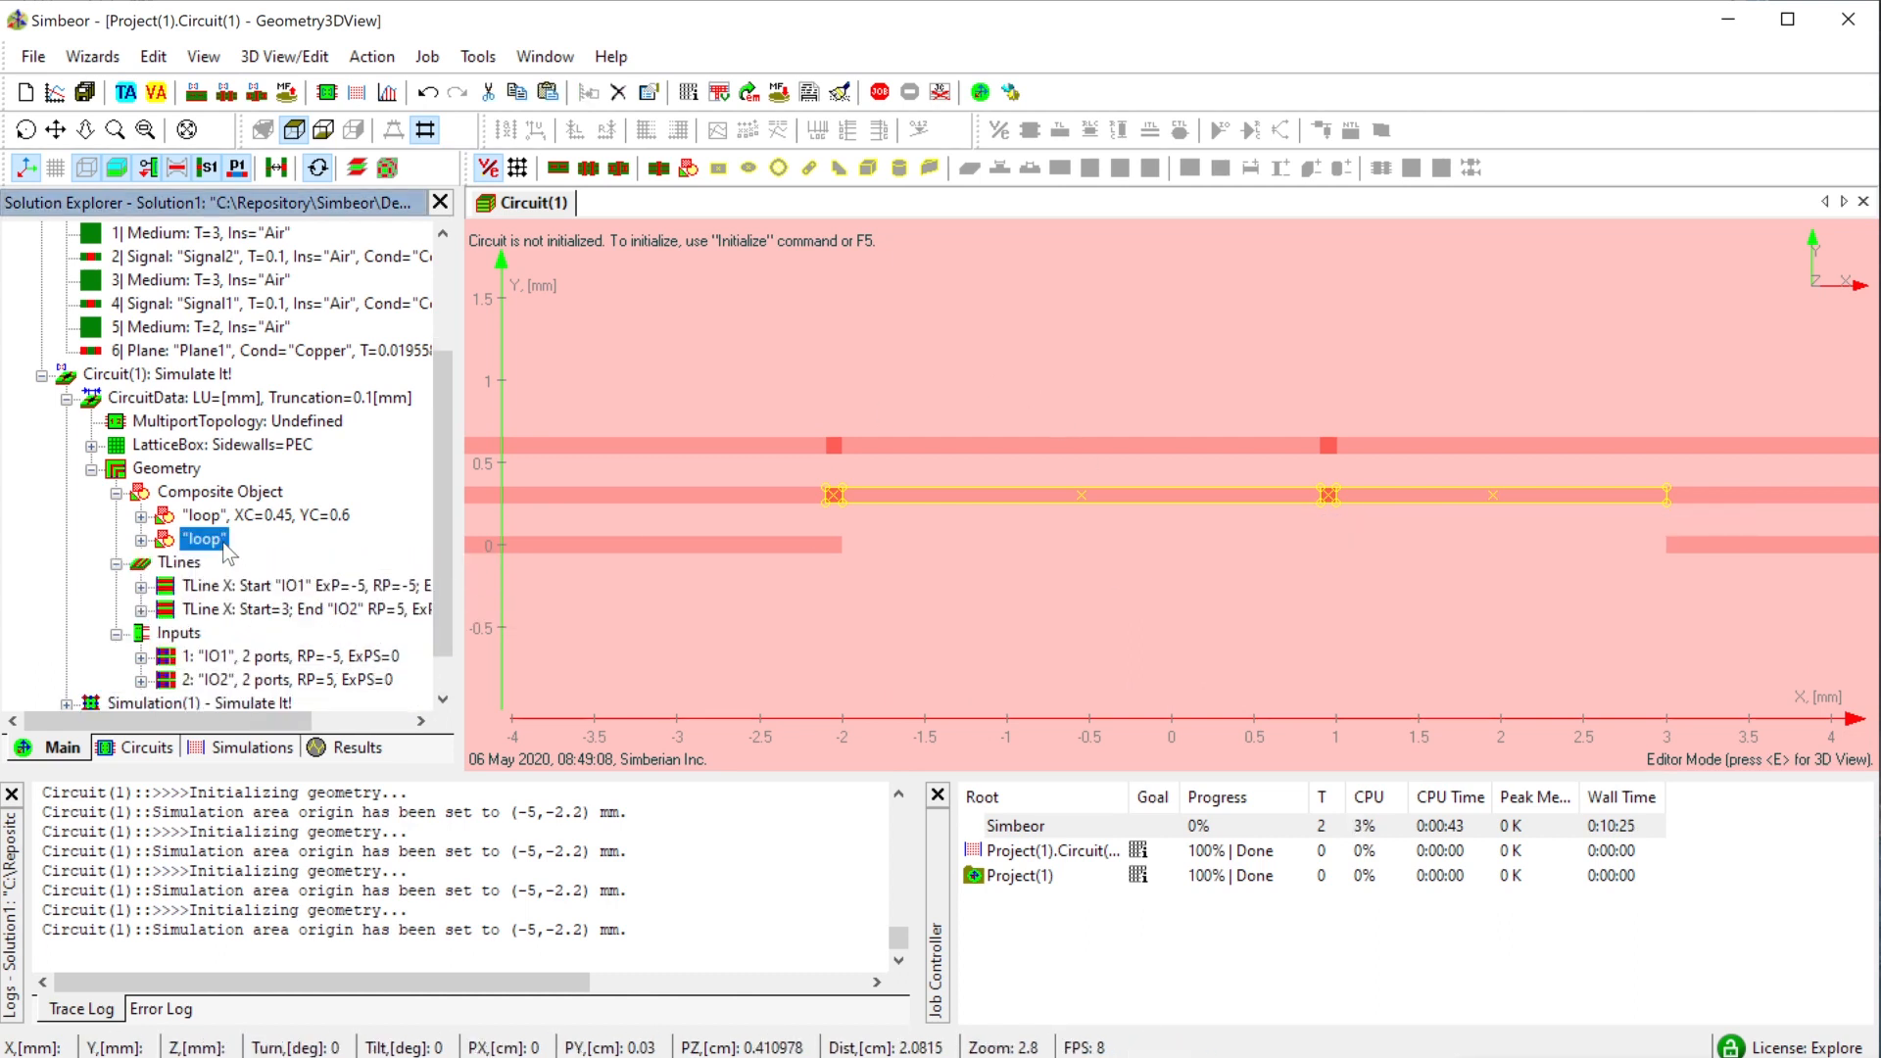
key("ctrl+c")
left_click(213, 494)
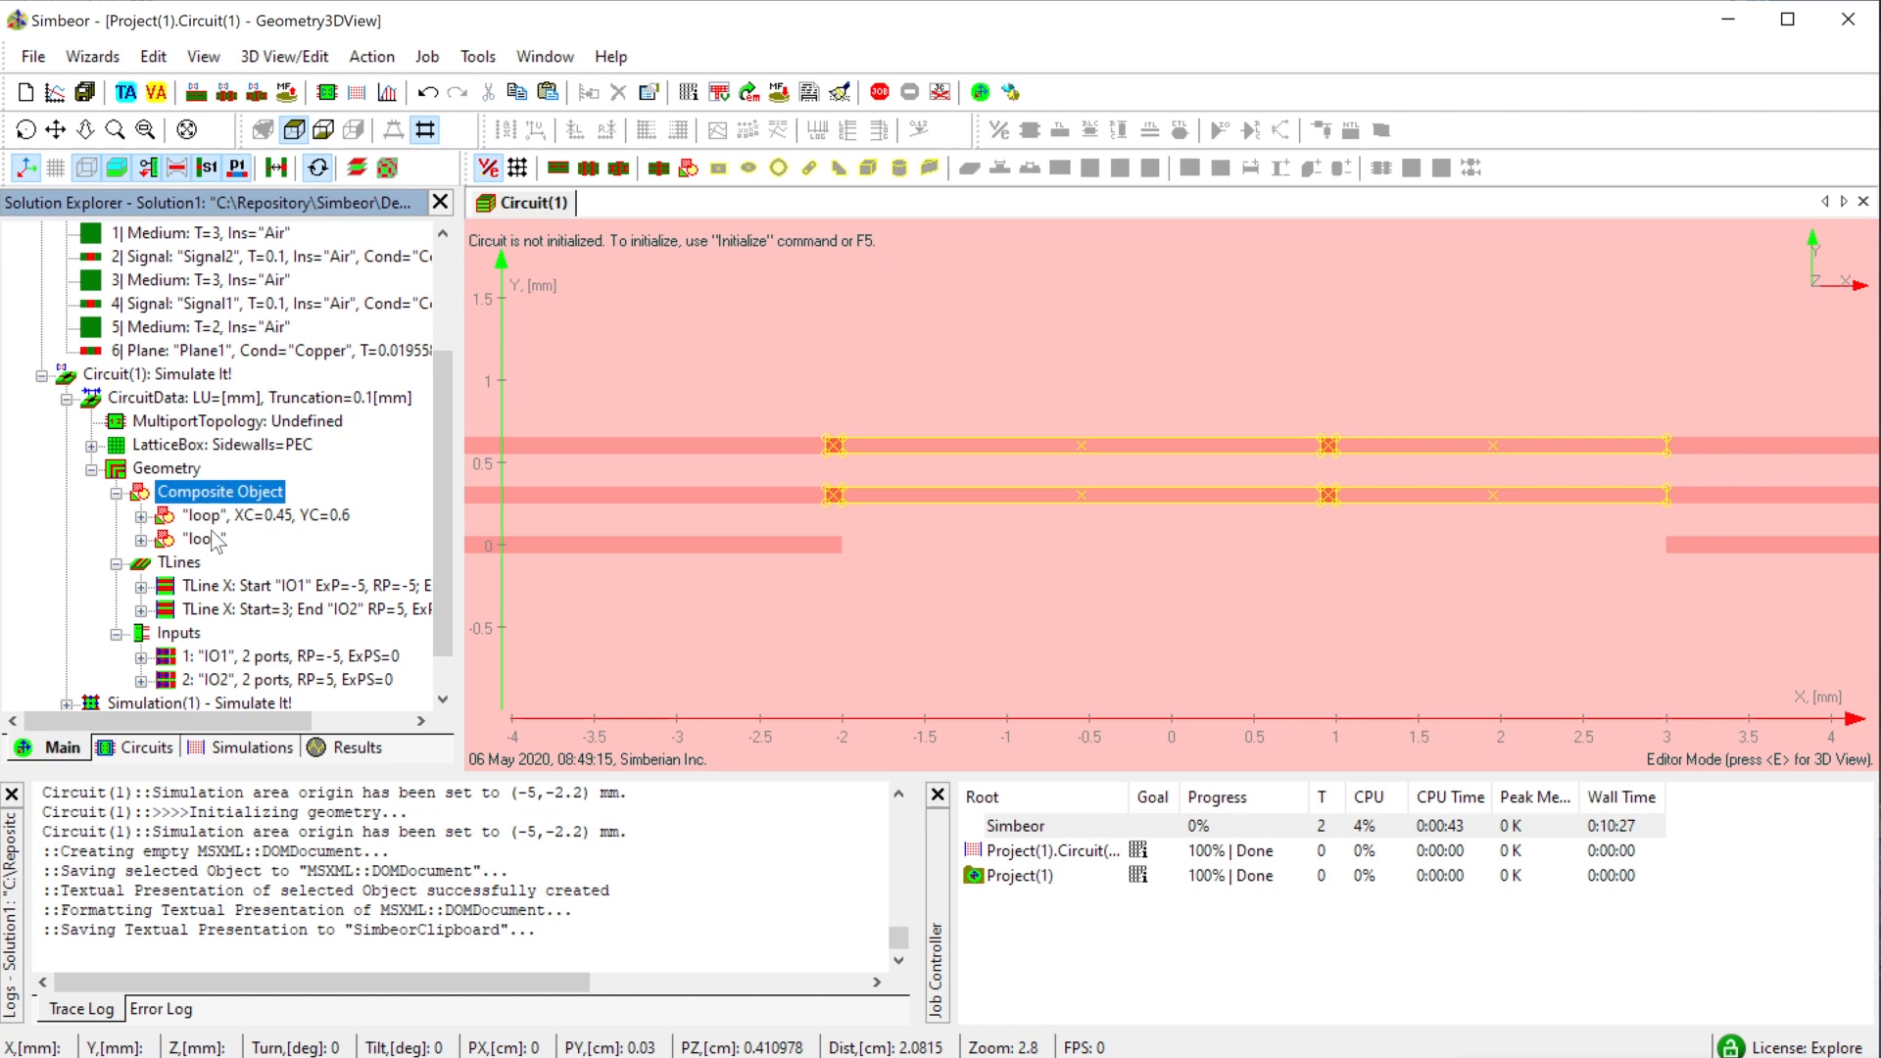
key("ctrl+v")
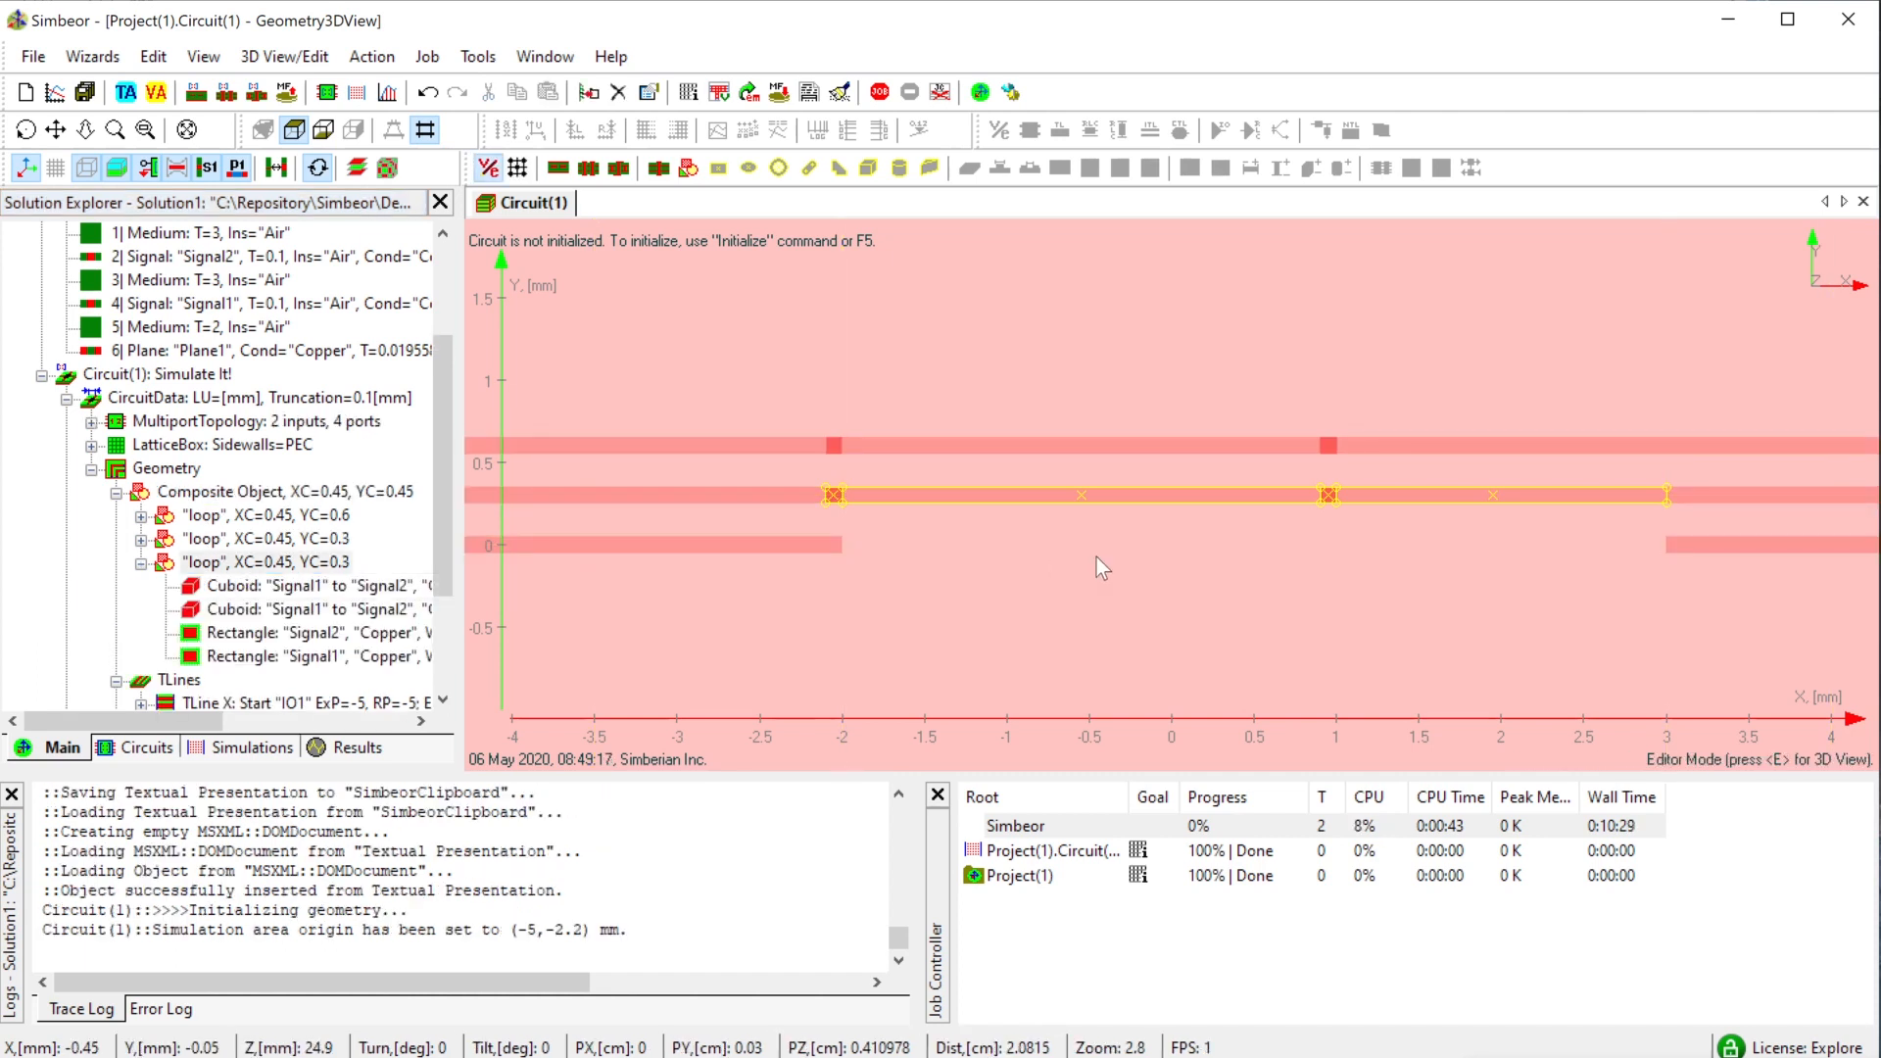
key("Down")
key("Down")
key("Down")
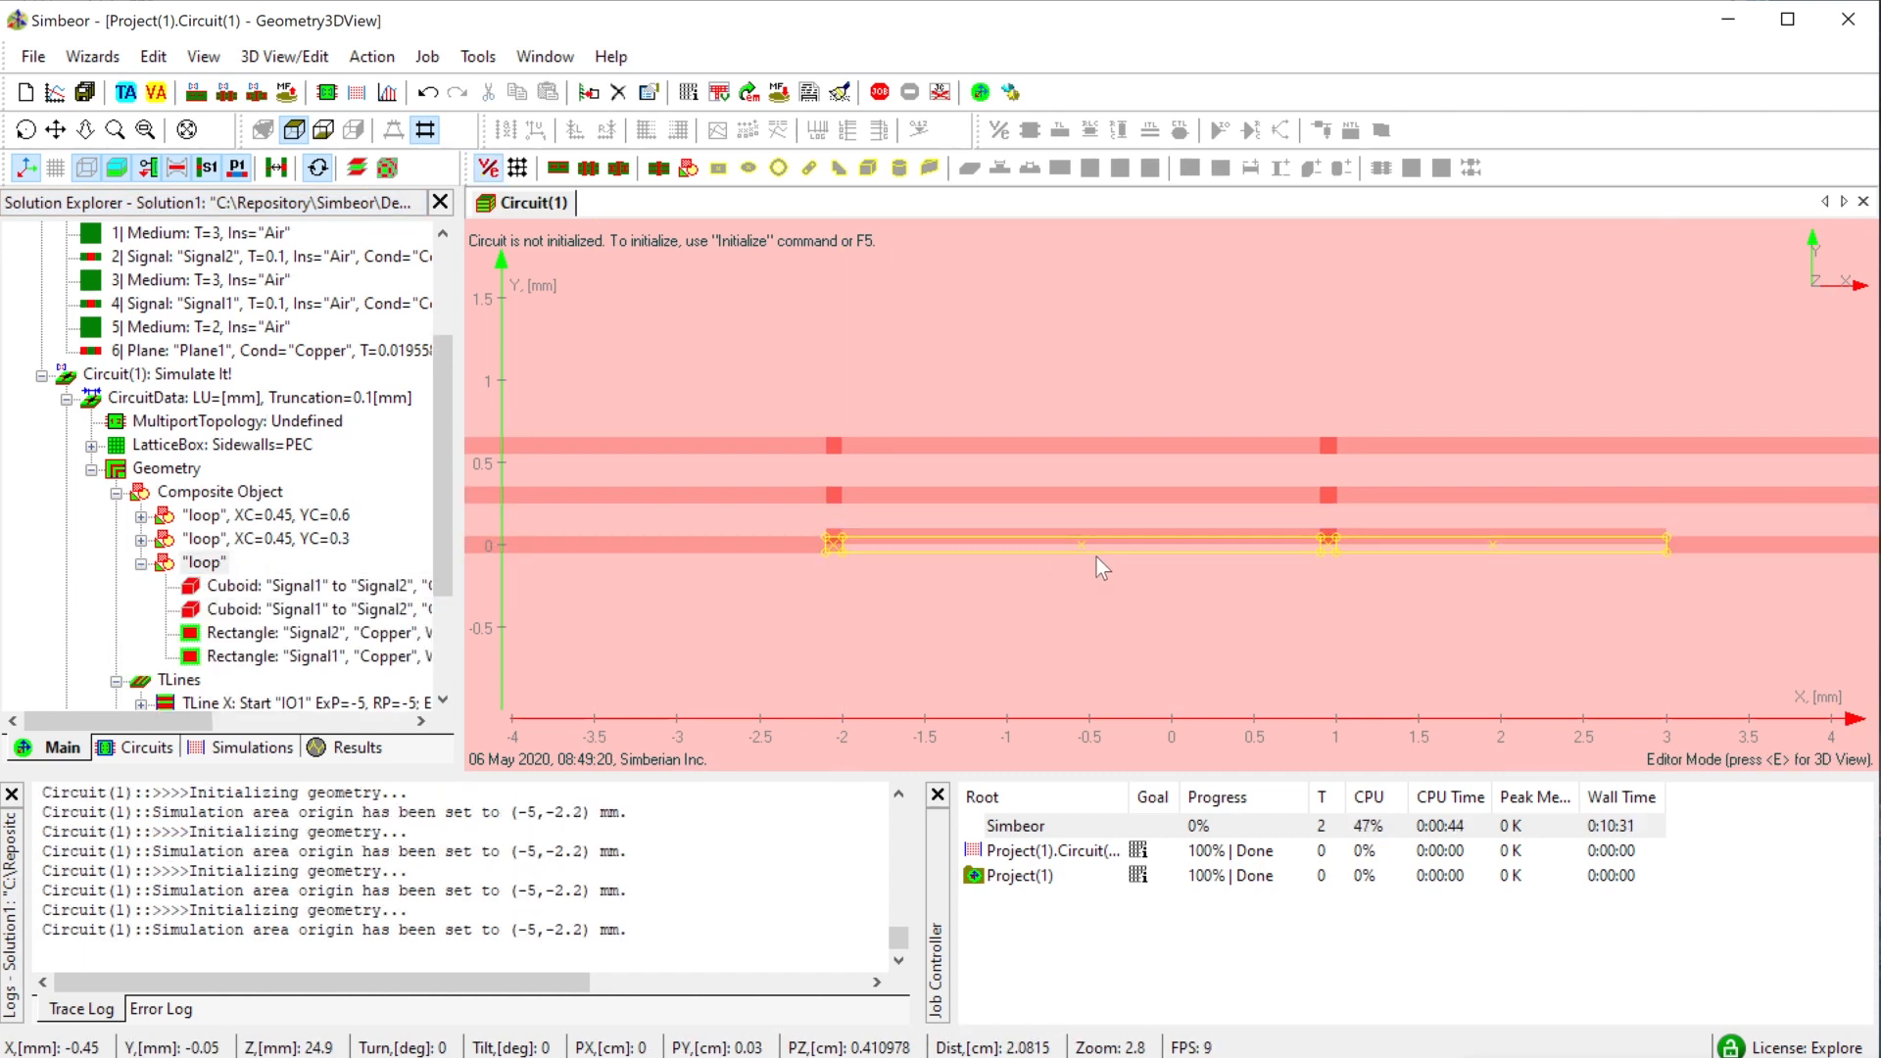
- Move the third loop's Signal1 rectangle along X so it starts at the first cuboid, X = -2.1 mm
left_click(1479, 546)
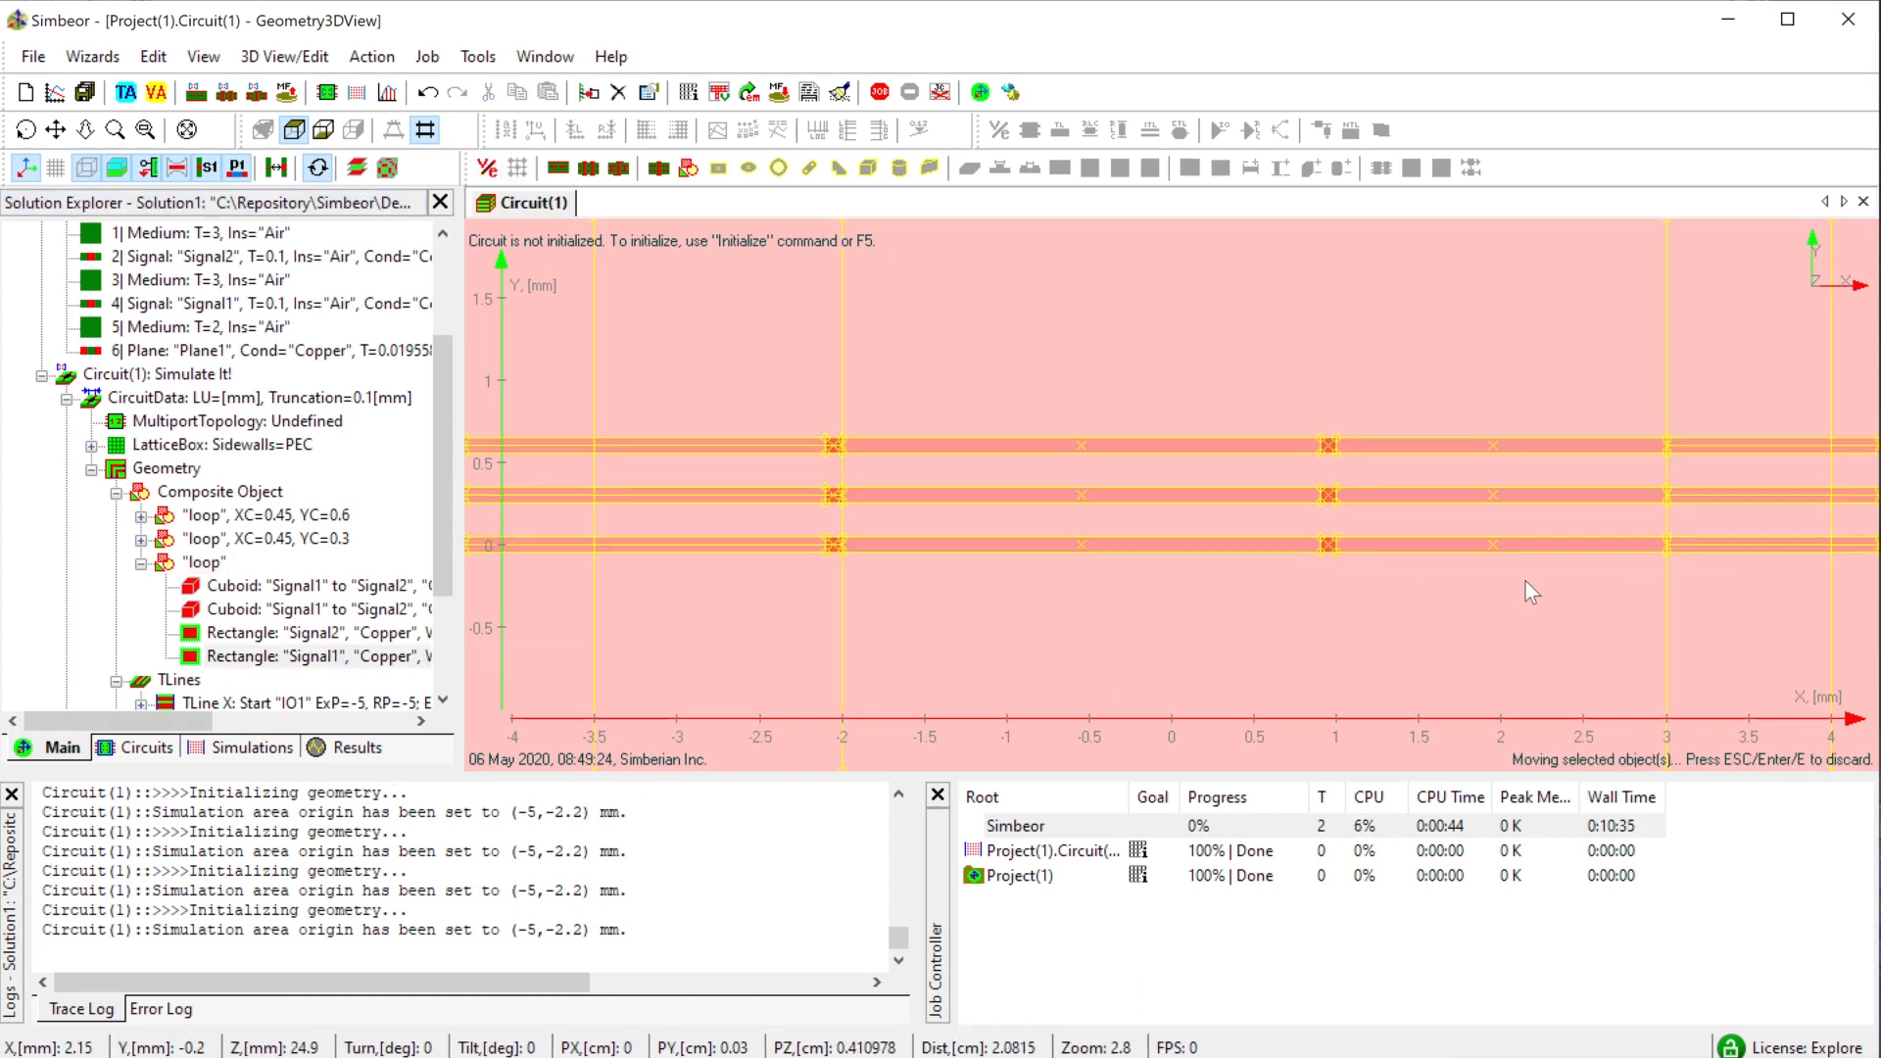
key("Left")
key("Left")
key("Left")
key("Left")
key("Left")
key("Left")
key("Left")
key("Left")
key("Left")
key("Left")
key("Left")
key("Left")
key("Left")
key("Left")
key("Left")
key("Left")
key("Left")
key("Left")
key("Left")
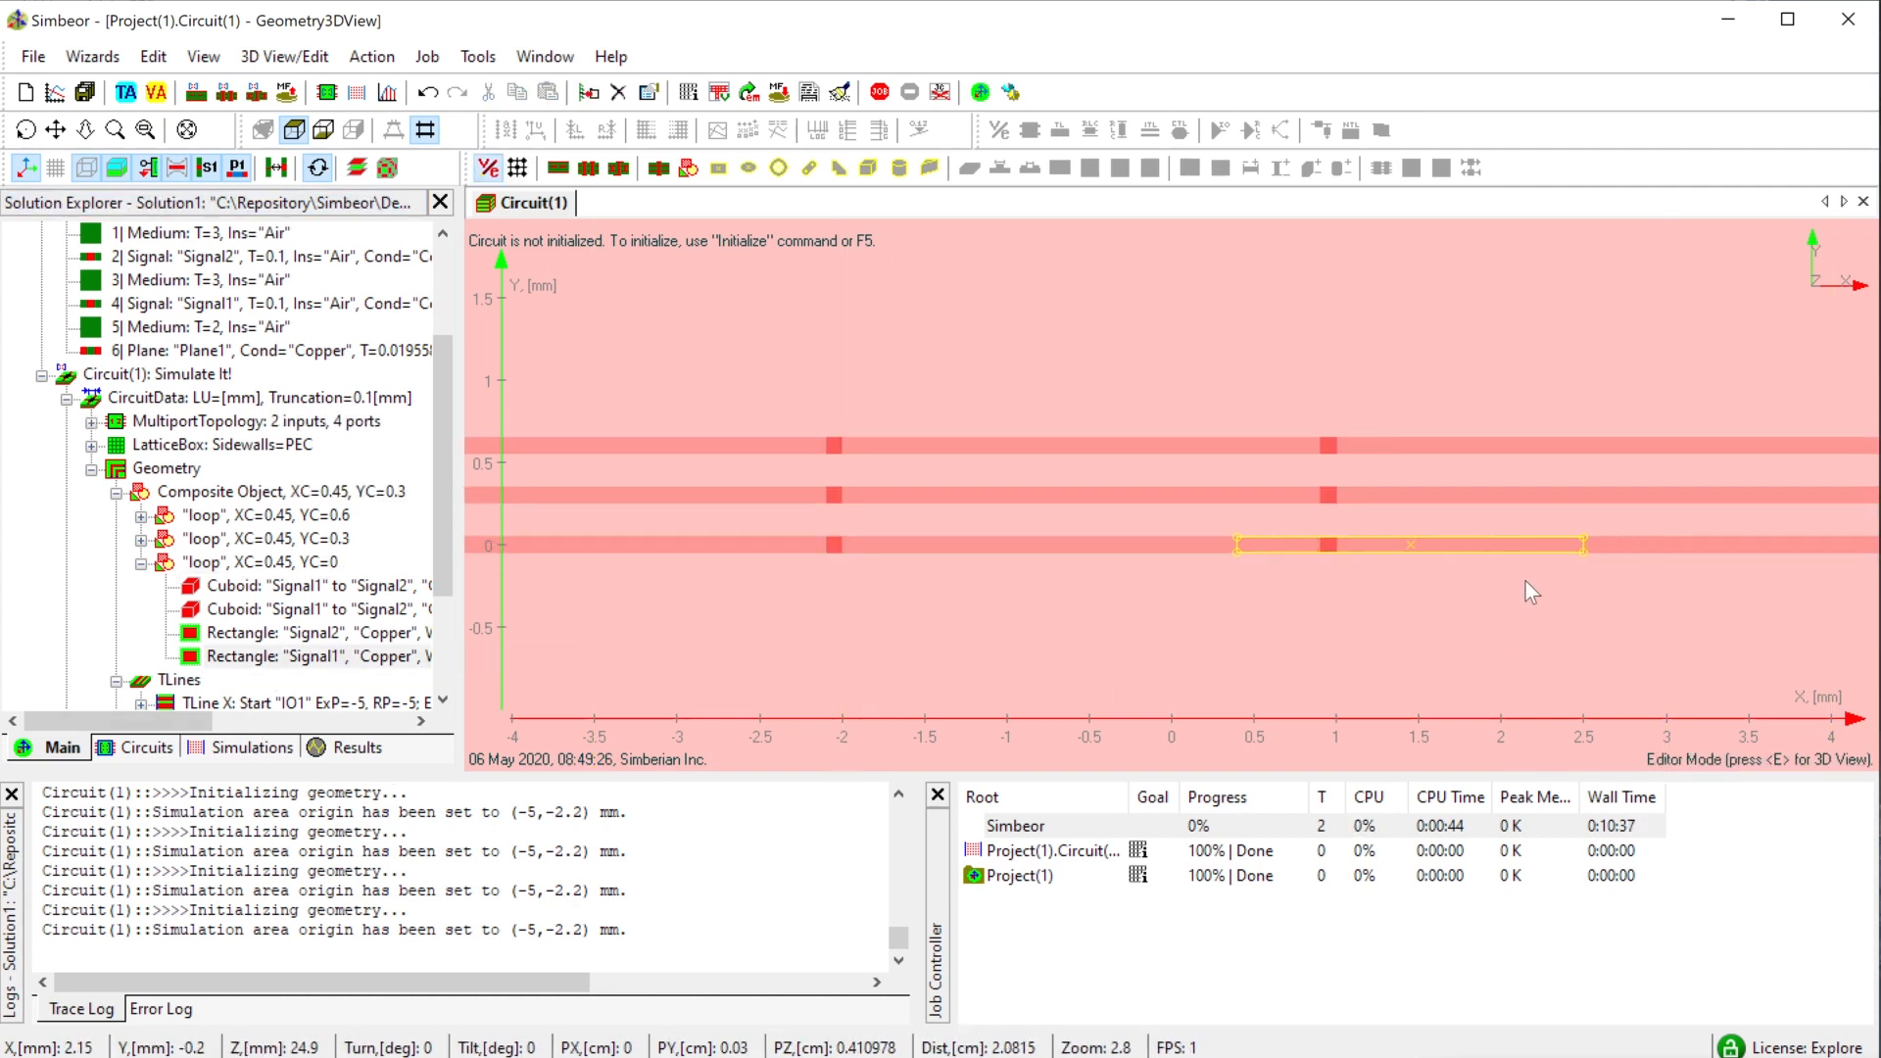
key("Left")
key("Left")
key("Left")
key("Left")
key("Left")
key("Left")
key("Left")
key("Left")
key("Left")
key("Left")
key("Left")
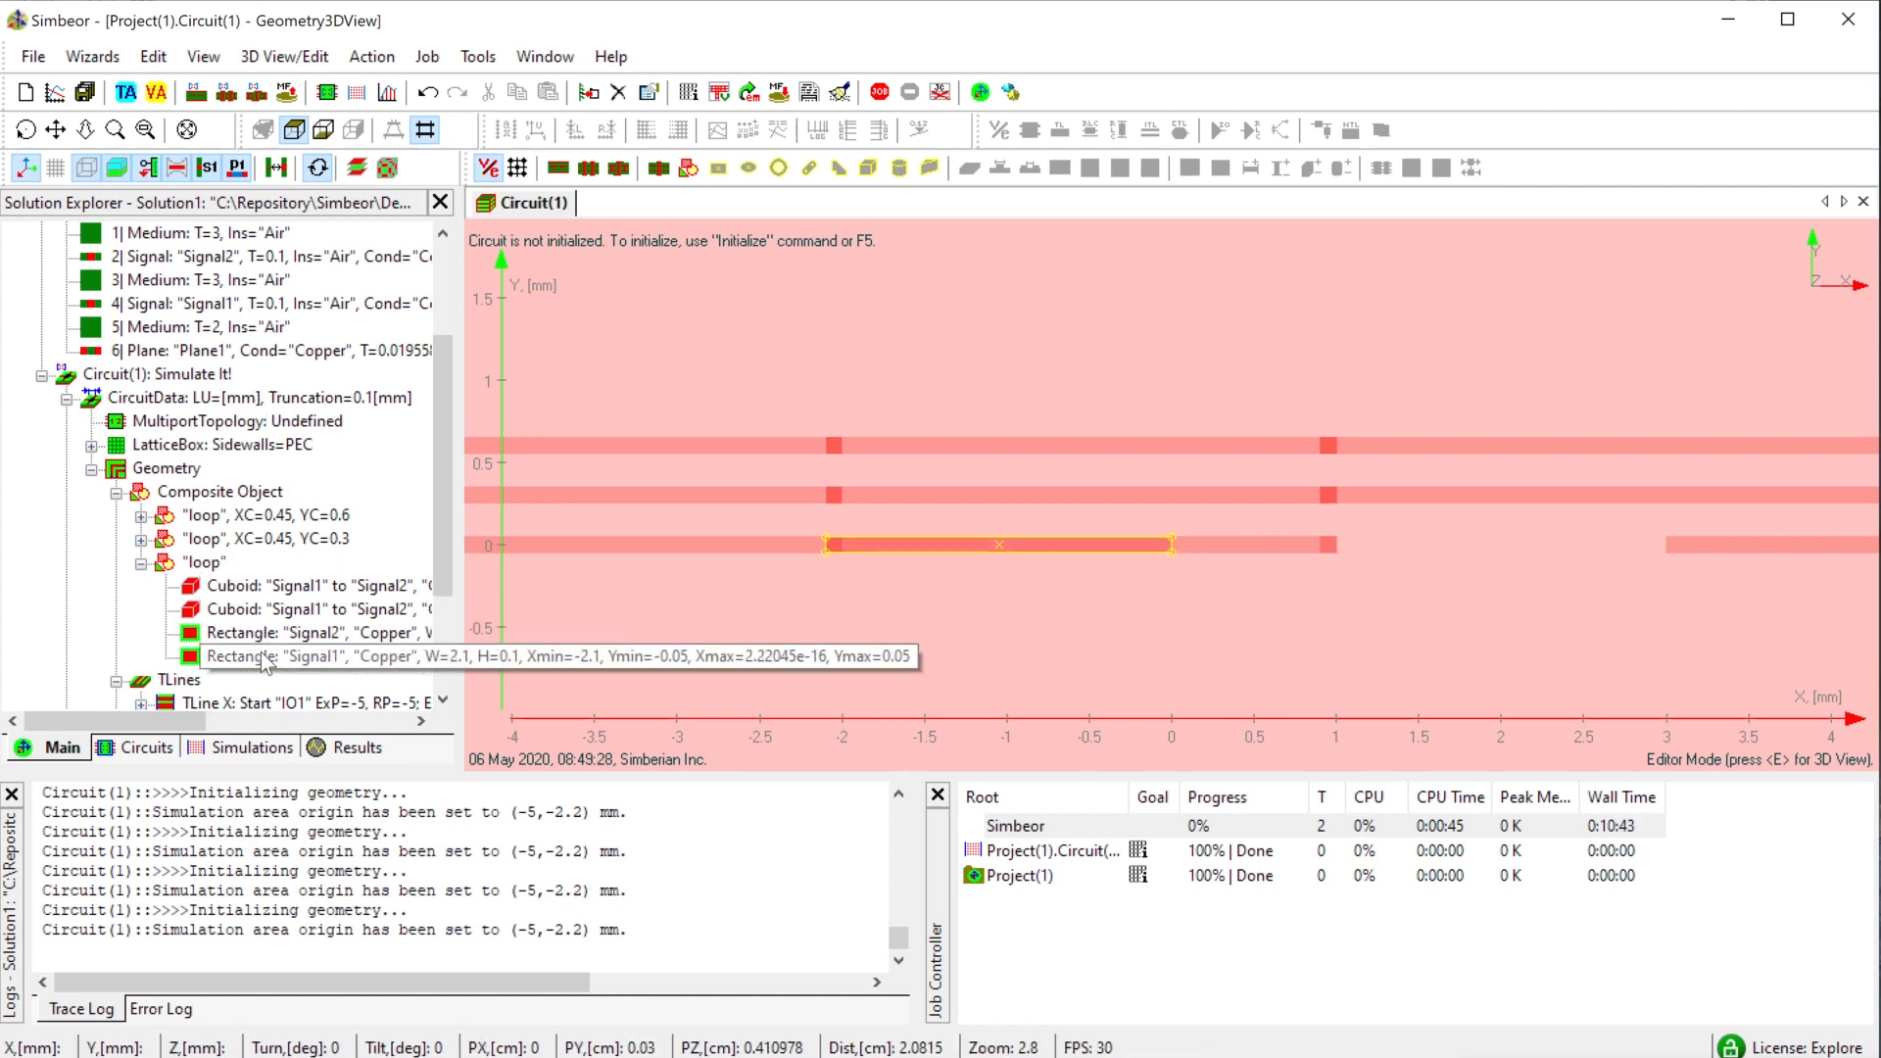
- Move the whole third loop along X so its cuboids start at X = 0 and X = 3 mm
left_click(204, 562)
left_click(1011, 631)
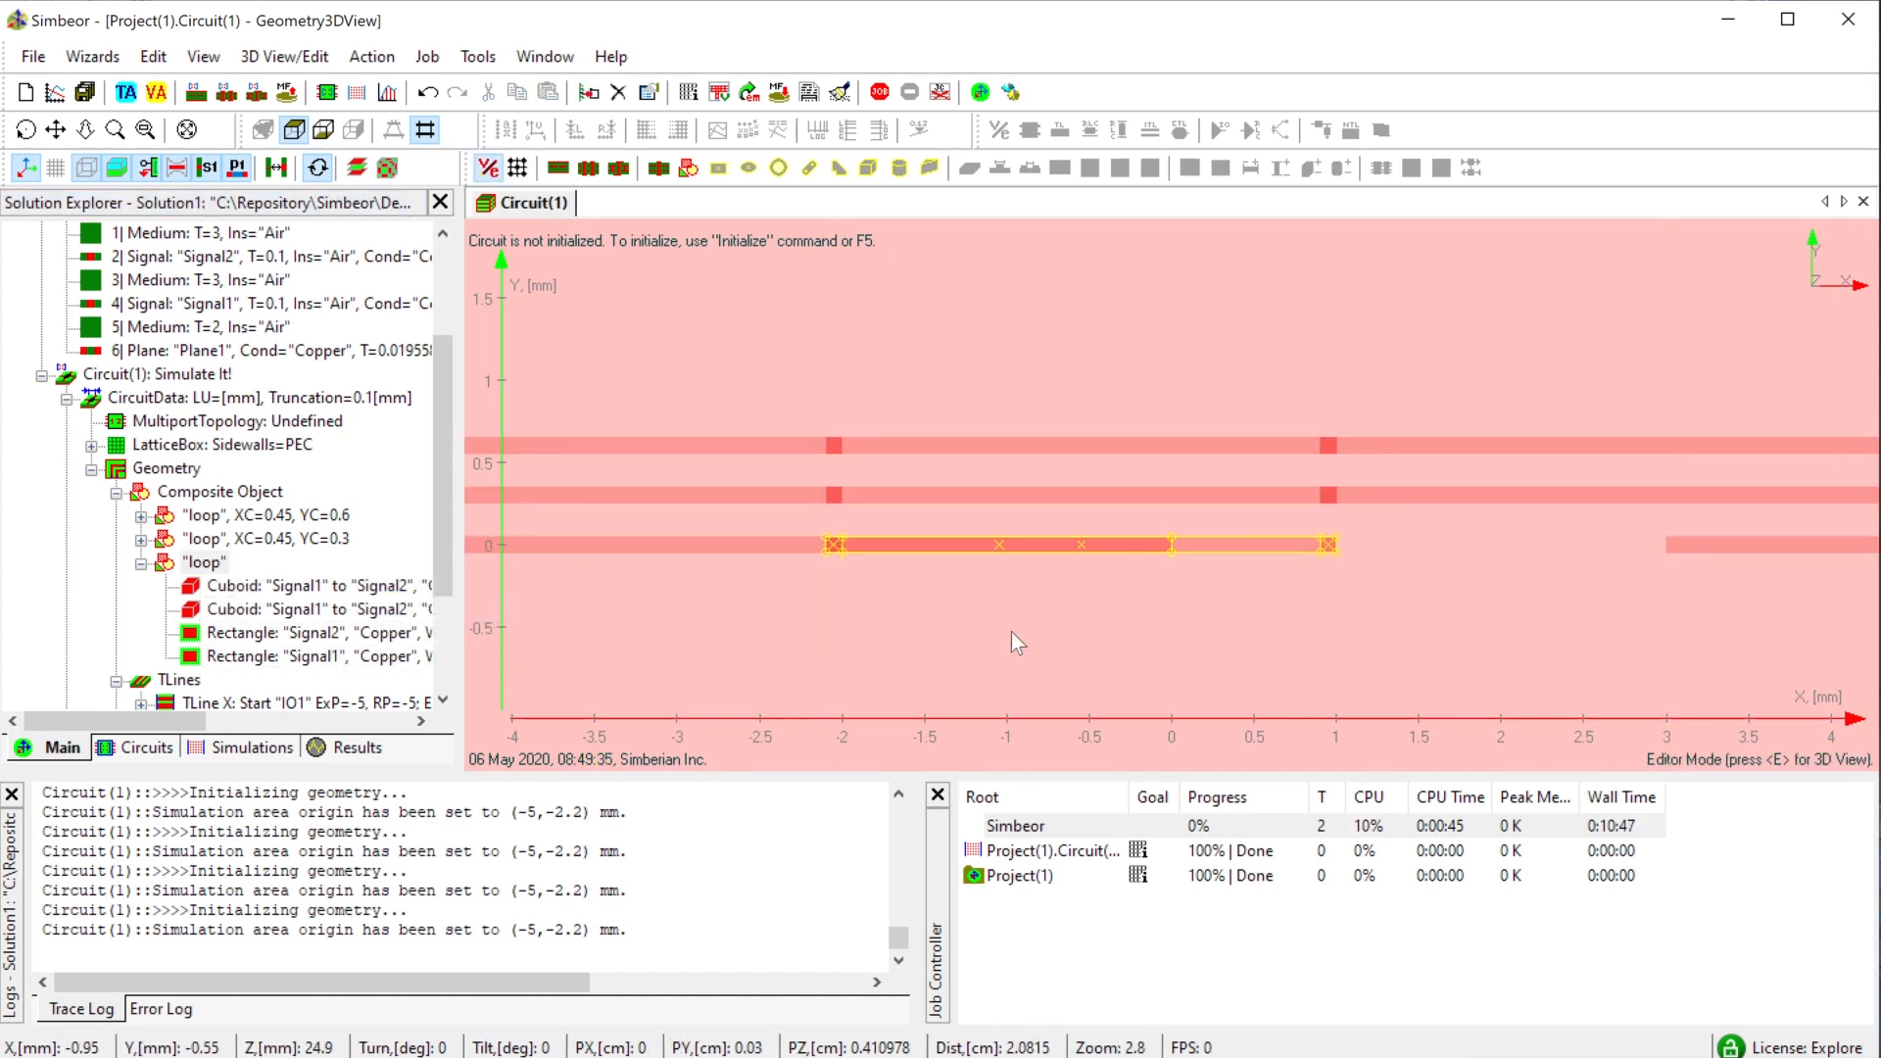
key("Right")
key("Right")
key("Right")
key("Right")
key("Right")
key("Right")
key("Right")
key("Right")
key("Right")
key("Right")
key("Right")
key("Right")
key("Right")
key("Right")
key("Right")
key("Right")
key("Right")
key("Right")
key("Right")
key("Right")
key("Right")
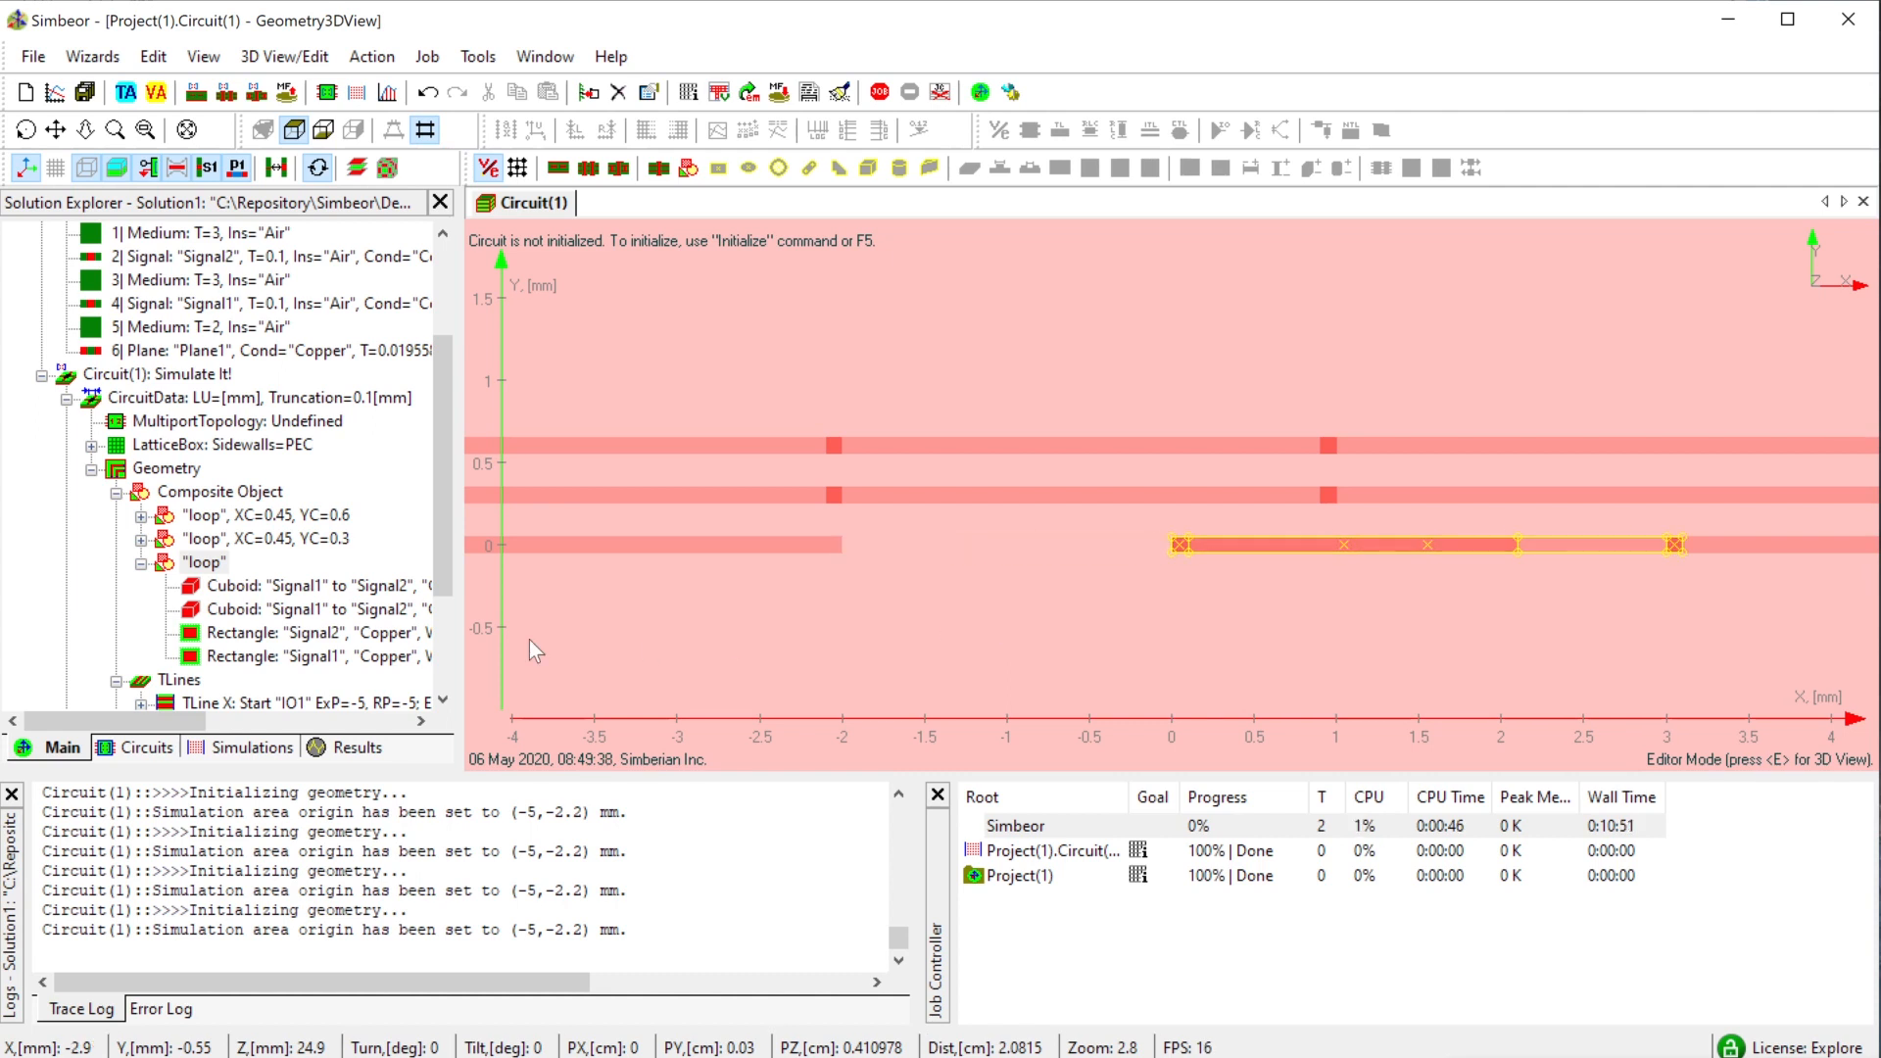
left_click(303, 658)
key("Left")
key("Left")
key("Left")
key("Left")
key("Left")
key("Left")
key("Left")
key("Left")
key("Left")
key("Left")
key("Left")
key("Left")
key("Left")
key("Down")
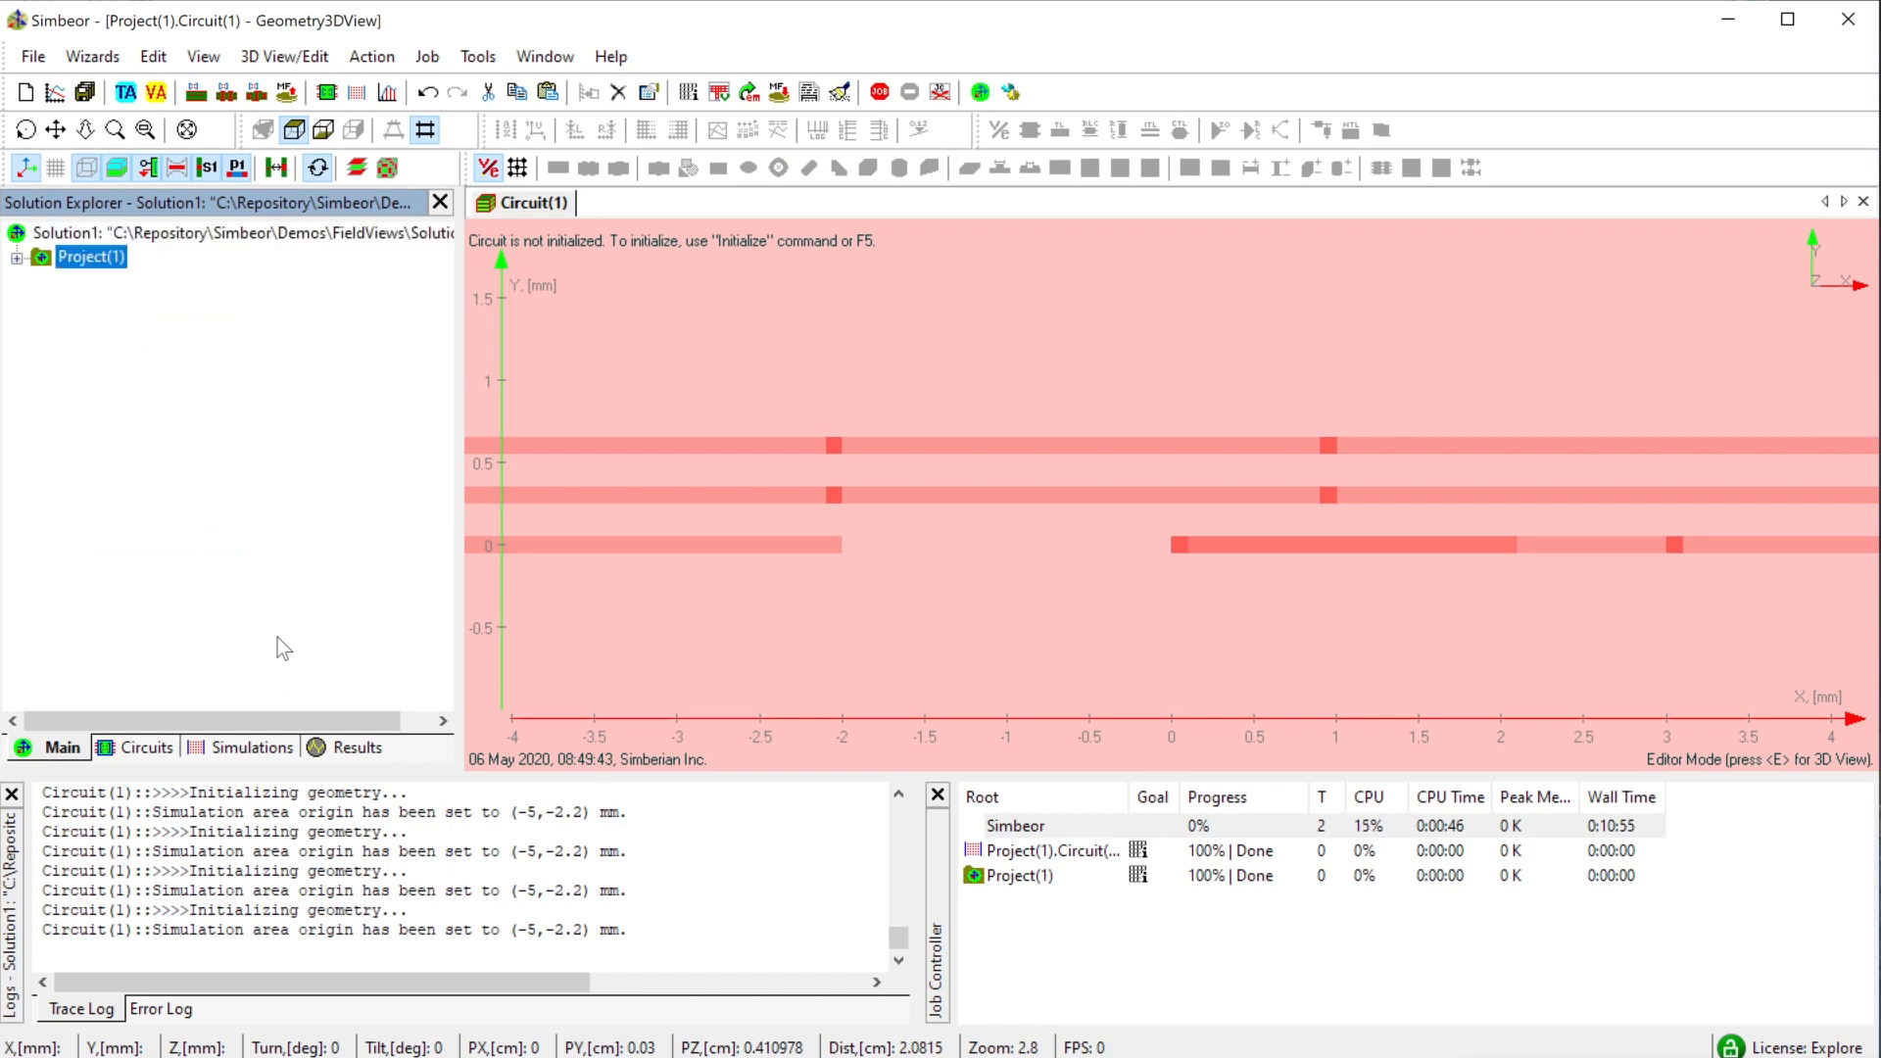
key("Right")
key("Right")
key("Down")
key("Down")
key("Down")
key("Down")
key("Down")
key("Down")
key("Down")
key("Down")
key("Down")
key("Down")
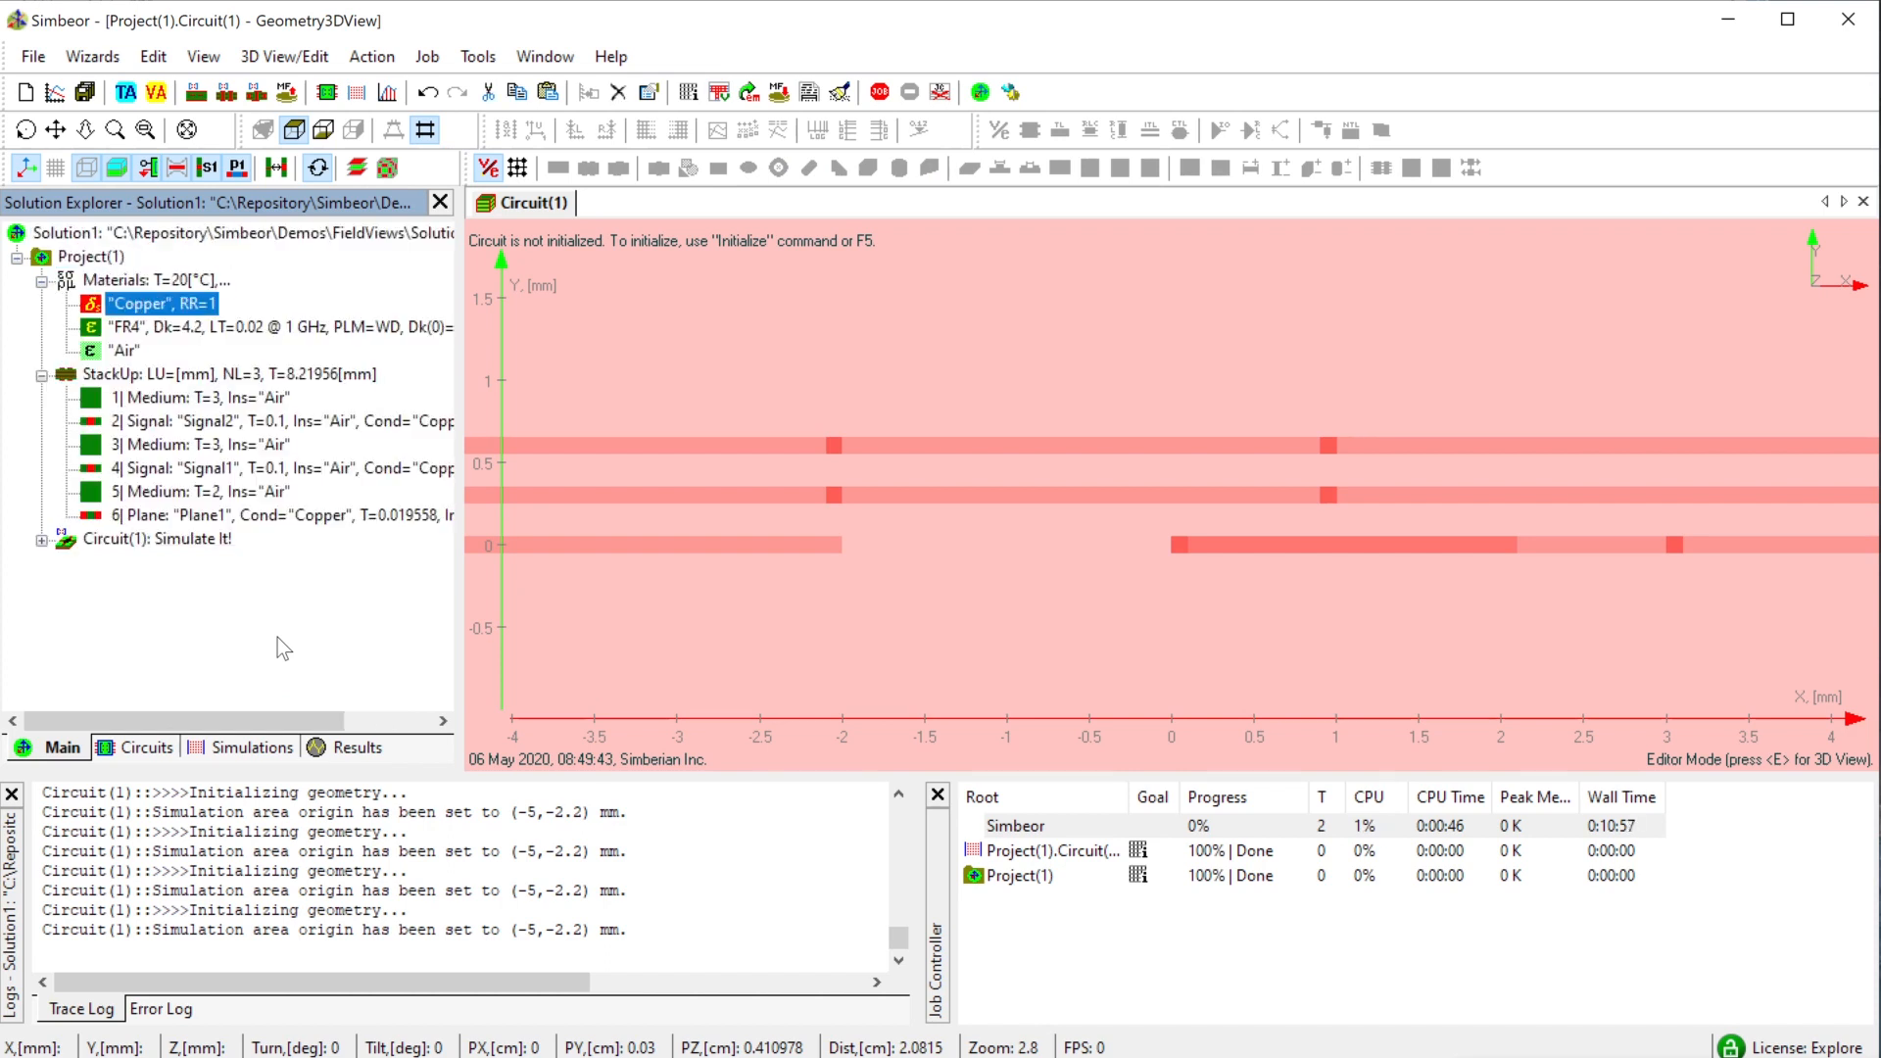
key("Down")
key("Right")
key("Right")
key("Right")
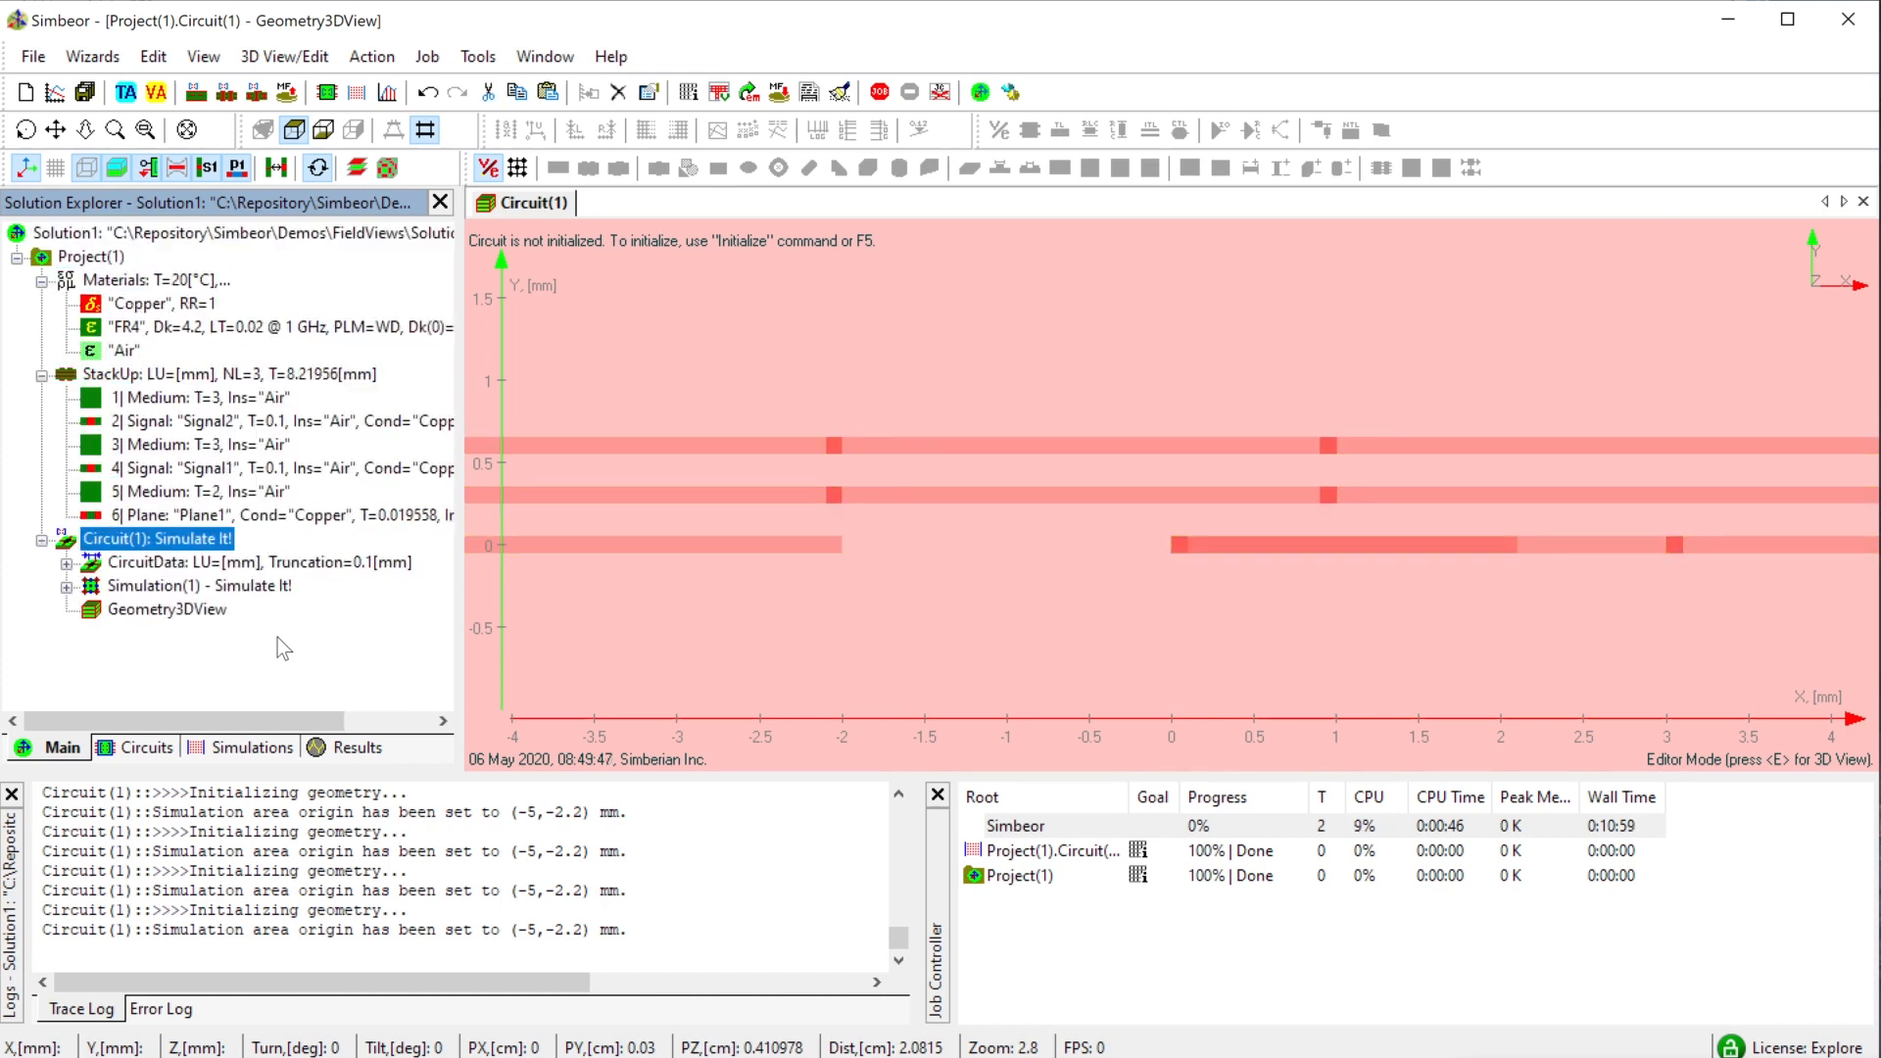
key("Down")
key("Down")
key("Down")
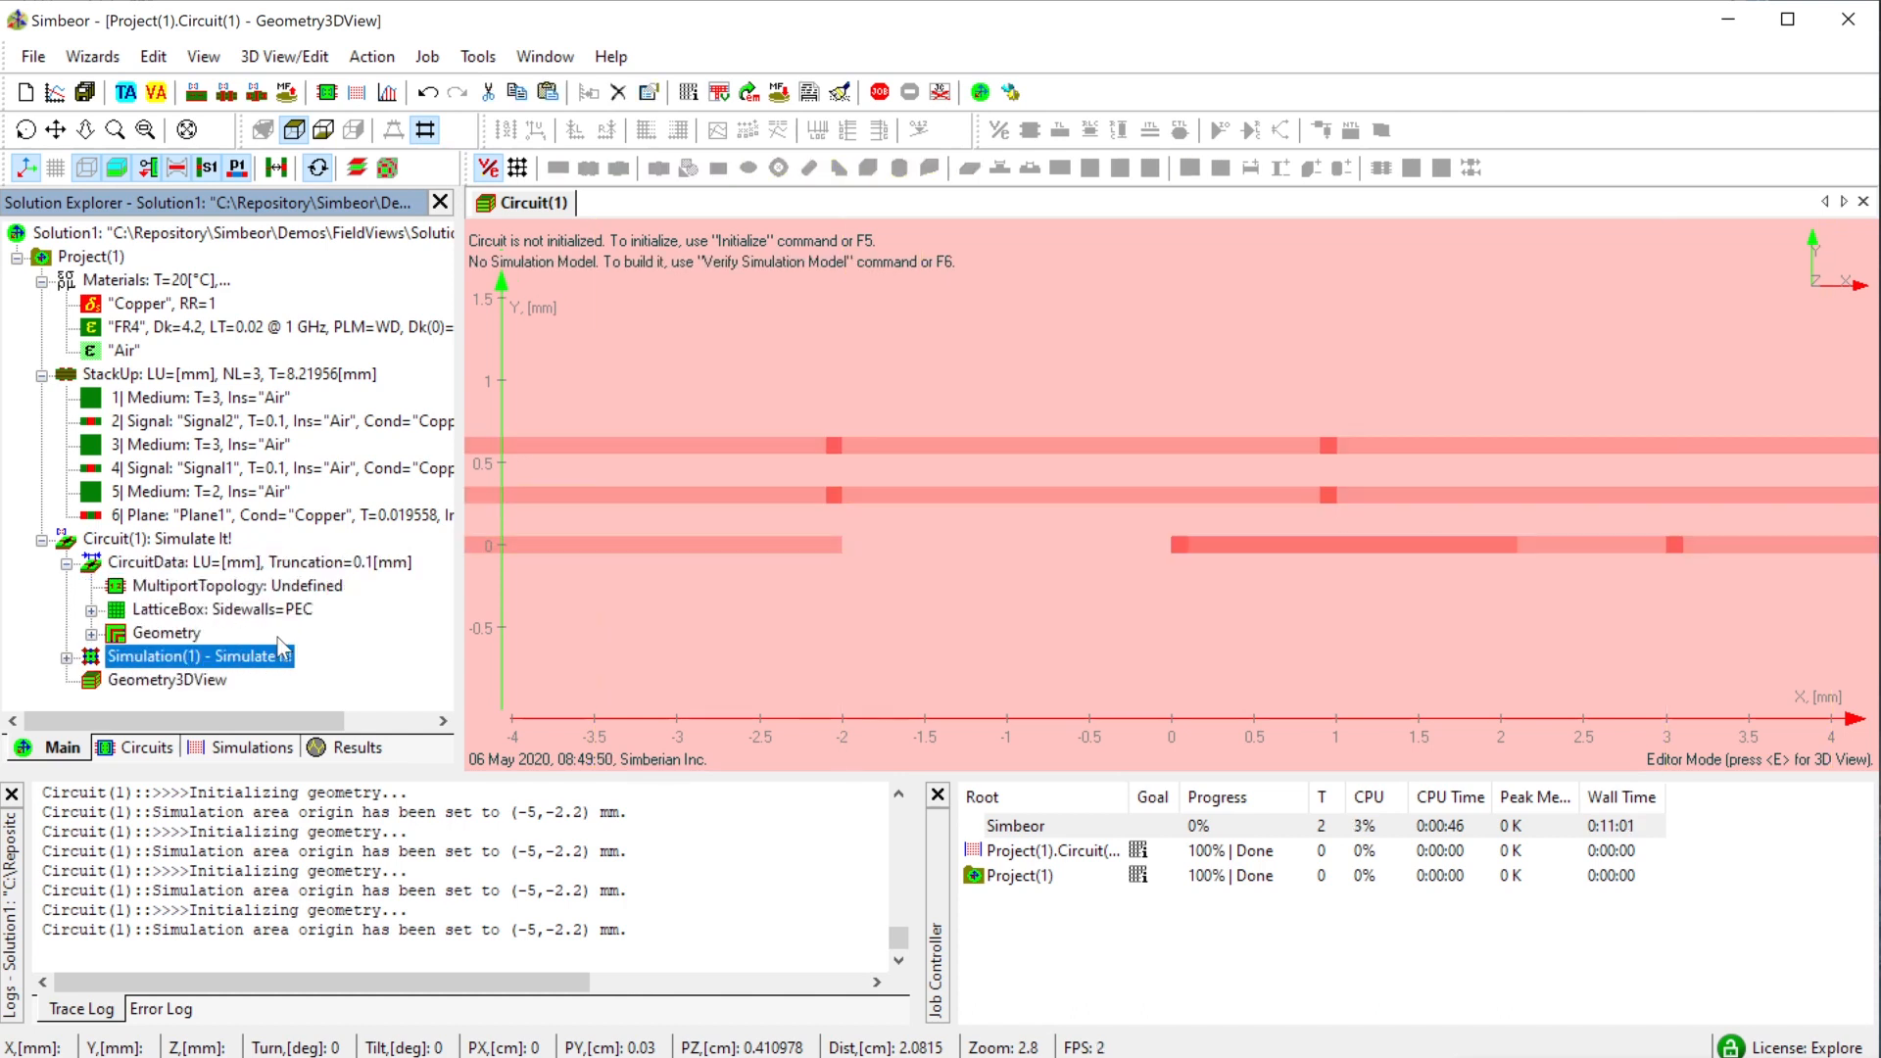
key("Right")
key("Down")
key("Down")
key("Up")
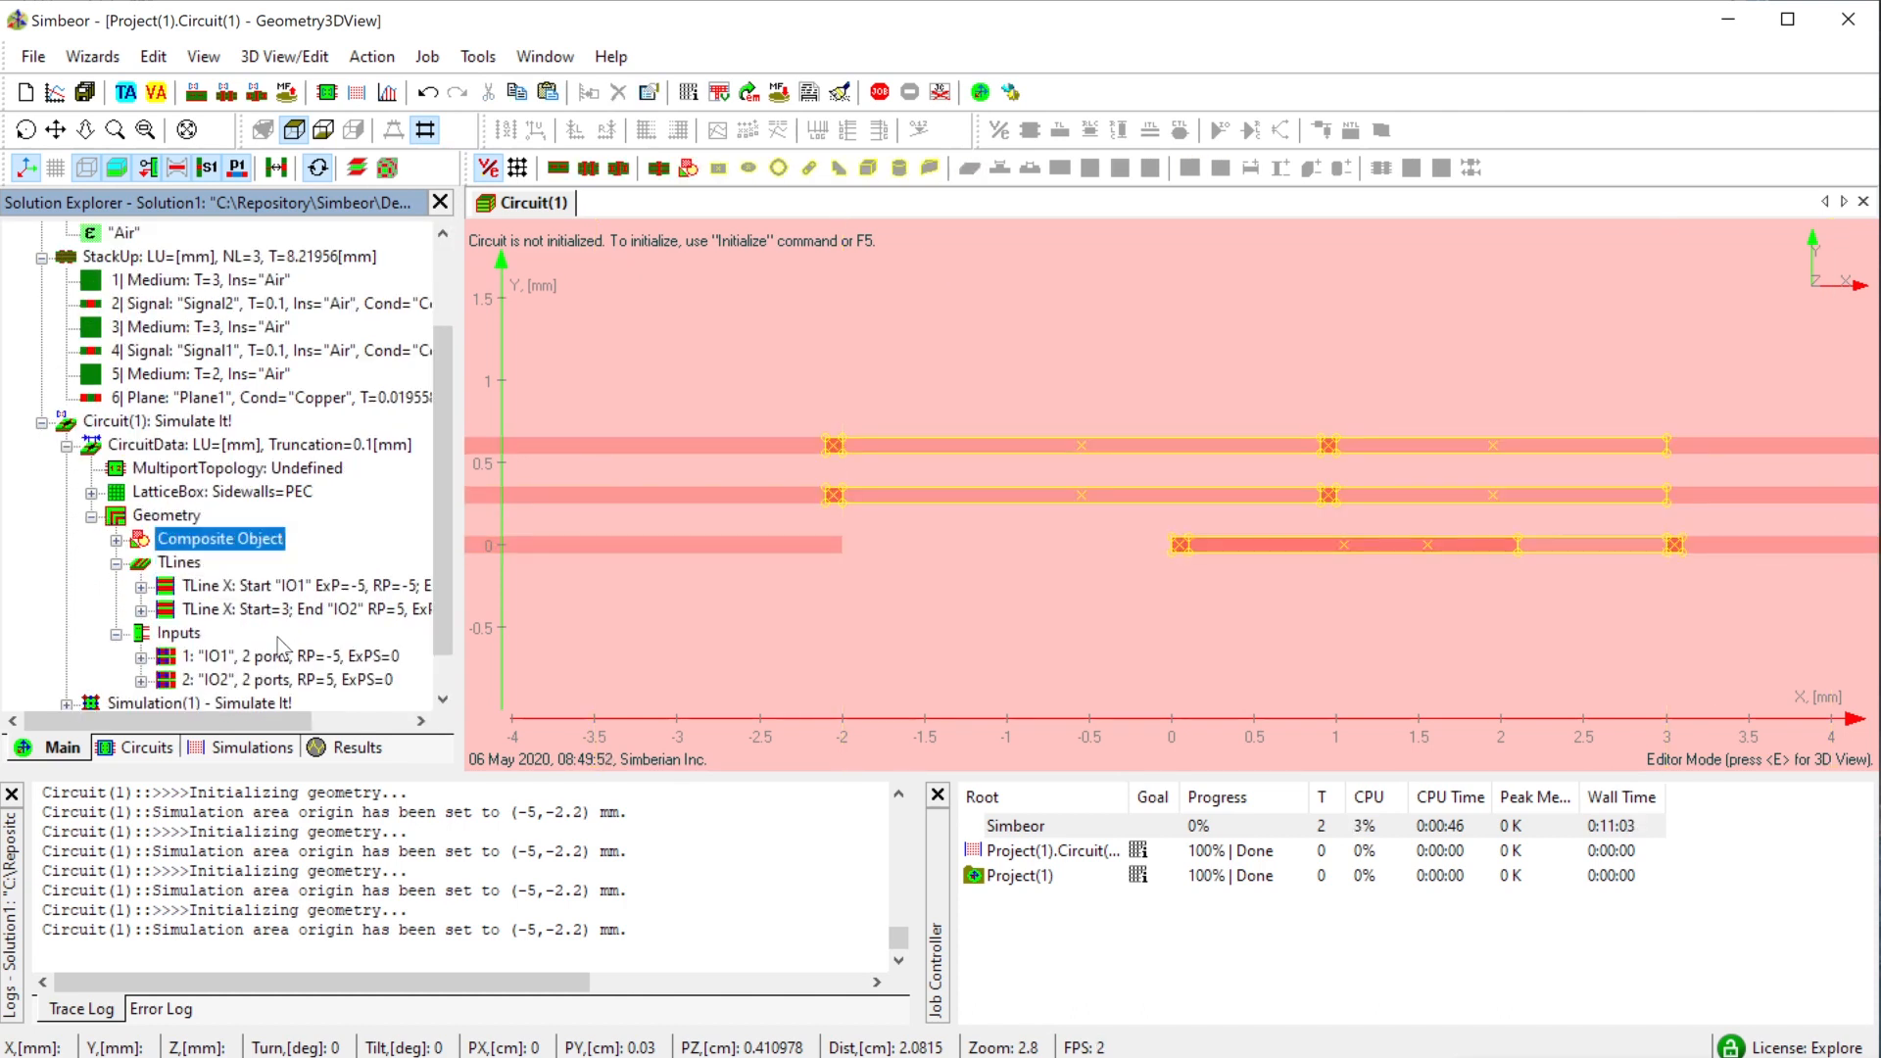
left_click(118, 540)
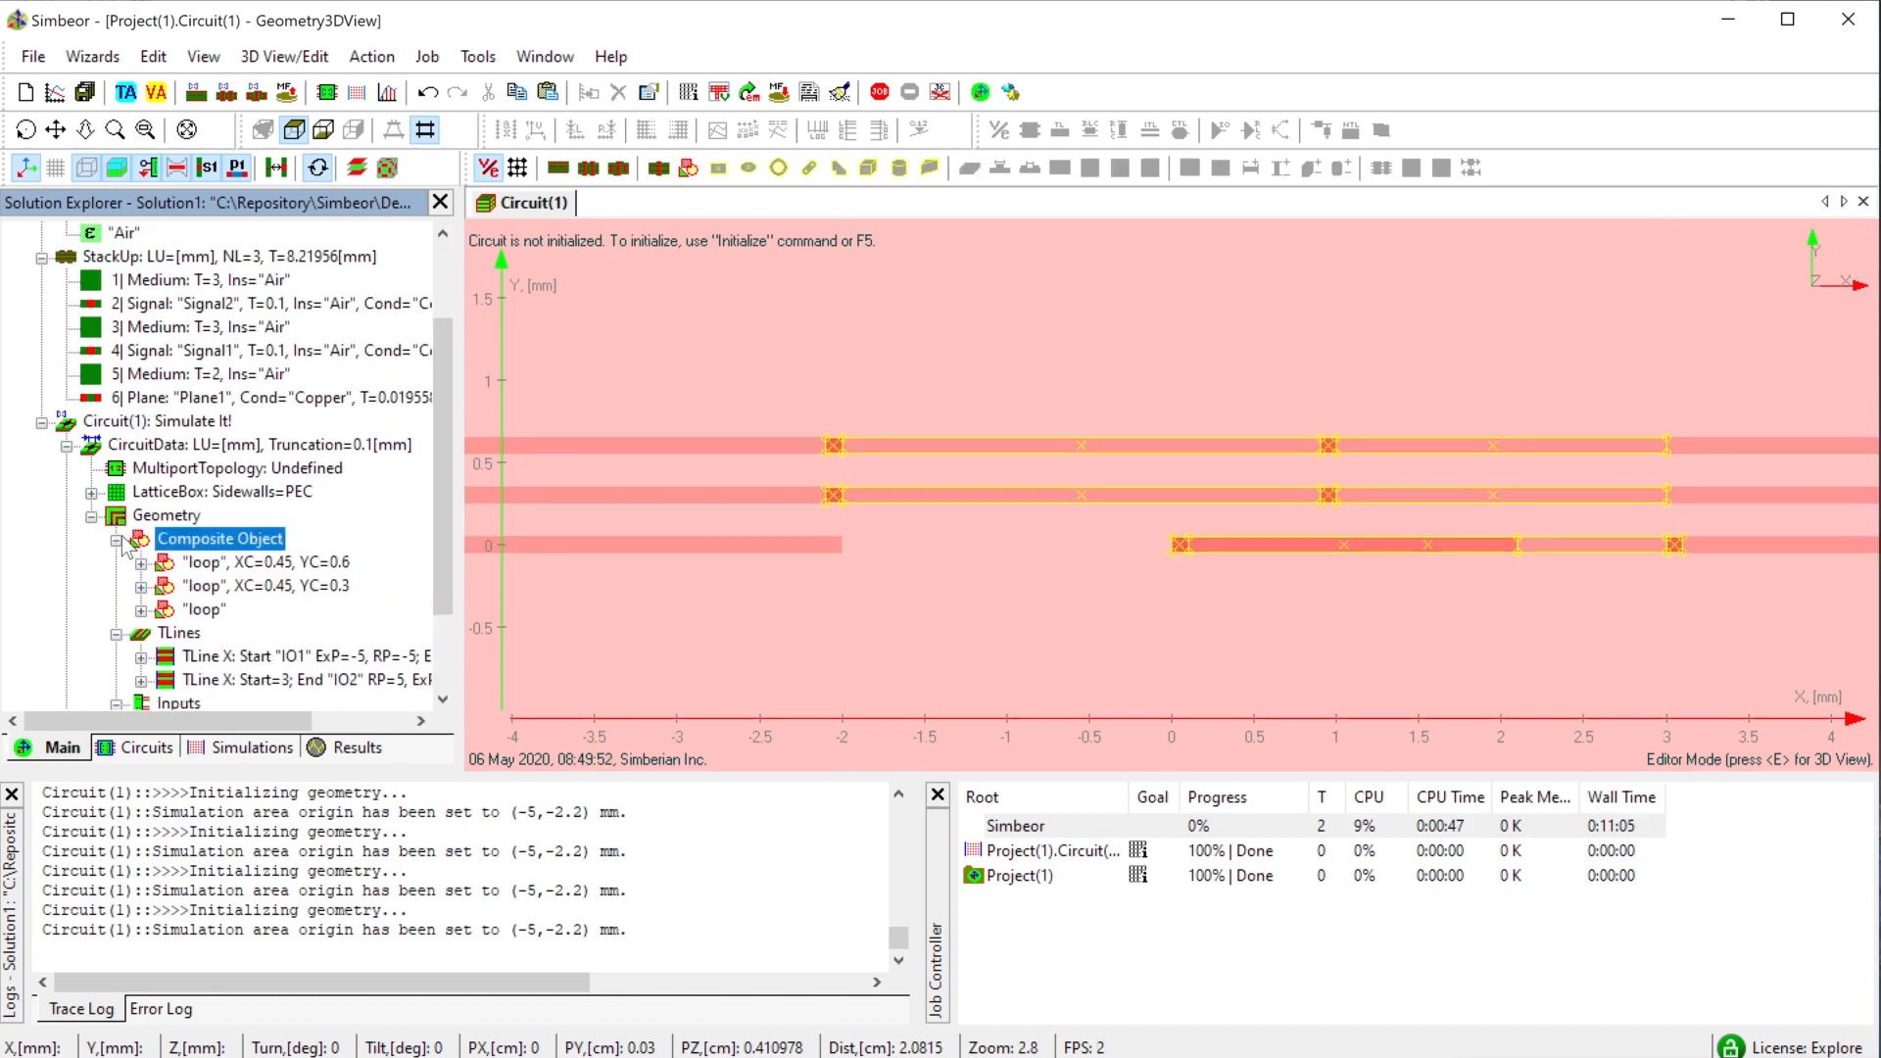
left_click(201, 609)
left_click(141, 610)
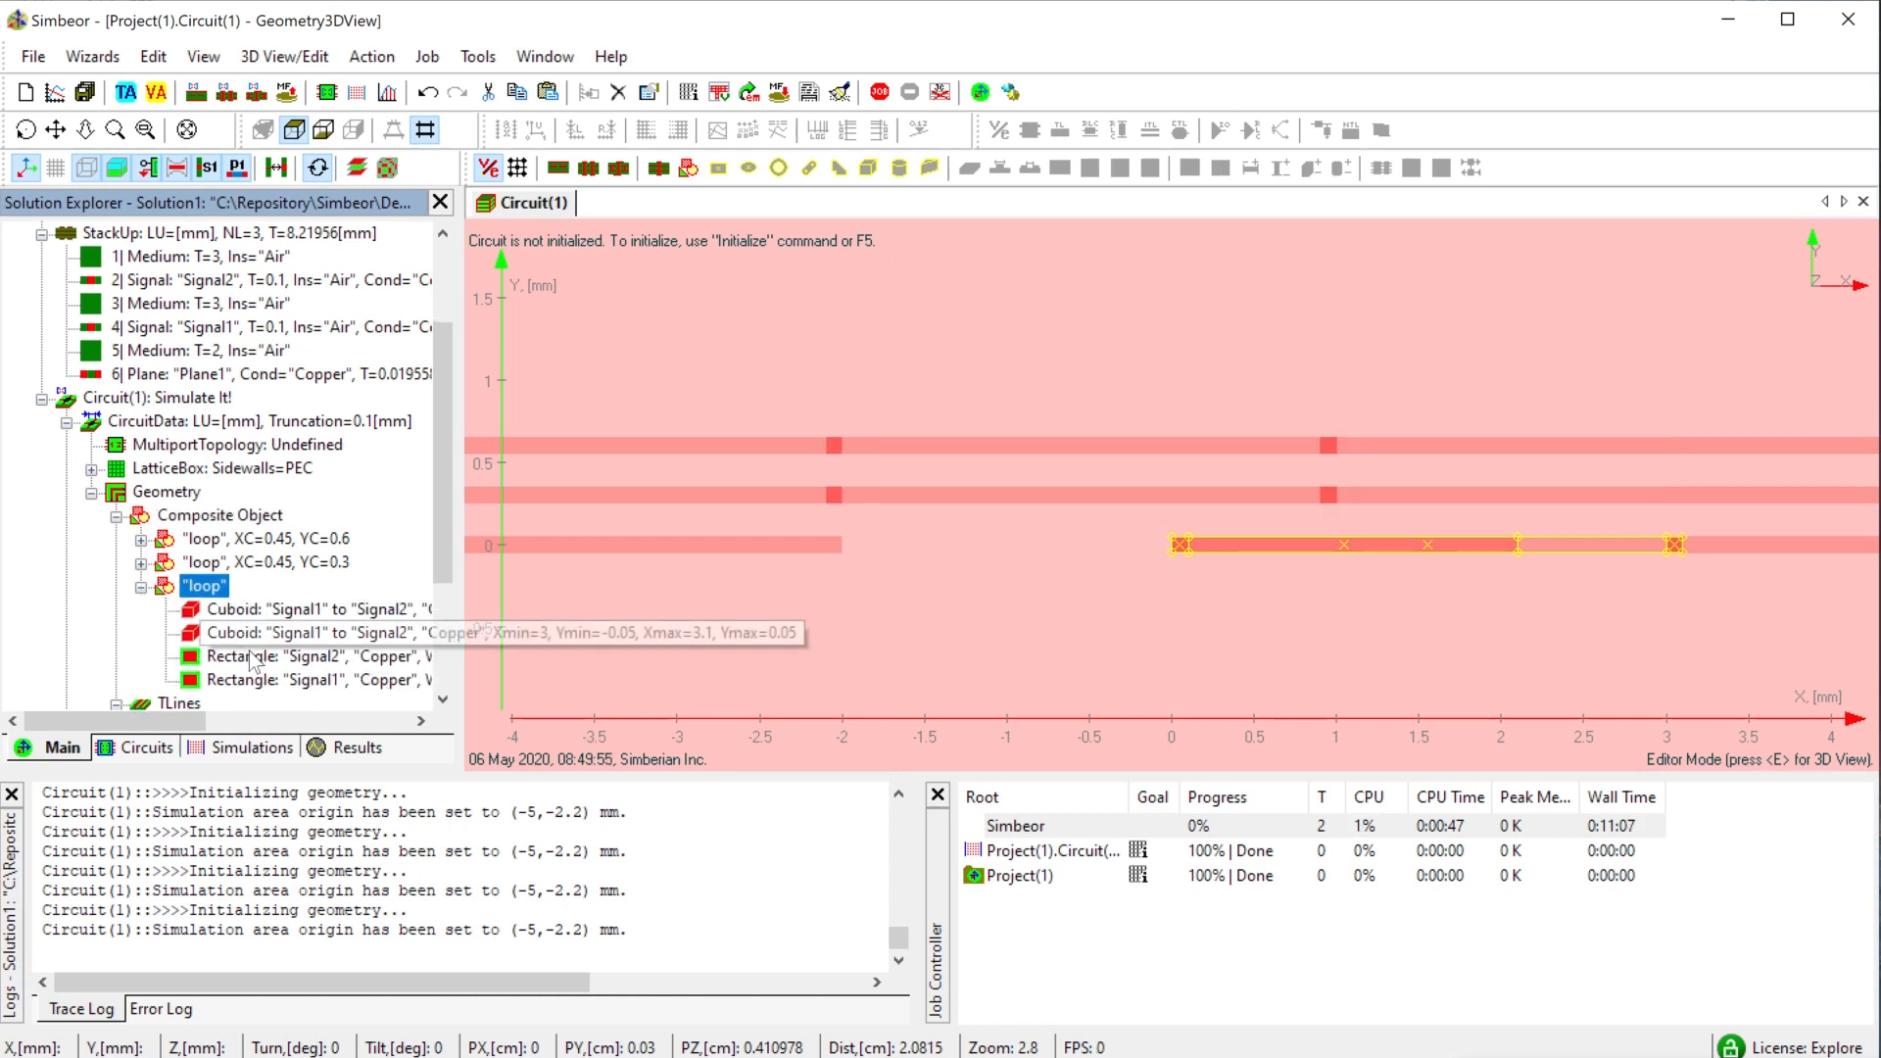
- Move the third loop's Signal1 rectangle along X so it starts at the "IO1" strip's end, X = -2 mm
left_click(260, 683)
left_click(1138, 614)
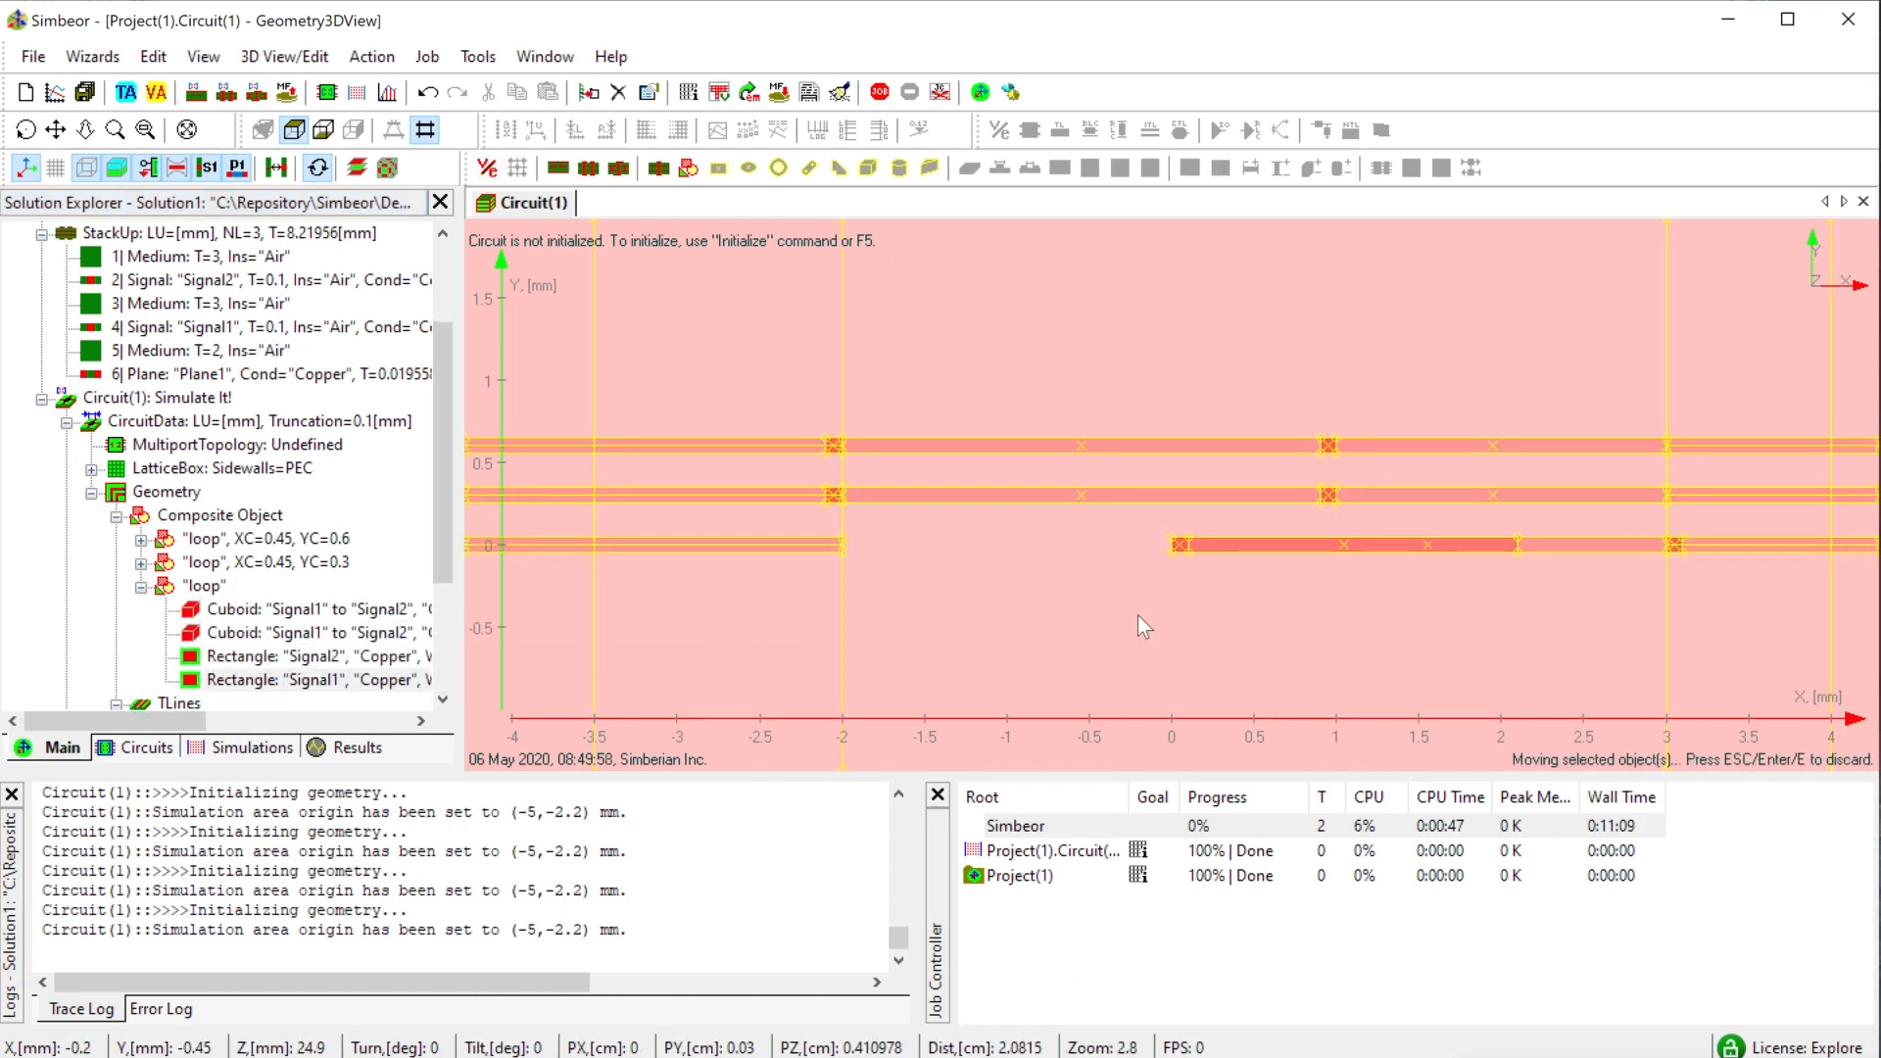
key("Left")
key("Left")
key("Left")
key("Left")
key("Left")
key("Left")
key("Left")
key("Left")
key("Left")
key("Left")
key("Left")
key("Left")
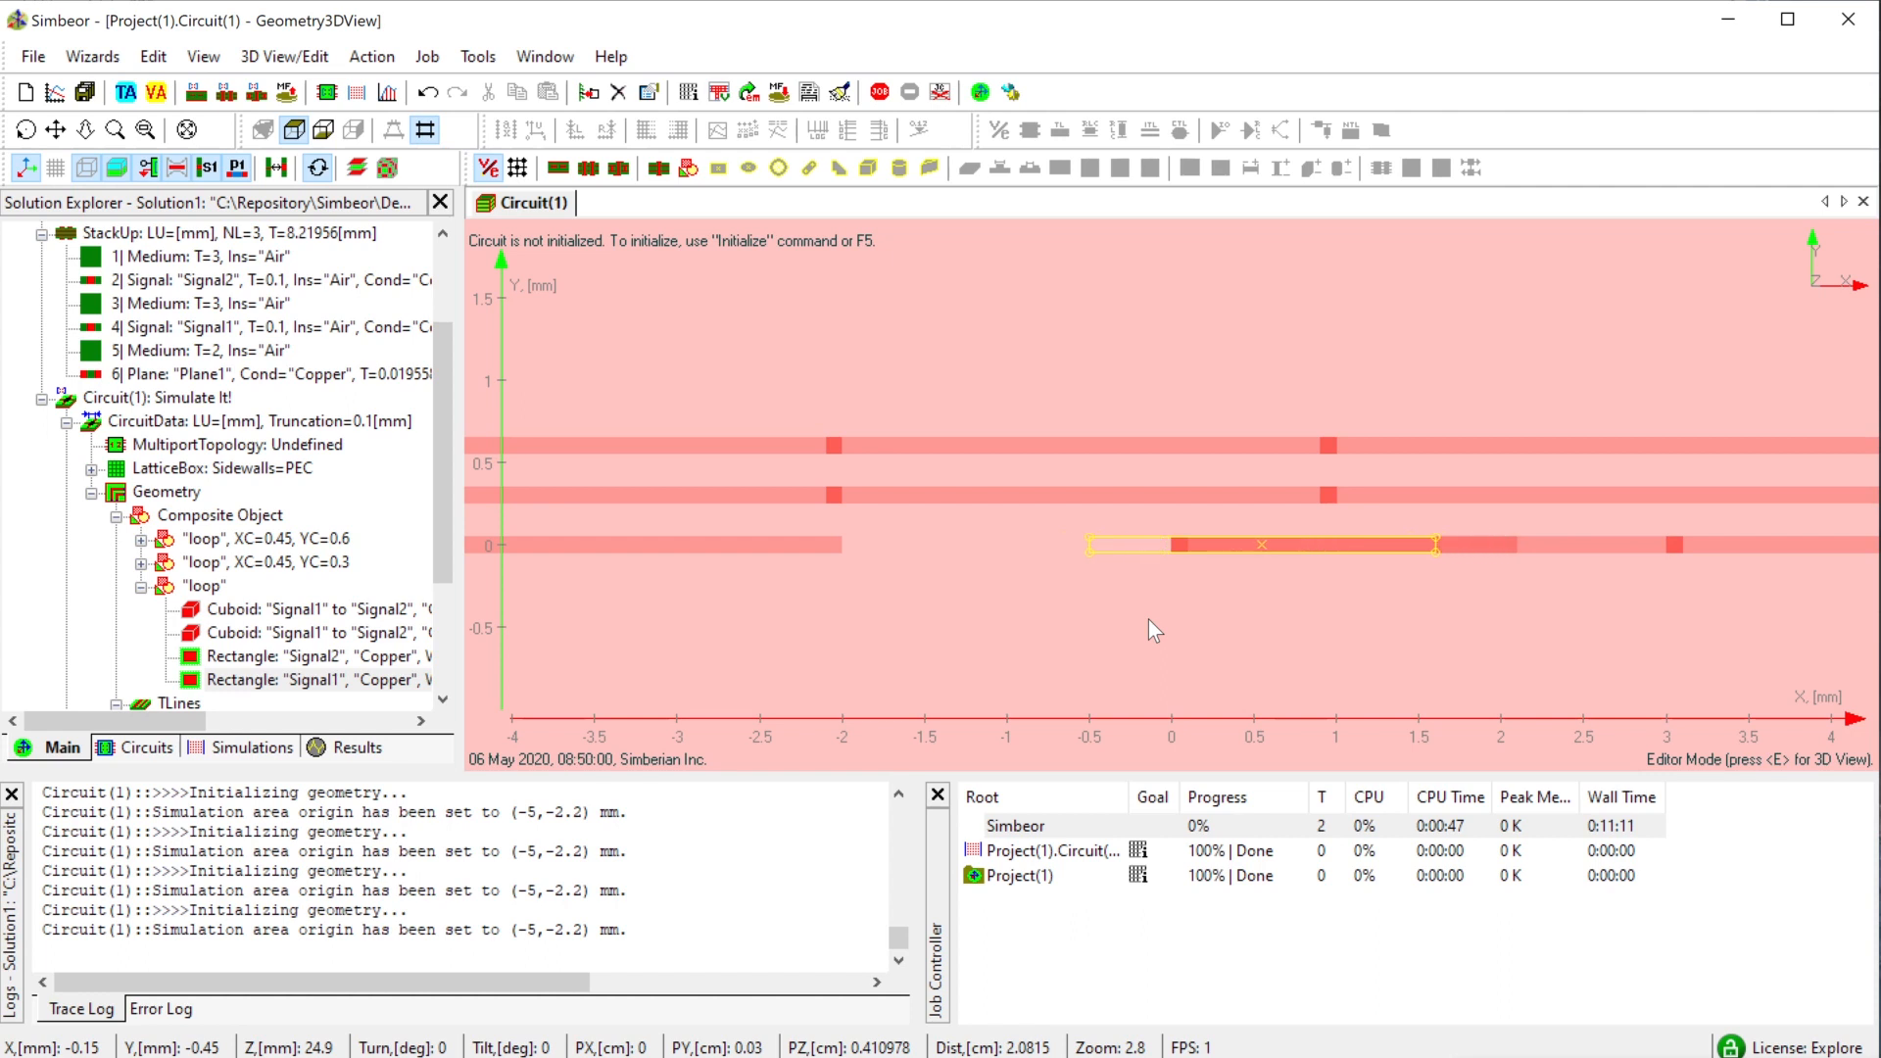
key("Left")
key("Left")
key("Left")
key("Left")
key("Left")
key("Left")
key("Left")
key("Left")
key("Left")
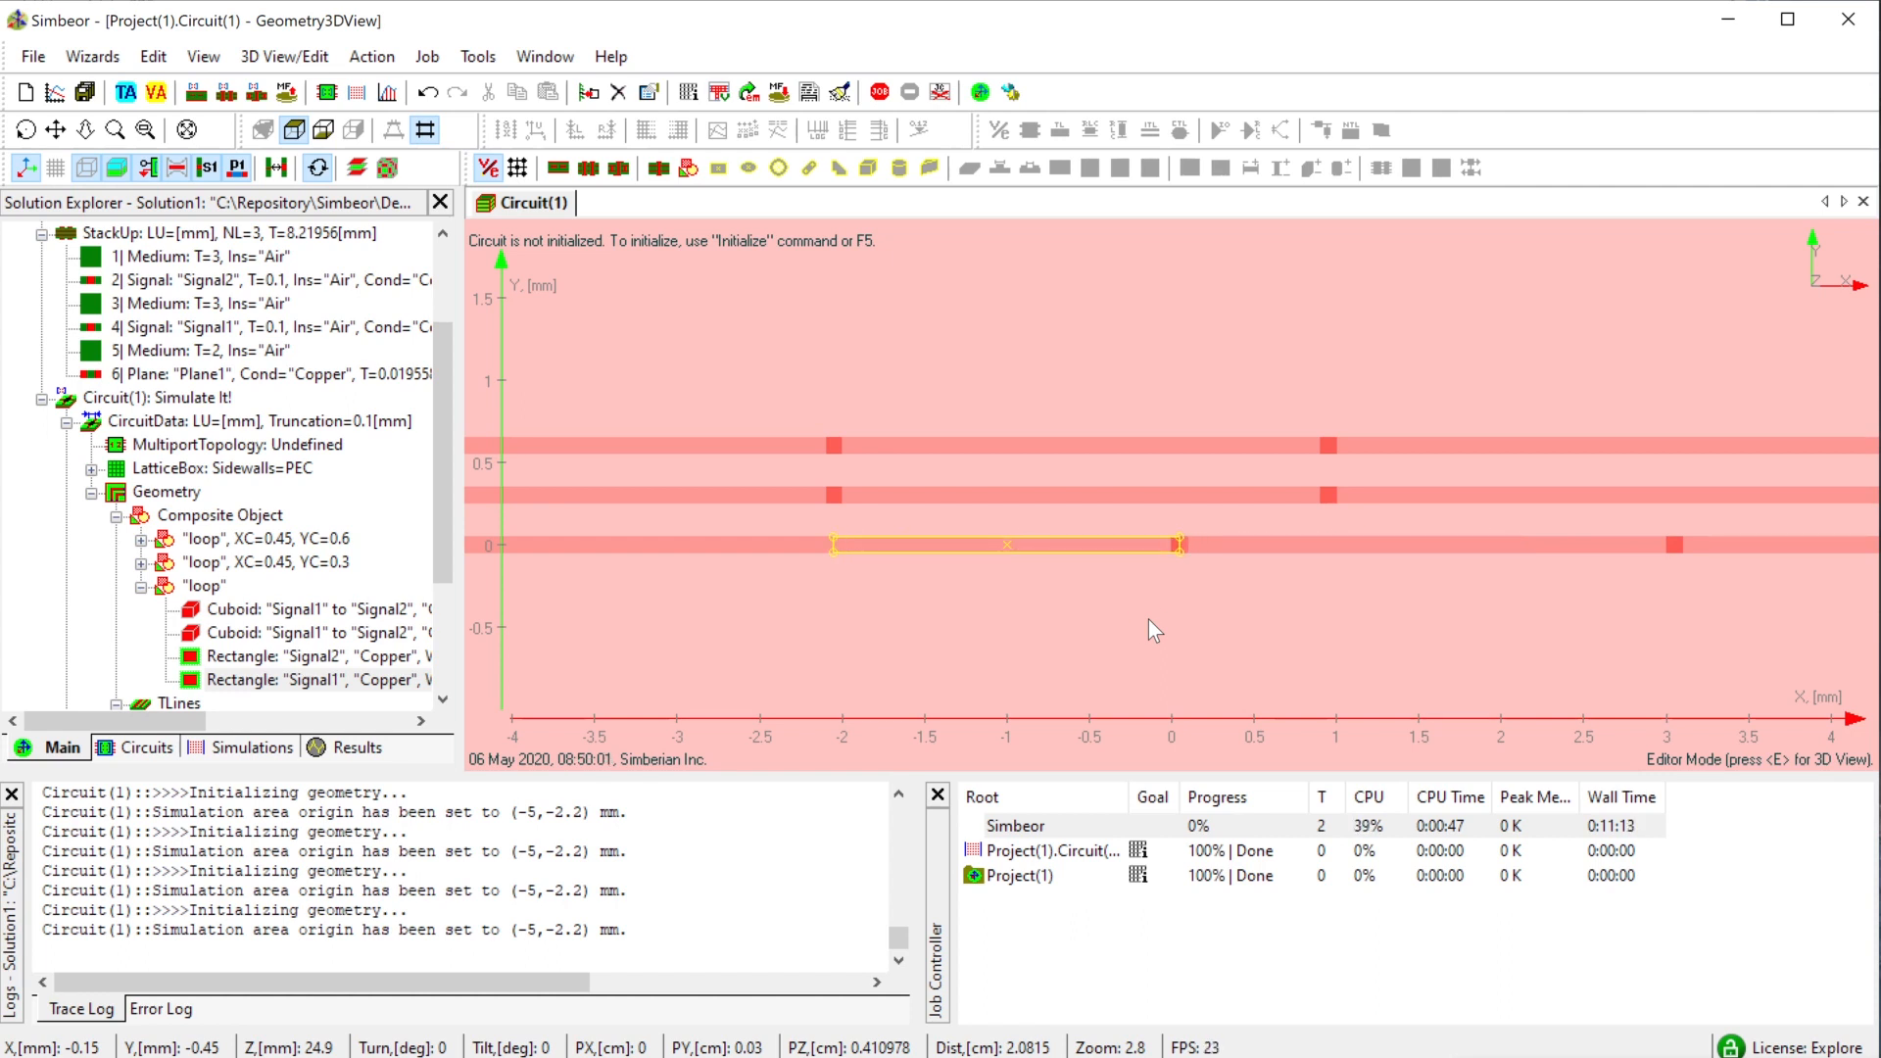
key("Right")
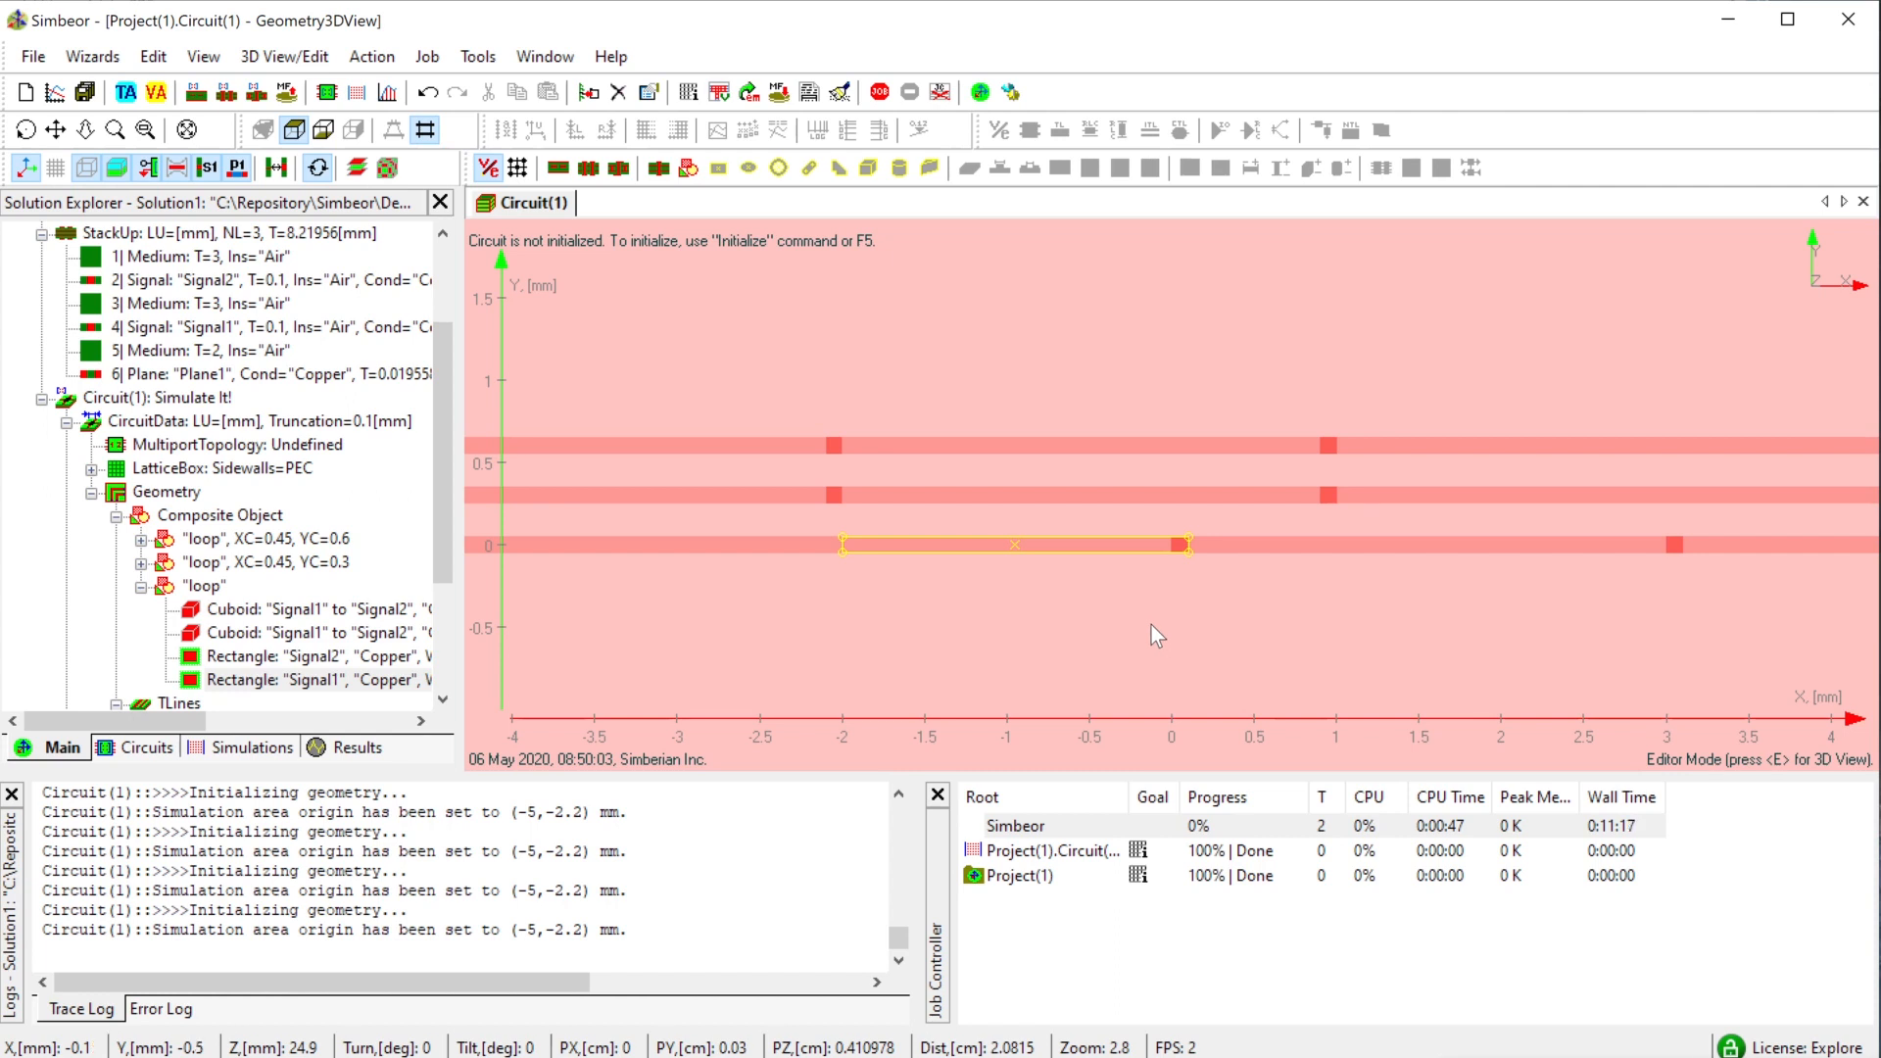
- Return to the 3D view mode and build and verify the simulation model of Simulation(1)
key("e")
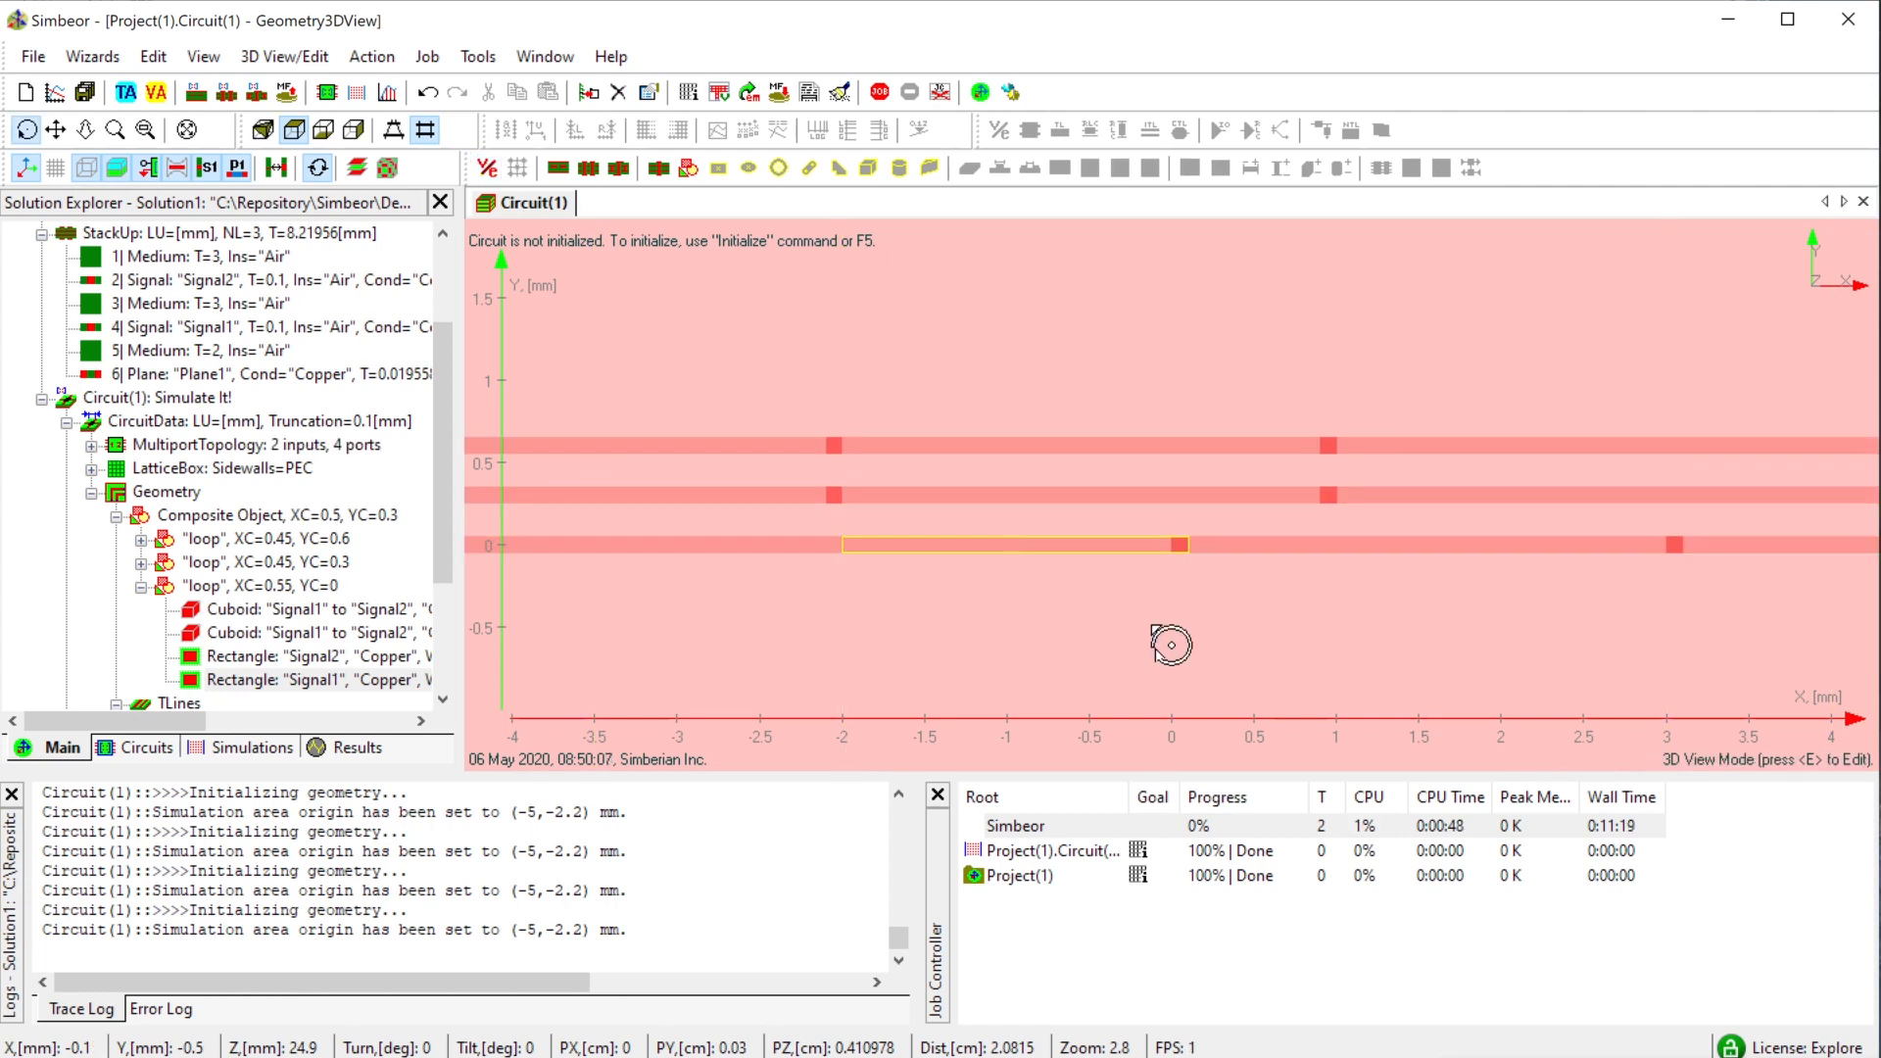
key("Home")
left_click_drag(1195, 615, 1075, 444)
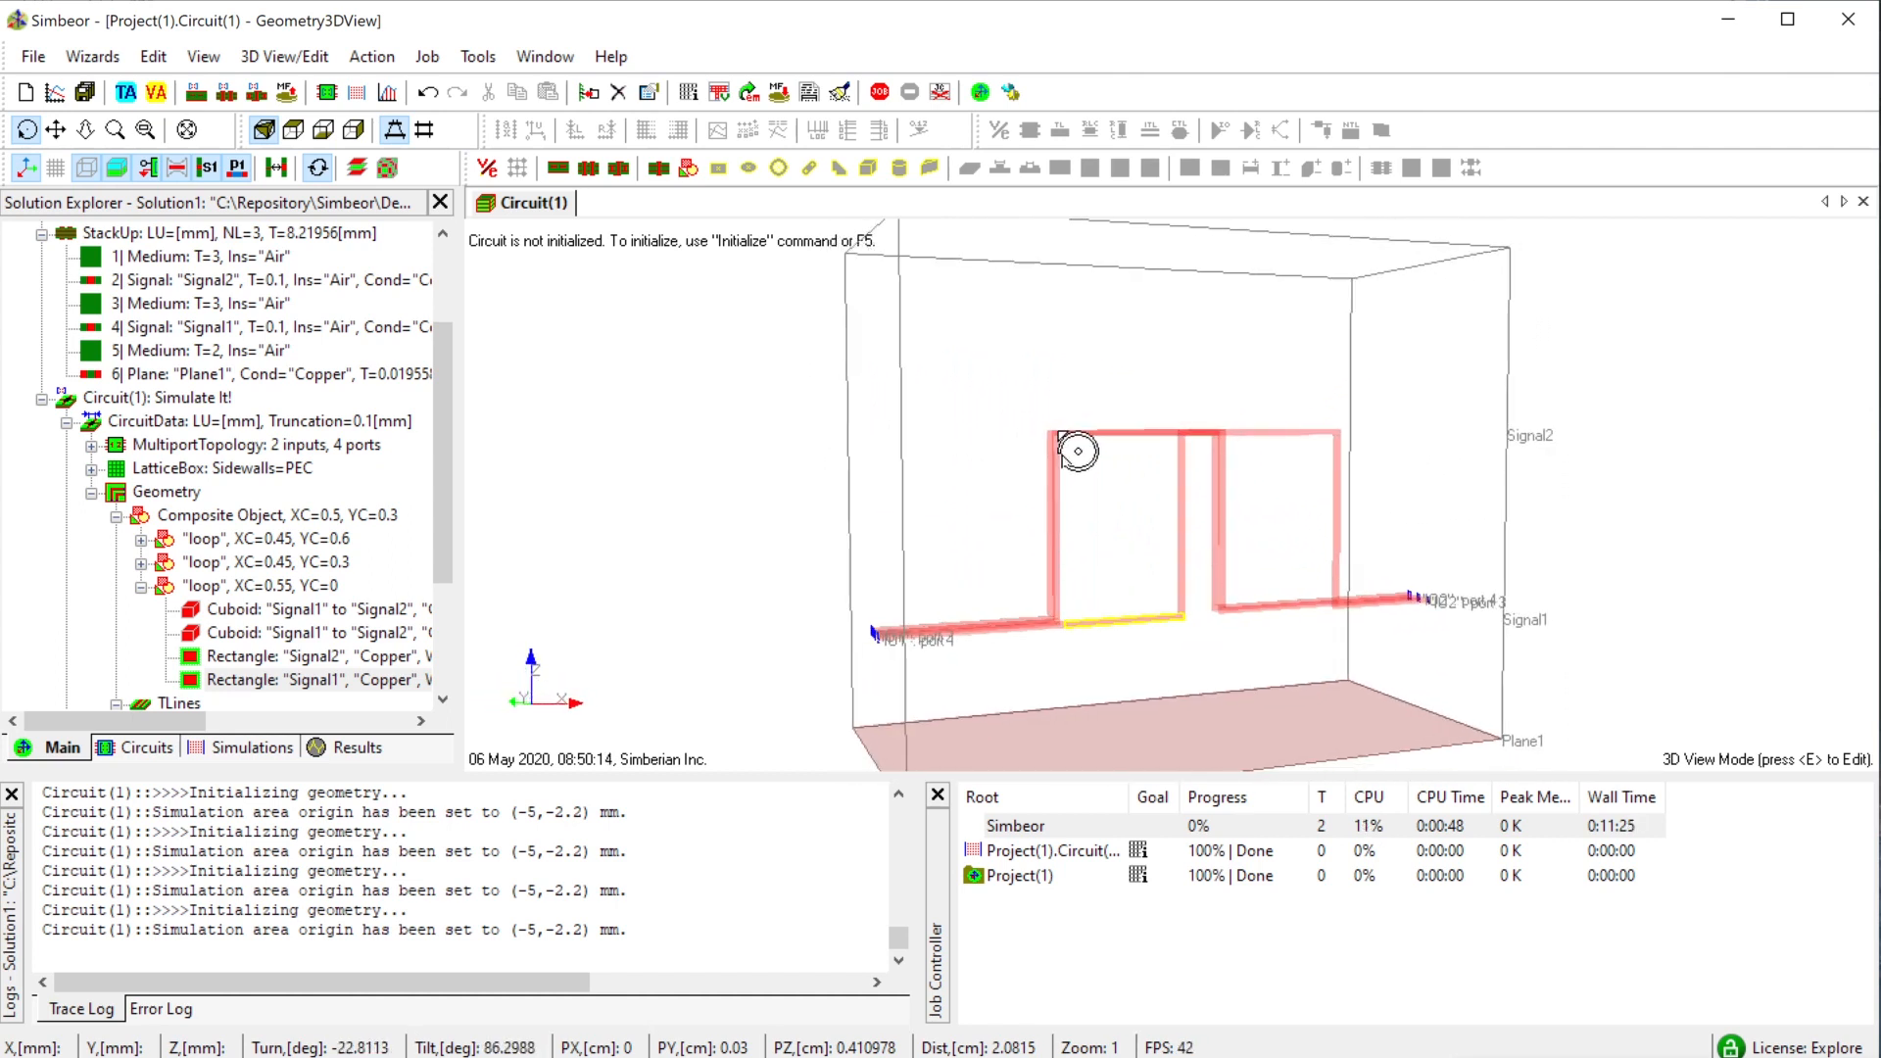
left_click_drag(1135, 578, 990, 637)
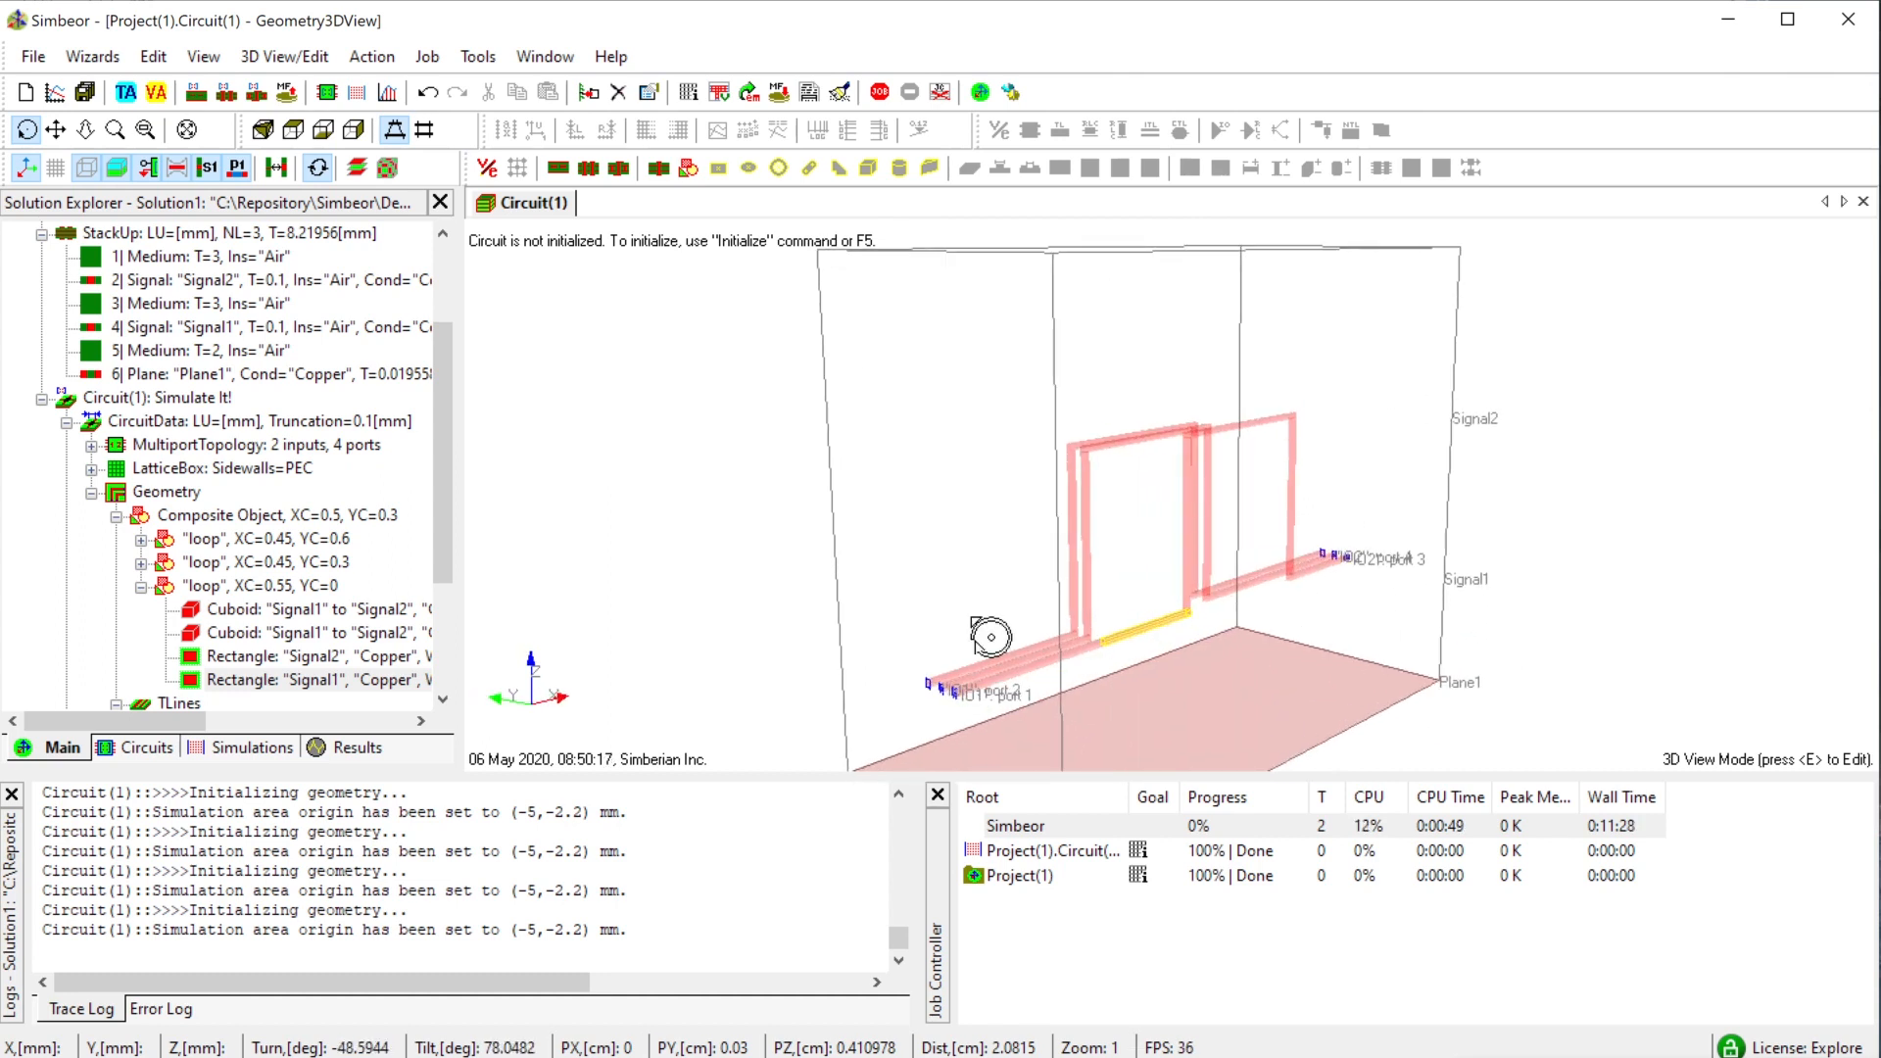
left_click(93, 493)
left_click(181, 656)
key("F6")
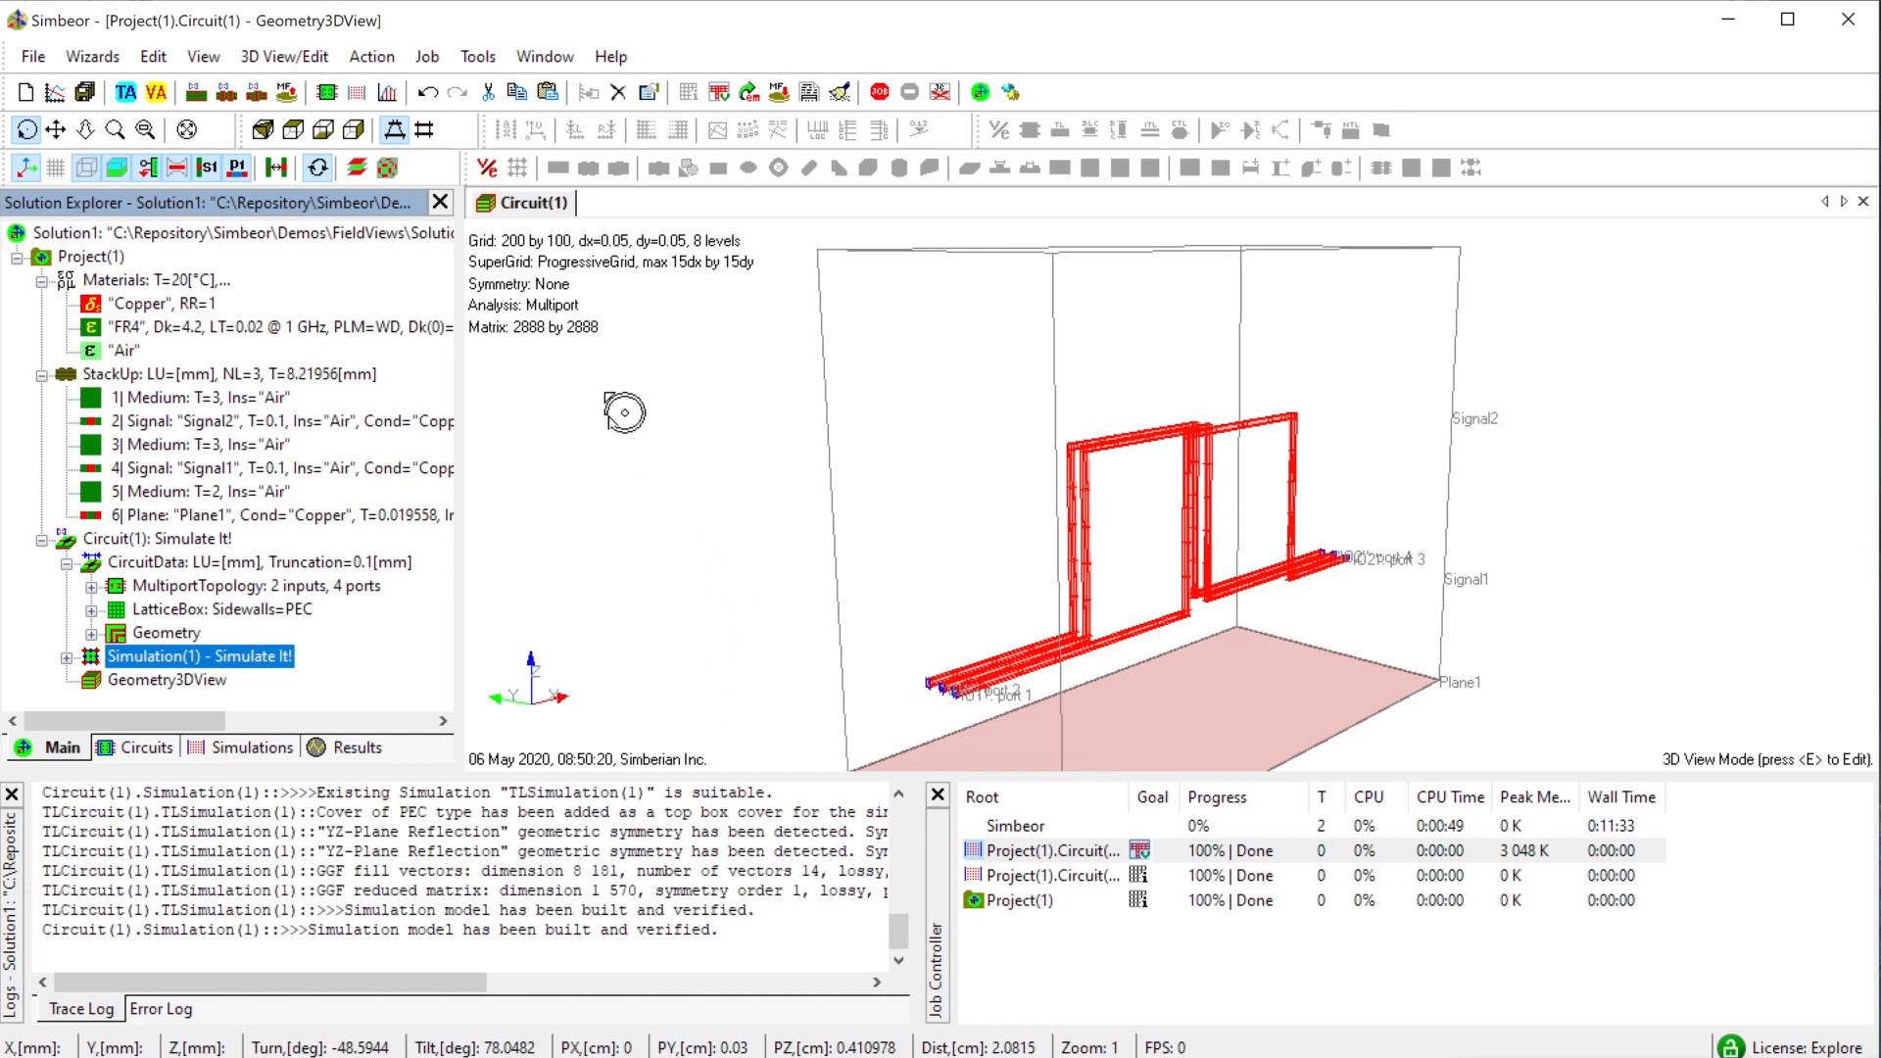
left_click_drag(1125, 580, 1113, 693)
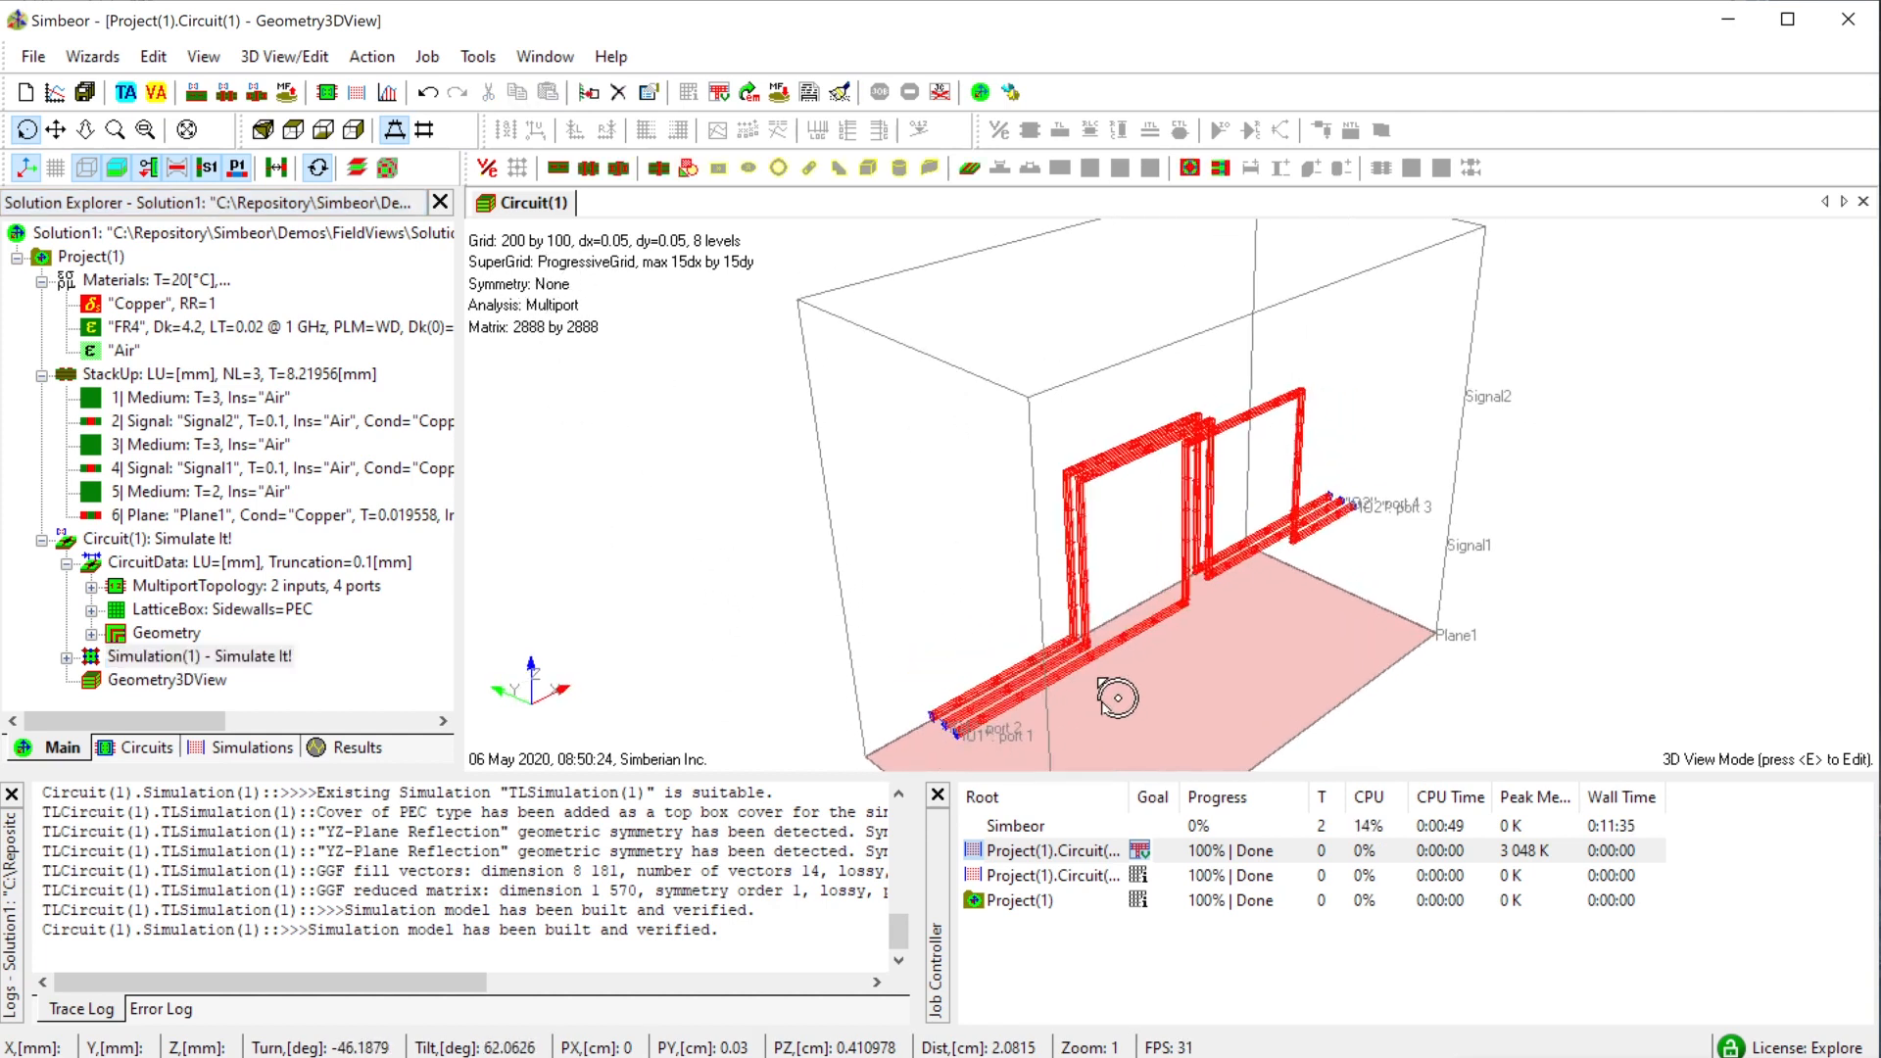
- Examine the LatticeBox's X-axis cell and area size settings without changing them
double_click(194, 610)
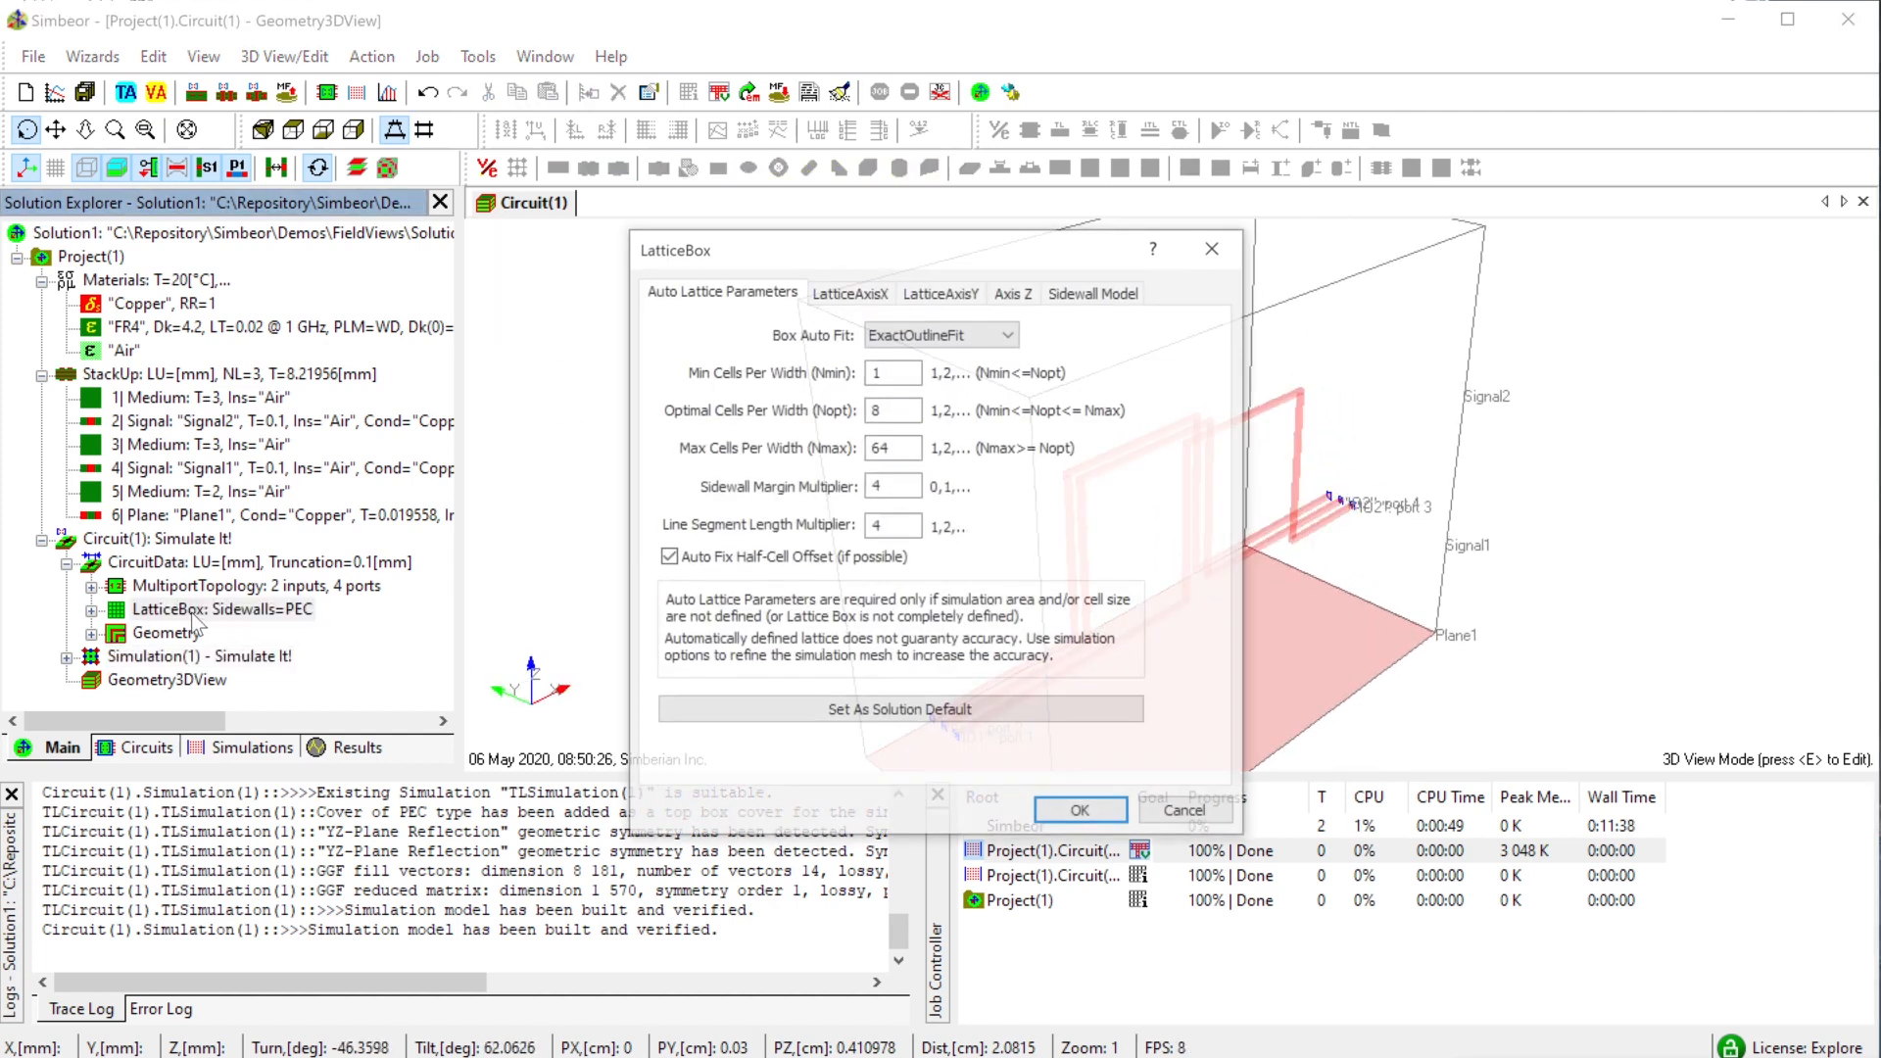
left_click(845, 294)
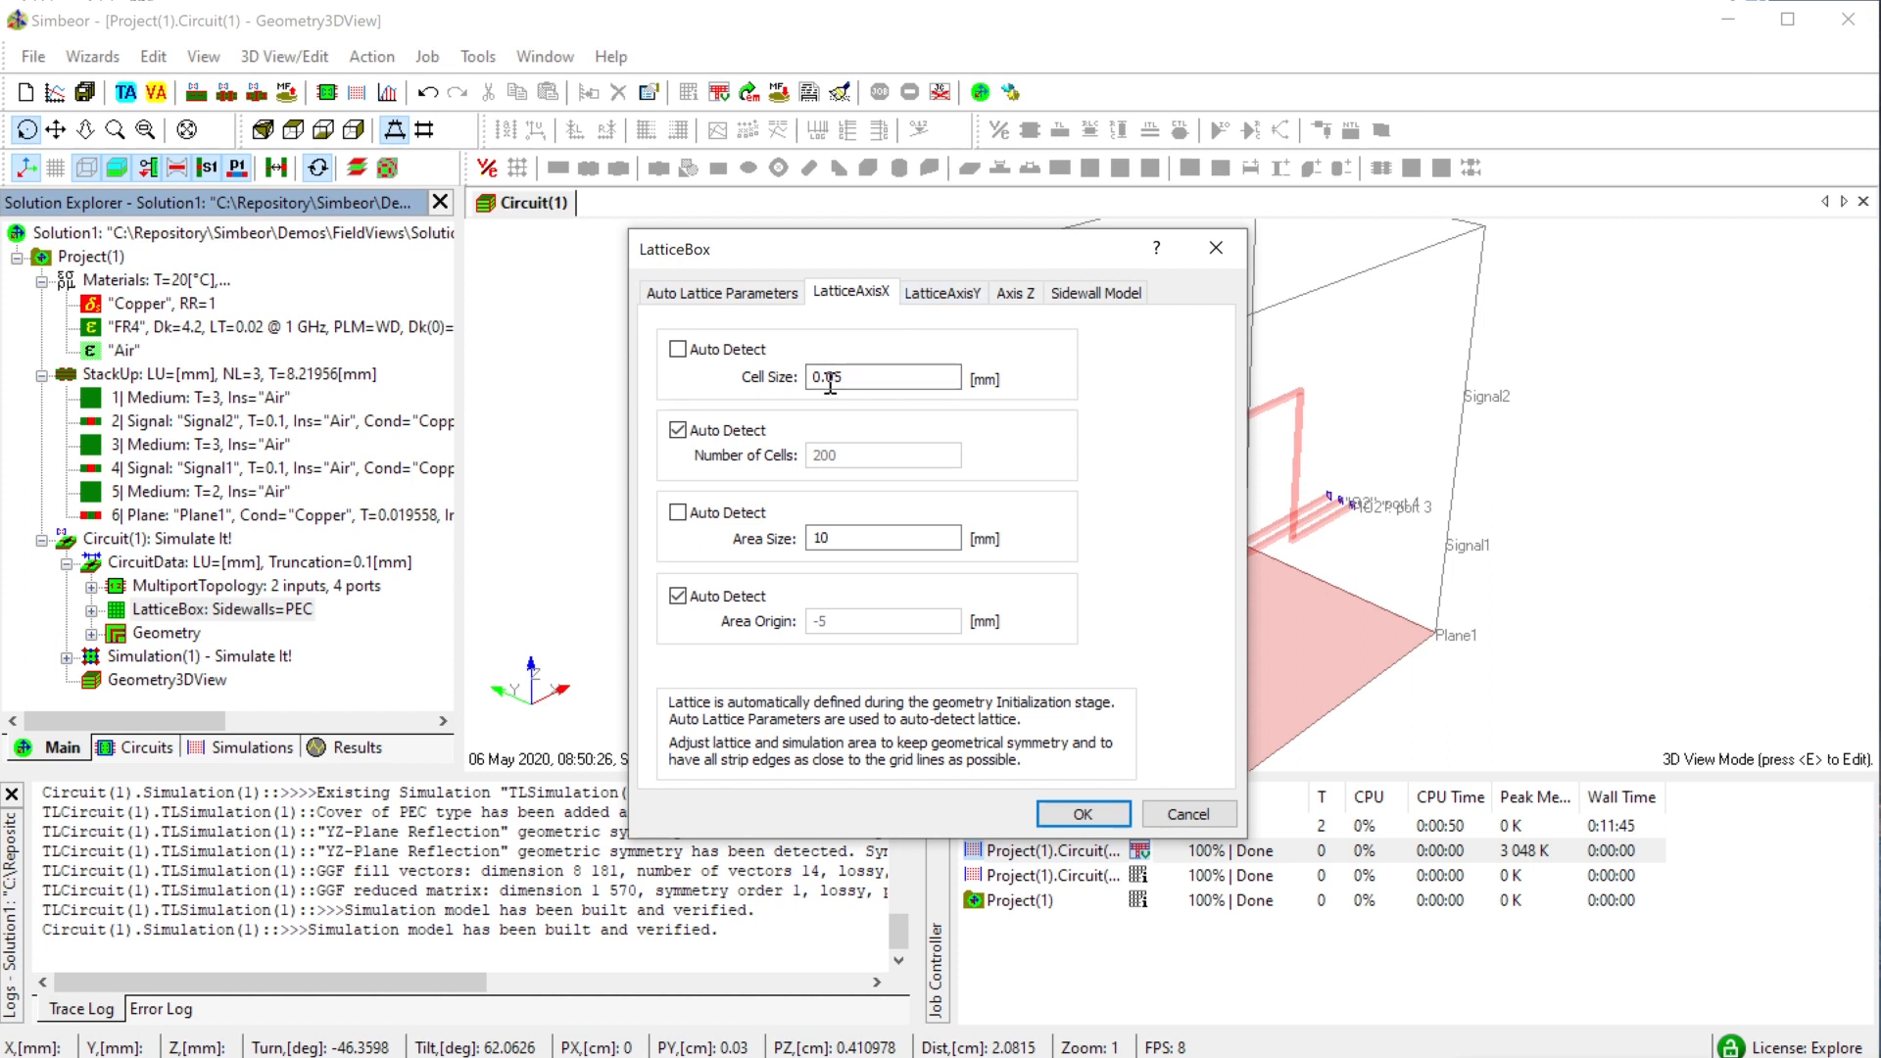
left_click(1187, 815)
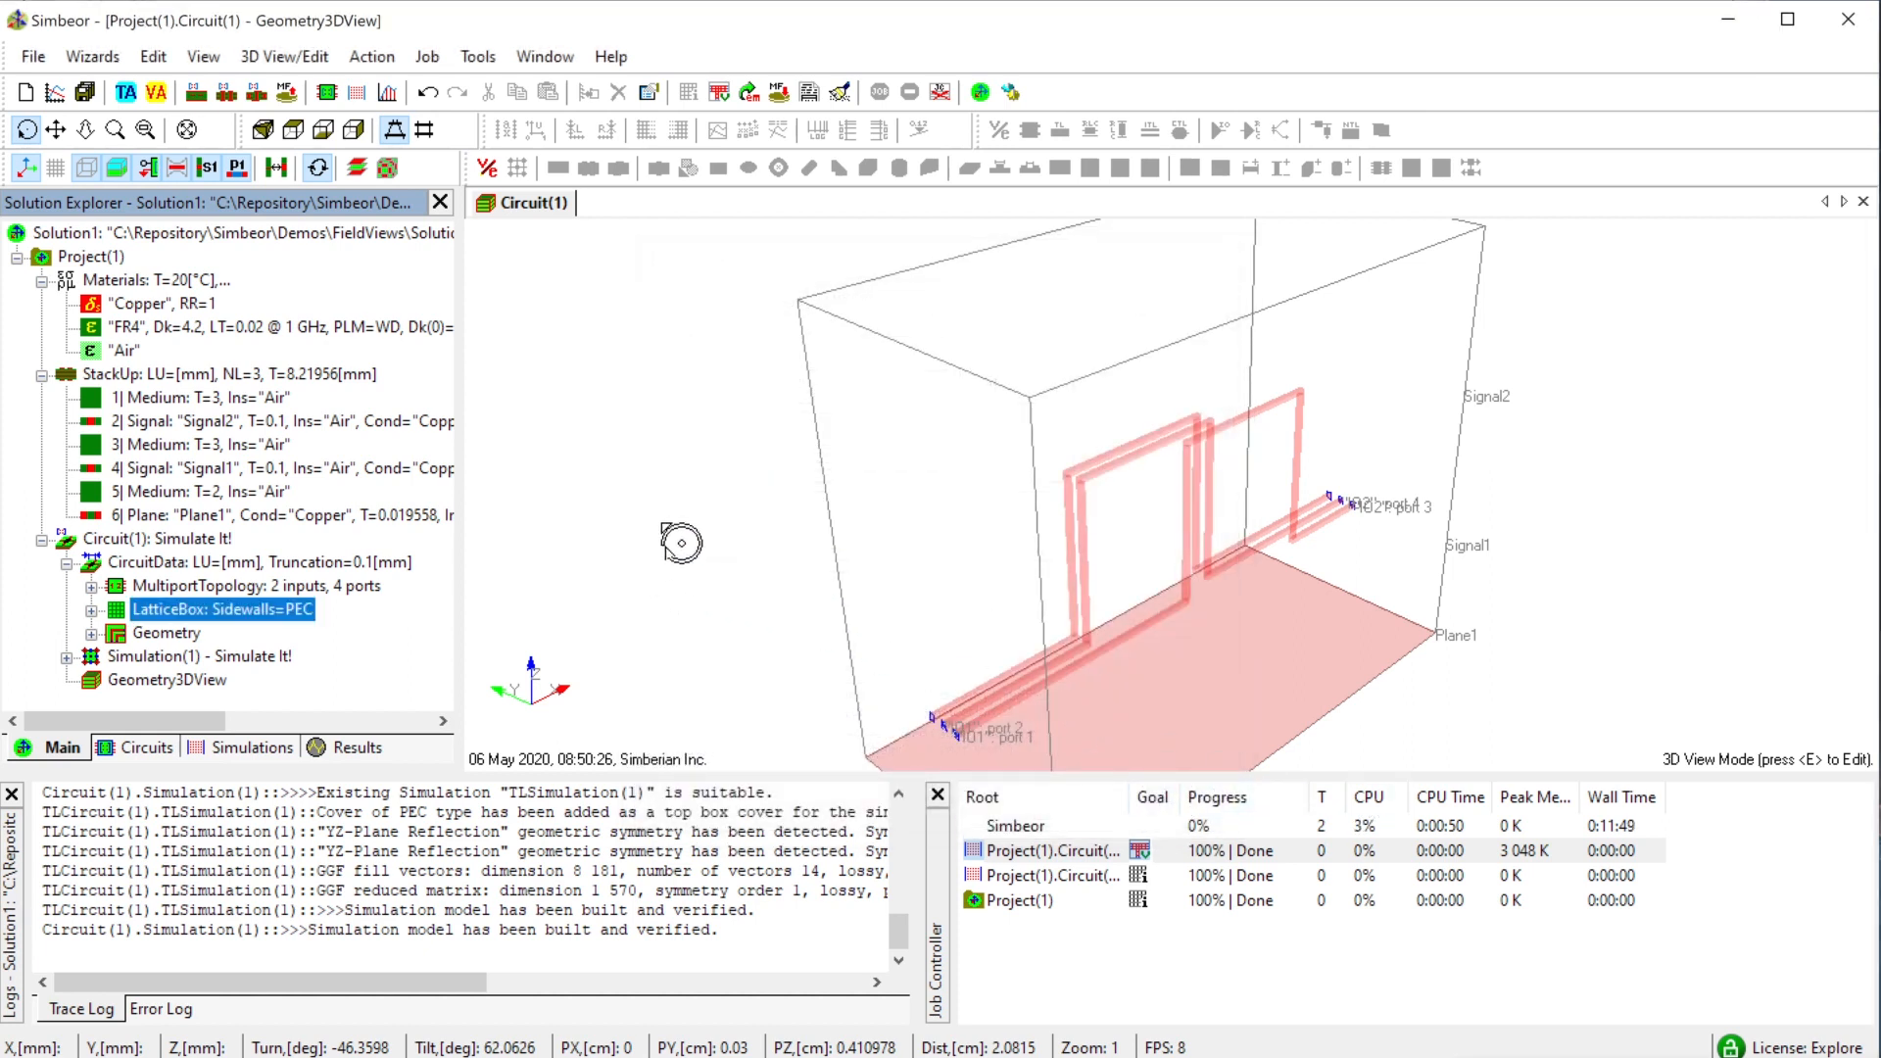
- Start the simulation of the circuit
left_click(744, 98)
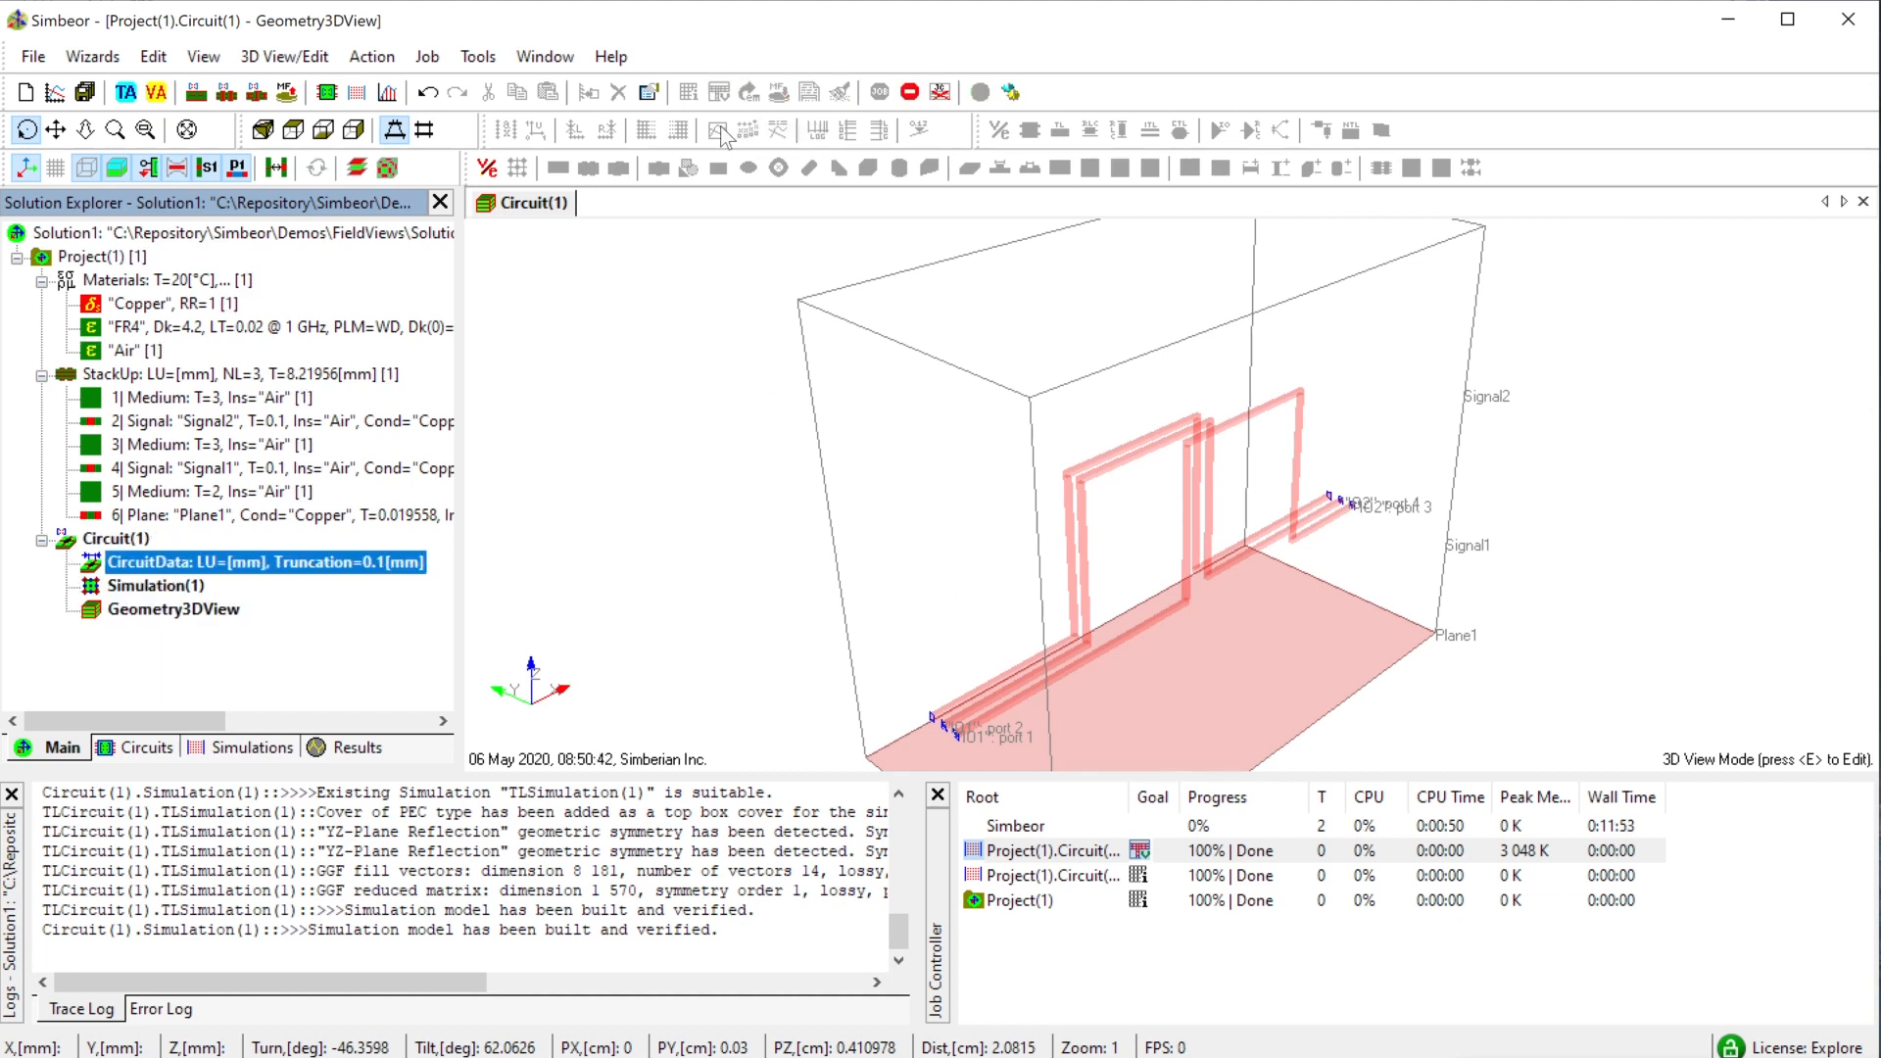
- Begin creating a new graph view named Graph(1) of type MultiportParameters (S, Y or Z-parameters)
left_click(55, 93)
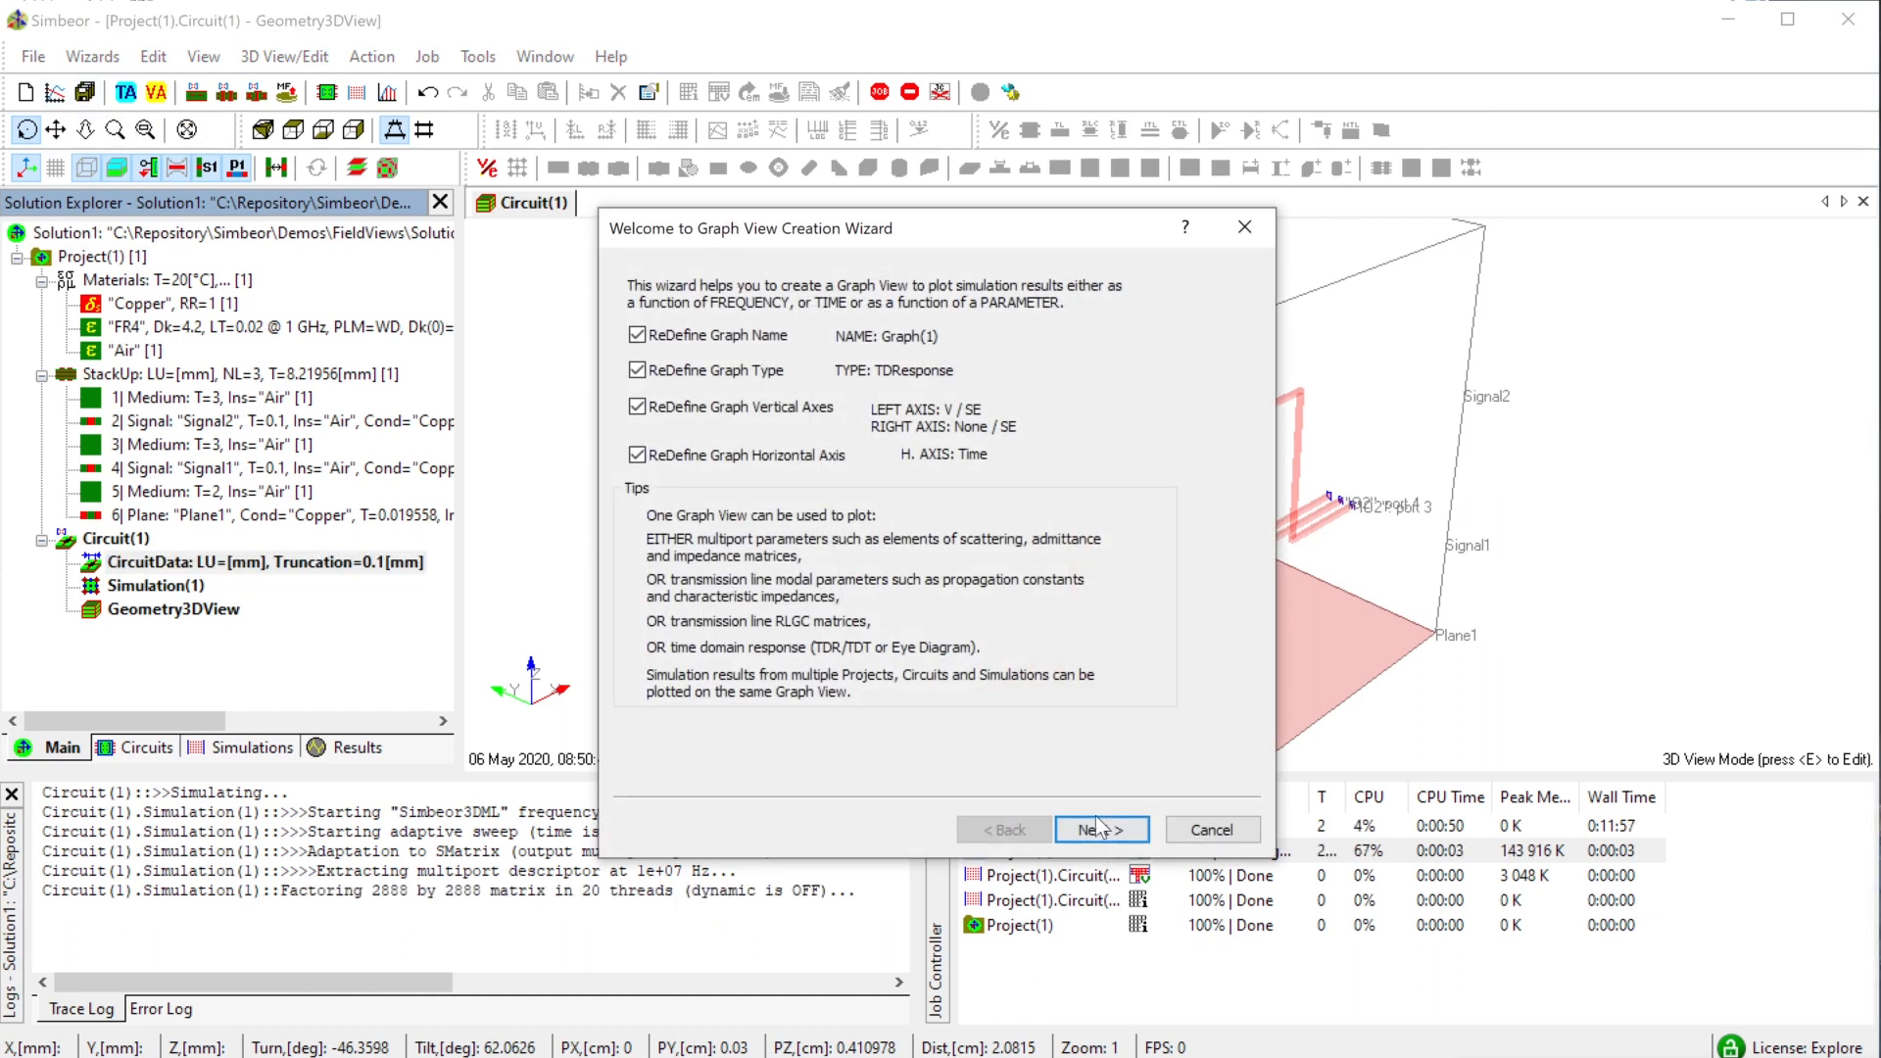
left_click(1101, 829)
left_click(1099, 829)
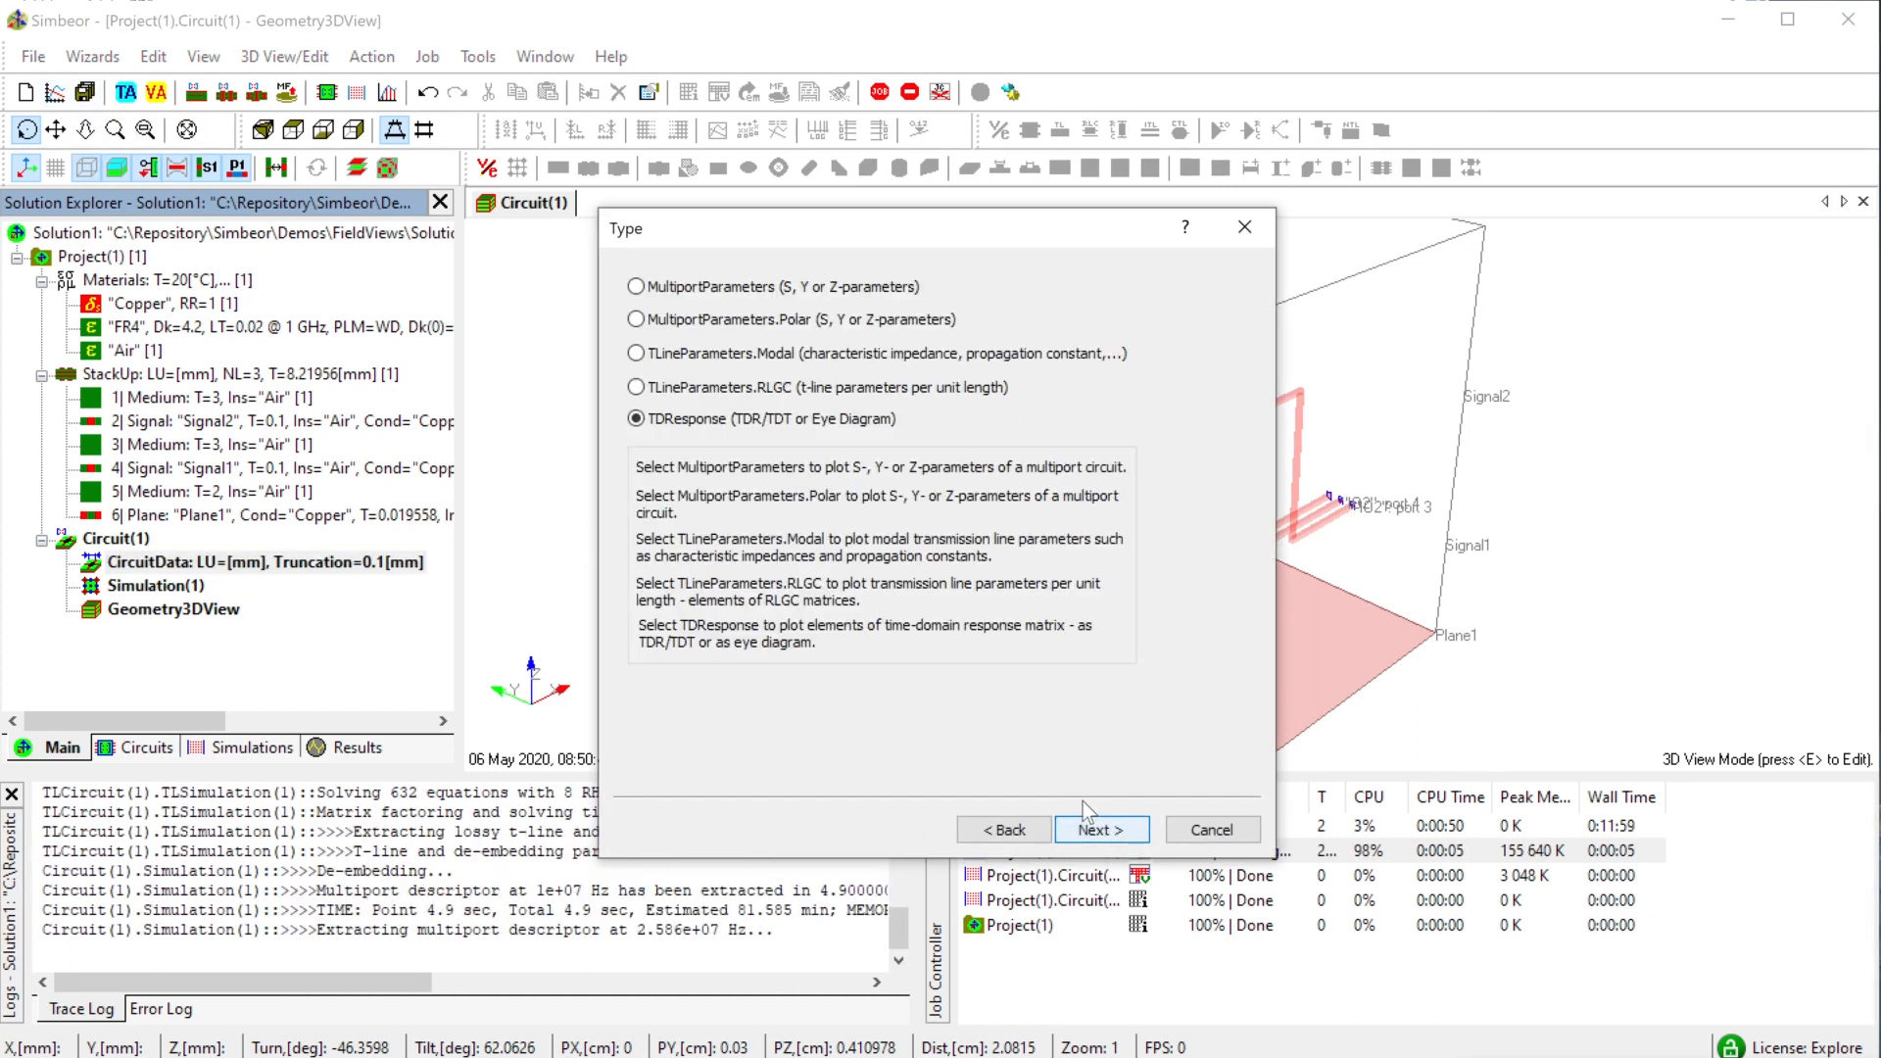
left_click(1107, 833)
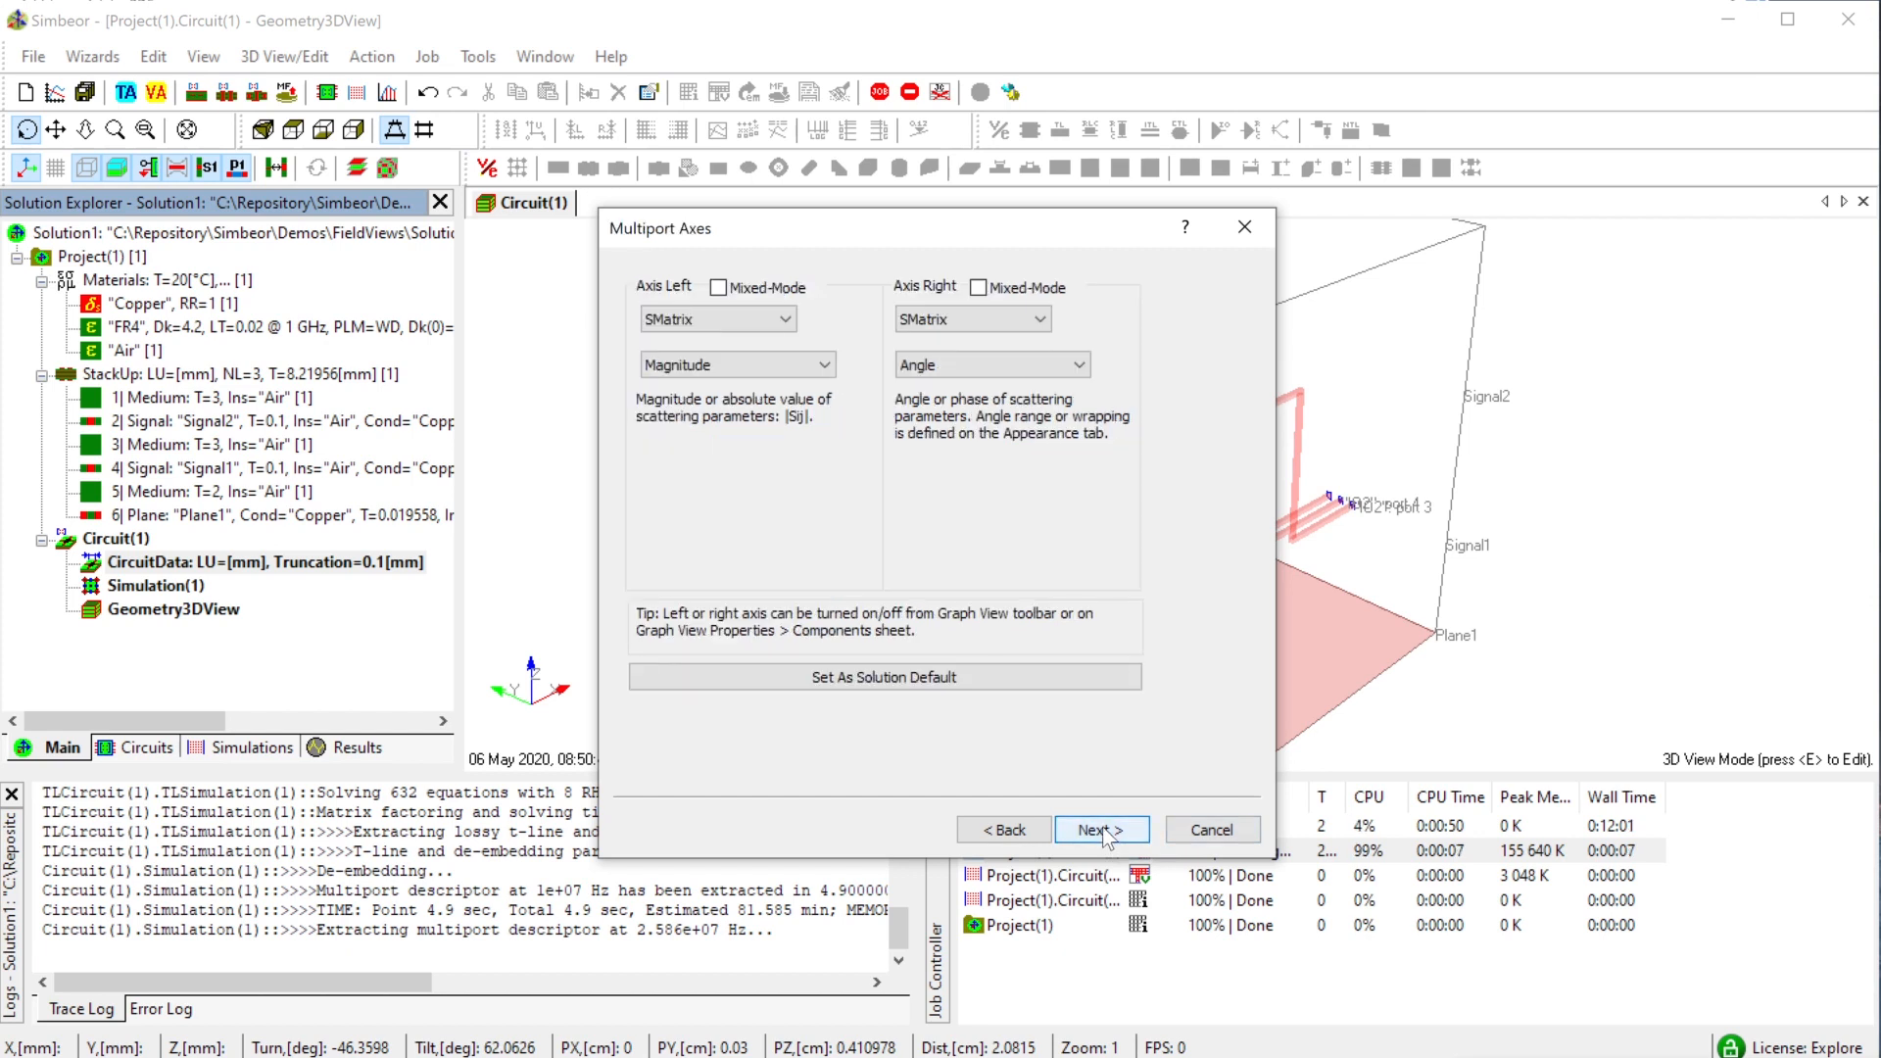
- Set the graph's left axis to SMatrix DBMagnitude and right axis to None, and create it with Frequency as the horizontal axis
left_click(732, 362)
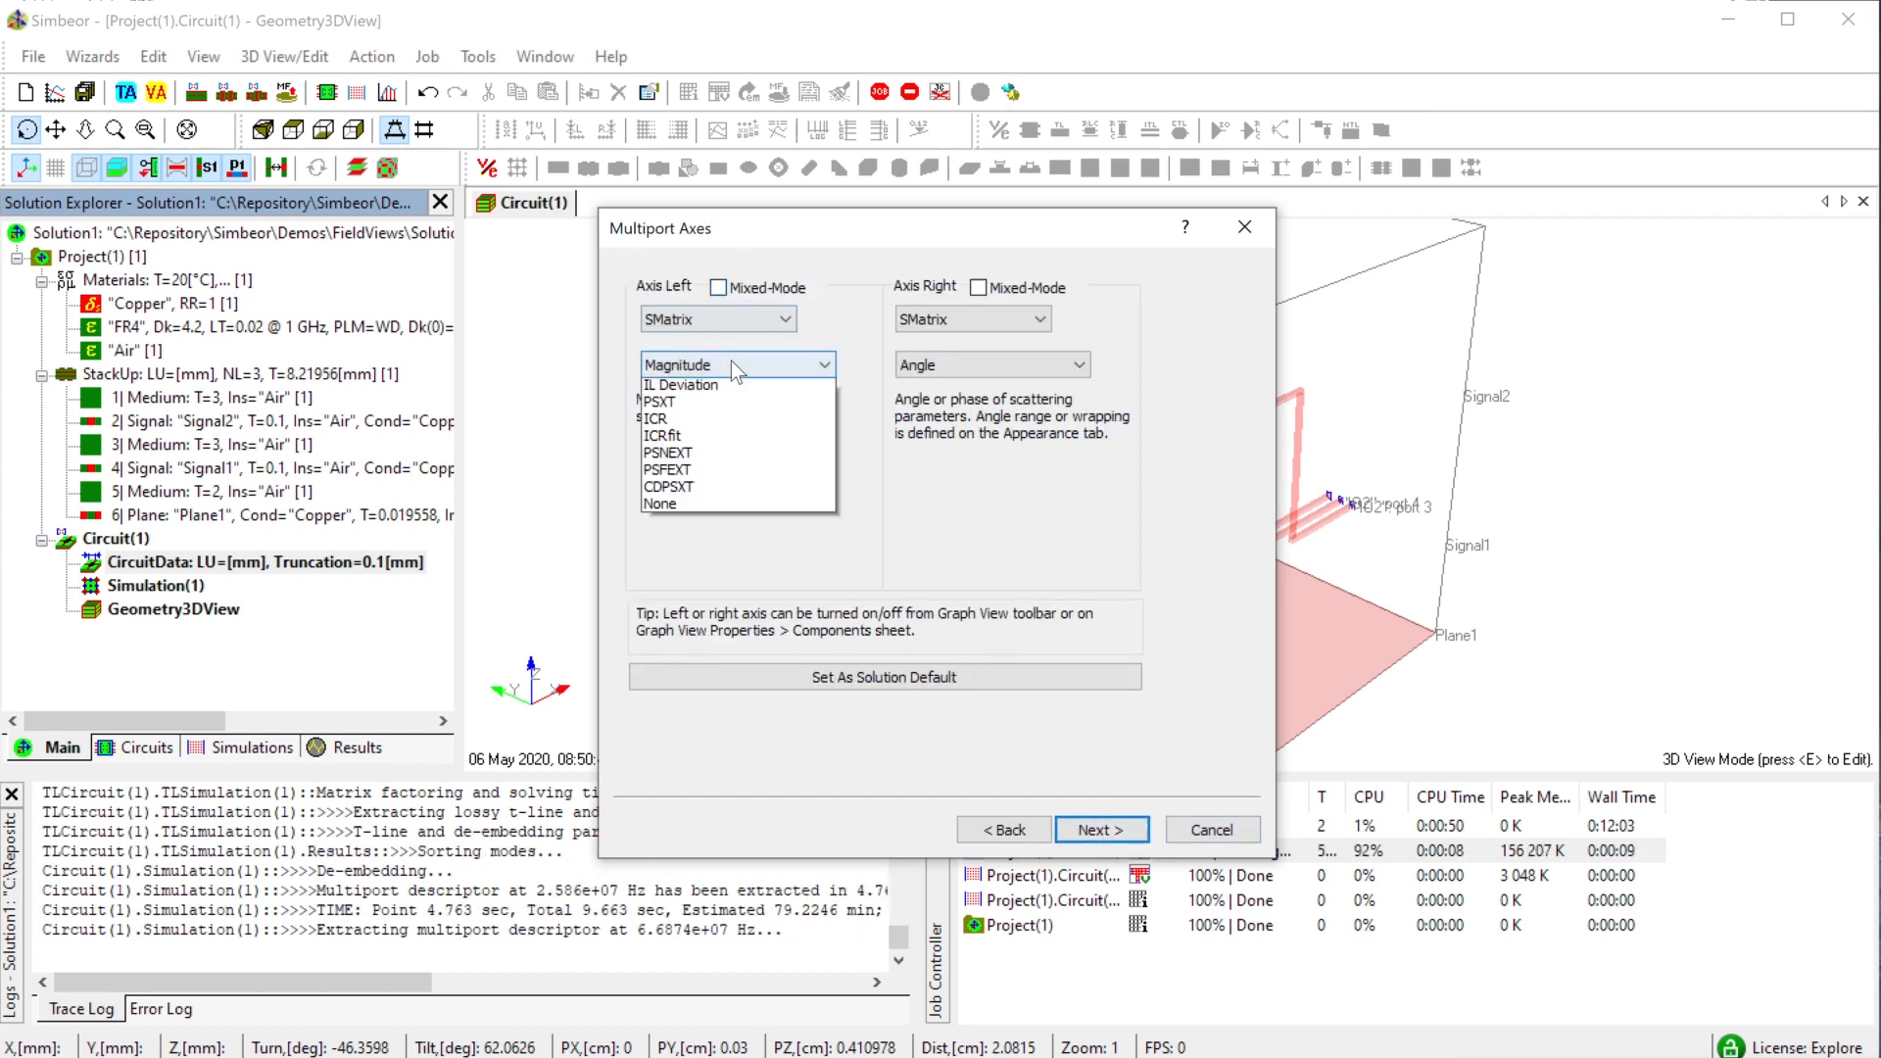
left_click(715, 416)
left_click(916, 370)
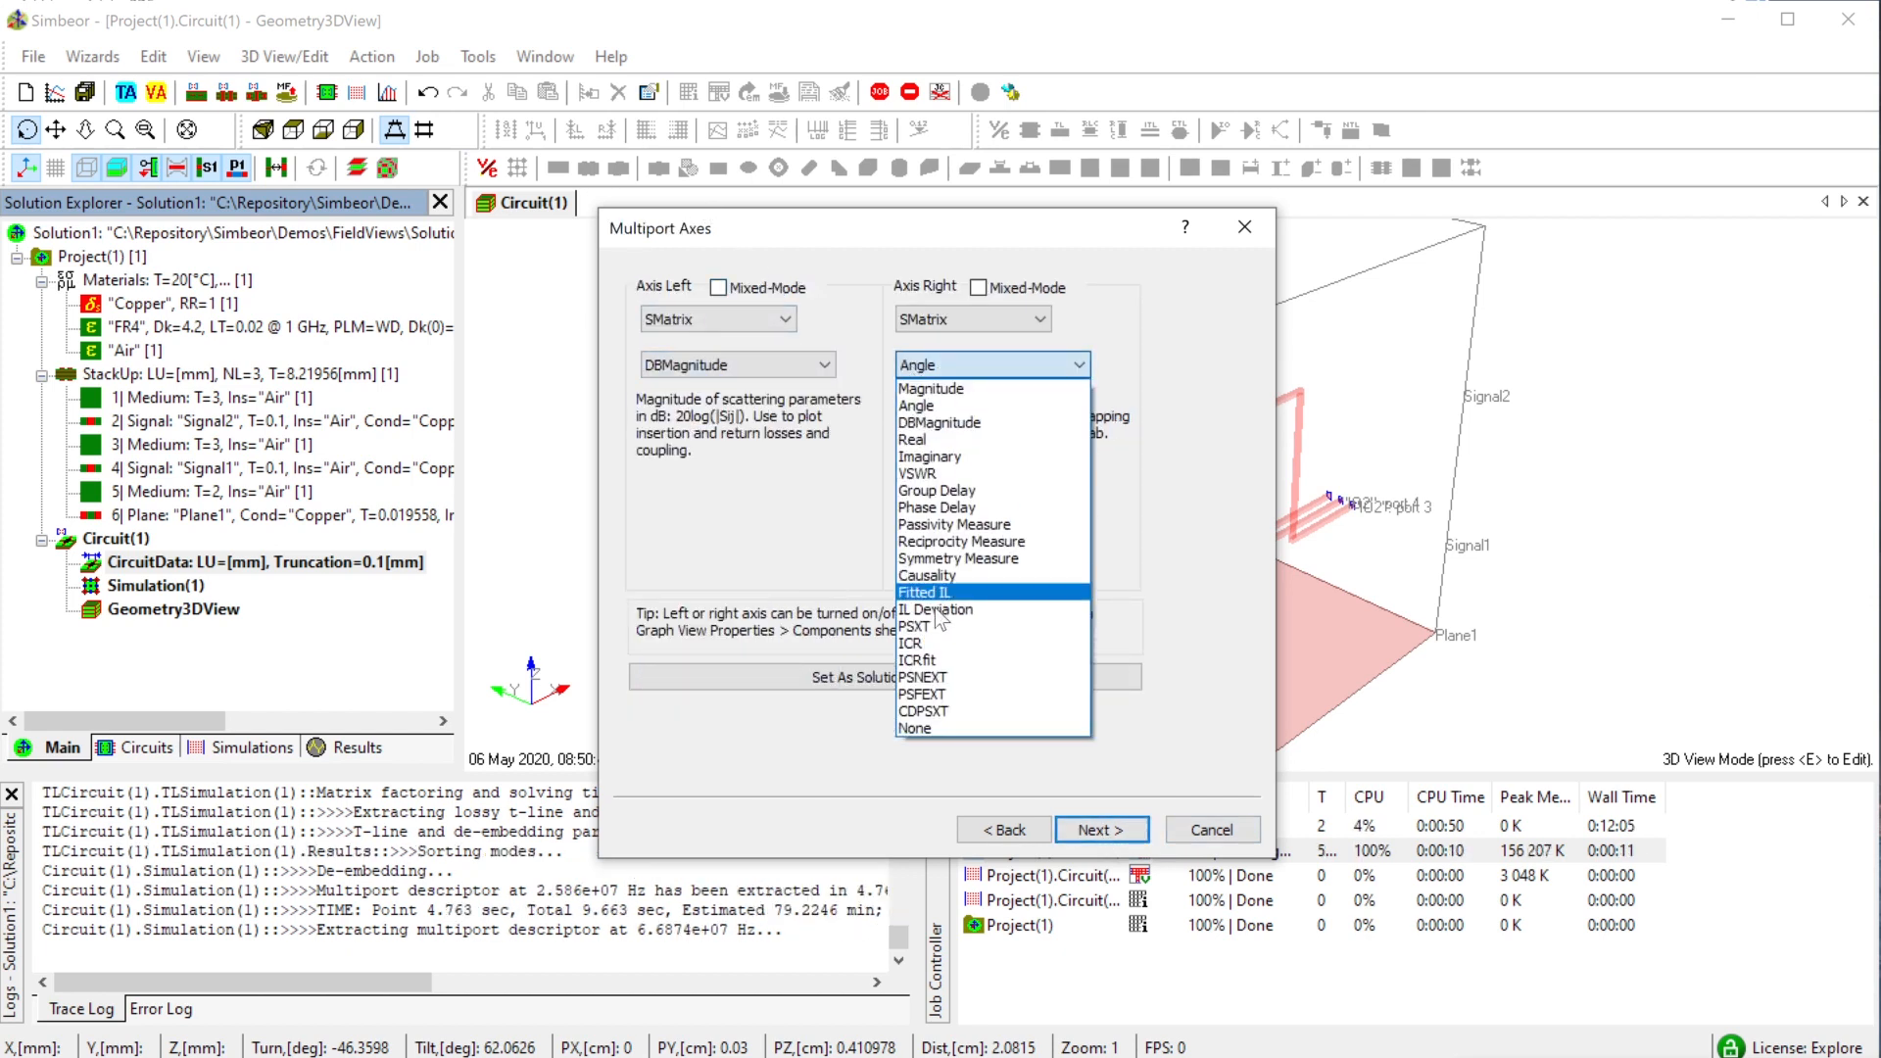
left_click(934, 726)
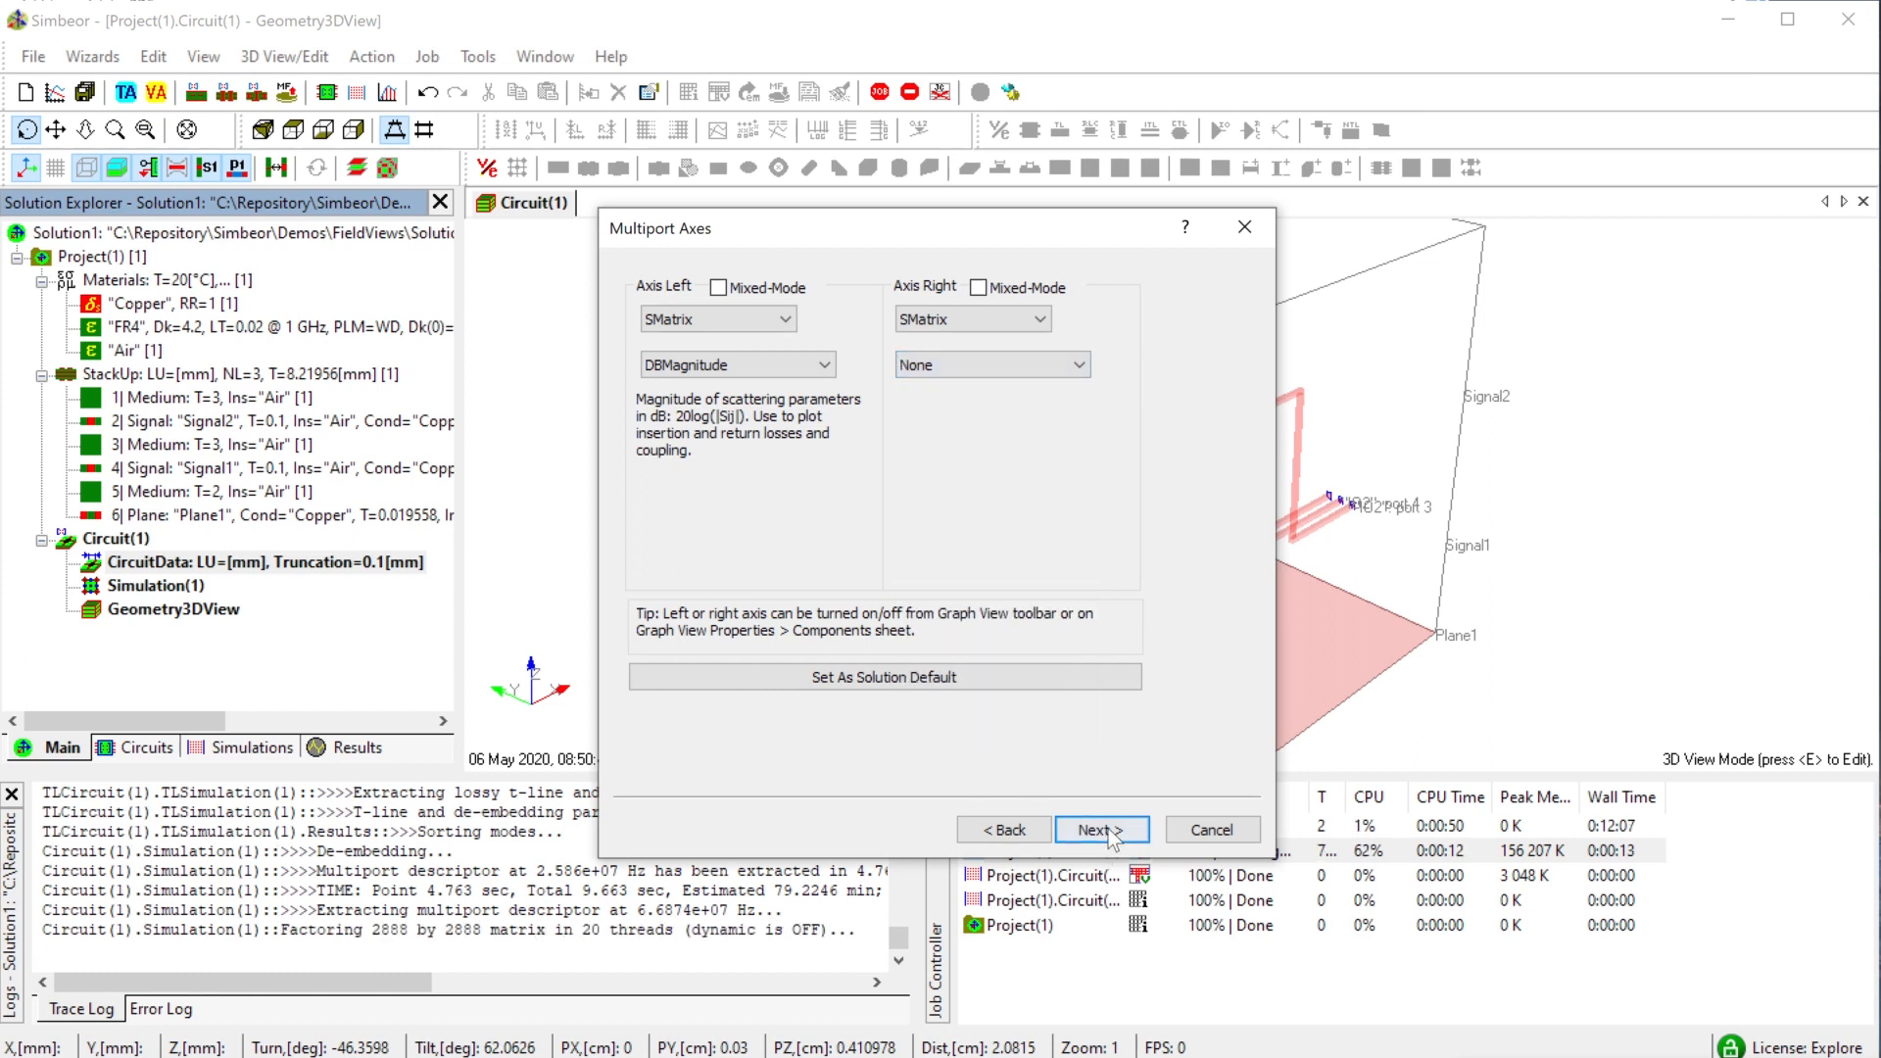
left_click(1100, 831)
left_click(1101, 831)
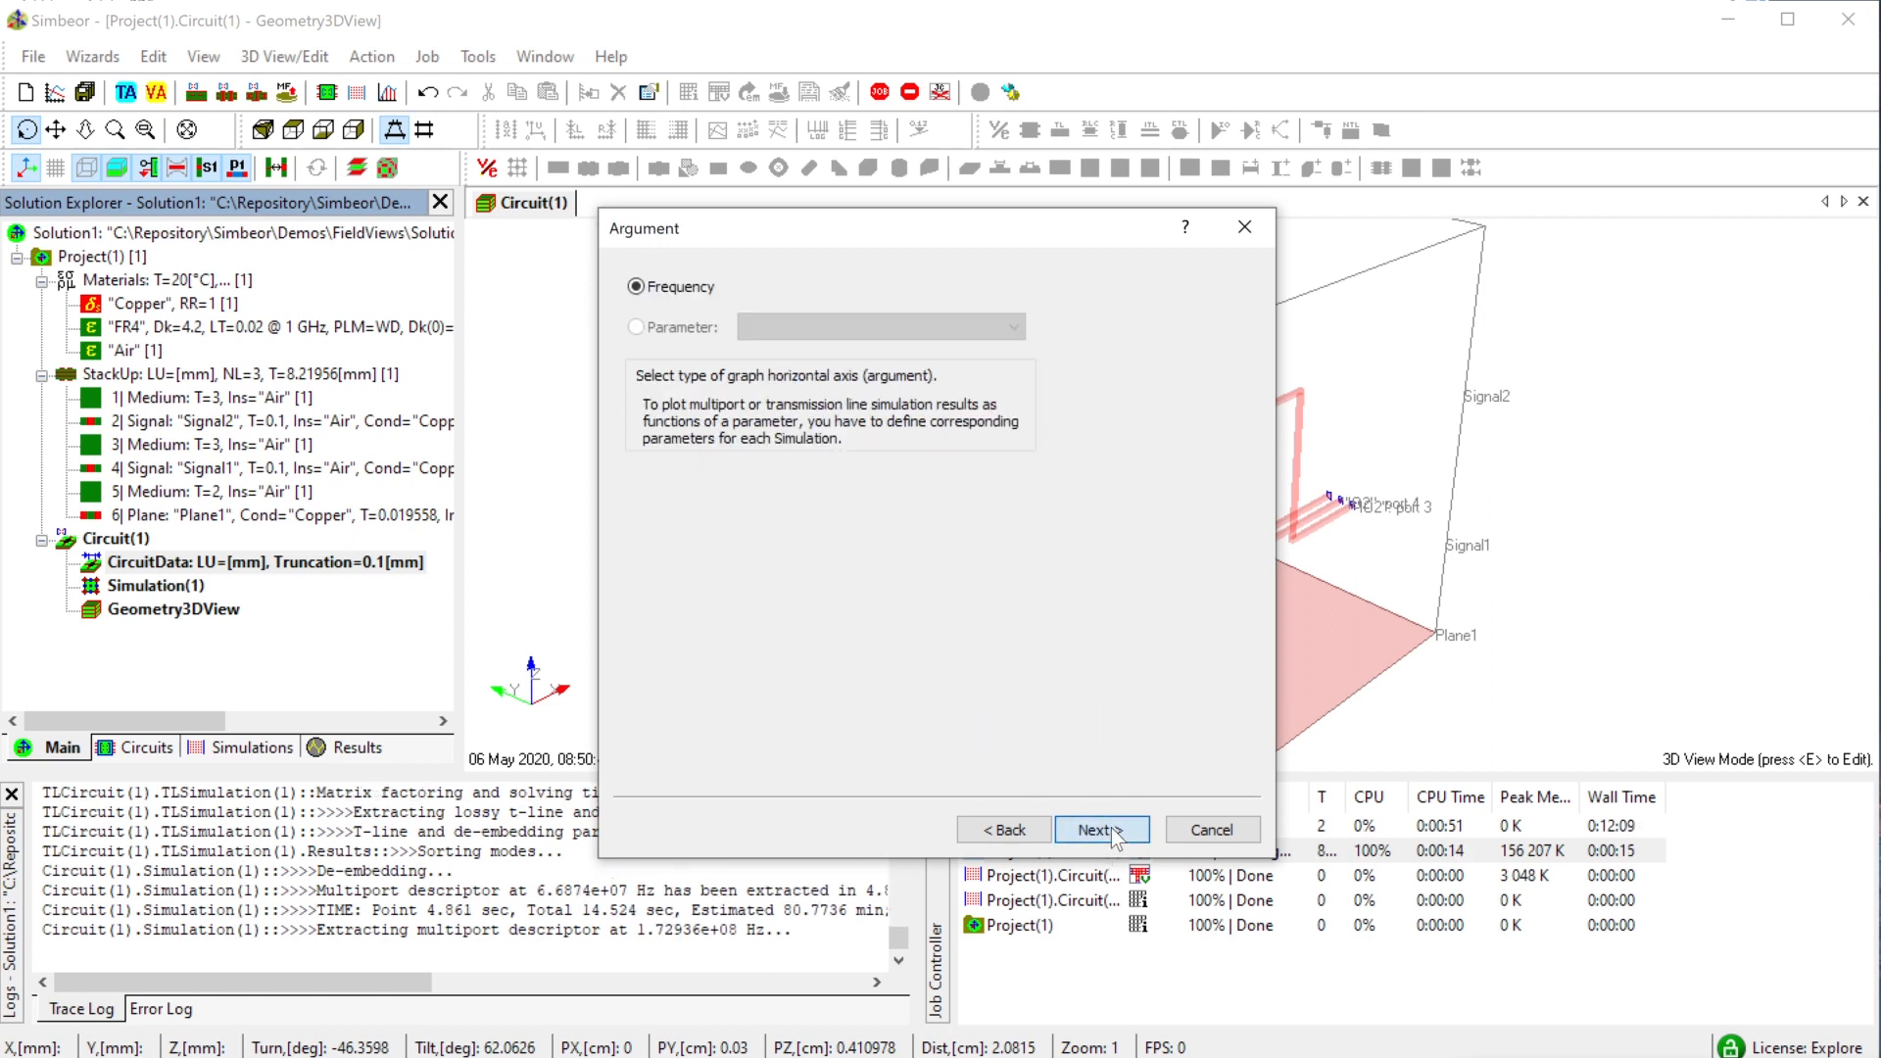
left_click(1103, 830)
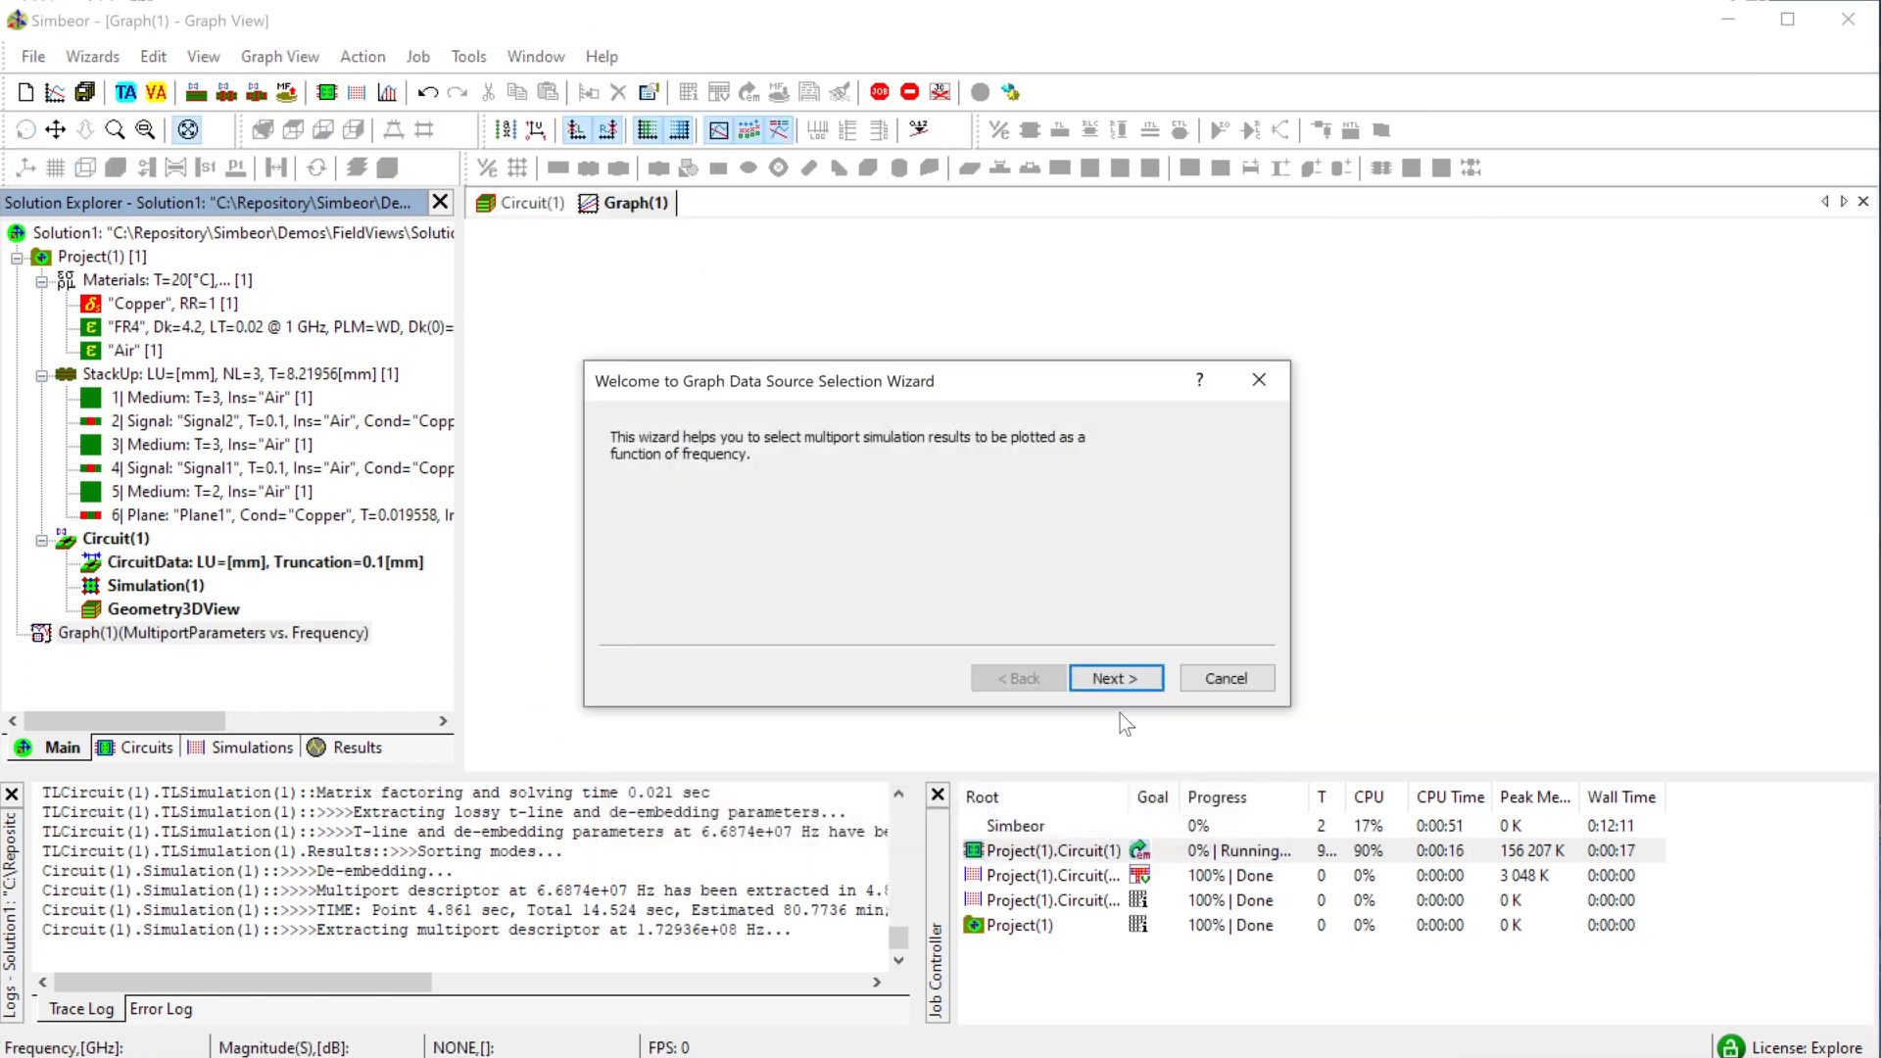
- Add Project(1).Circuit(1).Simulation(1) as the graph's data source and proceed to selecting the elements to plot
left_click(1117, 678)
left_click(1107, 676)
left_click(1111, 676)
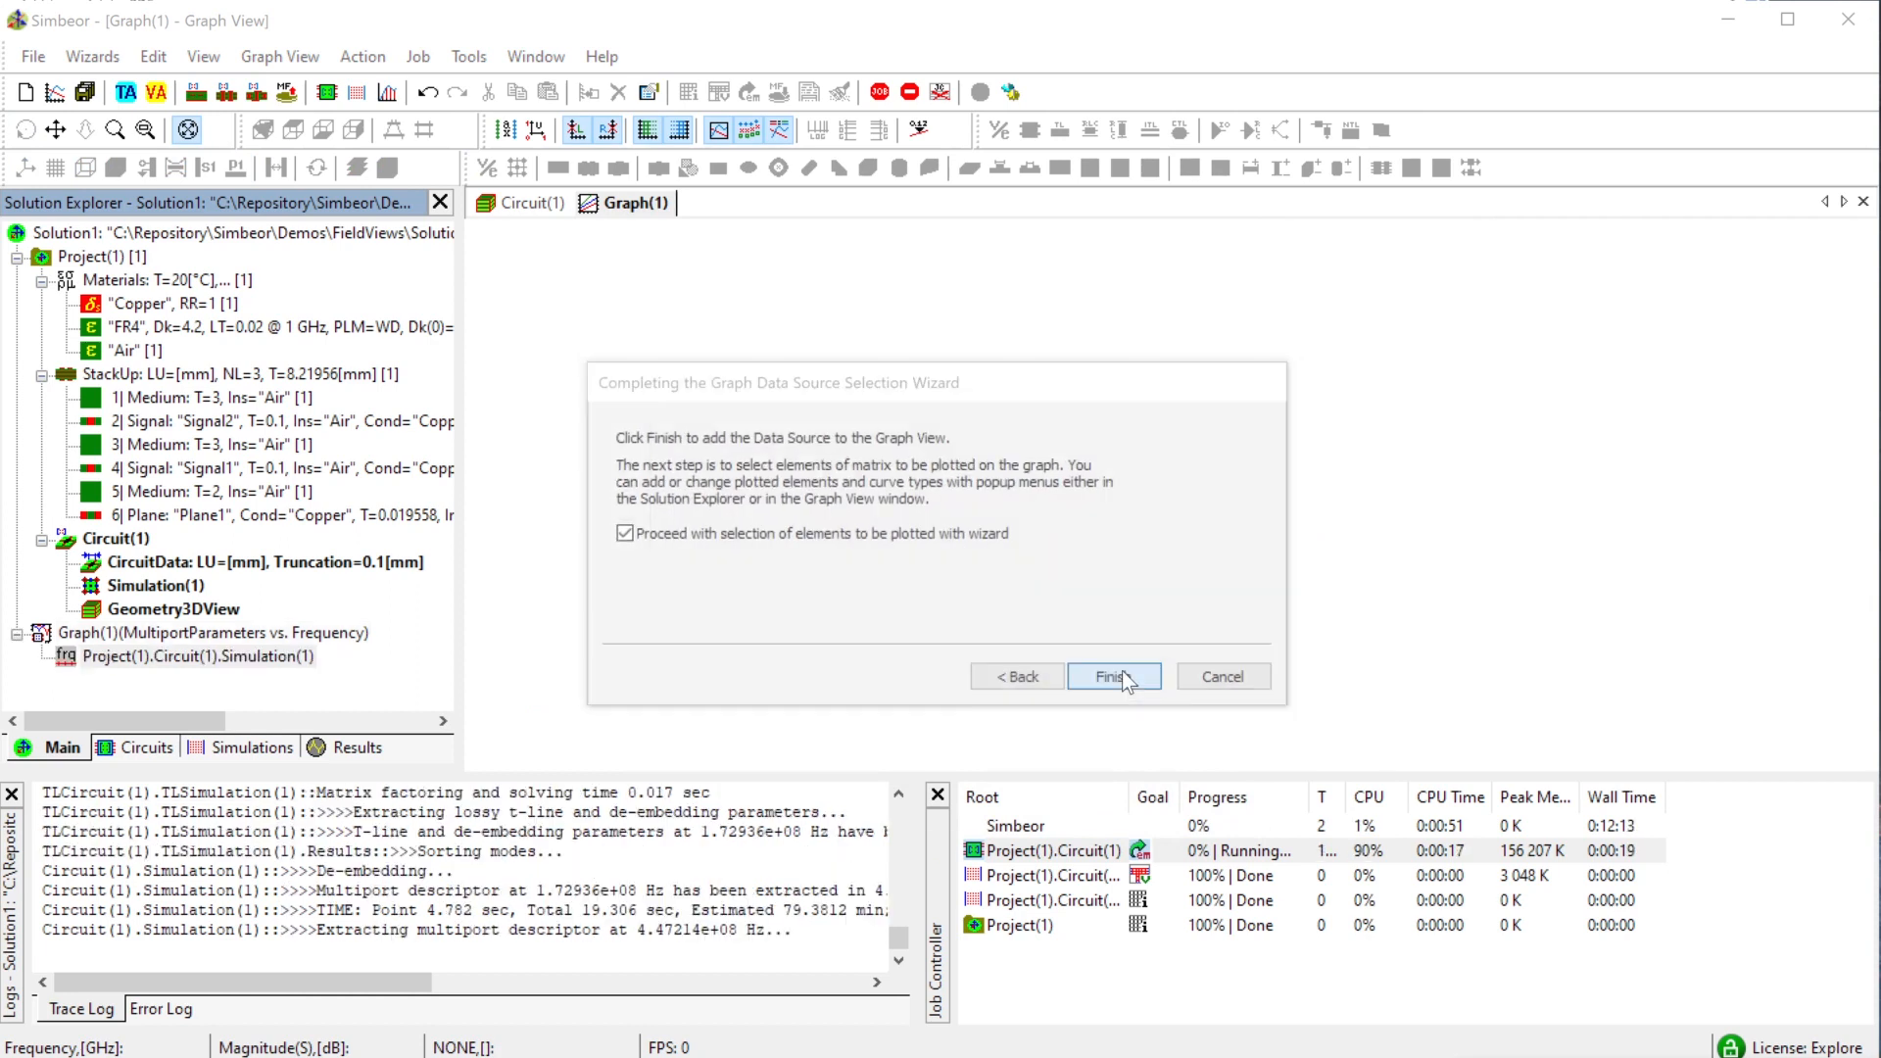
- Plot all S-matrix elements of row 1 on the graph
left_click(1046, 800)
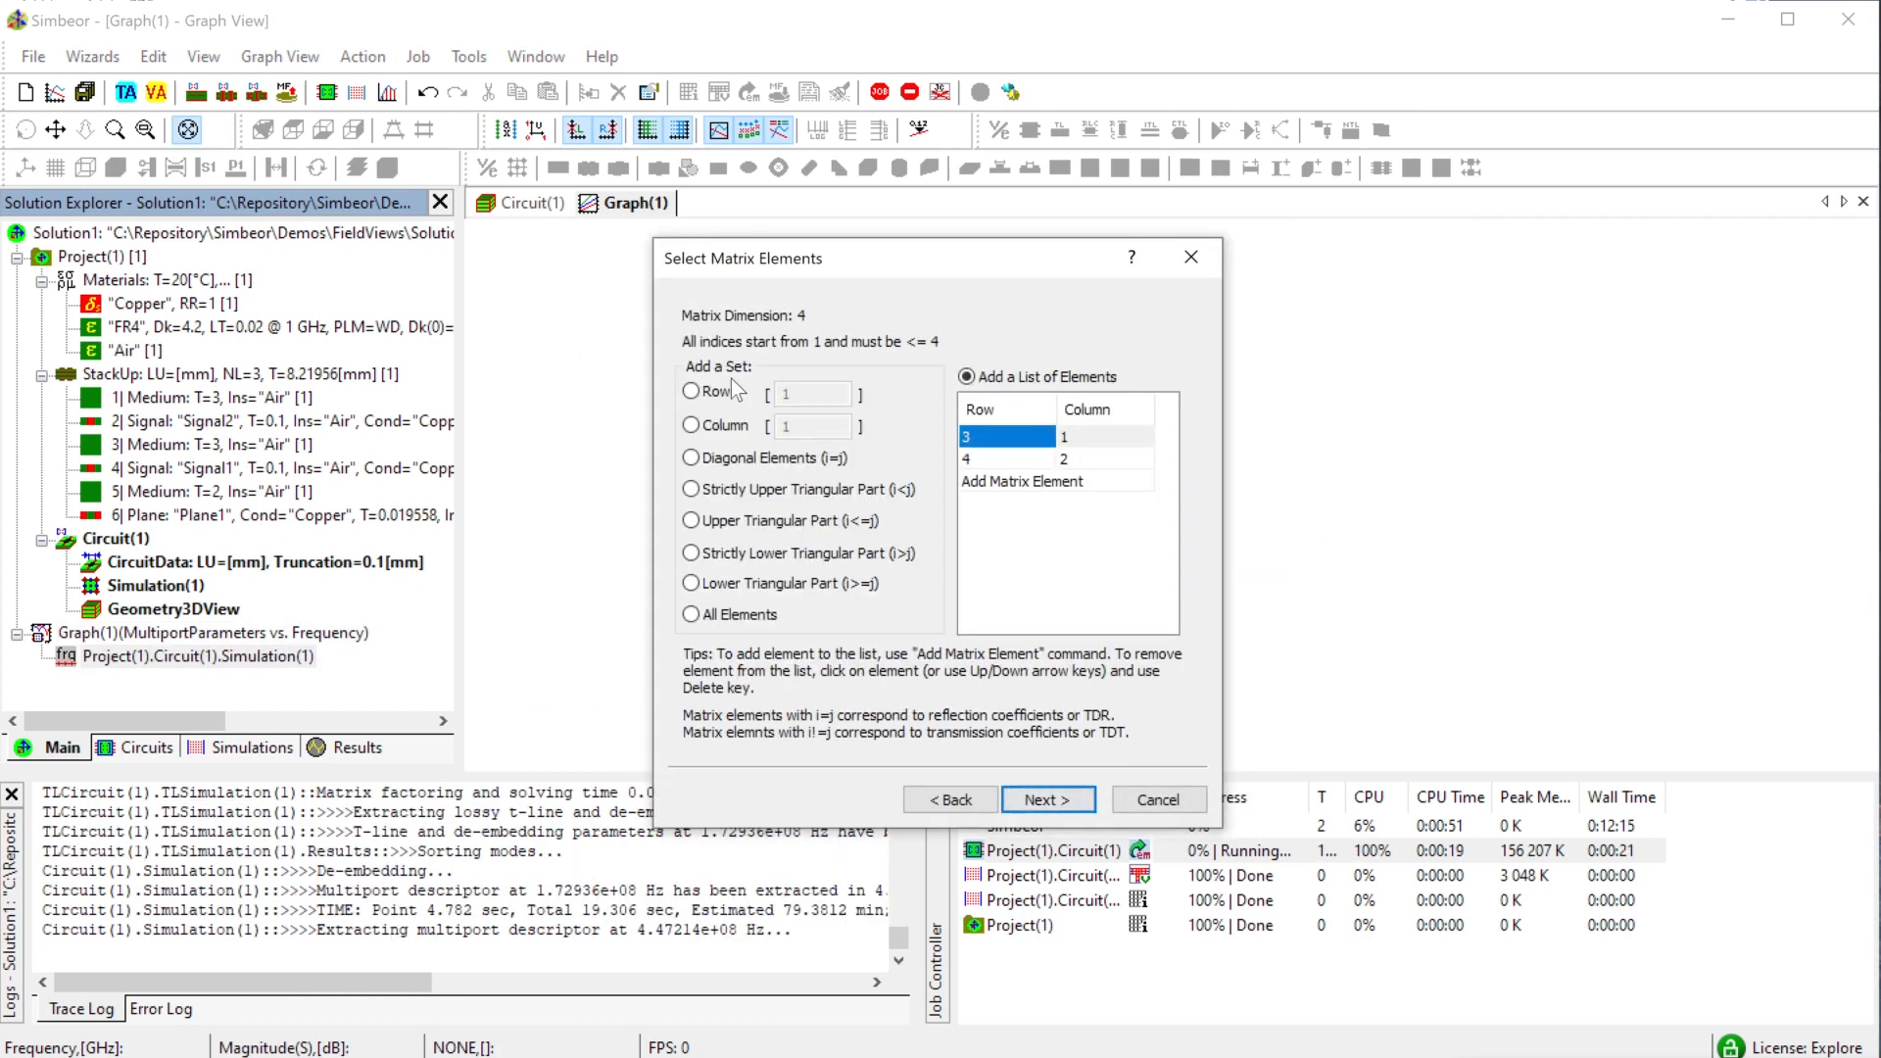
left_click(725, 388)
left_click(1073, 800)
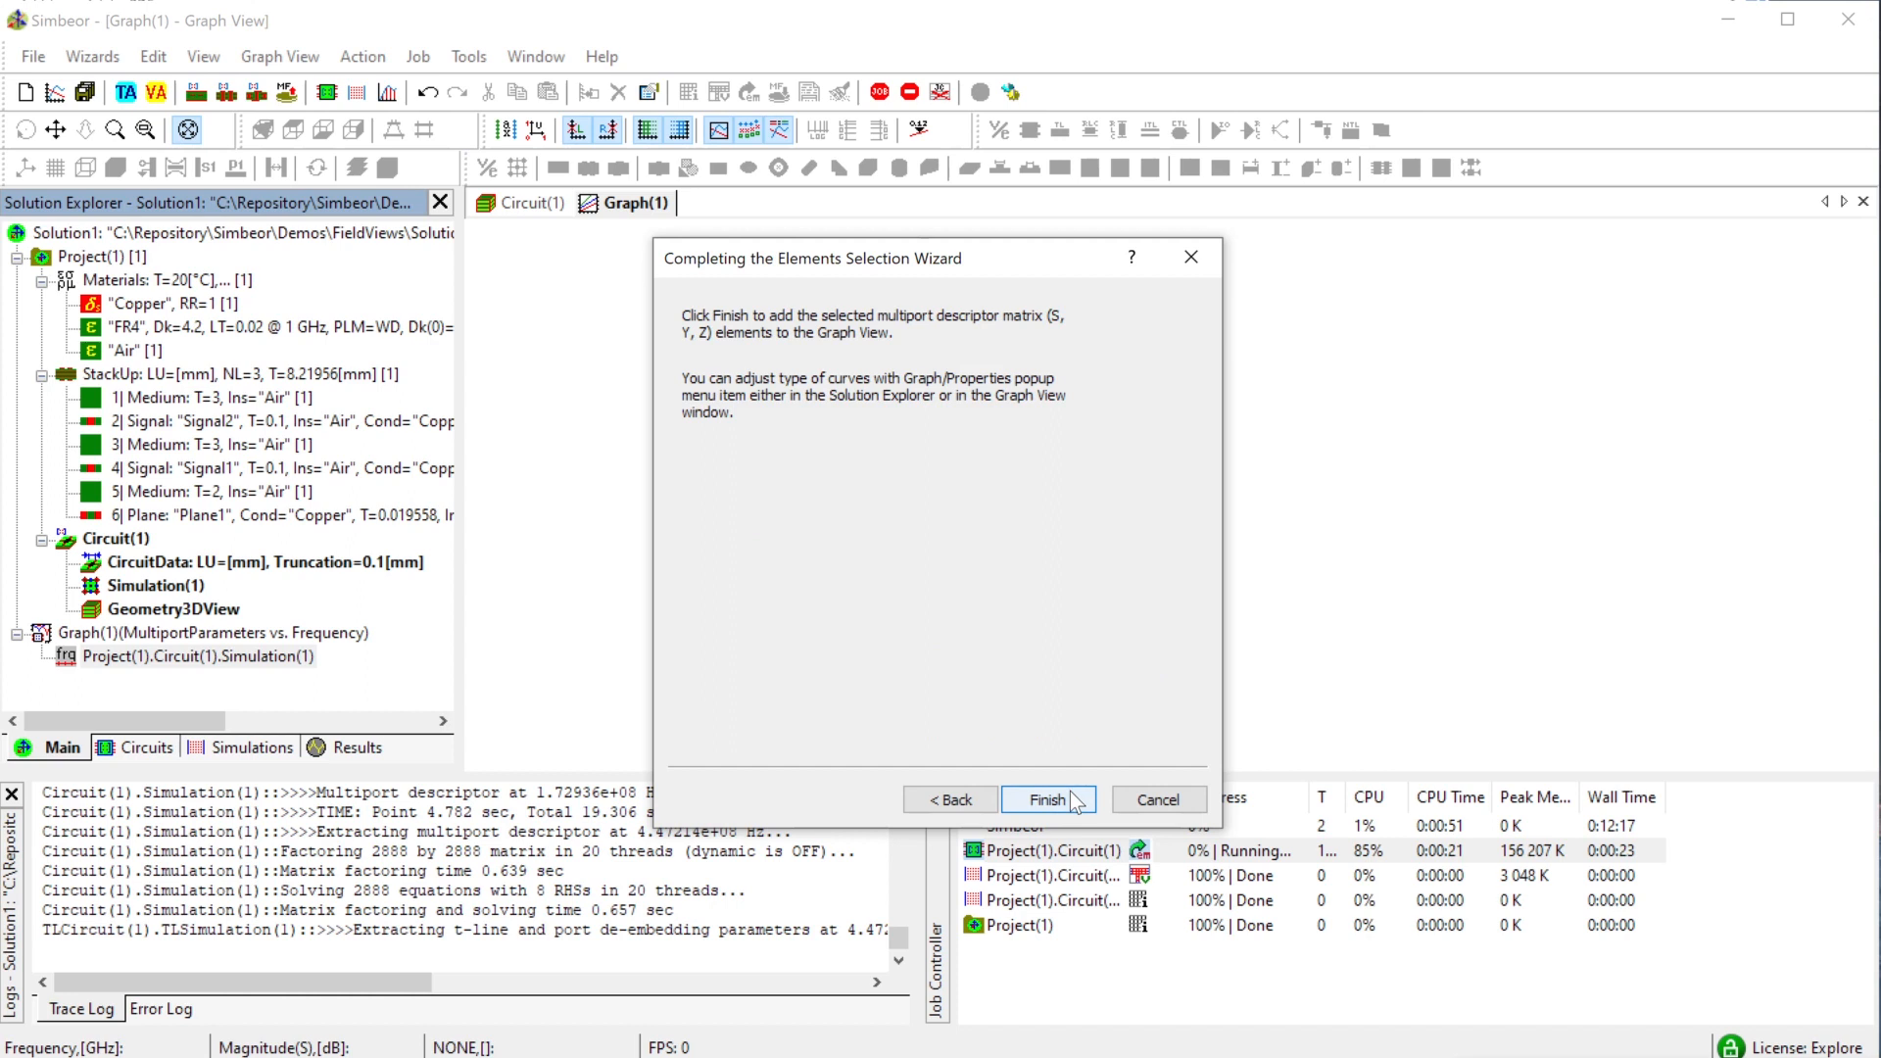
left_click(1070, 794)
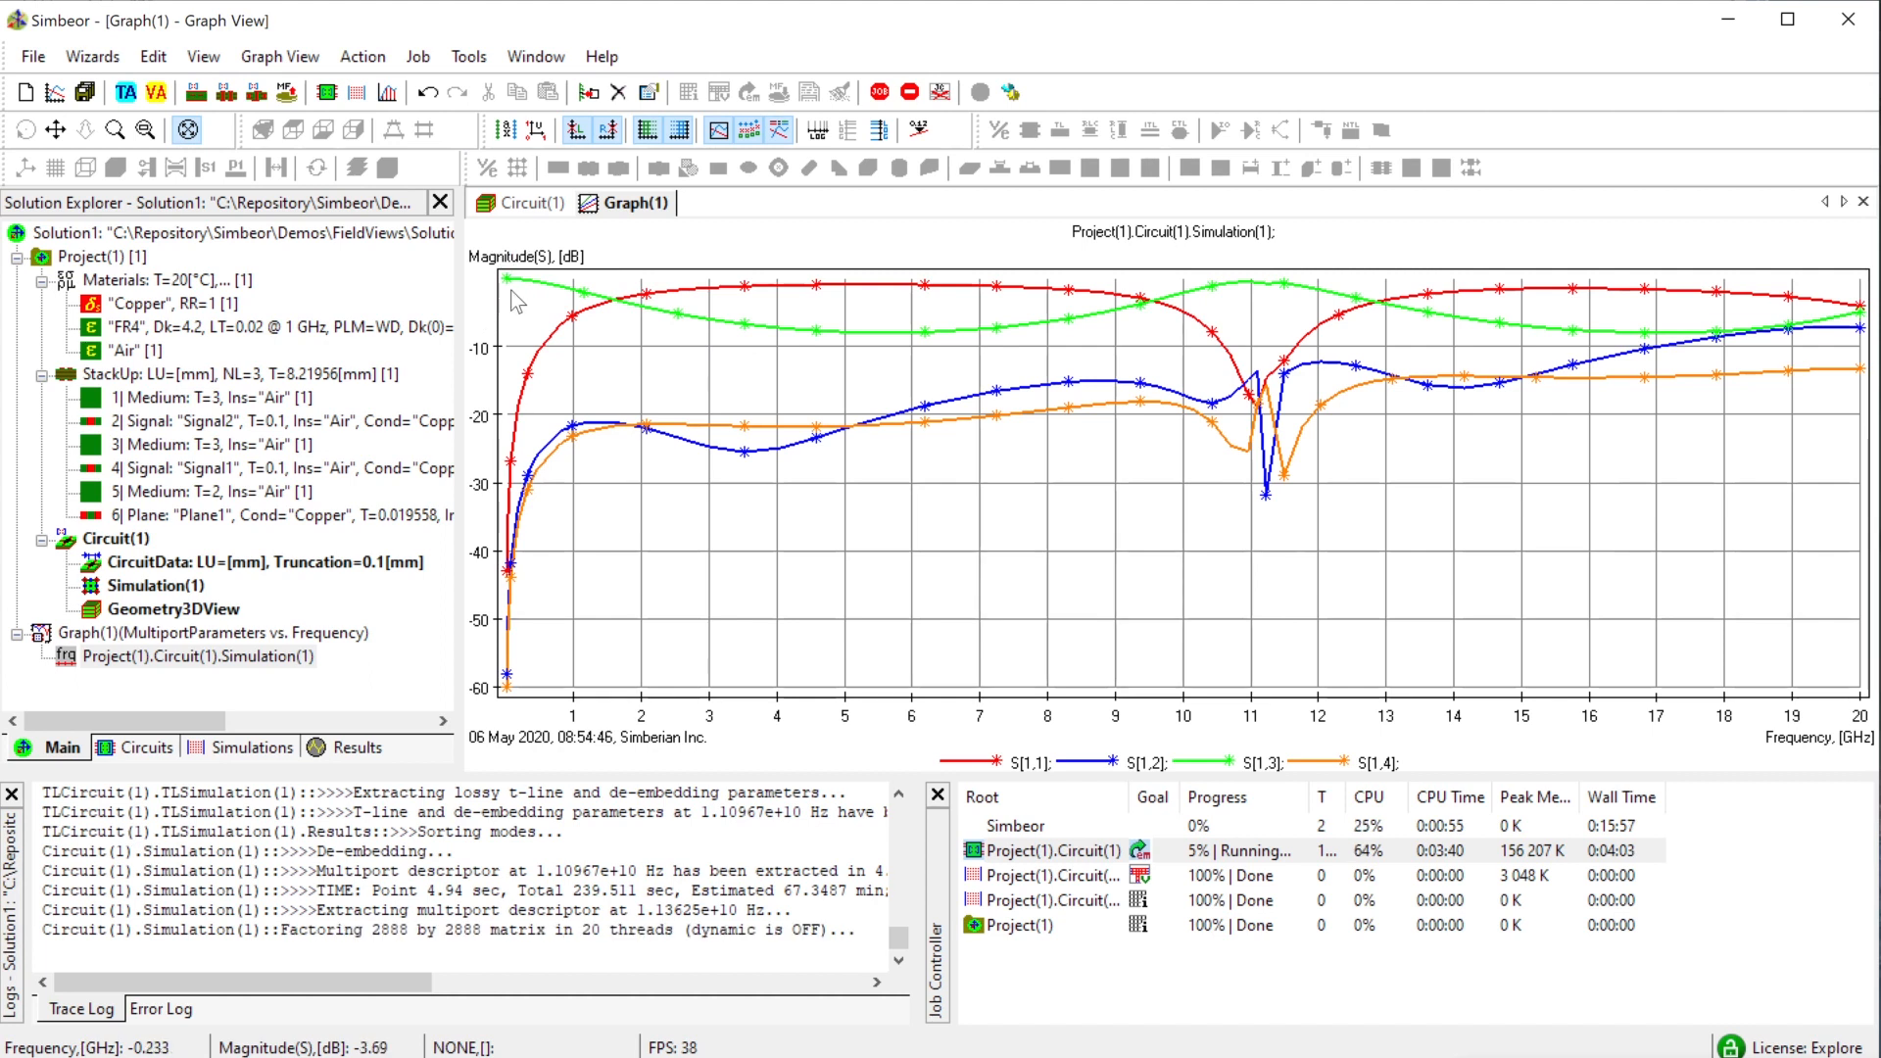
- Examine the loops, strips and ports of Circuit(1) in the 3D geometry view from several angles
left_click(534, 204)
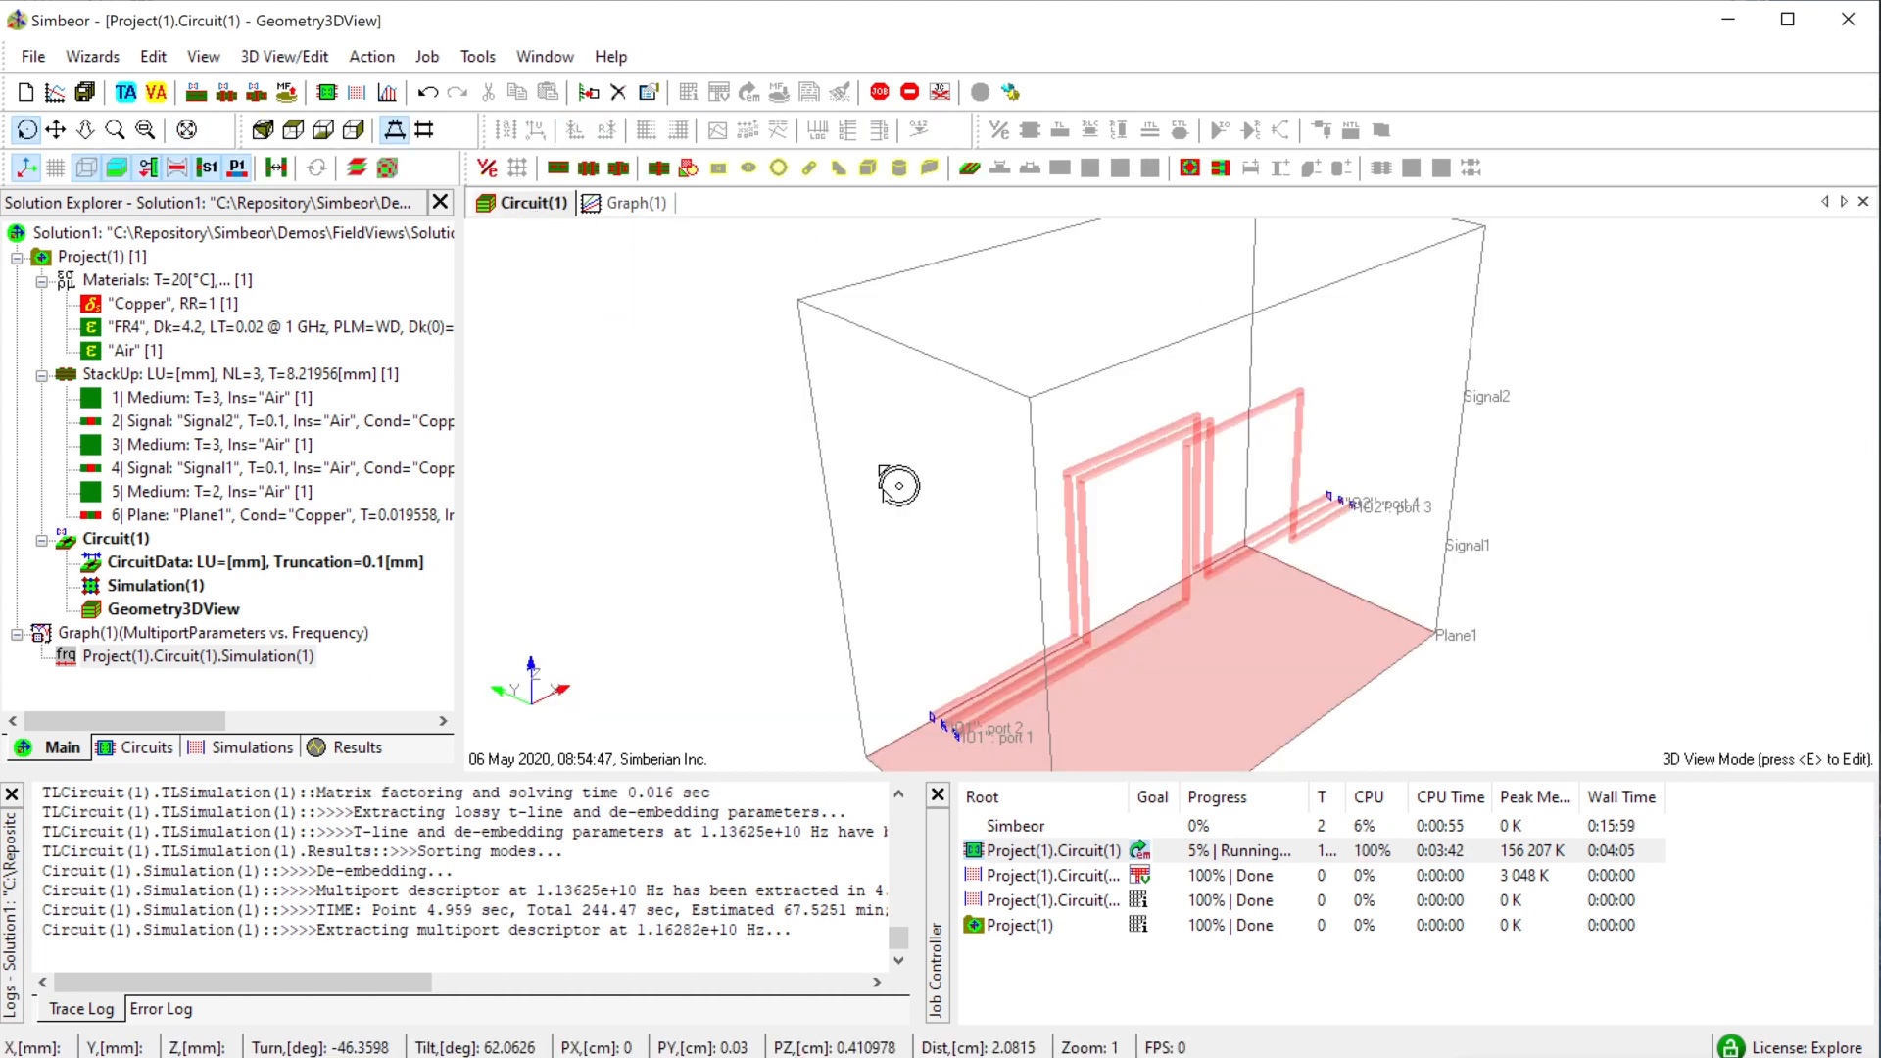
left_click_drag(1073, 601, 1181, 527)
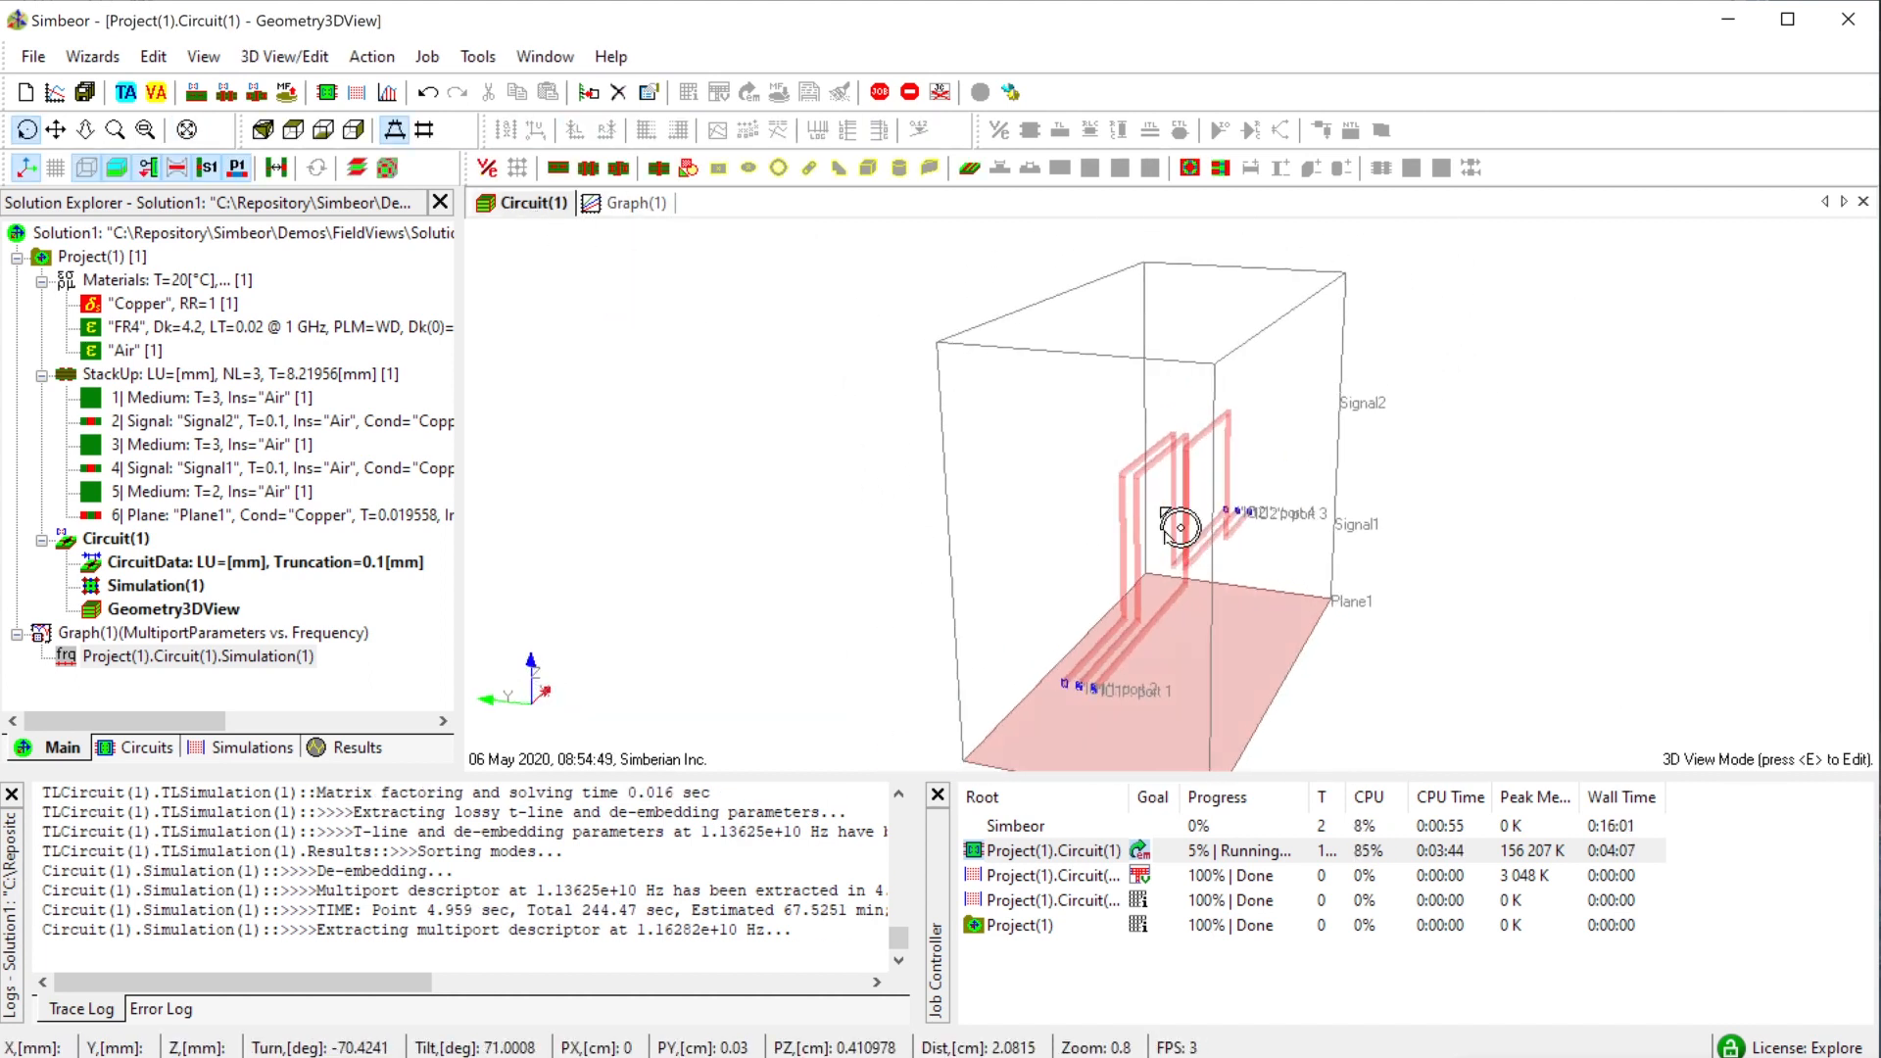
left_click_drag(1139, 653, 1098, 527)
scroll(1080, 609, "up", 3)
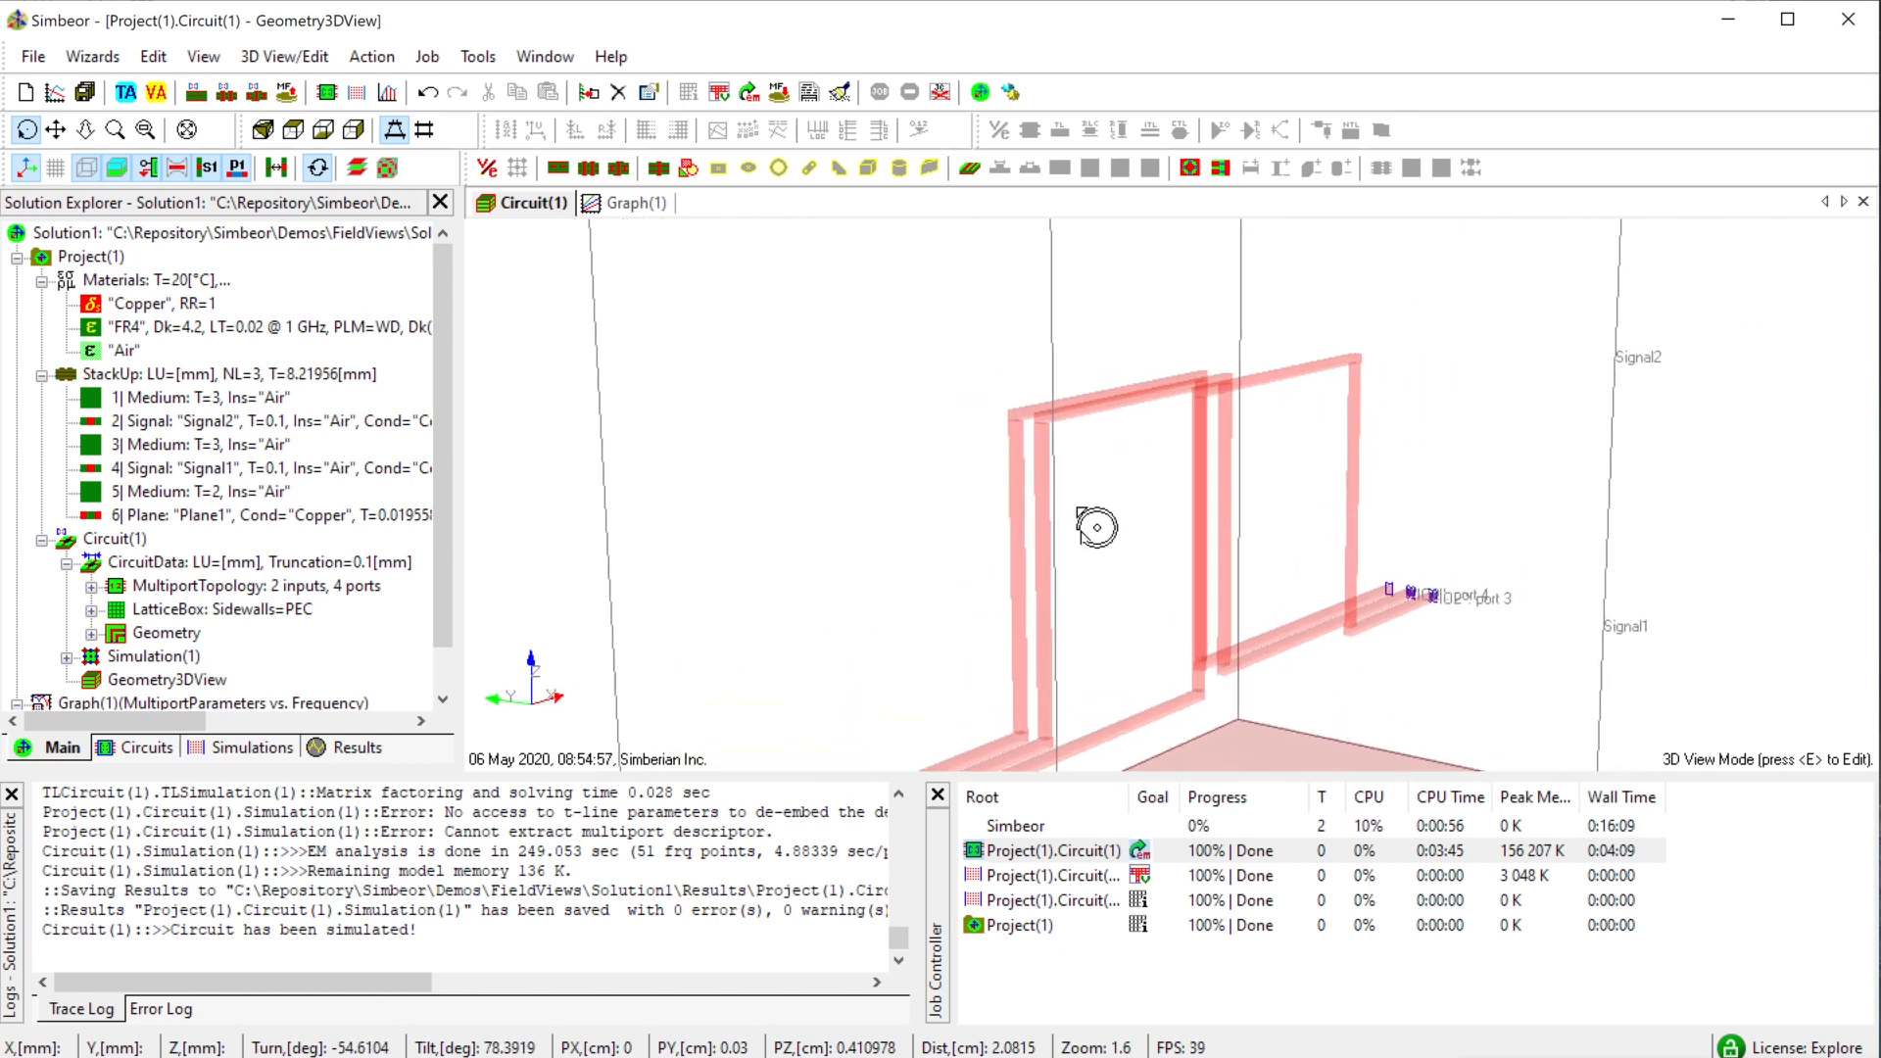
left_click_drag(974, 360, 928, 463)
scroll(956, 491, "down", 2)
scroll(956, 491, "down", 1)
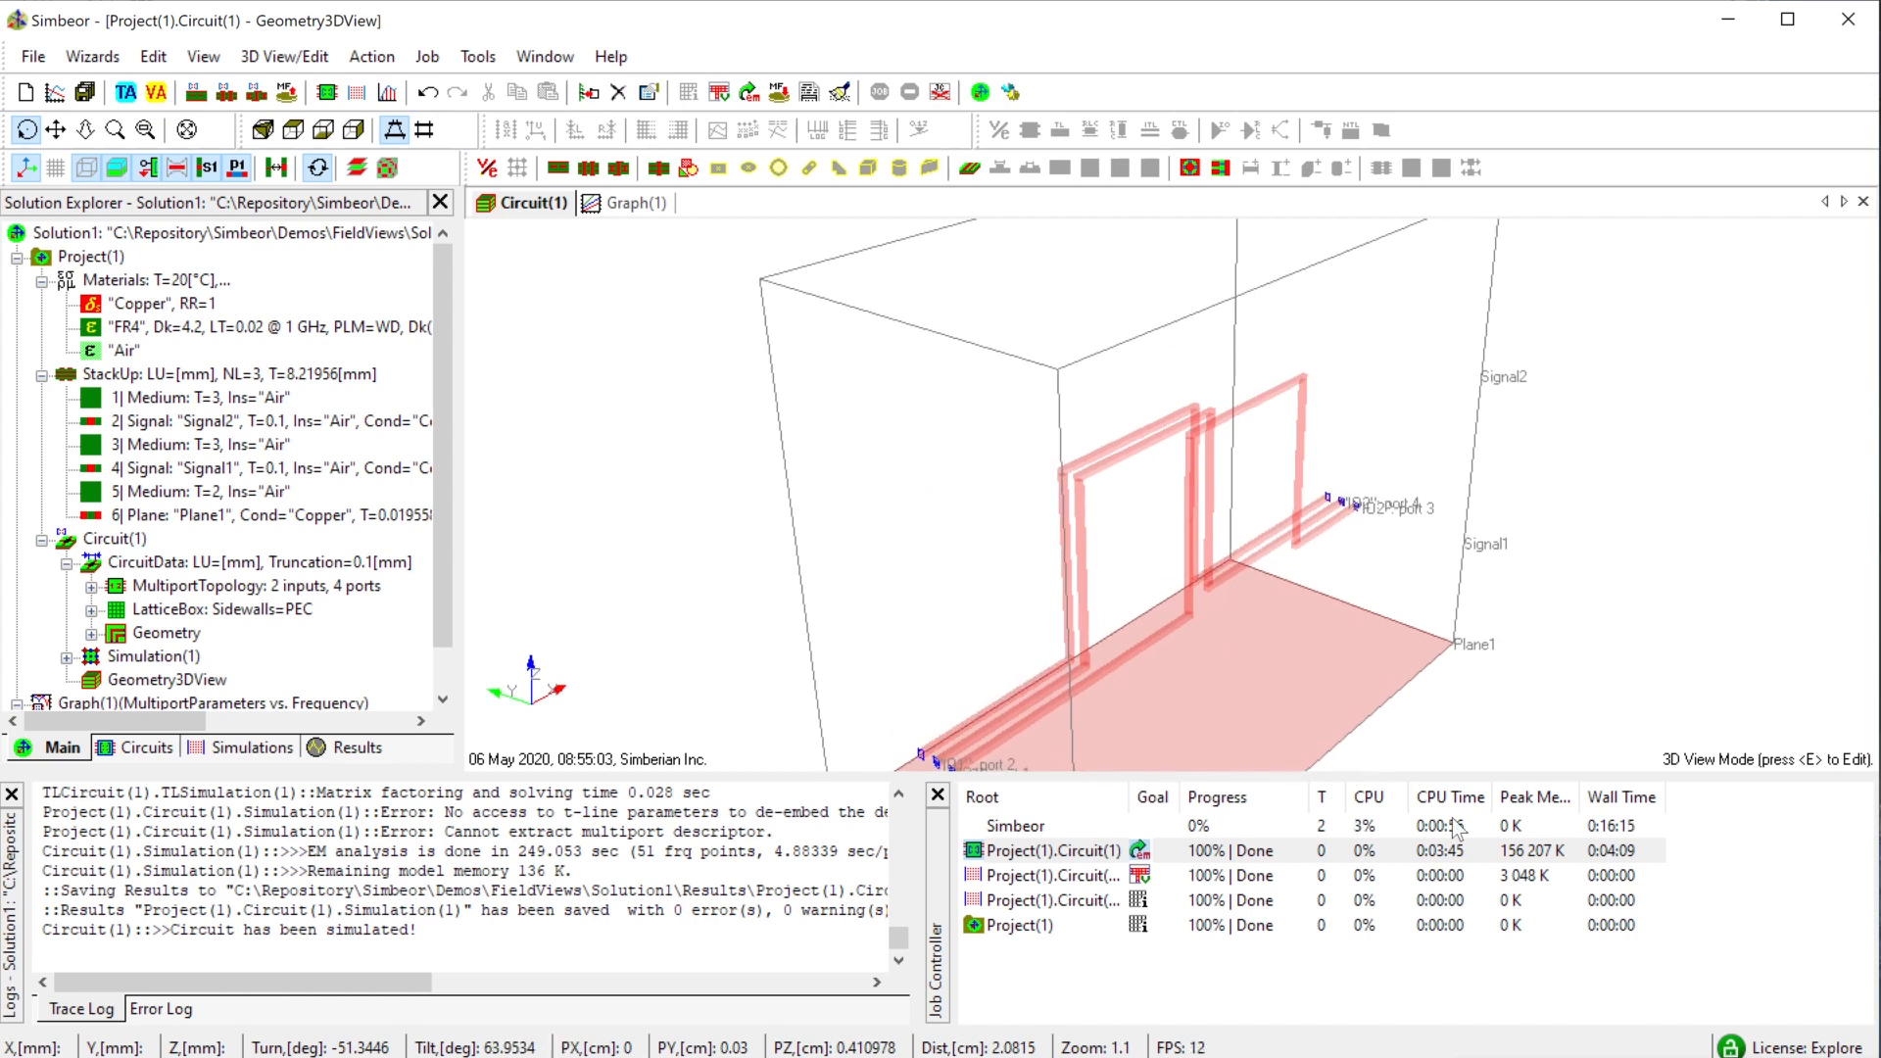